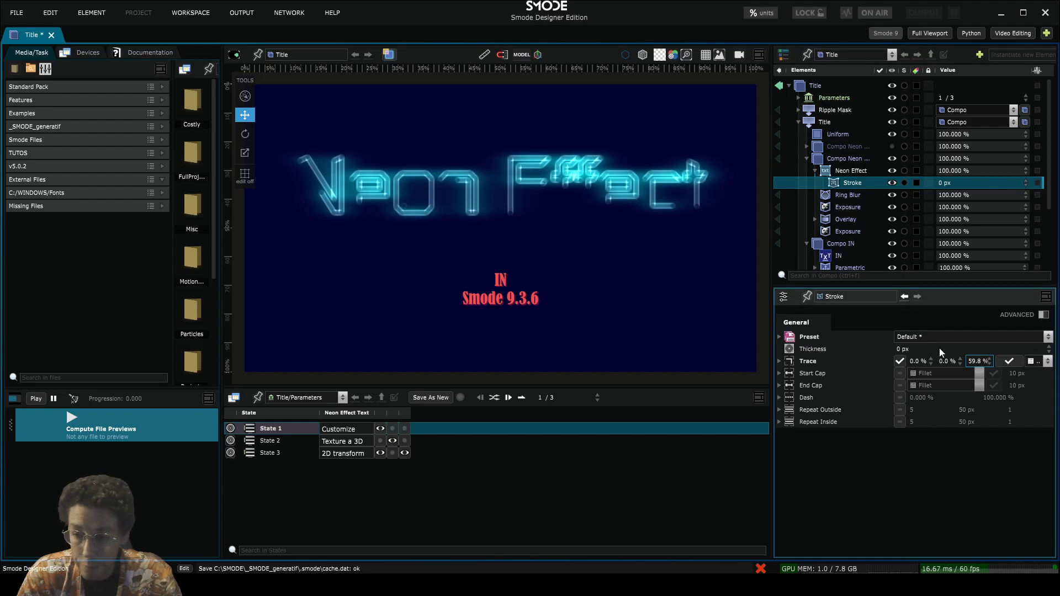
# Set the trace of the neon text's Stroke modifier to 0.7 % for the second value and 100 % for the third
pyautogui.moveTo(947, 363)
pyautogui.mouseDown()
pyautogui.moveTo(955, 320)
pyautogui.moveTo(930, 214)
pyautogui.moveTo(922, 65)
pyautogui.moveTo(917, 220)
pyautogui.moveTo(939, 469)
pyautogui.moveTo(911, 120)
pyautogui.moveTo(936, 355)
pyautogui.moveTo(962, 360)
pyautogui.mouseUp()
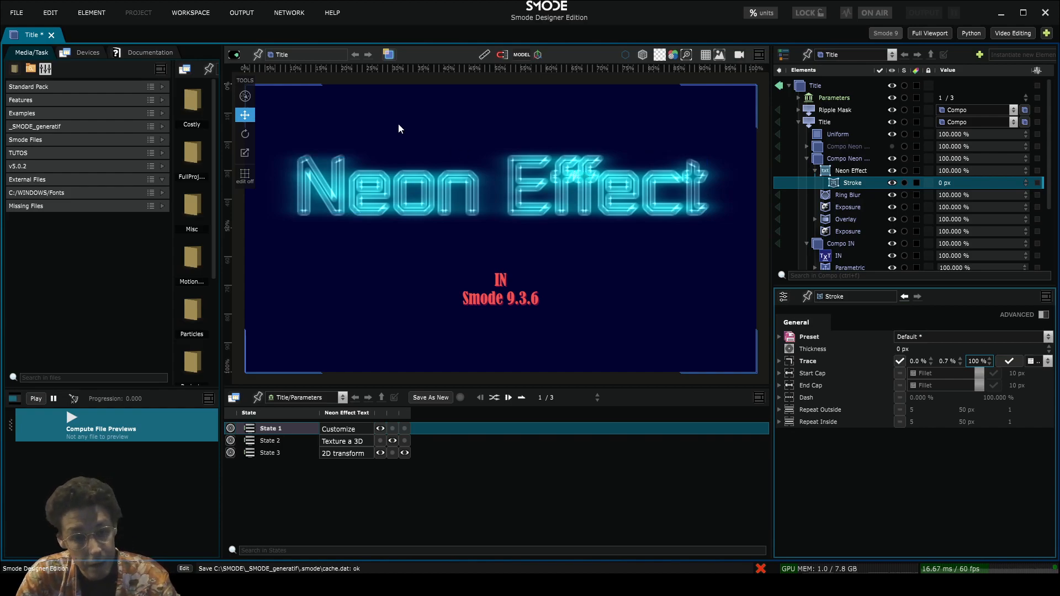
# Create a new composition at 1920 x 1080 resolution with sRGB gamma
pyautogui.hotkey('ctrl', 'n')
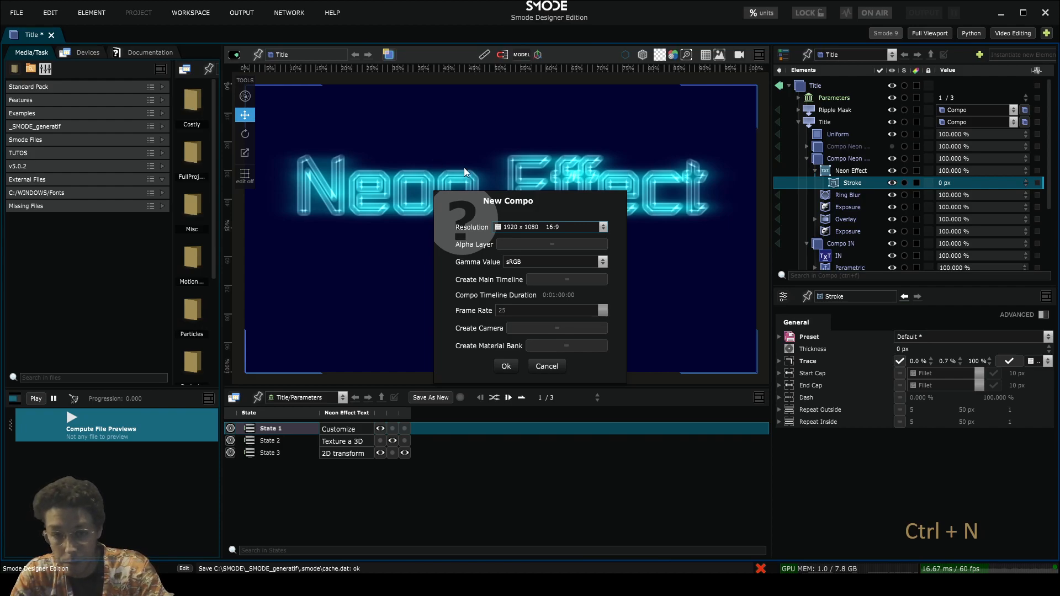
pyautogui.press('Return')
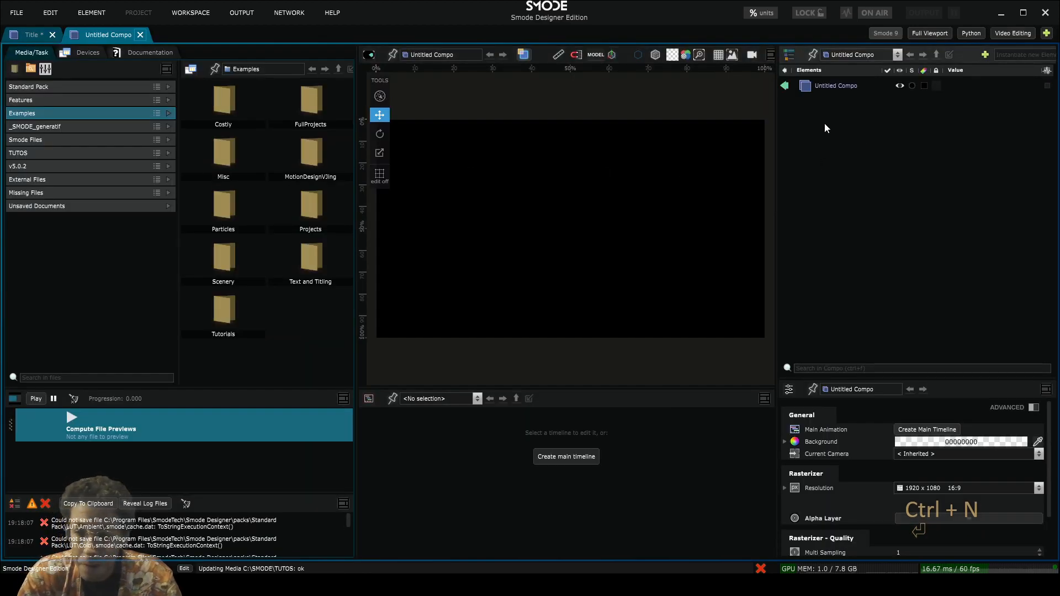
pyautogui.rightClick(824, 128)
pyautogui.moveTo(775, 186)
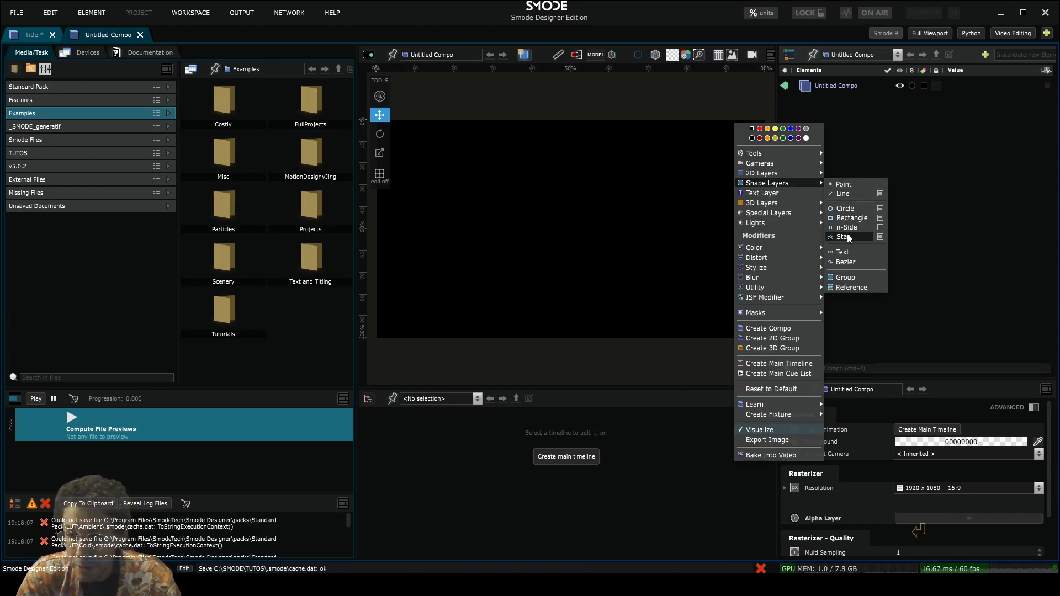
pyautogui.click(845, 262)
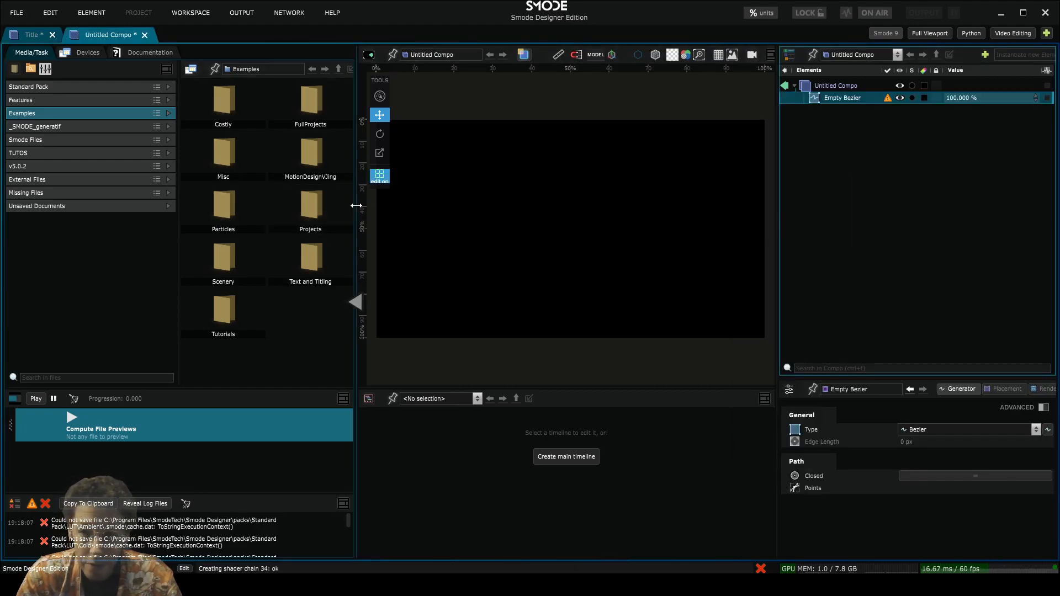
pyautogui.moveTo(357, 206); pyautogui.dragTo(238, 188)
pyautogui.click(794, 95)
pyautogui.press('Delete')
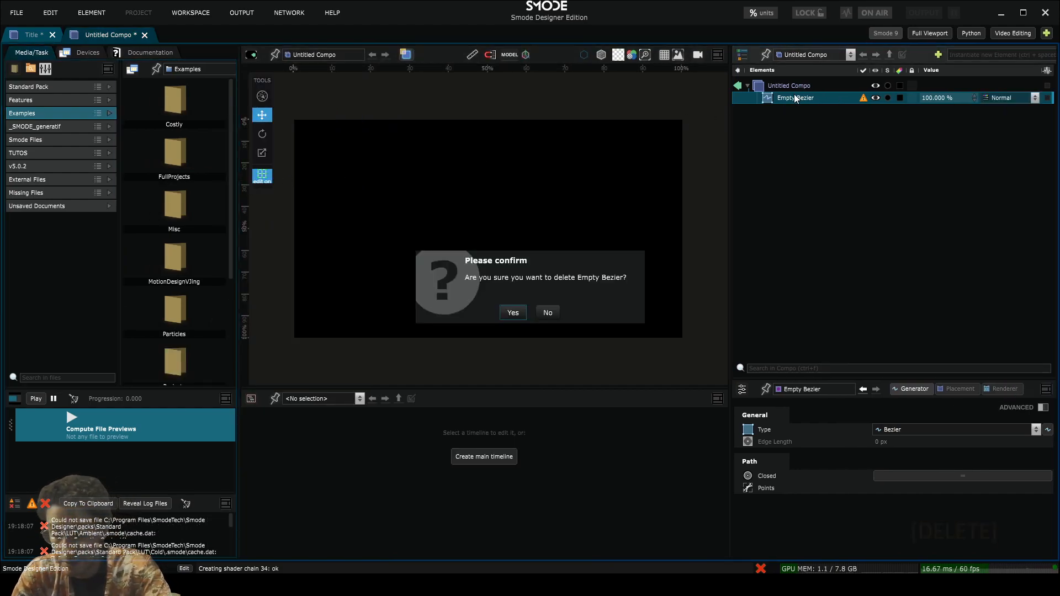
pyautogui.press('Return')
# Add a Text shape layer reading NEON EFFECT to the new composition and turn off its edit mode
pyautogui.rightClick(795, 140)
pyautogui.moveTo(773, 195)
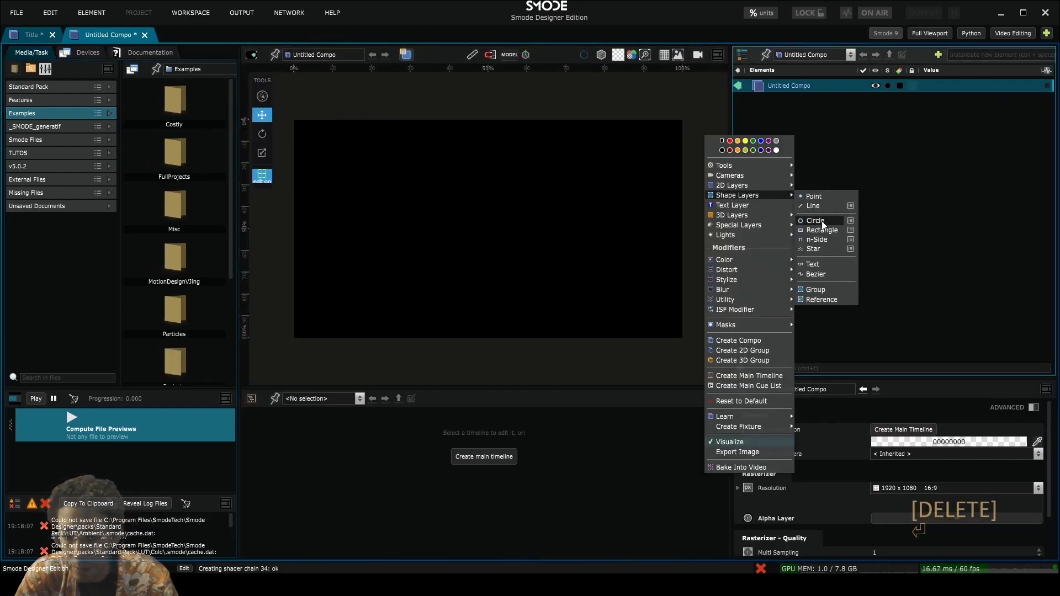
pyautogui.click(826, 266)
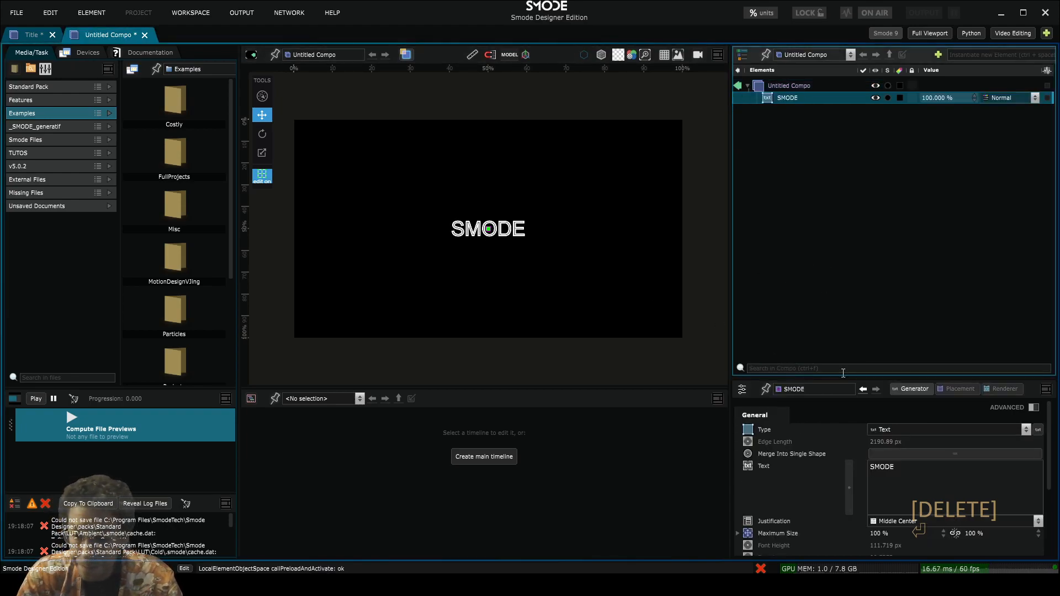
pyautogui.moveTo(836, 380); pyautogui.dragTo(836, 224)
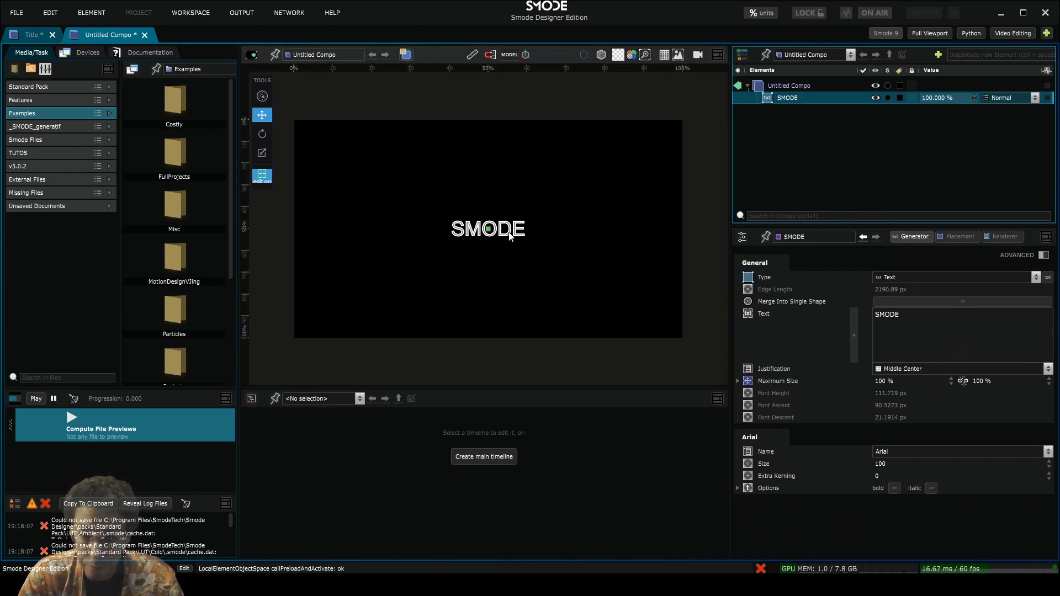
pyautogui.click(263, 177)
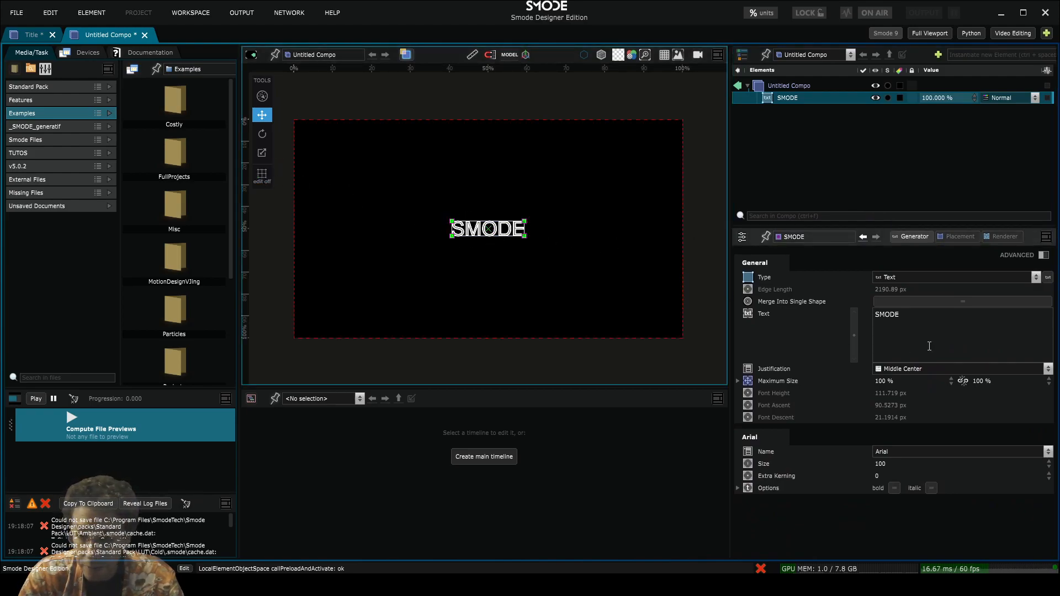
pyautogui.doubleClick(923, 313)
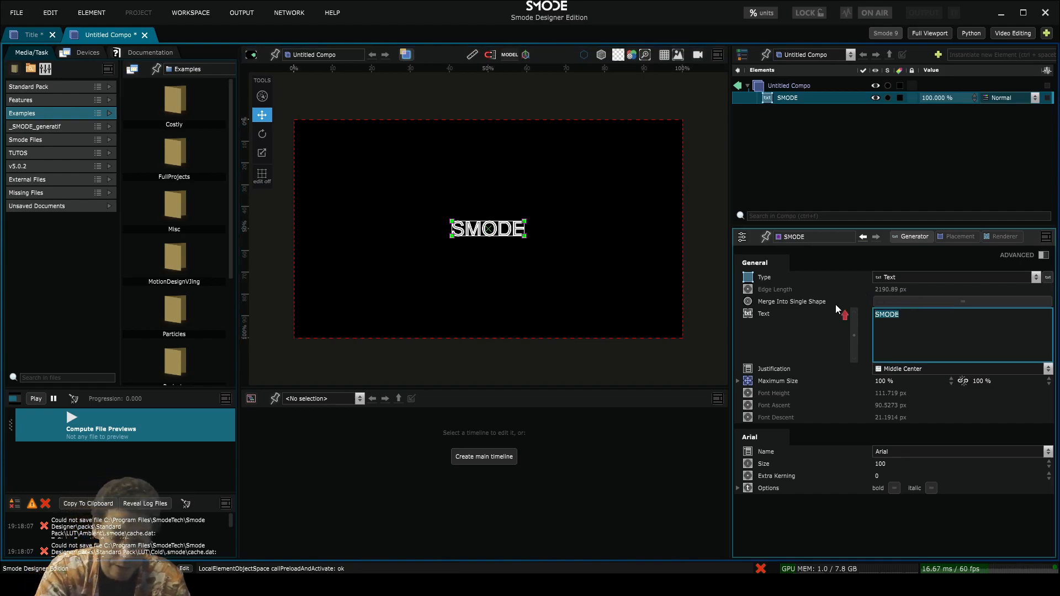
pyautogui.write('NEON EFFECT')
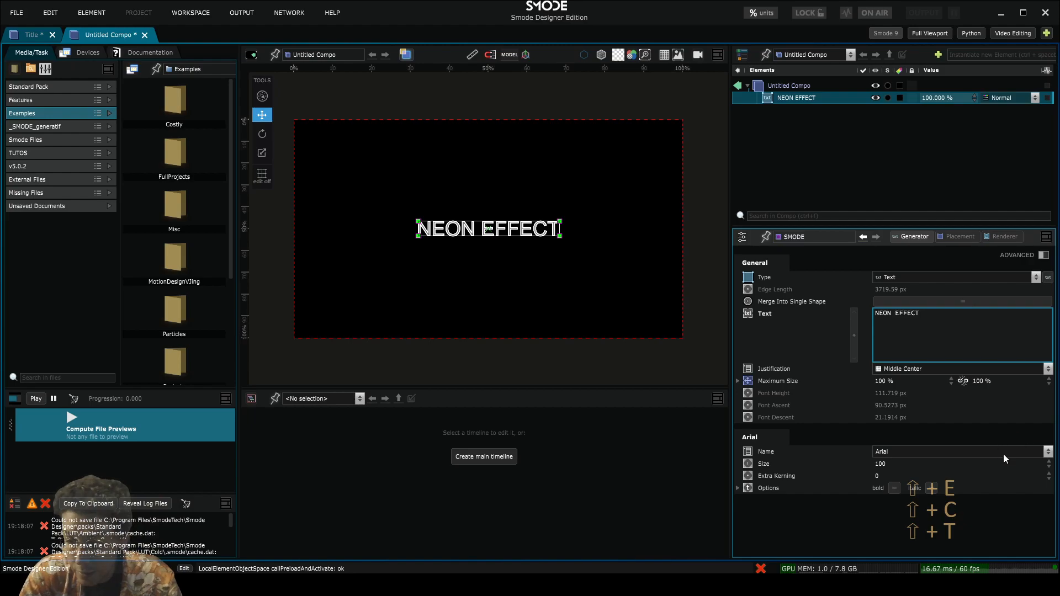
# Set the text shape's font to RussellSquare and its font size to 260
pyautogui.click(1017, 452)
pyautogui.click(1048, 453)
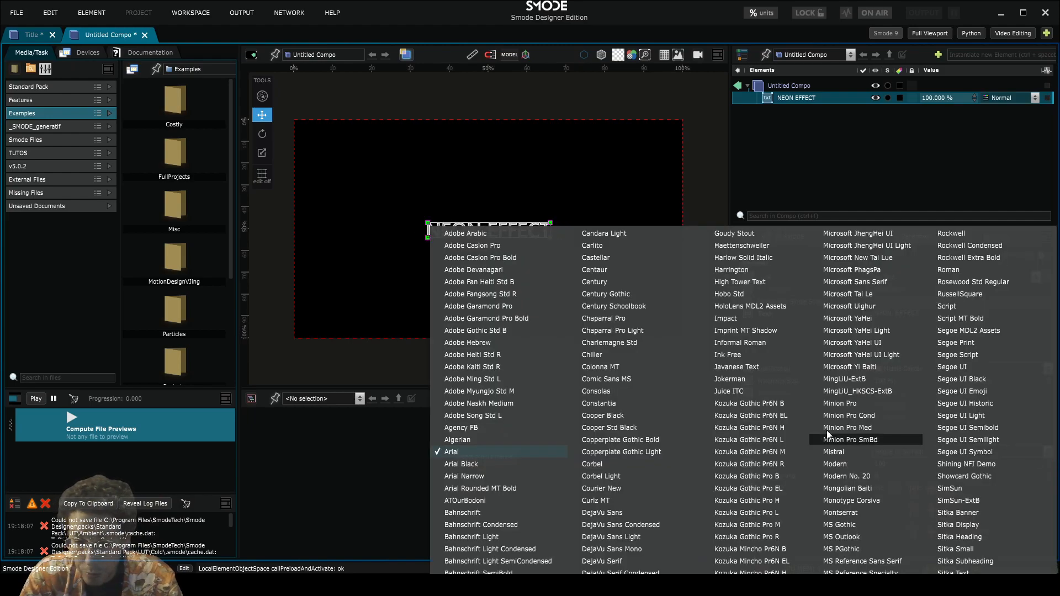
pyautogui.scroll(-5, 823, 428)
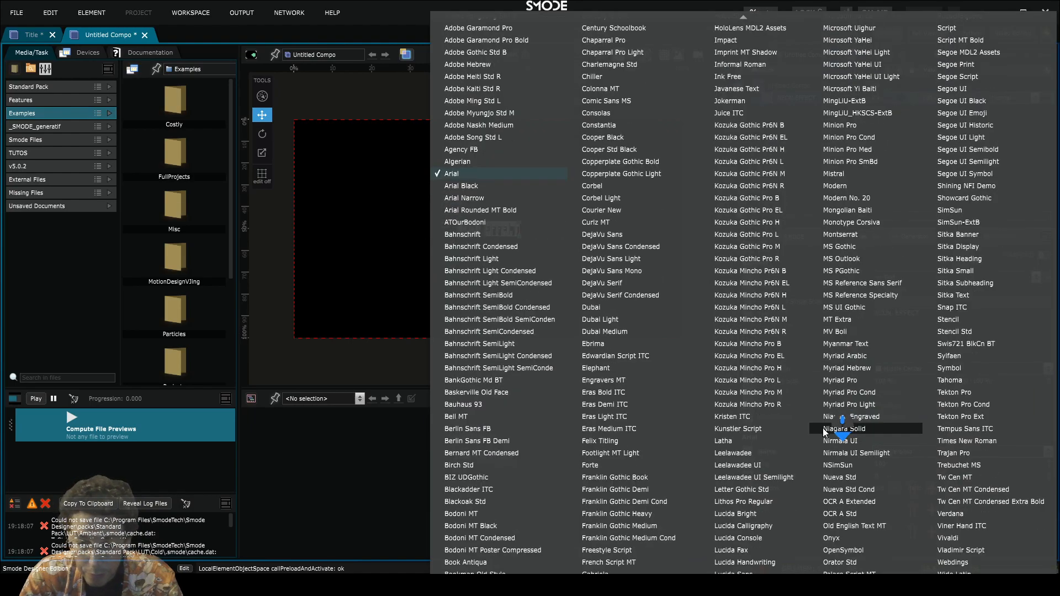
pyautogui.scroll(-3, 823, 428)
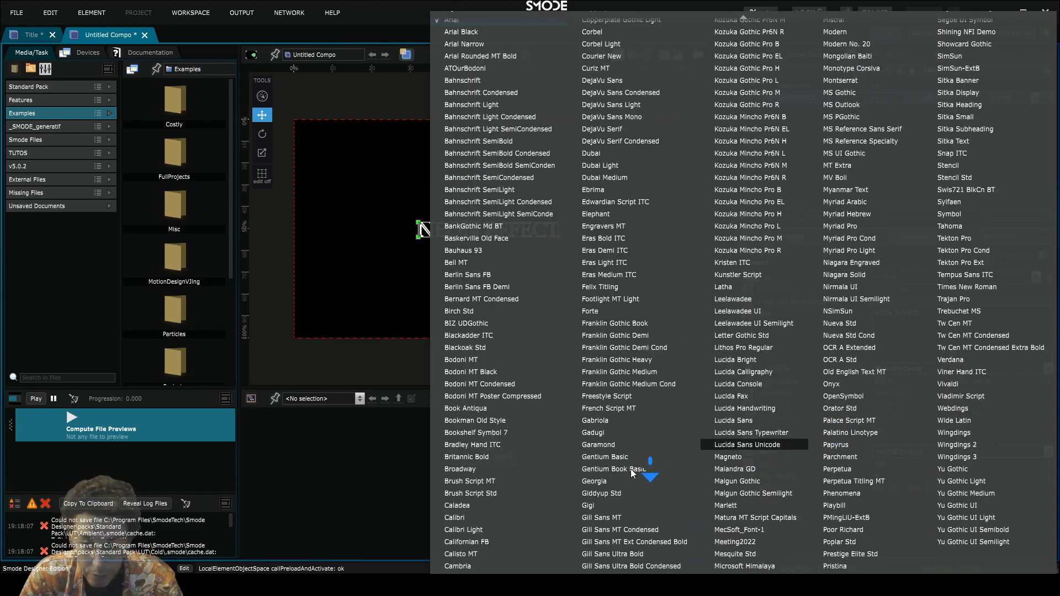
pyautogui.scroll(4, 621, 456)
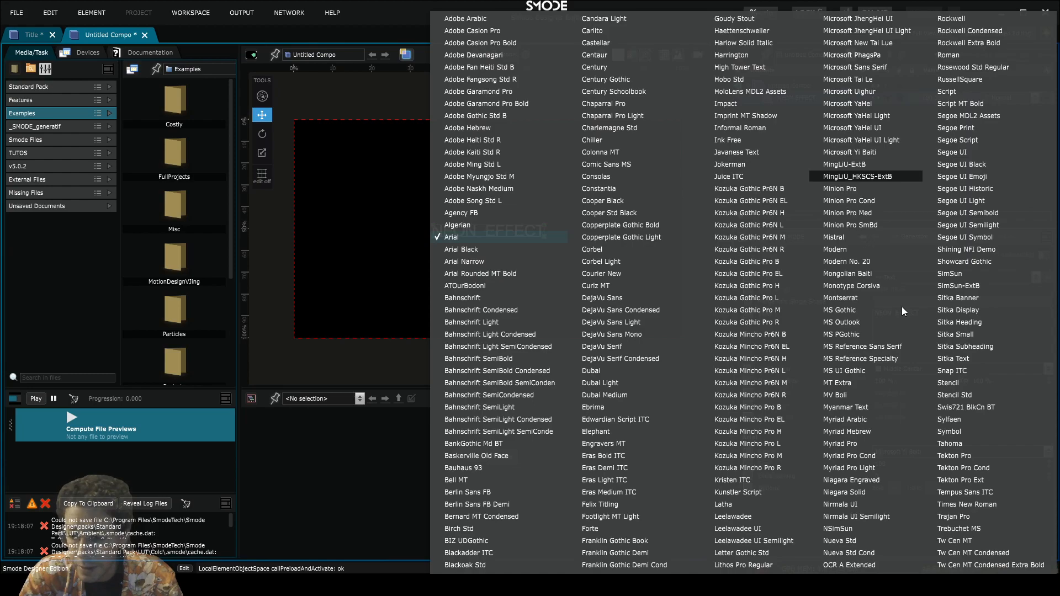
pyautogui.scroll(-4, 903, 365)
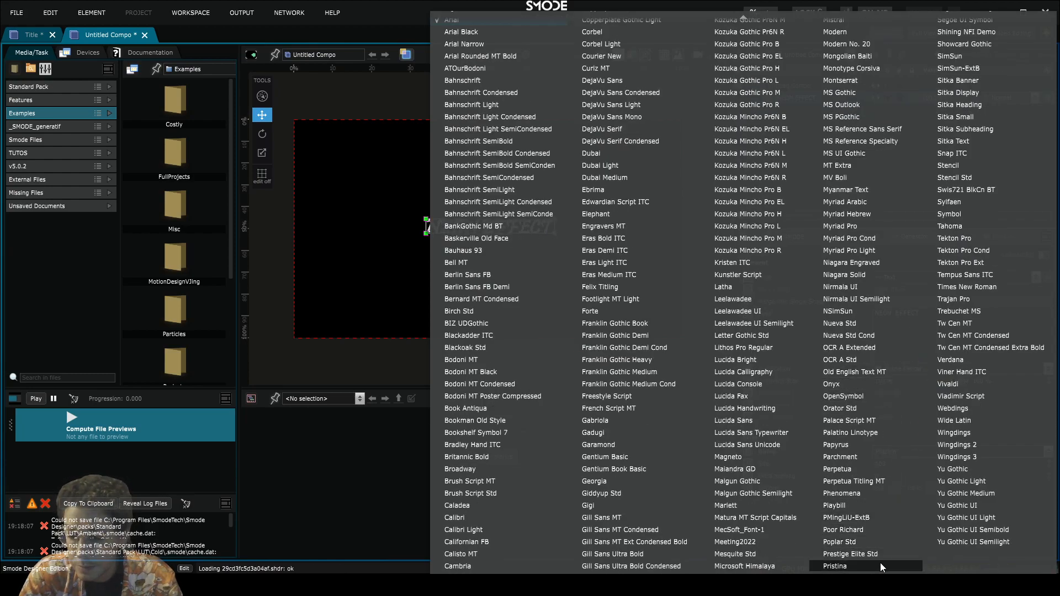
pyautogui.scroll(4, 881, 562)
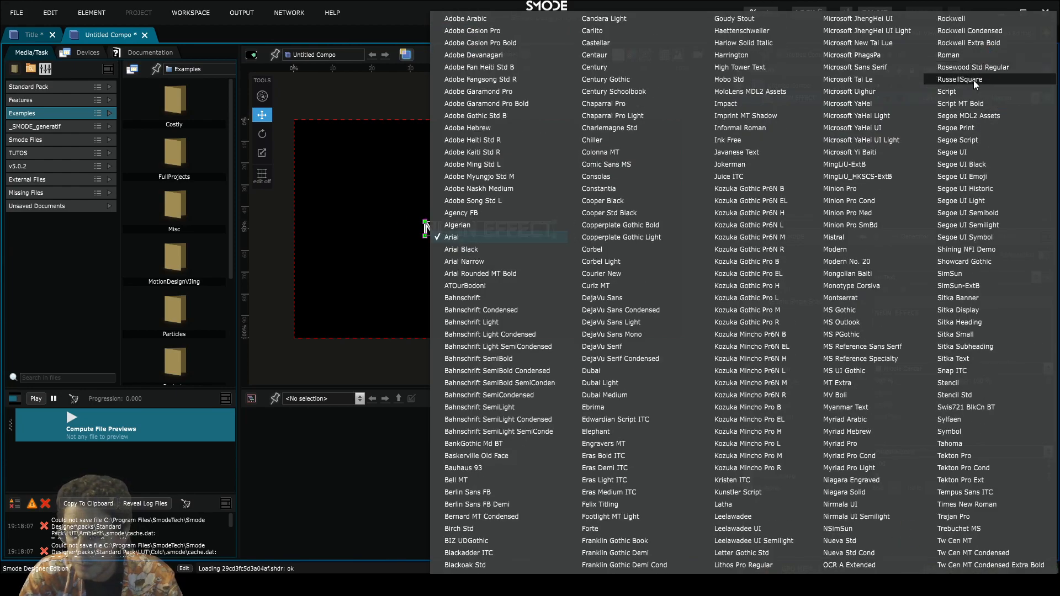
pyautogui.click(973, 80)
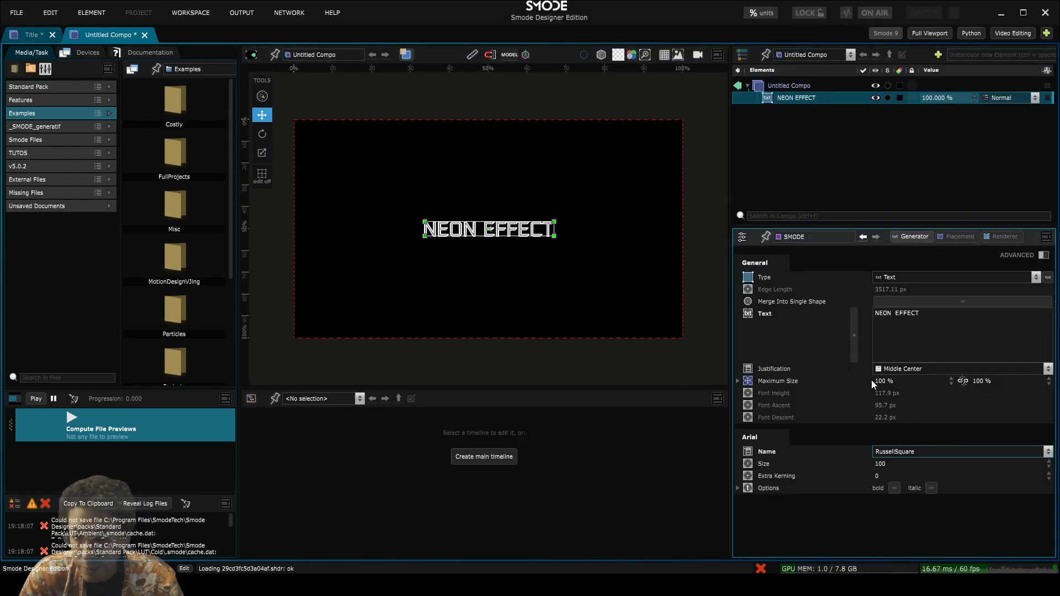
pyautogui.moveTo(890, 464); pyautogui.dragTo(907, 450)
# Disable the fill of the text shape and set its stroke width to 2 px
pyautogui.scroll(6, 503, 209)
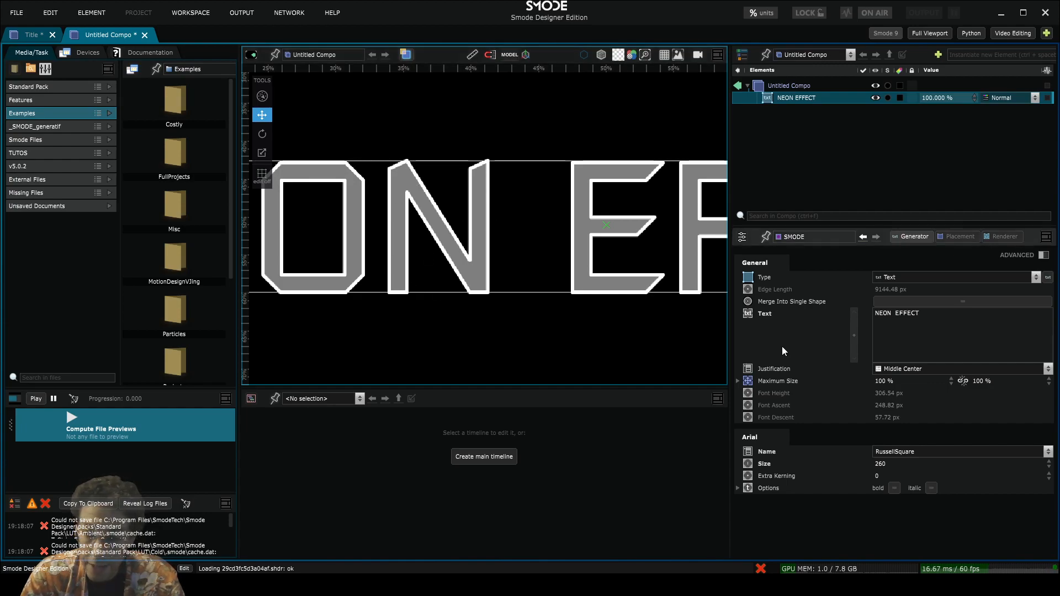
pyautogui.click(1009, 239)
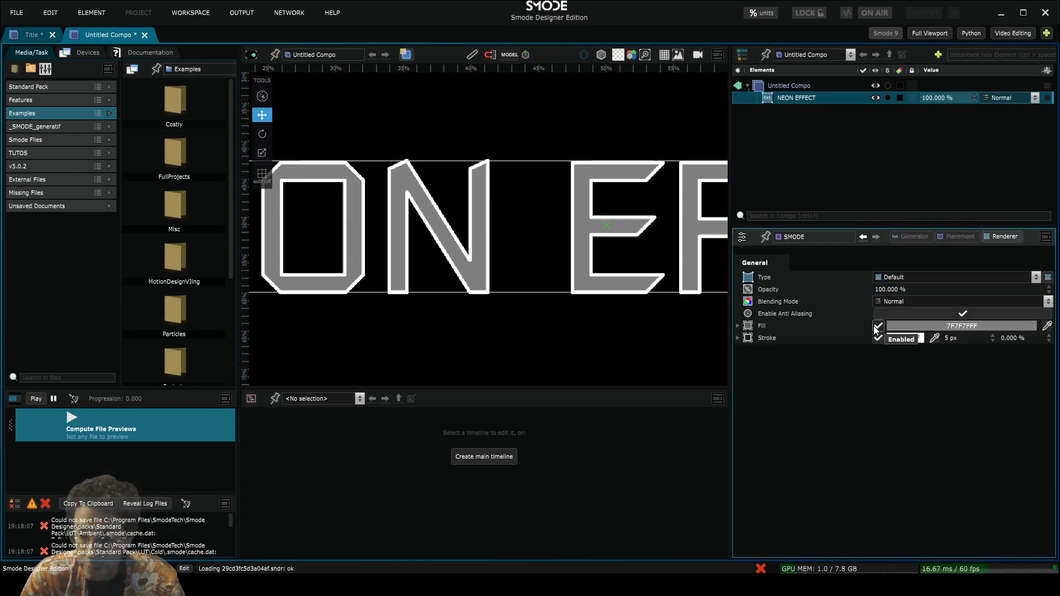
pyautogui.click(878, 327)
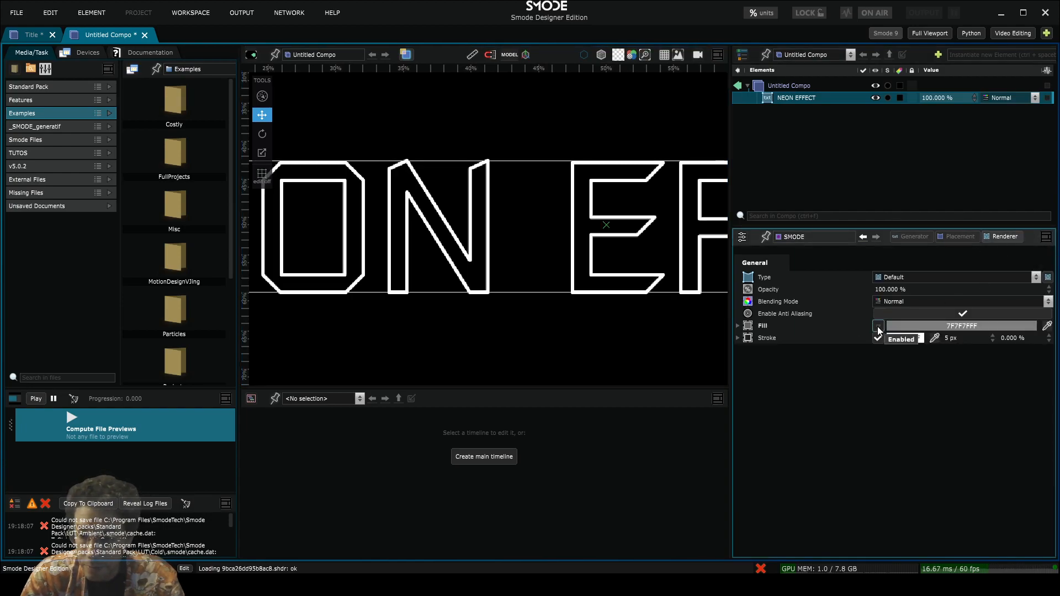
pyautogui.moveTo(950, 341)
pyautogui.mouseDown()
pyautogui.moveTo(975, 356)
pyautogui.moveTo(957, 348)
pyautogui.mouseUp()
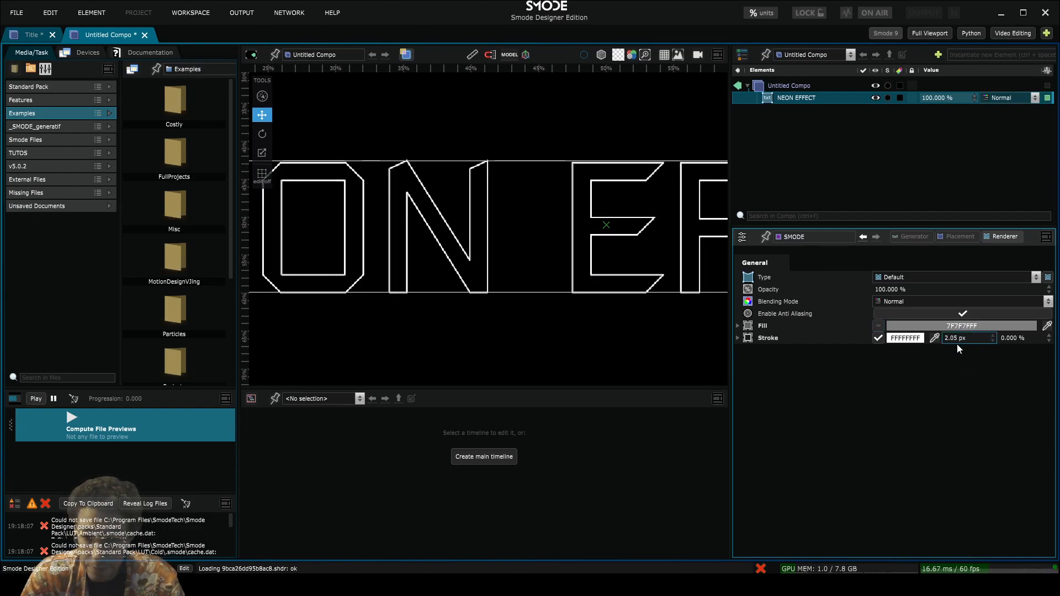
pyautogui.doubleClick(959, 338)
pyautogui.write('2')
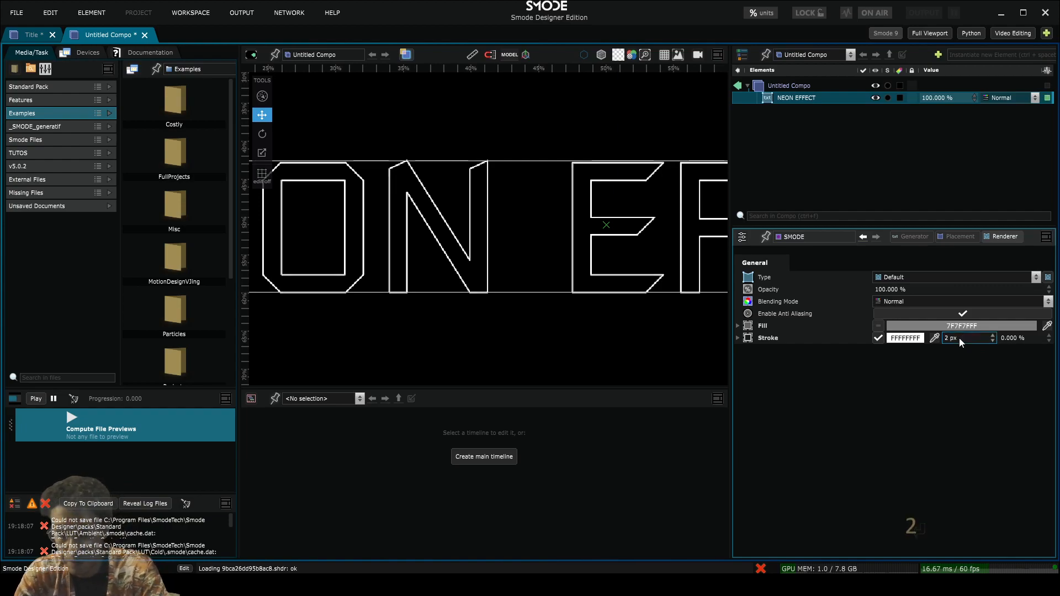
pyautogui.press('Return')
# Add a Blur modifier to the composition below the NEON EFFECT text shape
pyautogui.scroll(-5, 503, 225)
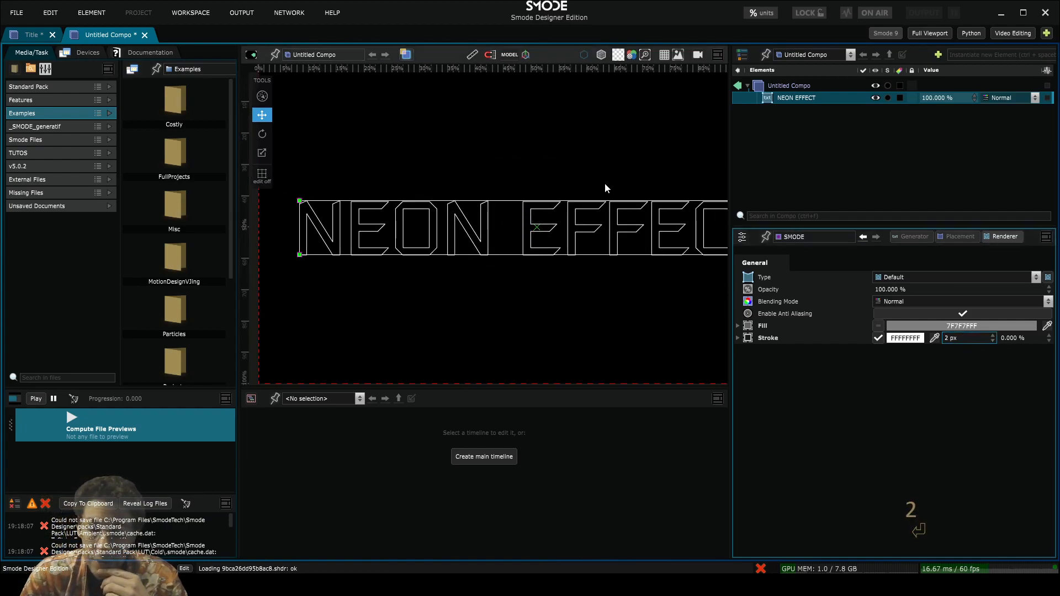
pyautogui.moveTo(584, 179); pyautogui.dragTo(542, 157)
pyautogui.scroll(-3, 625, 164)
pyautogui.click(781, 138)
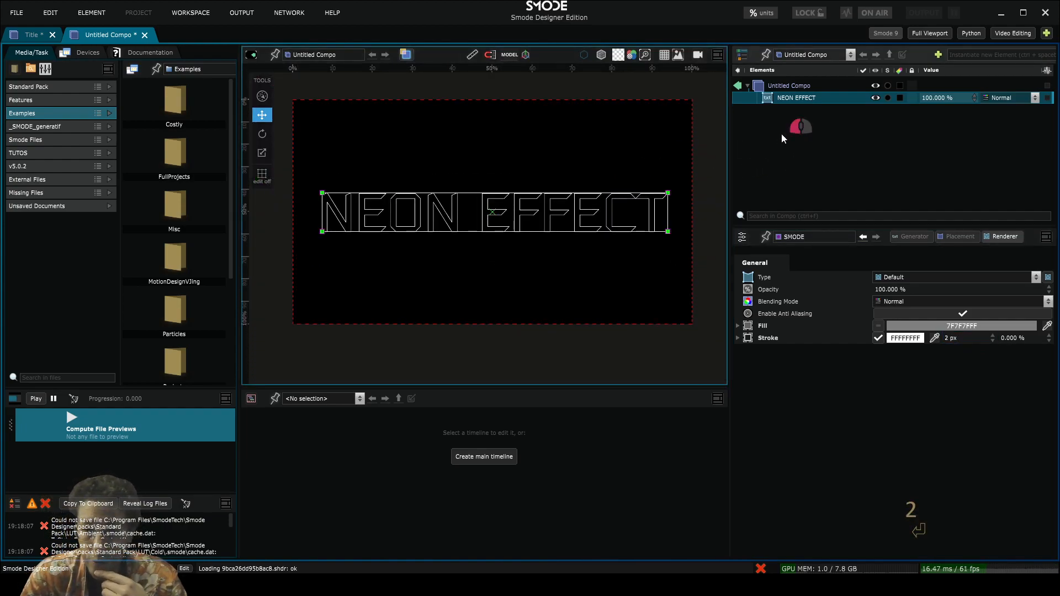
pyautogui.click(774, 87)
pyautogui.rightClick(774, 86)
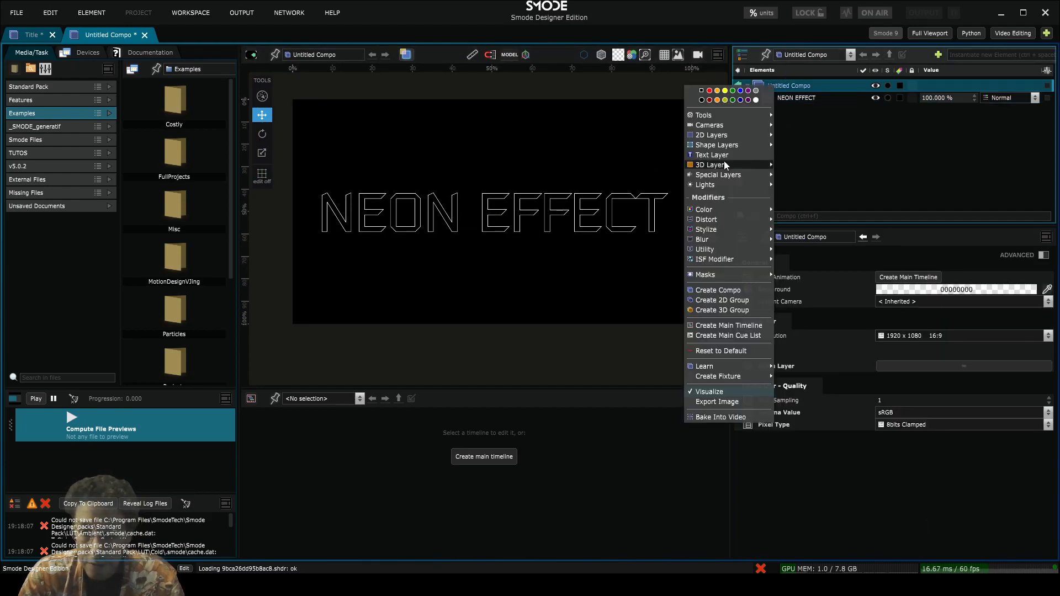
pyautogui.click(831, 154)
pyautogui.scroll(4, 497, 227)
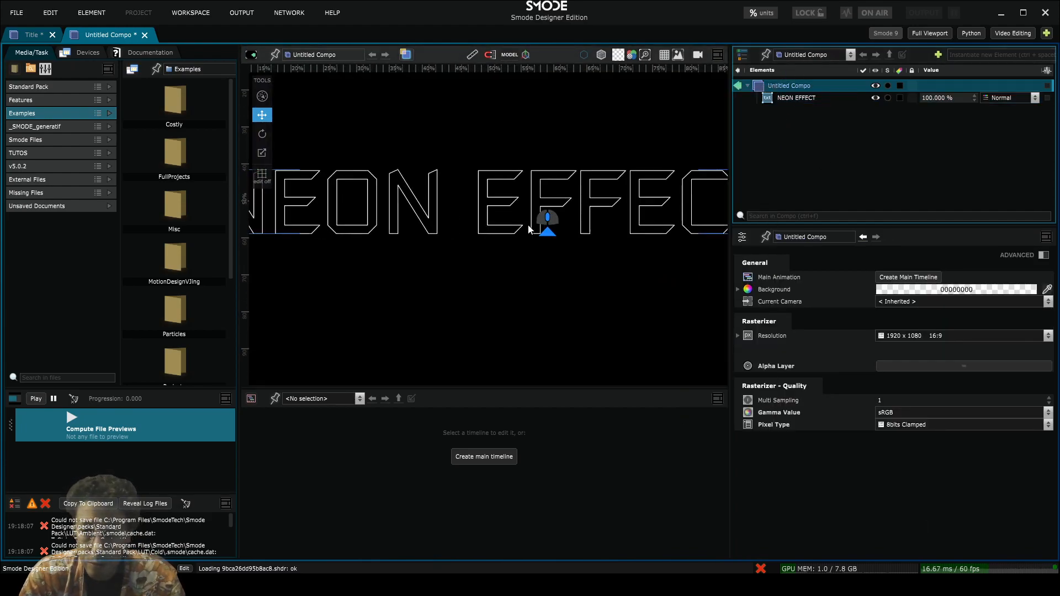
pyautogui.rightClick(767, 129)
pyautogui.moveTo(725, 260)
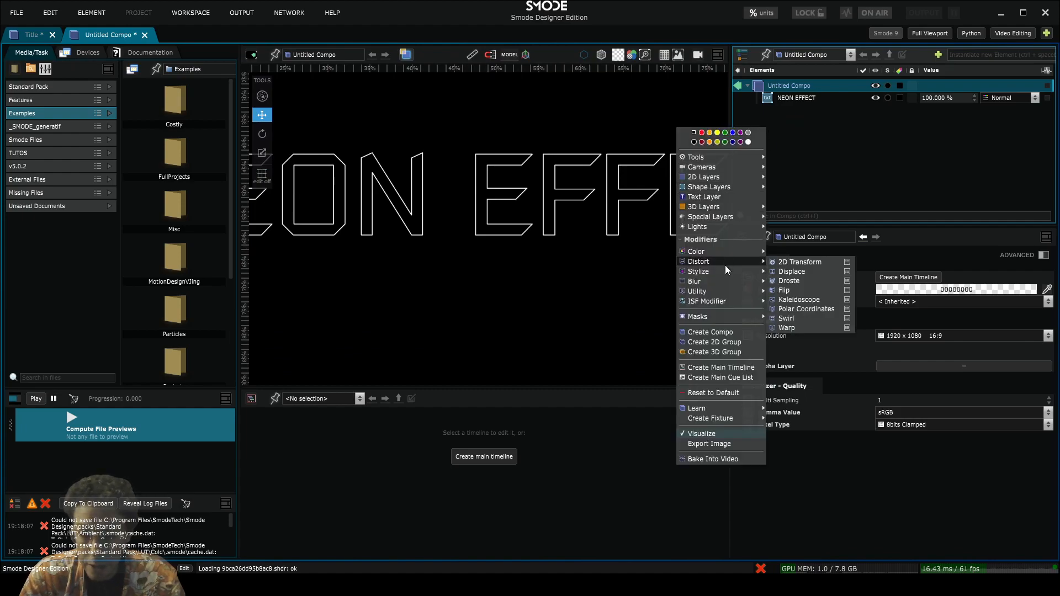
pyautogui.moveTo(726, 281)
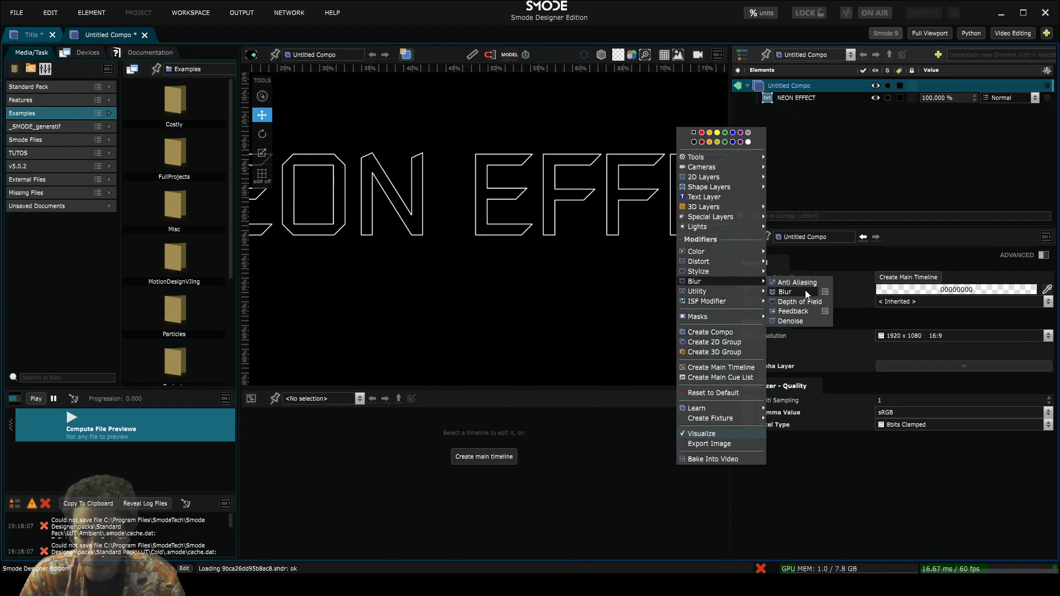
pyautogui.click(790, 293)
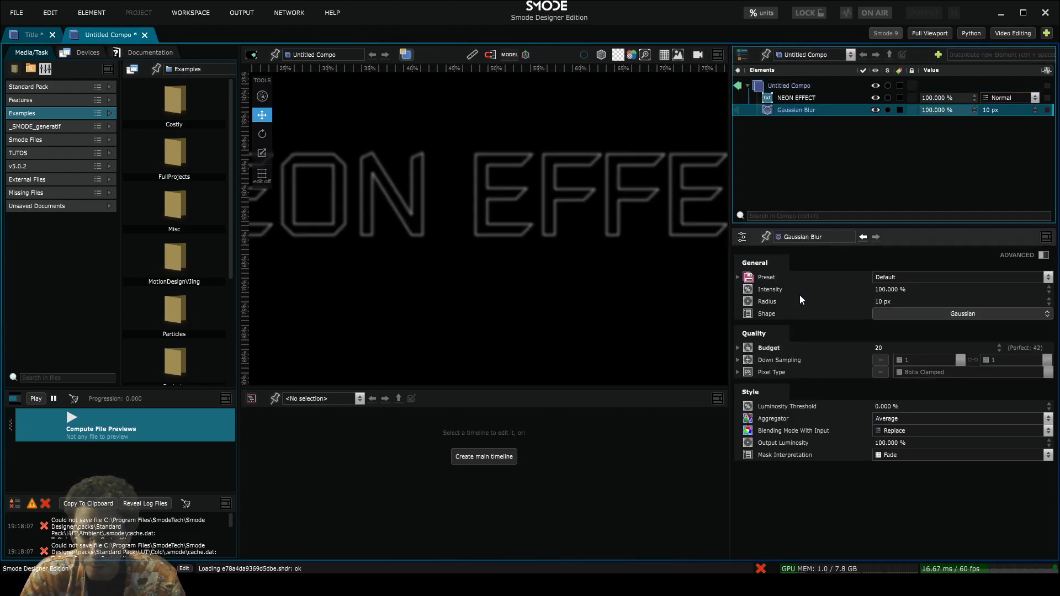
# Set the Gaussian Blur radius to 22.3 px and its blending mode with input to Linear Dodge (Add)
pyautogui.moveTo(889, 301); pyautogui.dragTo(889, 226)
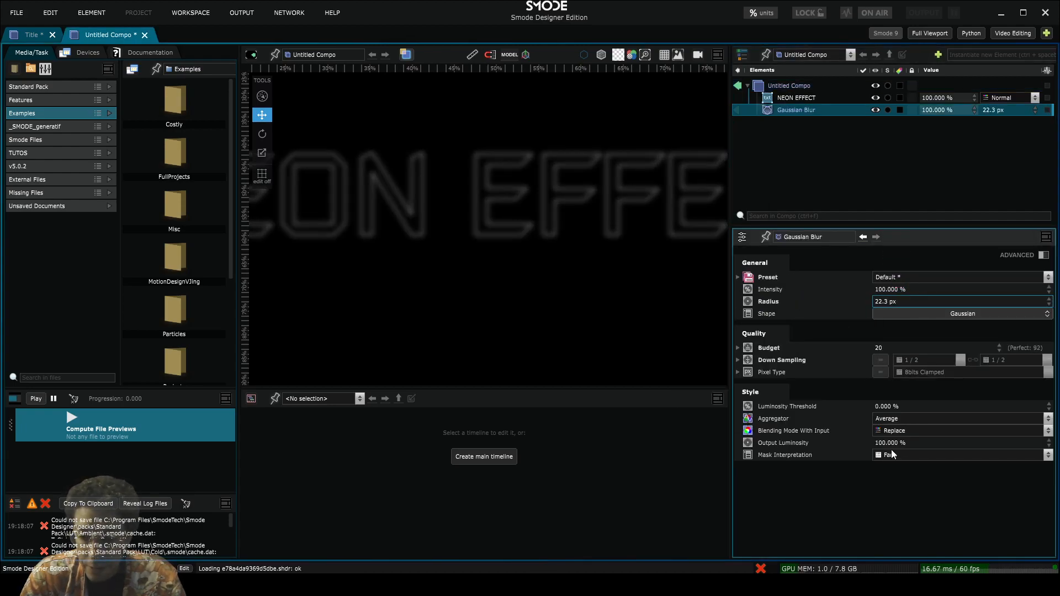
pyautogui.click(804, 430)
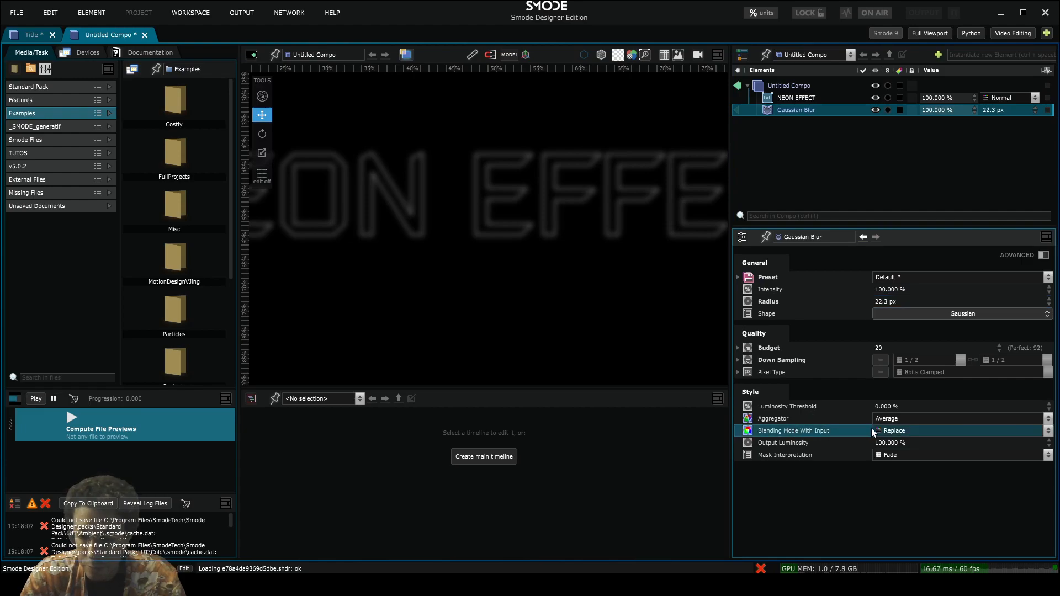
pyautogui.click(903, 434)
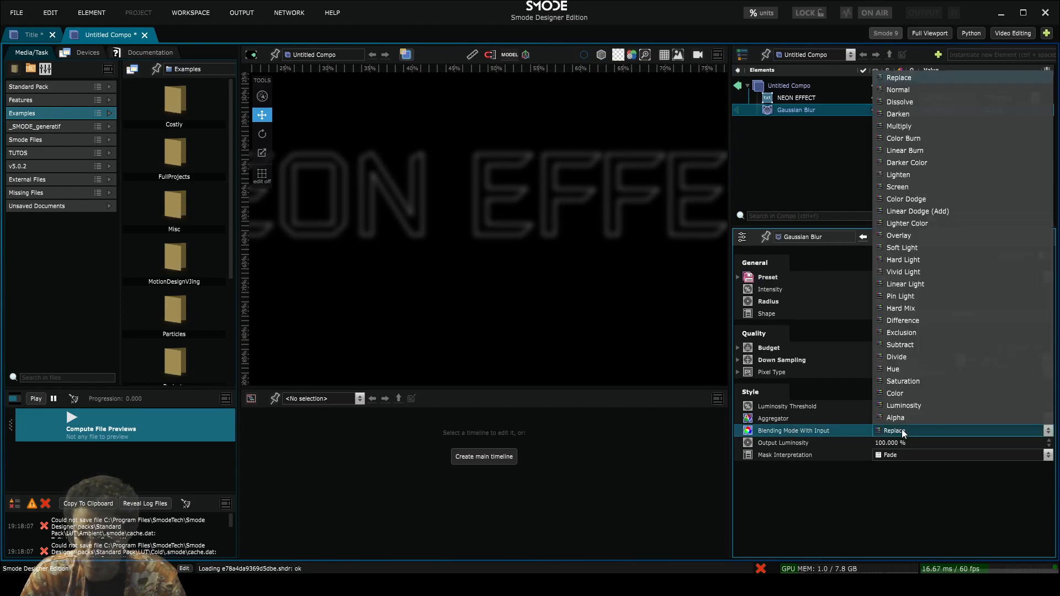
pyautogui.click(936, 212)
pyautogui.scroll(5, 462, 177)
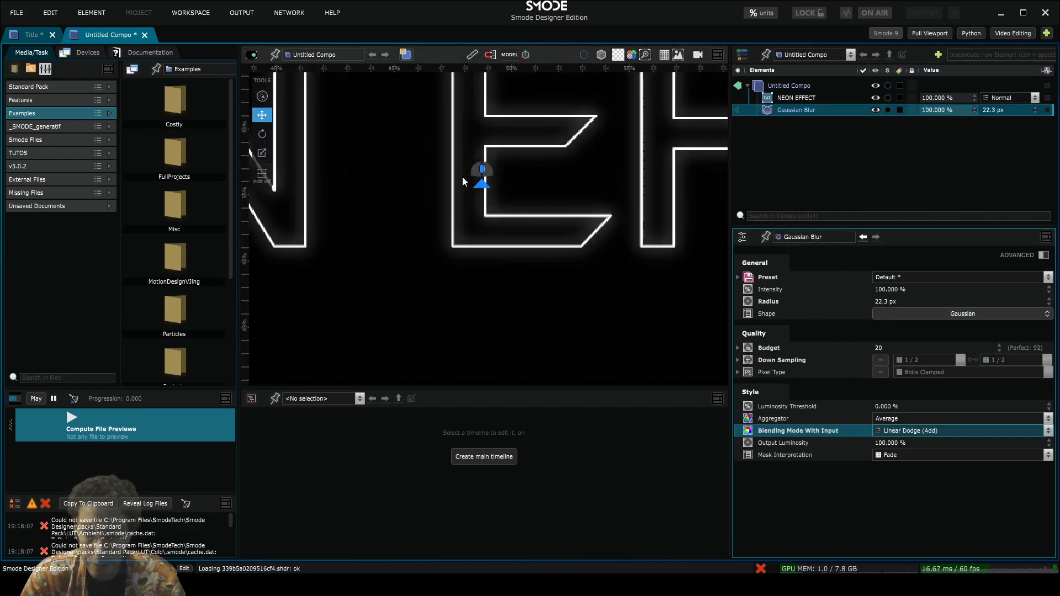
# Review the NEON EFFECT text glow and the Gaussian Blur settings, and save the composition
pyautogui.scroll(-5, 512, 225)
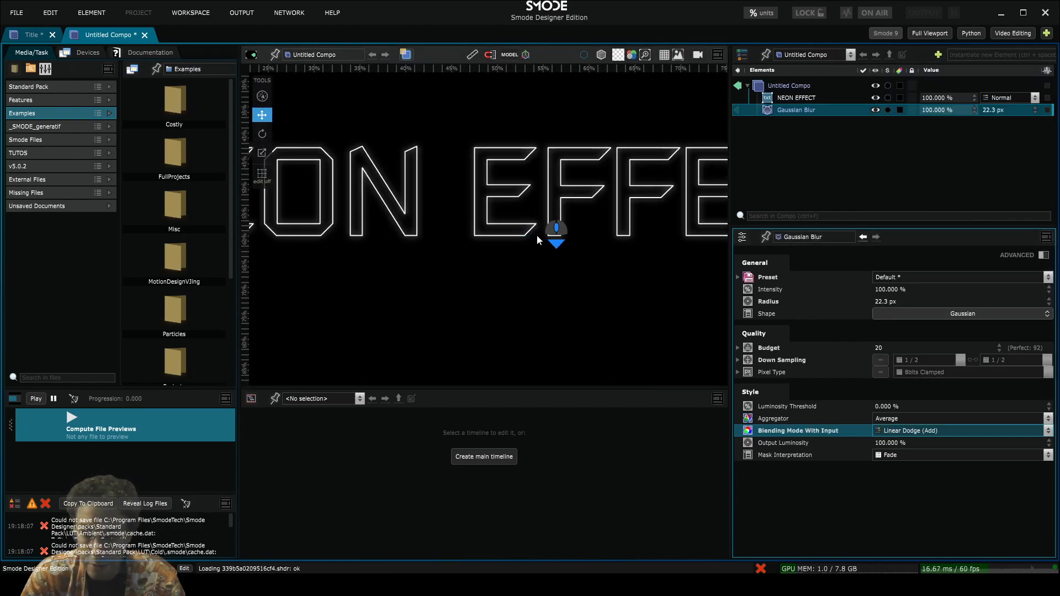
pyautogui.scroll(-2, 604, 196)
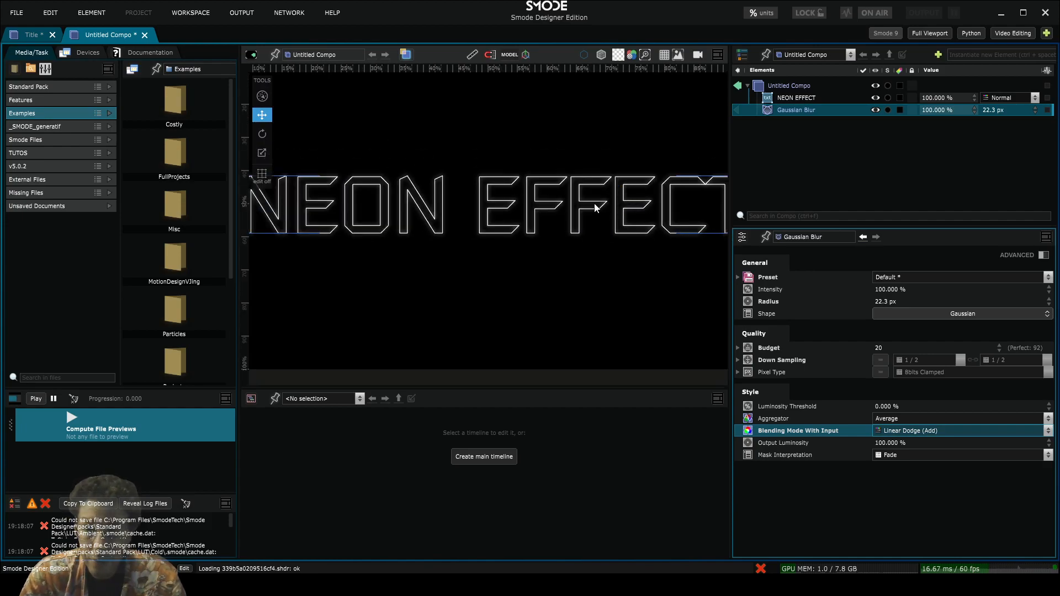
pyautogui.click(784, 98)
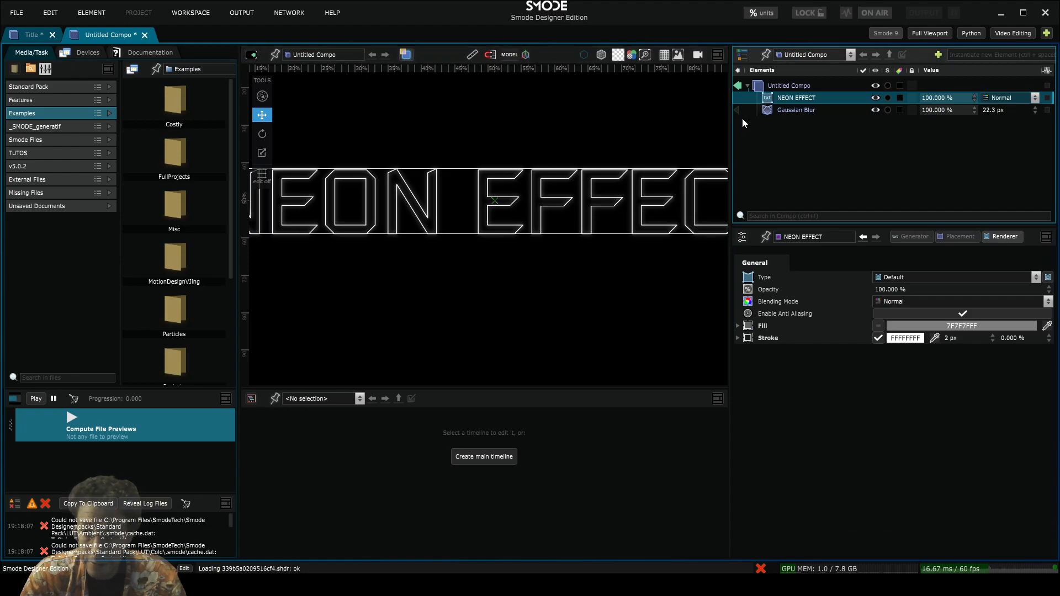
pyautogui.click(790, 109)
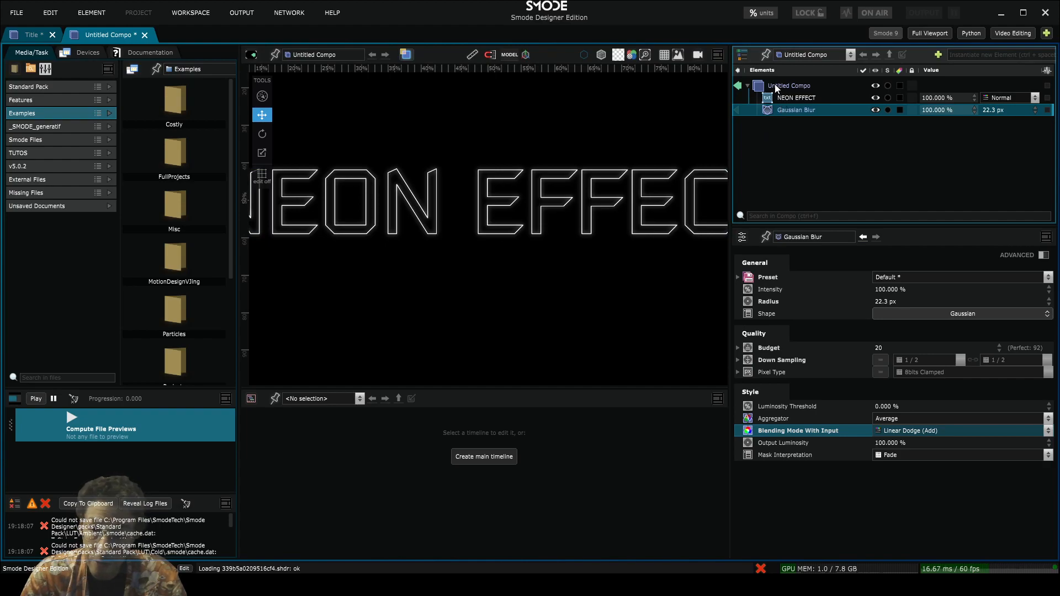
pyautogui.hotkey('ctrl', 's')
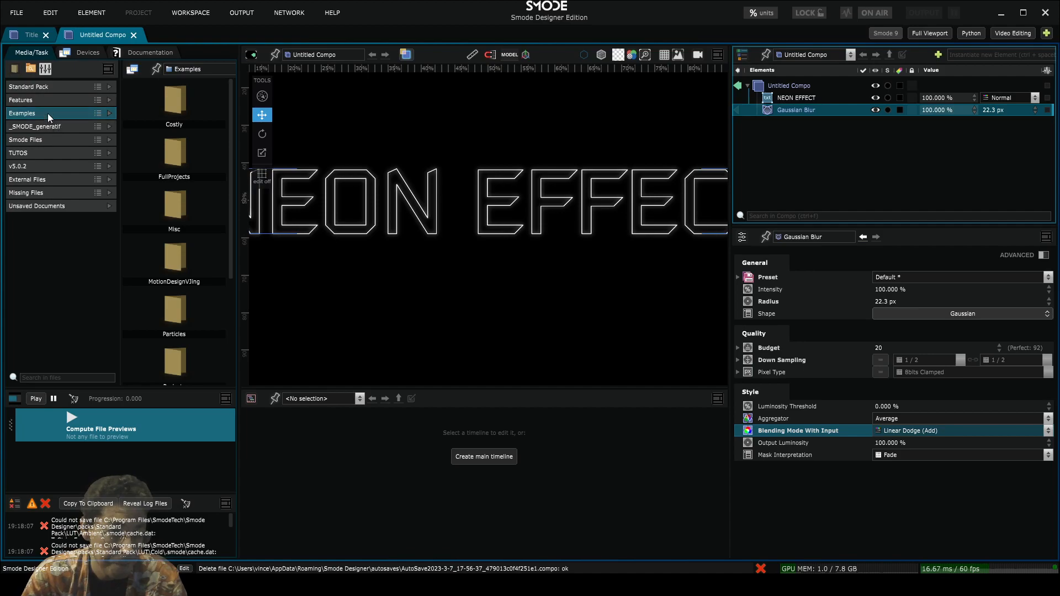
# Add Roma God Rays.JPG from the Standard Pack's Exemple Images textures behind the NEON EFFECT text, and hide that image layer
pyautogui.click(44, 87)
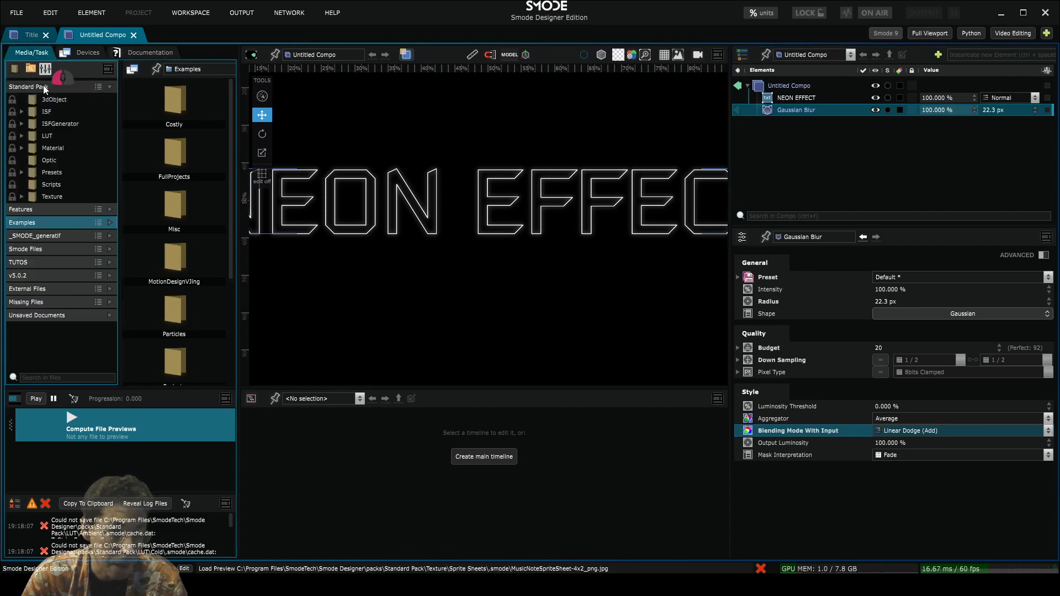
pyautogui.click(21, 196)
pyautogui.scroll(-2, 55, 209)
pyautogui.click(71, 187)
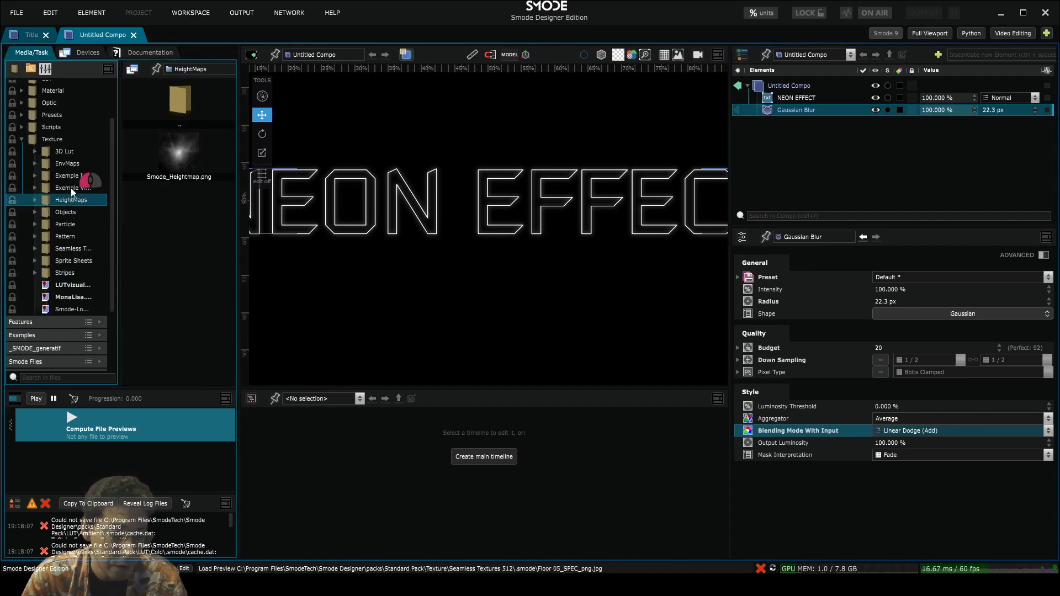
pyautogui.click(70, 173)
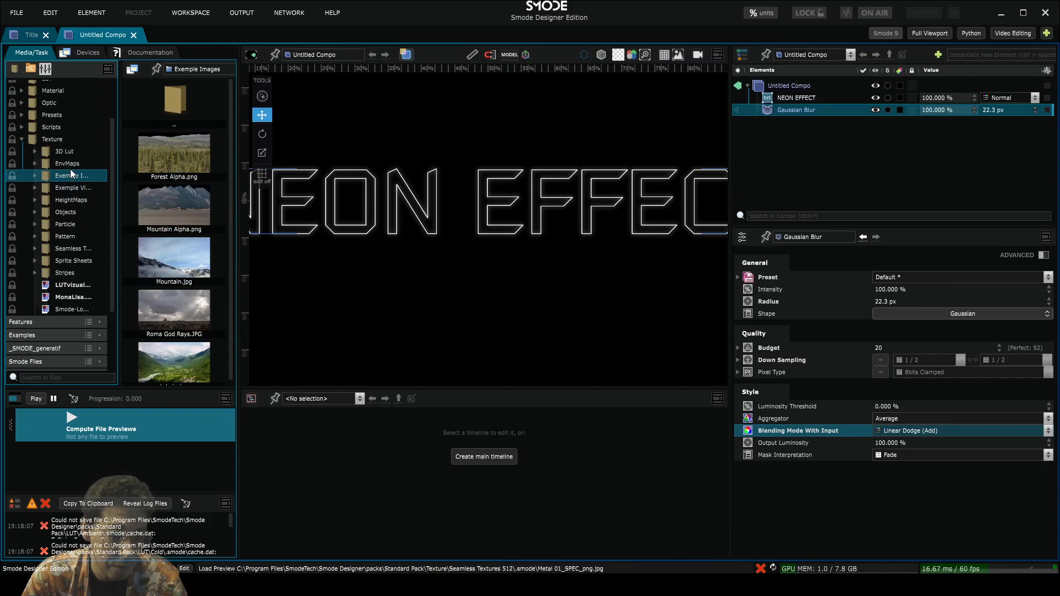
pyautogui.scroll(-1, 184, 260)
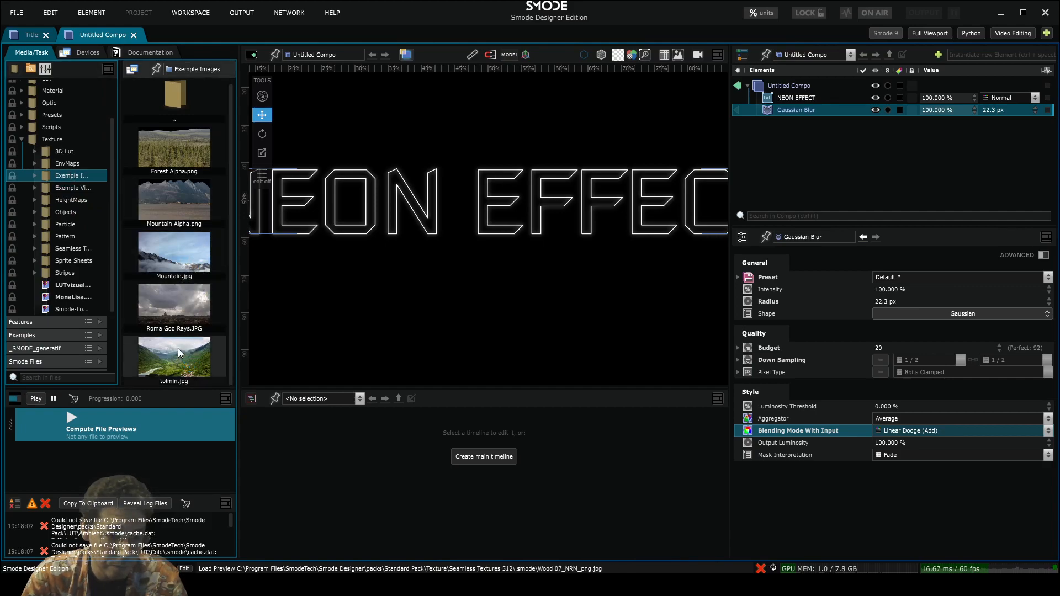
pyautogui.moveTo(184, 317); pyautogui.dragTo(774, 163)
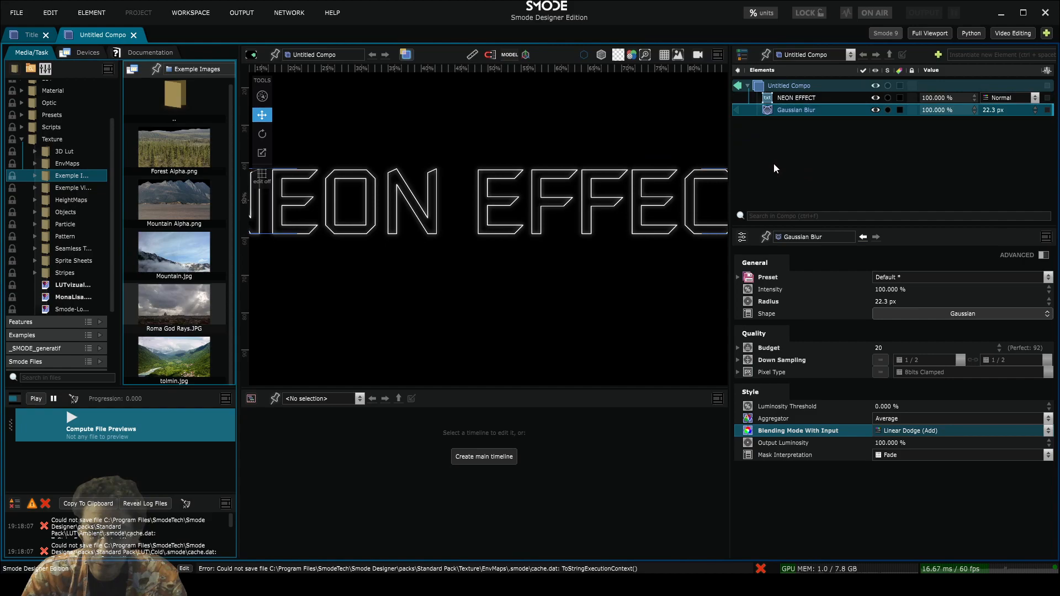
pyautogui.moveTo(786, 108); pyautogui.dragTo(790, 92)
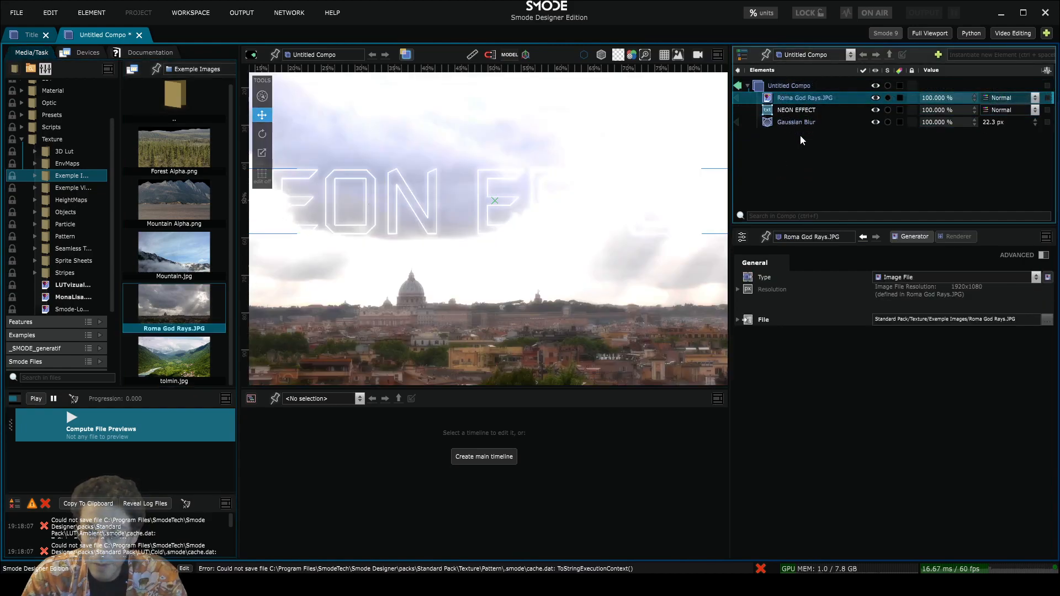
pyautogui.click(786, 99)
pyautogui.press('space')
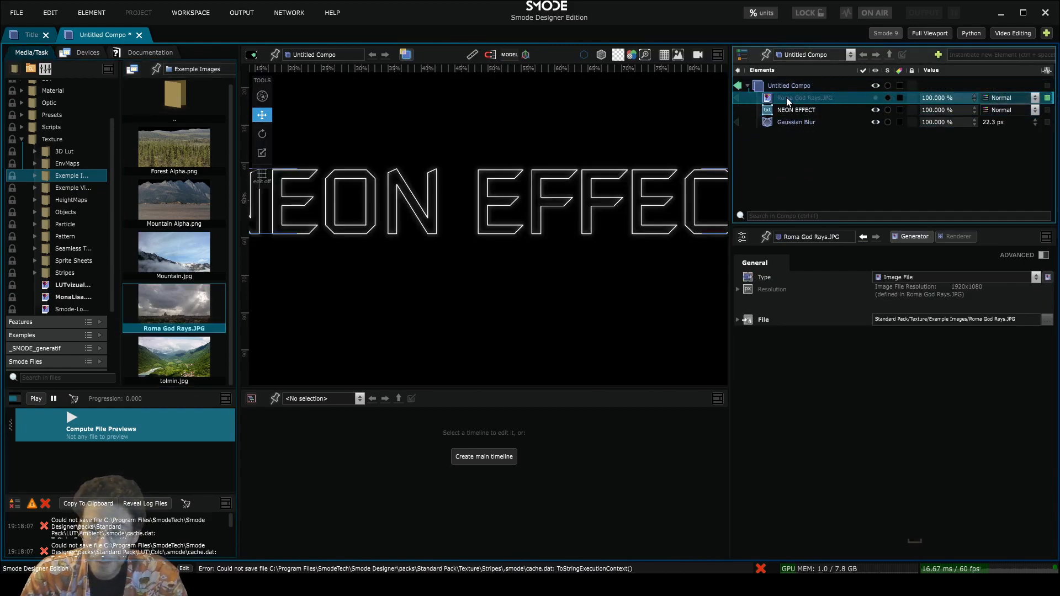
# Wrap the NEON EFFECT text in its own compo and move the Gaussian Blur into it
pyautogui.click(786, 111)
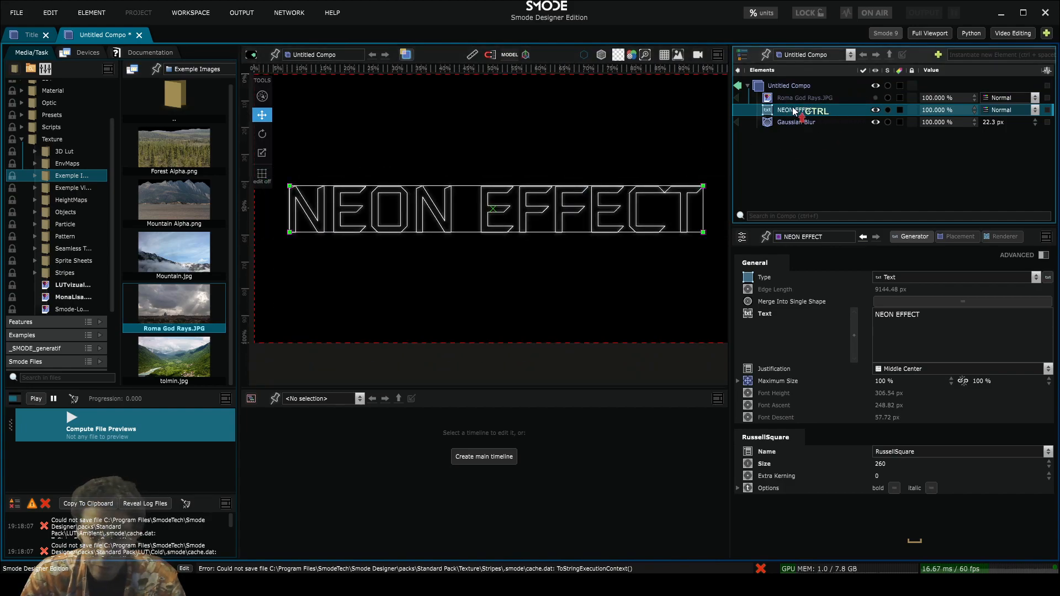
pyautogui.hotkey('ctrl', 'shift', 'c')
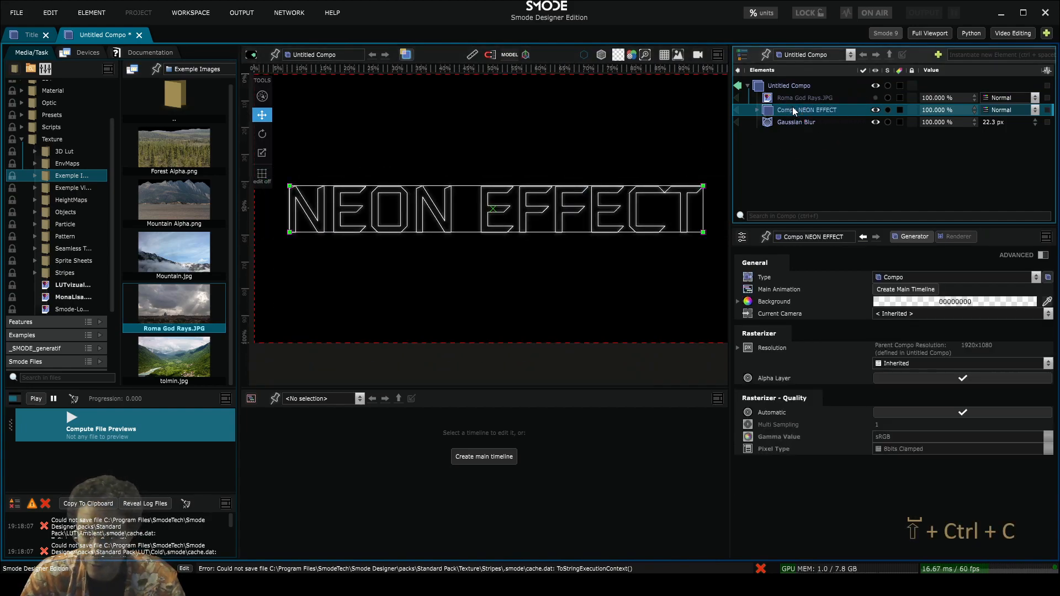
pyautogui.moveTo(775, 123); pyautogui.dragTo(784, 112)
pyautogui.click(757, 110)
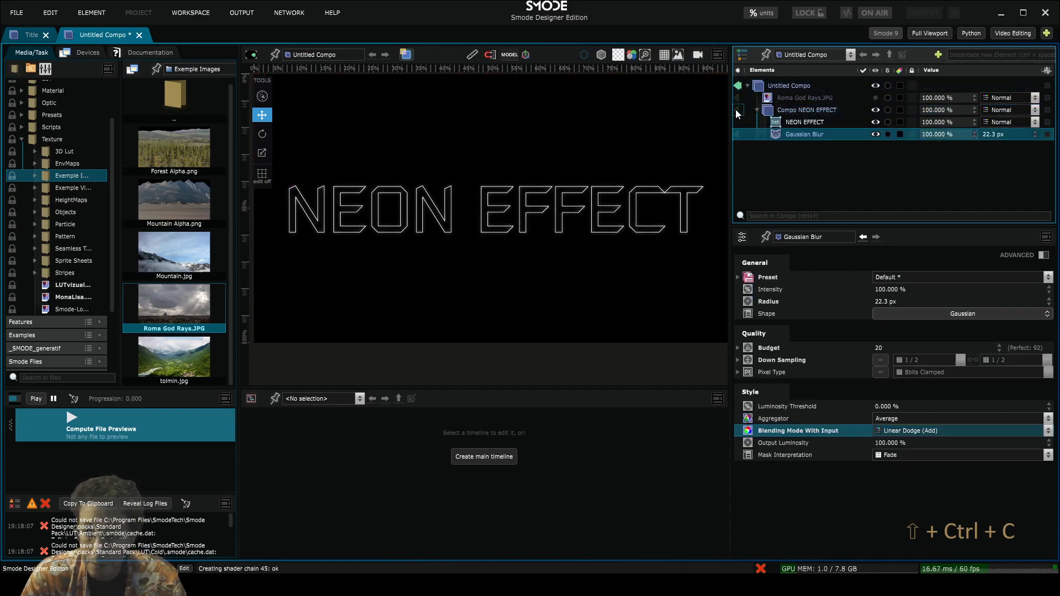
# Visualize Compo NEON EFFECT on its own and disable its Alpha Layer
pyautogui.click(737, 110)
pyautogui.click(785, 110)
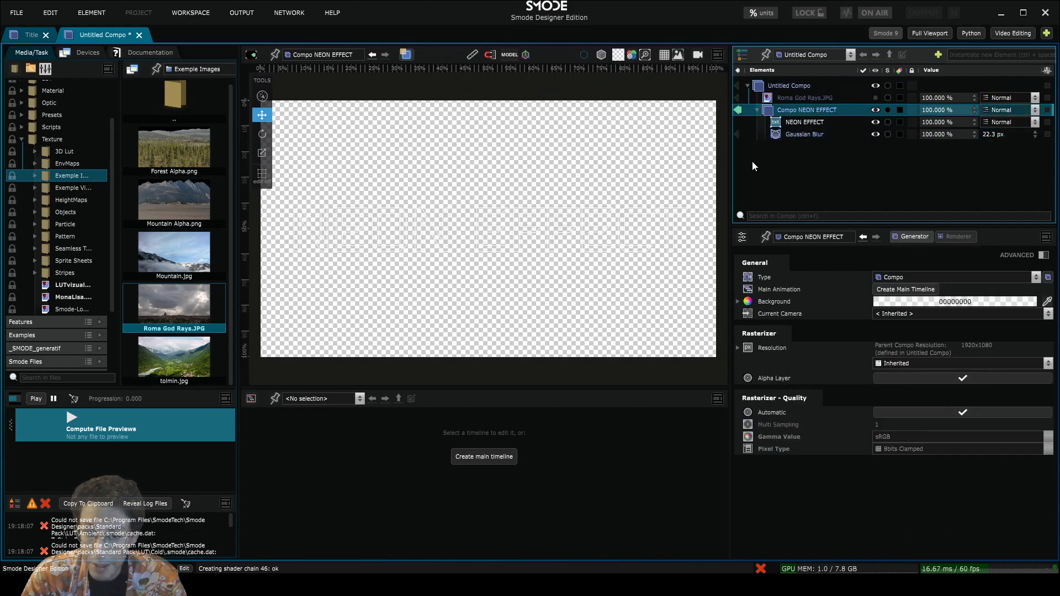
pyautogui.click(954, 378)
pyautogui.scroll(5, 535, 277)
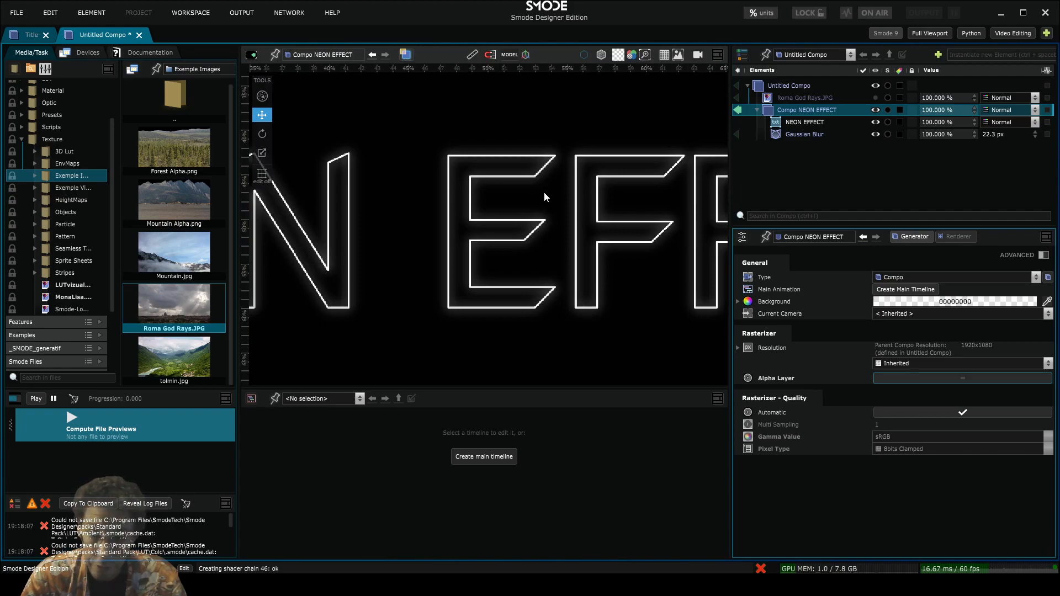
pyautogui.click(805, 135)
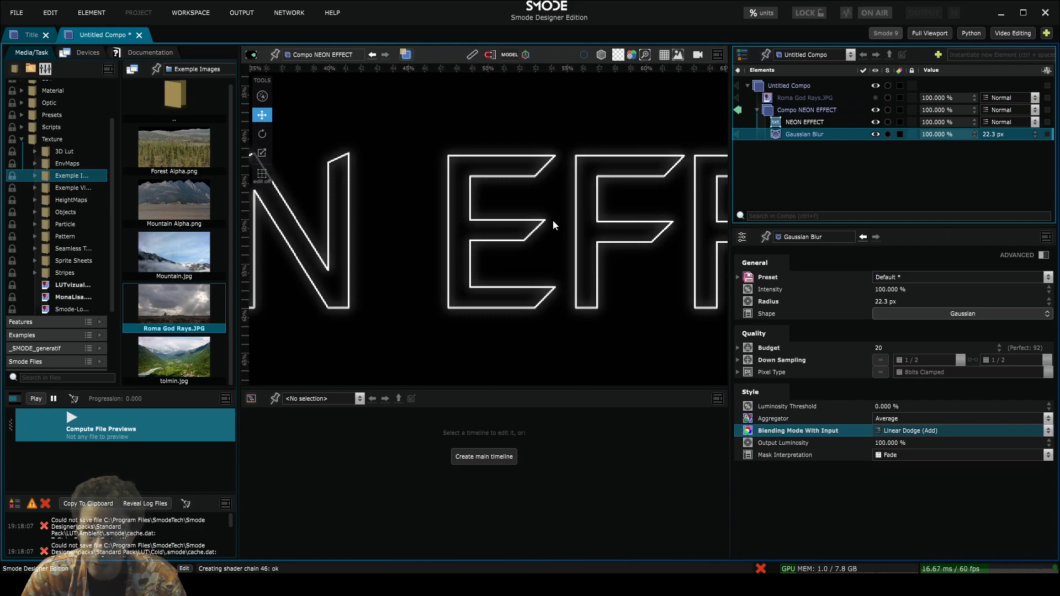
pyautogui.scroll(-6, 553, 220)
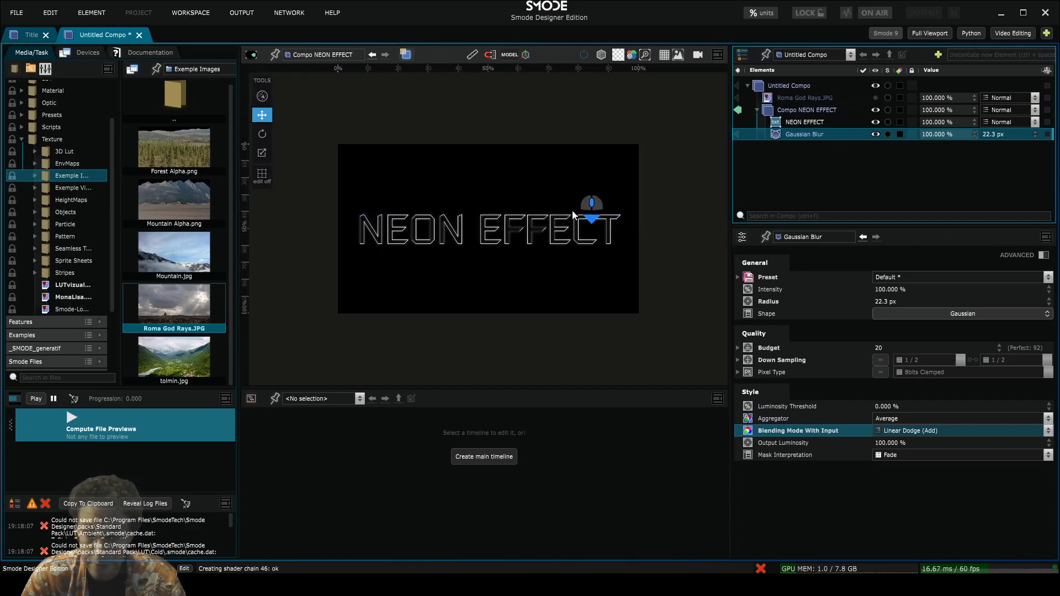
# Visualize the parent Untitled Compo again and collapse Compo NEON EFFECT in the element tree
pyautogui.click(738, 86)
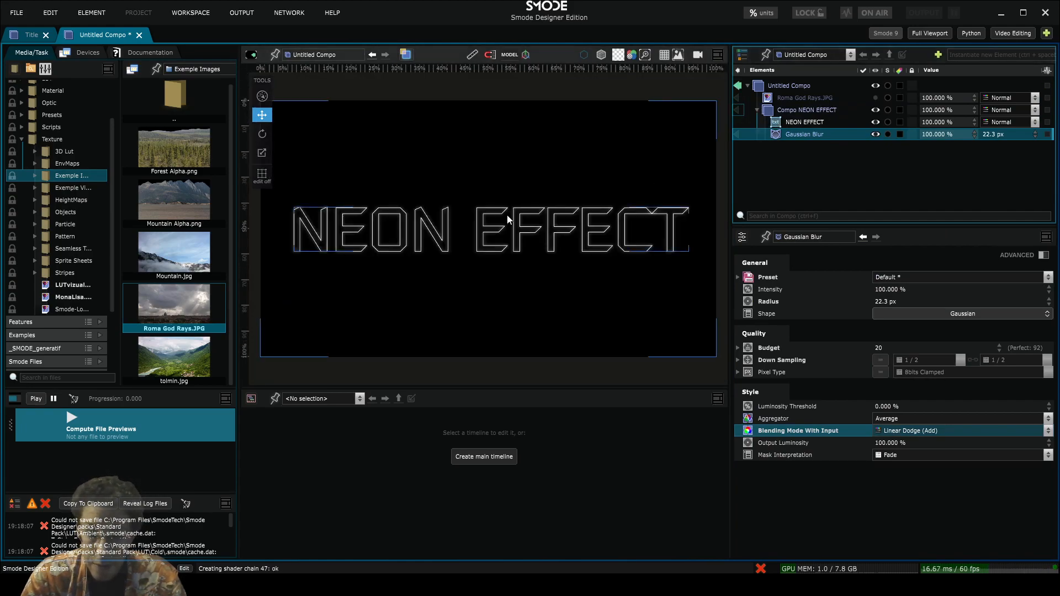
pyautogui.click(764, 109)
pyautogui.click(756, 110)
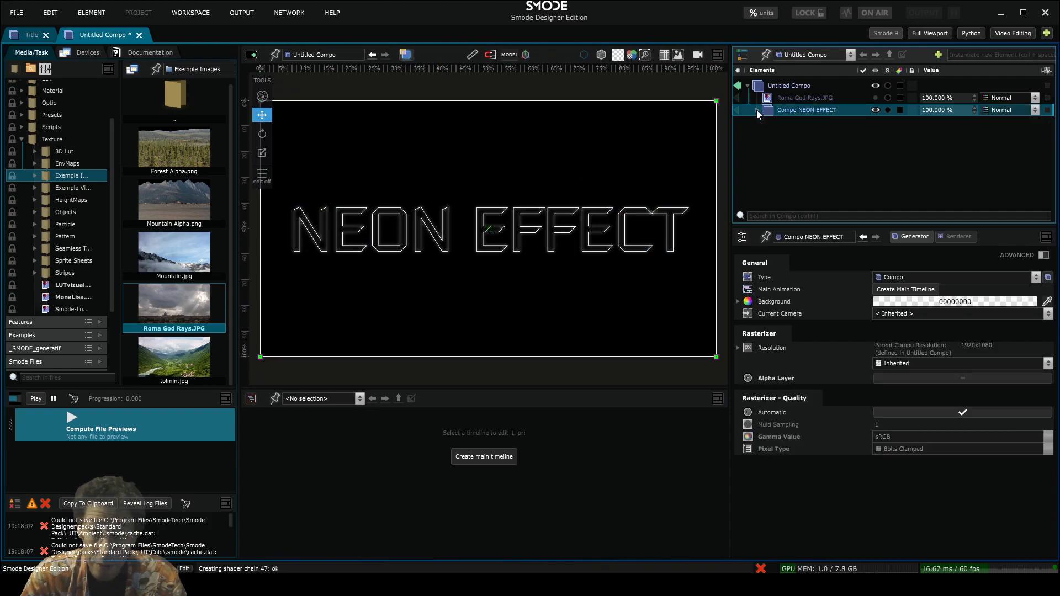
pyautogui.scroll(3, 489, 235)
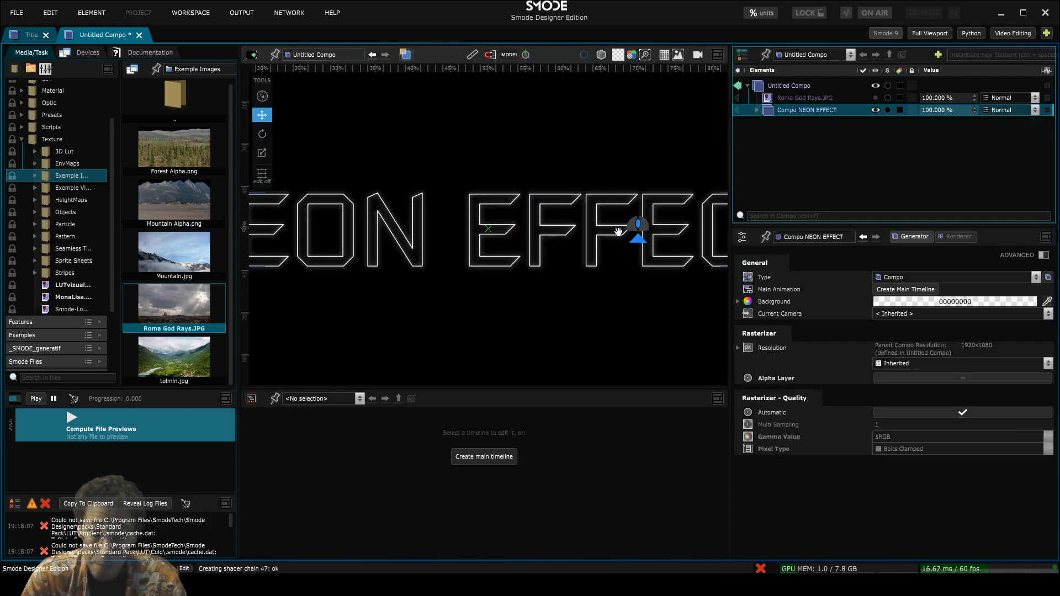
pyautogui.scroll(-3, 502, 229)
pyautogui.scroll(-3, 491, 191)
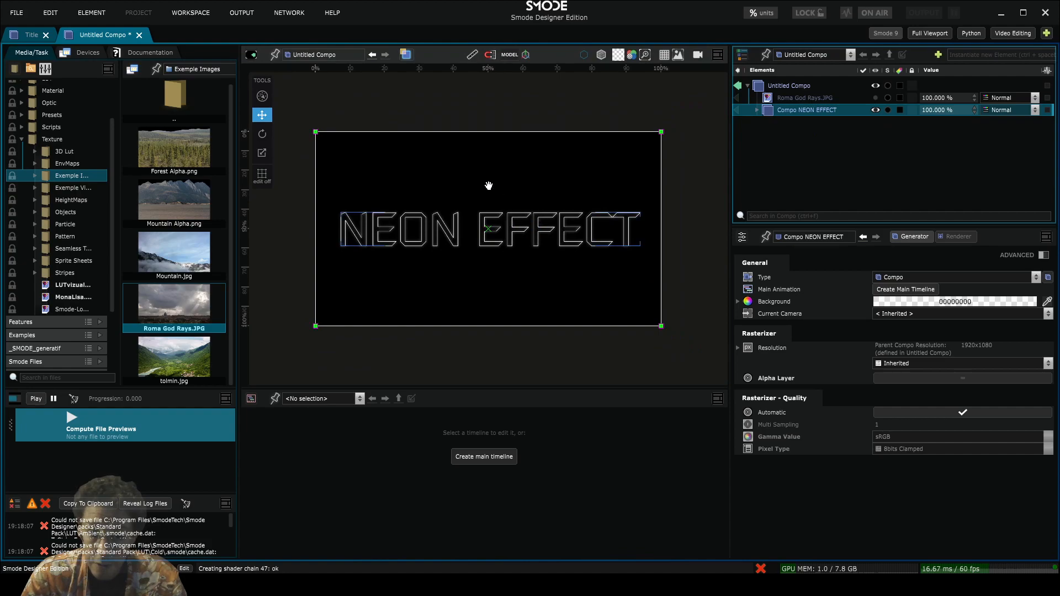
# Show the Roma God Rays.JPG layer again and set Compo NEON EFFECT's blending mode to Linear Dodge (Add)
pyautogui.click(814, 97)
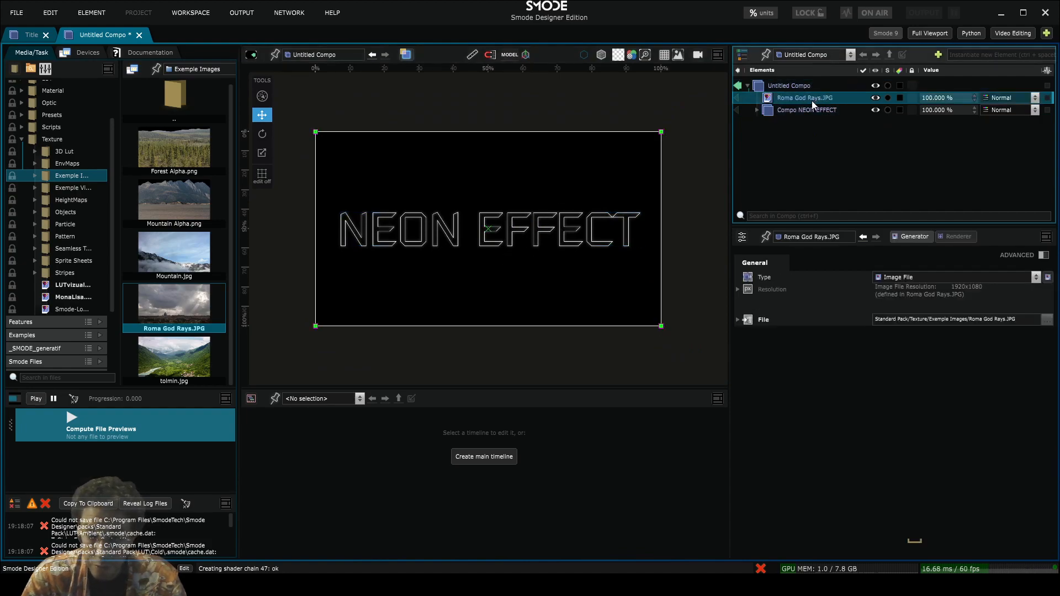
pyautogui.click(998, 112)
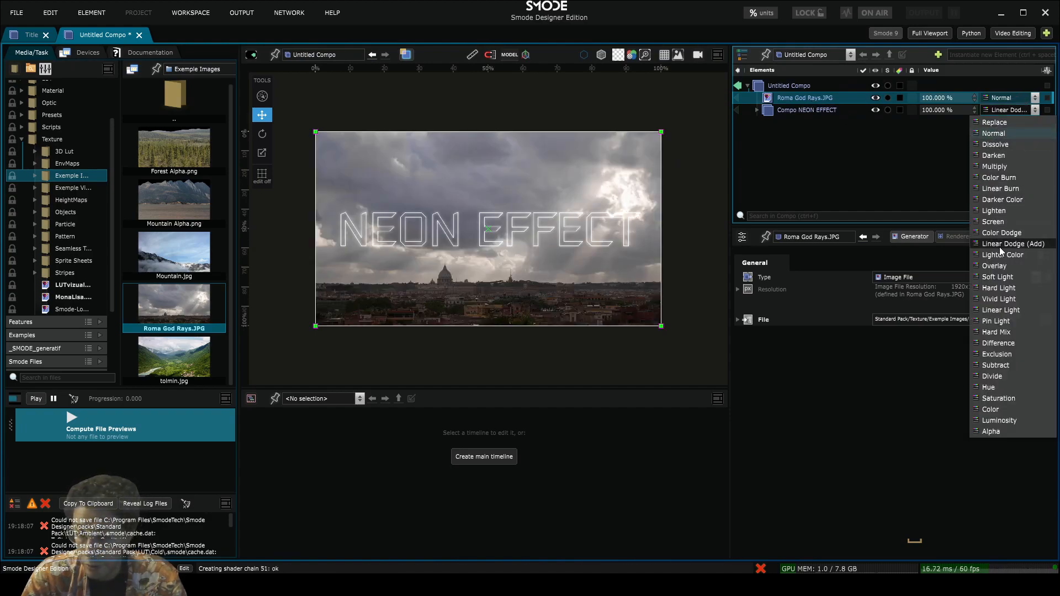
pyautogui.click(999, 245)
pyautogui.scroll(3, 528, 247)
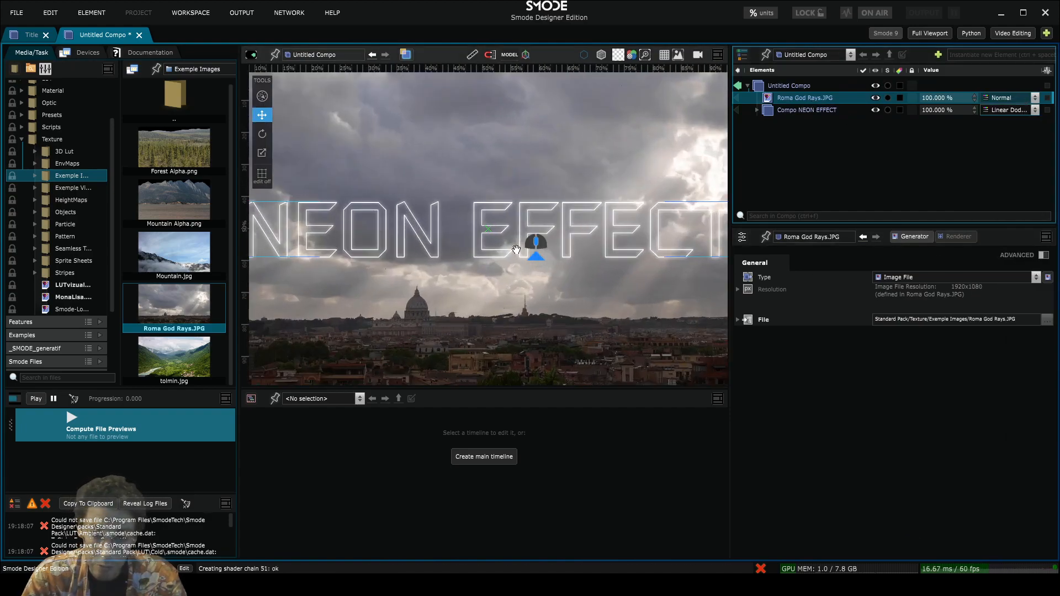
pyautogui.scroll(-3, 568, 165)
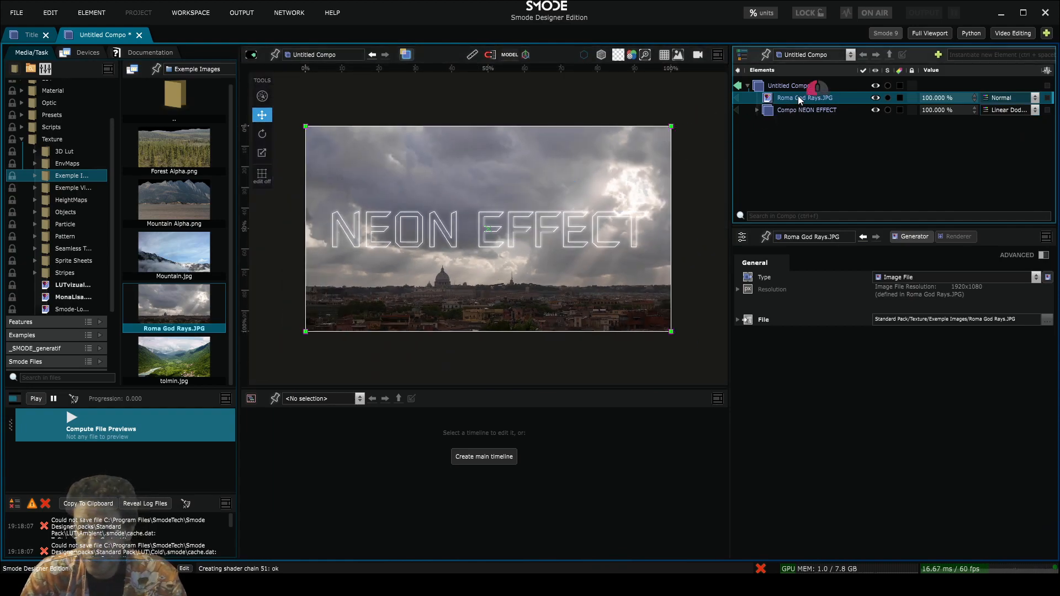
# Delete the Roma God Rays.JPG layer and add a Linear Gradient layer, placed before Compo NEON EFFECT in the element list as its background
pyautogui.press('Return')
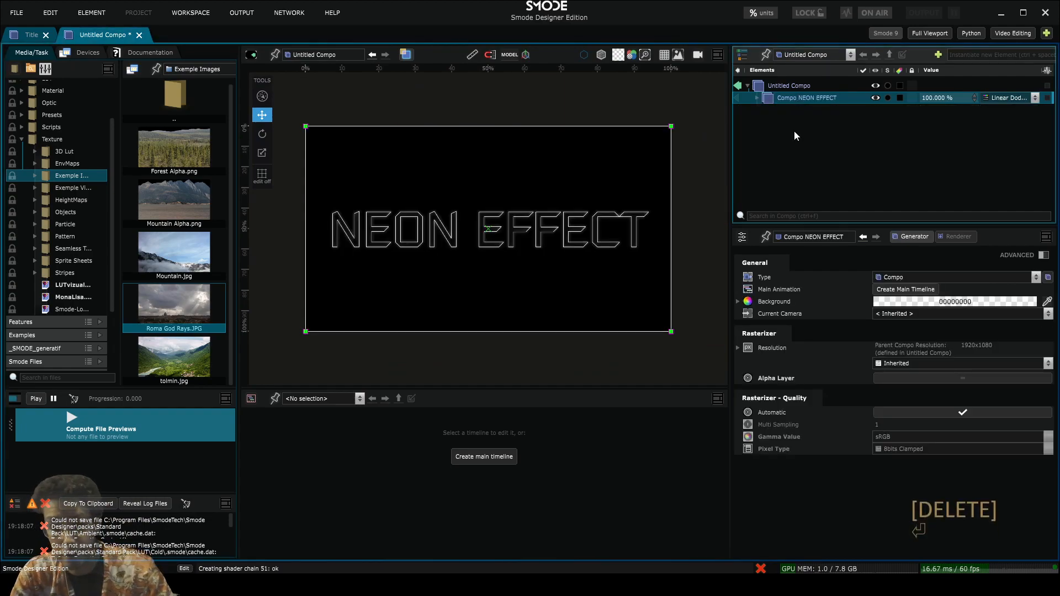
pyautogui.rightClick(780, 114)
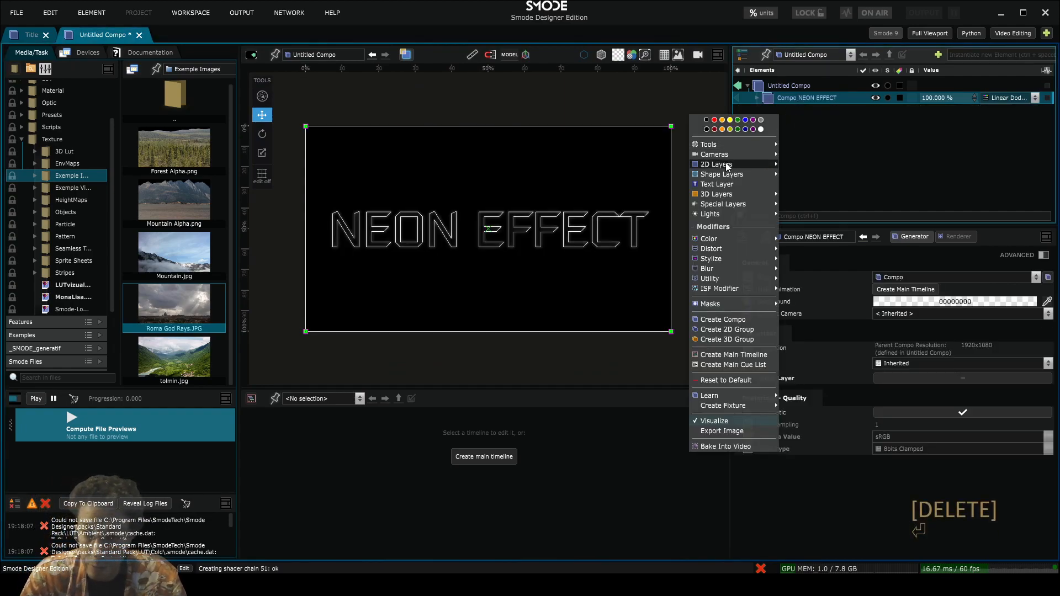
pyautogui.moveTo(727, 164)
pyautogui.click(812, 210)
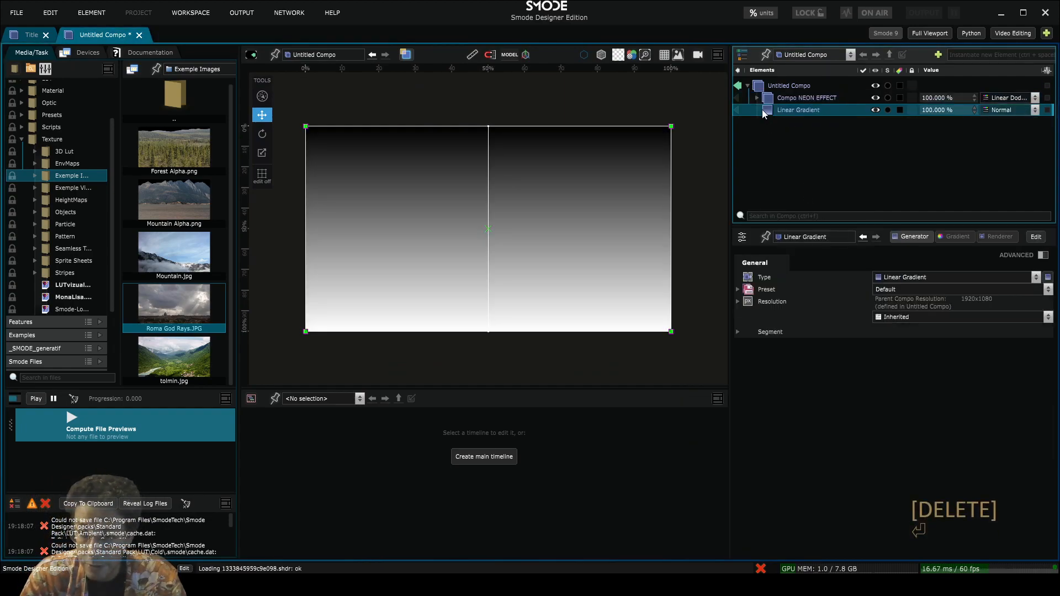
pyautogui.moveTo(778, 103); pyautogui.dragTo(774, 97)
# Set the Linear Gradient's end color to dark blue 0A0231FF
pyautogui.click(955, 237)
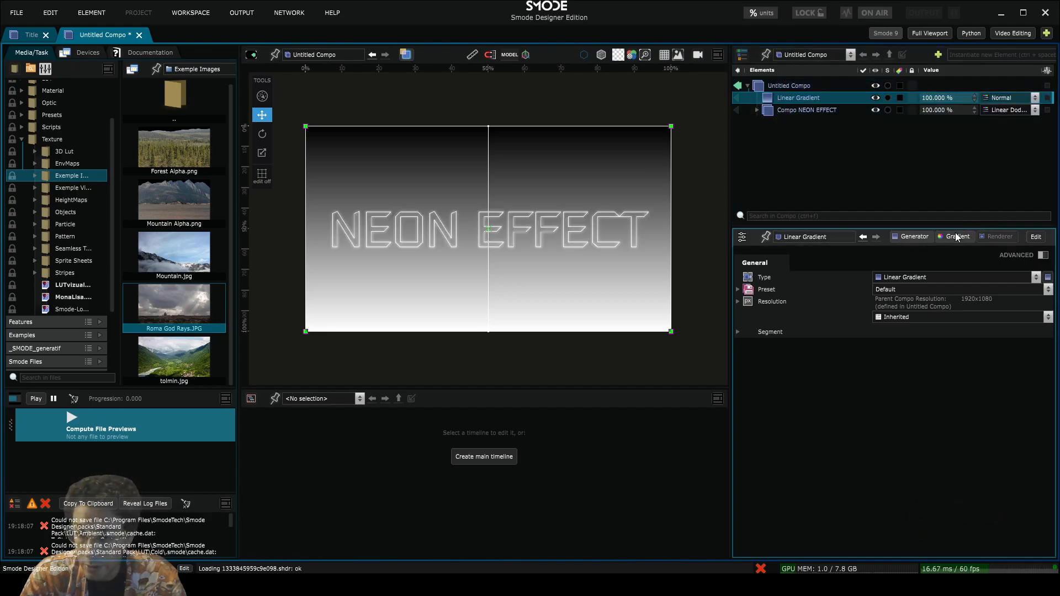
pyautogui.click(940, 369)
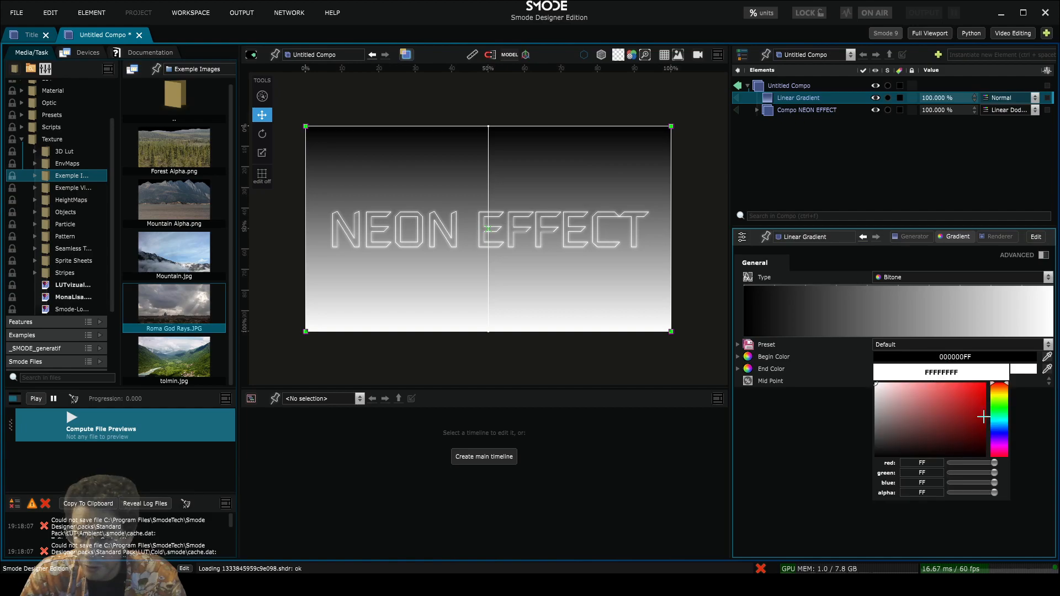
pyautogui.click(1001, 436)
pyautogui.moveTo(961, 435); pyautogui.dragTo(982, 443)
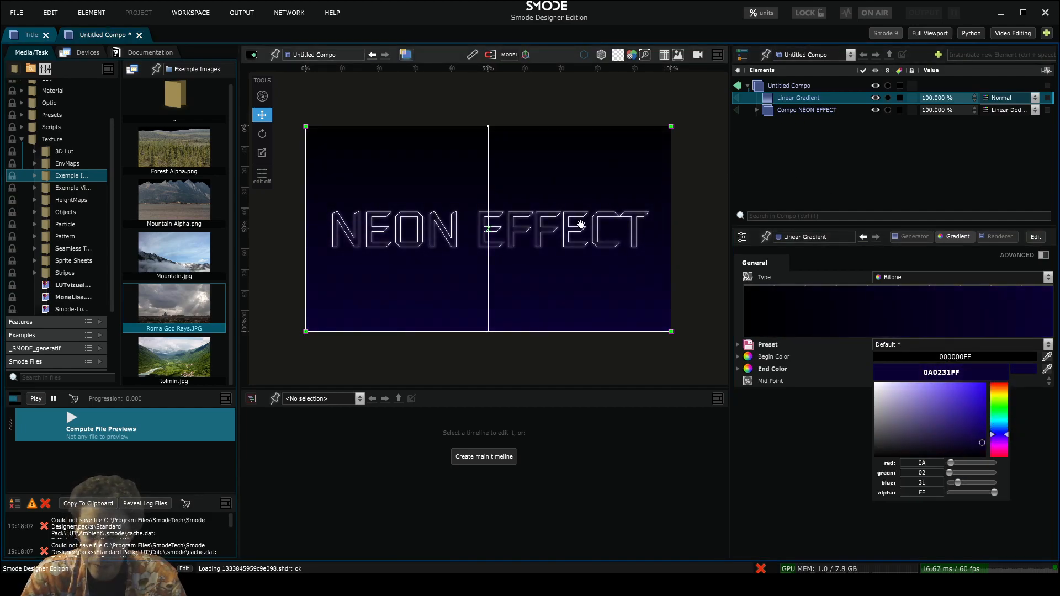
pyautogui.scroll(3, 575, 225)
# Expand Compo NEON EFFECT in the element tree and rename its Gaussian Blur modifier to Glow
pyautogui.moveTo(761, 101); pyautogui.dragTo(750, 114)
pyautogui.click(755, 110)
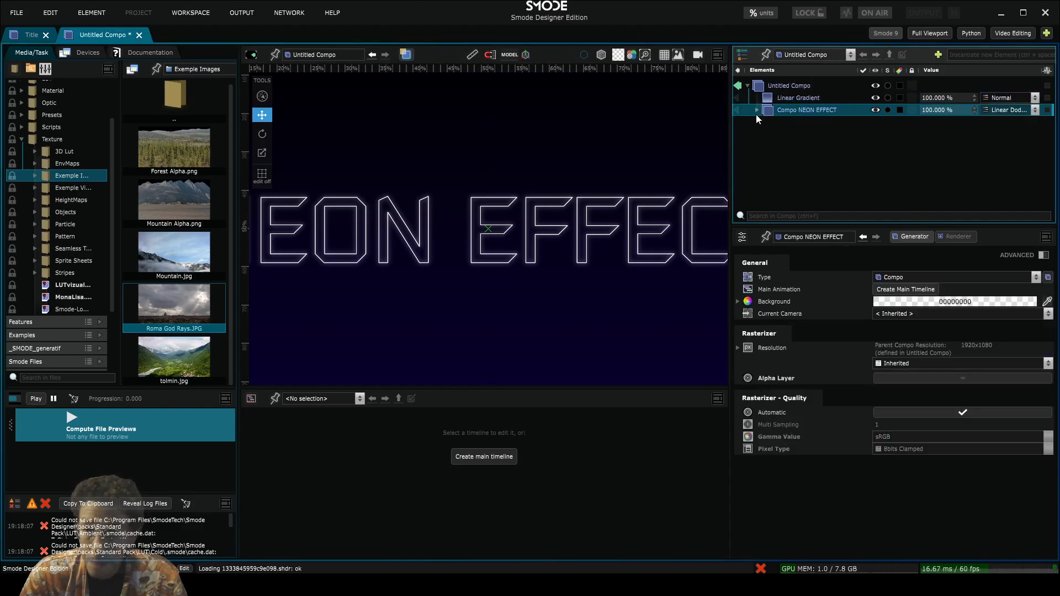
pyautogui.click(778, 134)
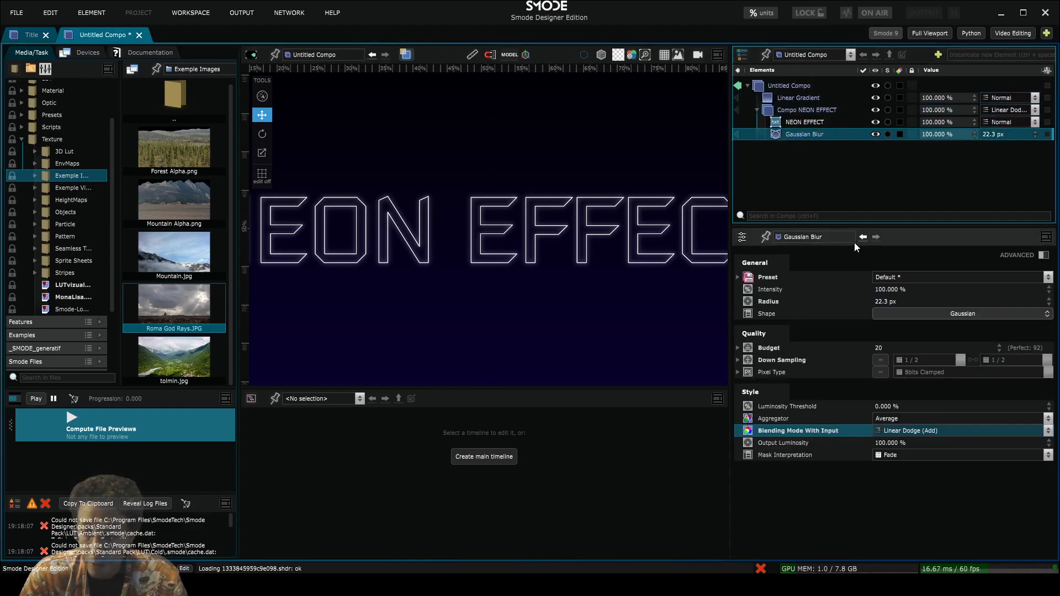
pyautogui.moveTo(859, 226); pyautogui.dragTo(855, 197)
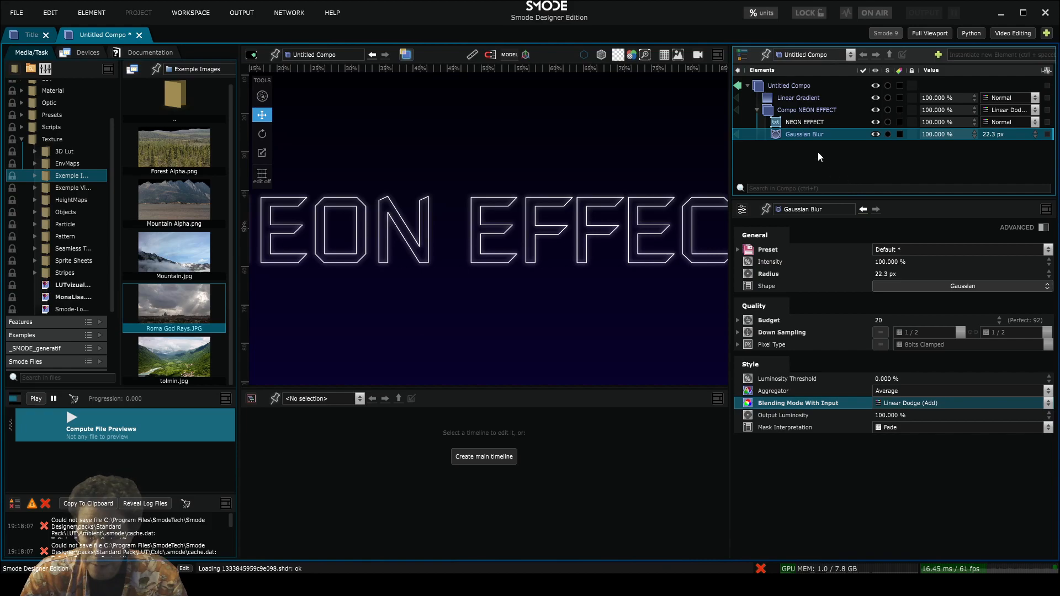
pyautogui.doubleClick(794, 132)
pyautogui.write('G')
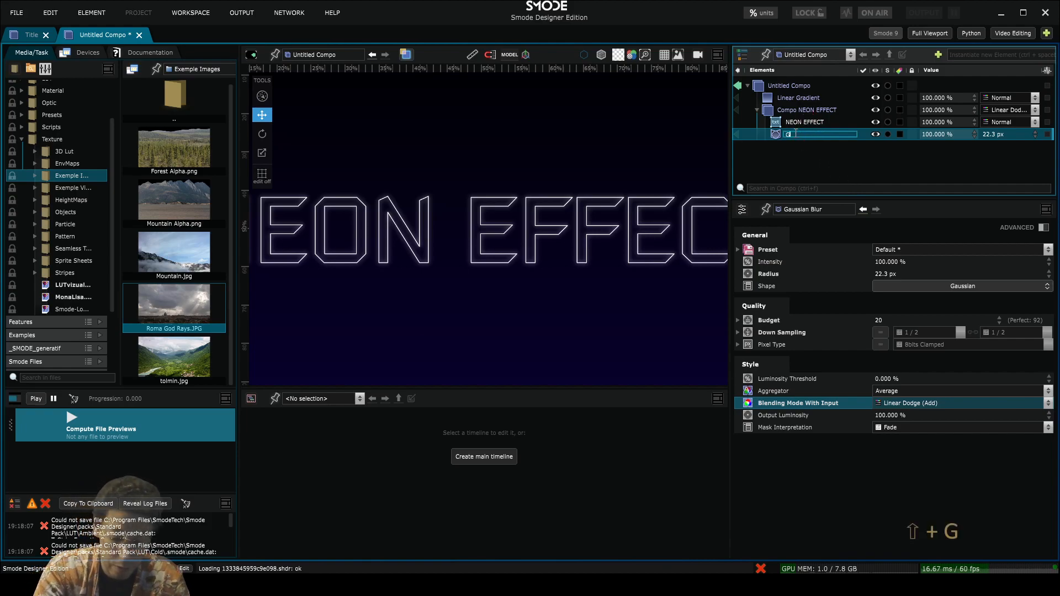
pyautogui.write('low')
pyautogui.press('Return')
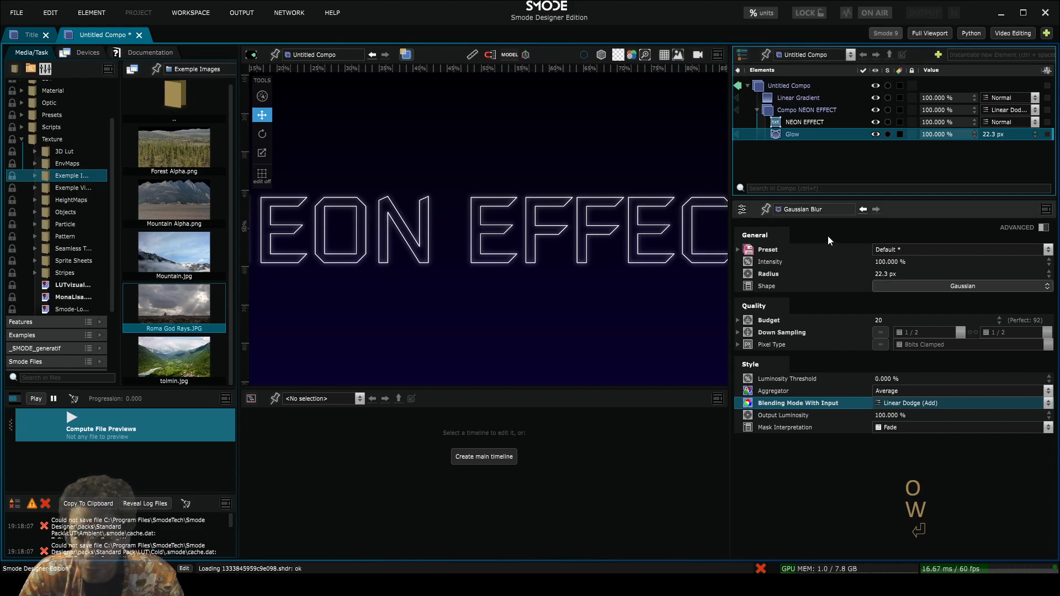
# Raise the Glow blur's radius to 57.22 px and set its quality budget to 69 with Down Sampling enabled at 1
pyautogui.moveTo(884, 274); pyautogui.dragTo(891, 185)
pyautogui.scroll(10, 547, 304)
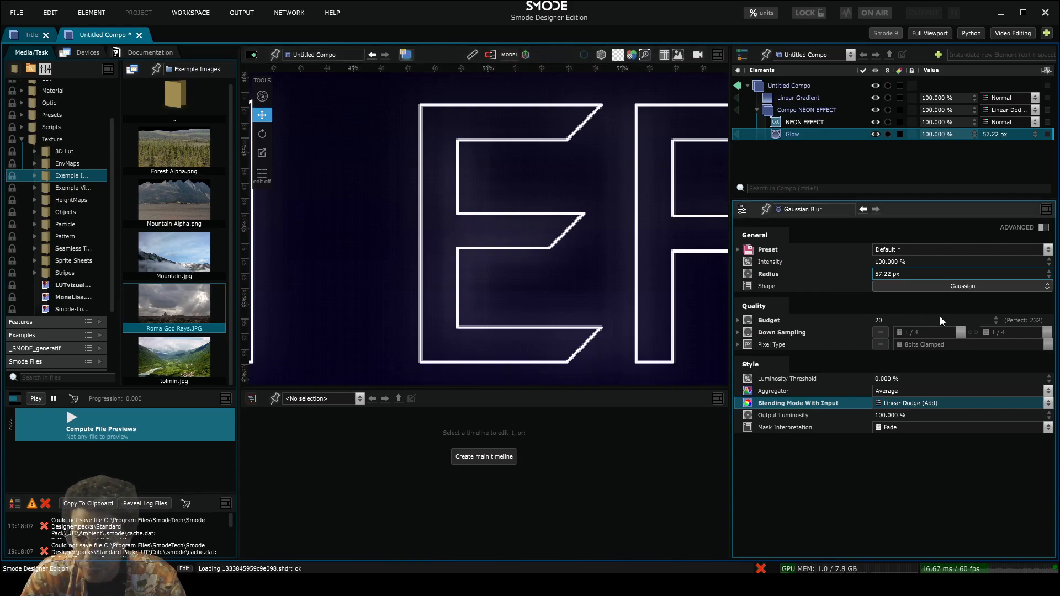
pyautogui.click(772, 320)
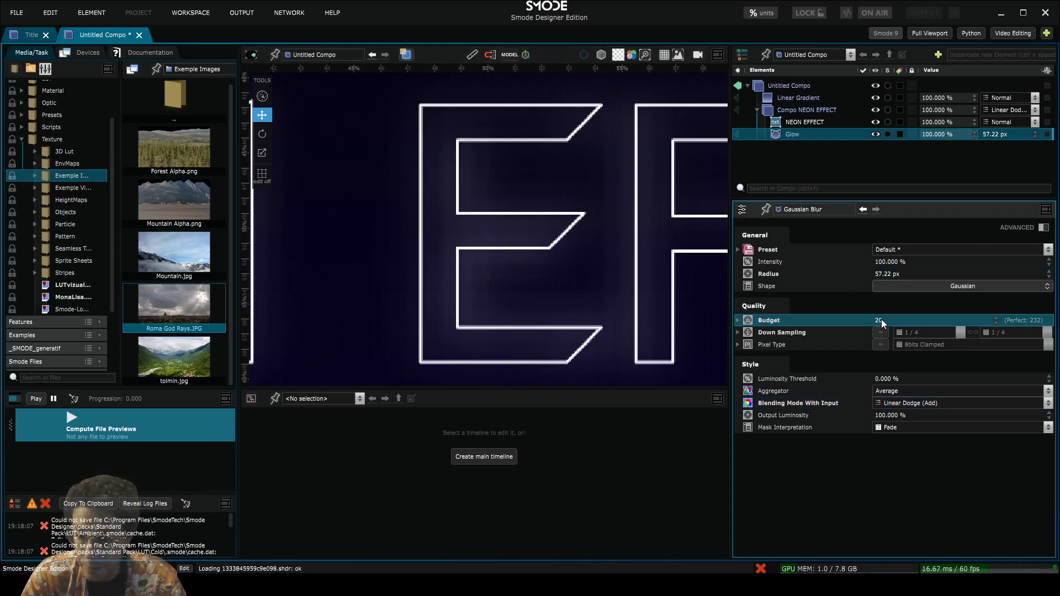
pyautogui.moveTo(881, 319); pyautogui.dragTo(895, 287)
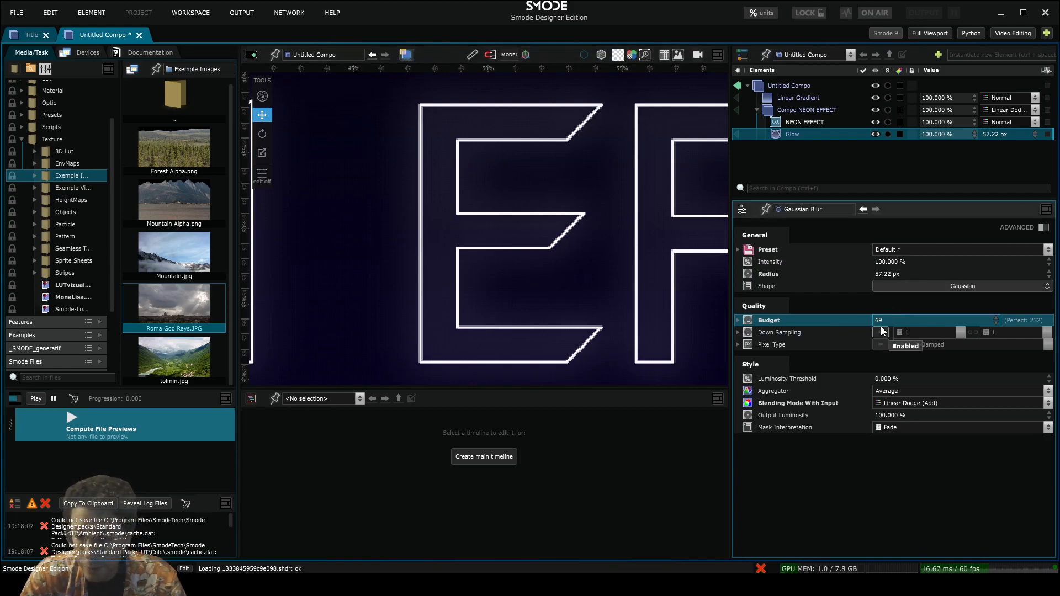
pyautogui.click(881, 333)
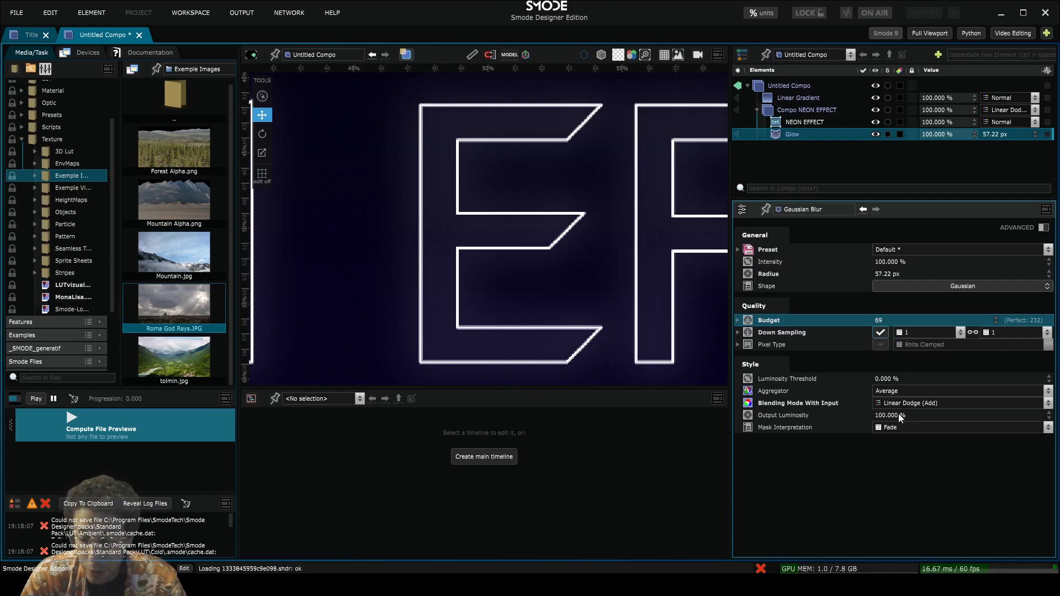
# Set the Glow blur's radius to 25.29 px and its output luminosity to 230.5 %
pyautogui.moveTo(906, 414); pyautogui.dragTo(896, 453)
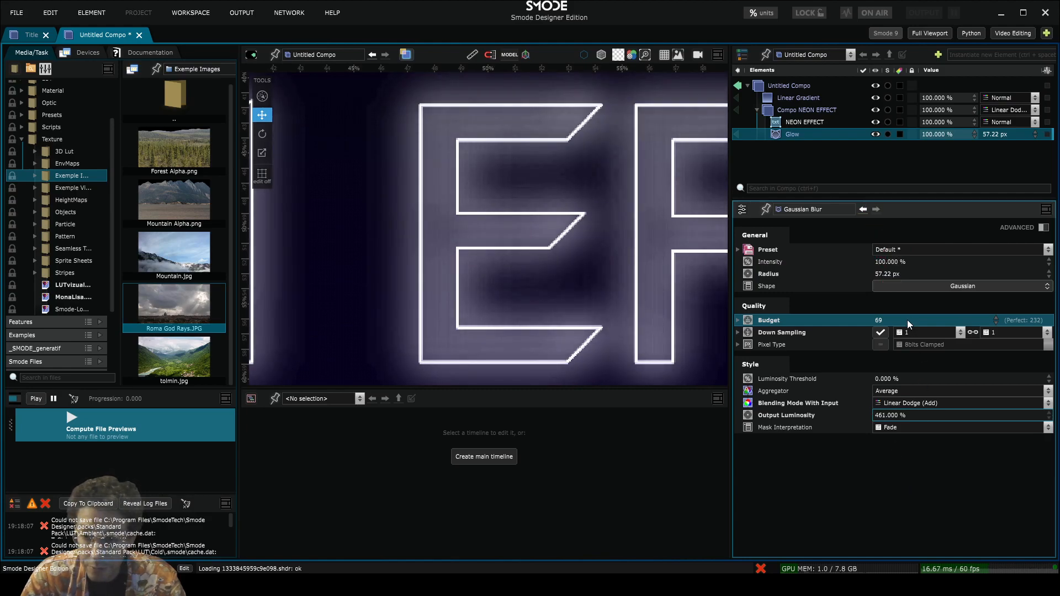
pyautogui.moveTo(886, 274)
pyautogui.mouseDown()
pyautogui.moveTo(913, 303)
pyautogui.moveTo(892, 280)
pyautogui.mouseUp()
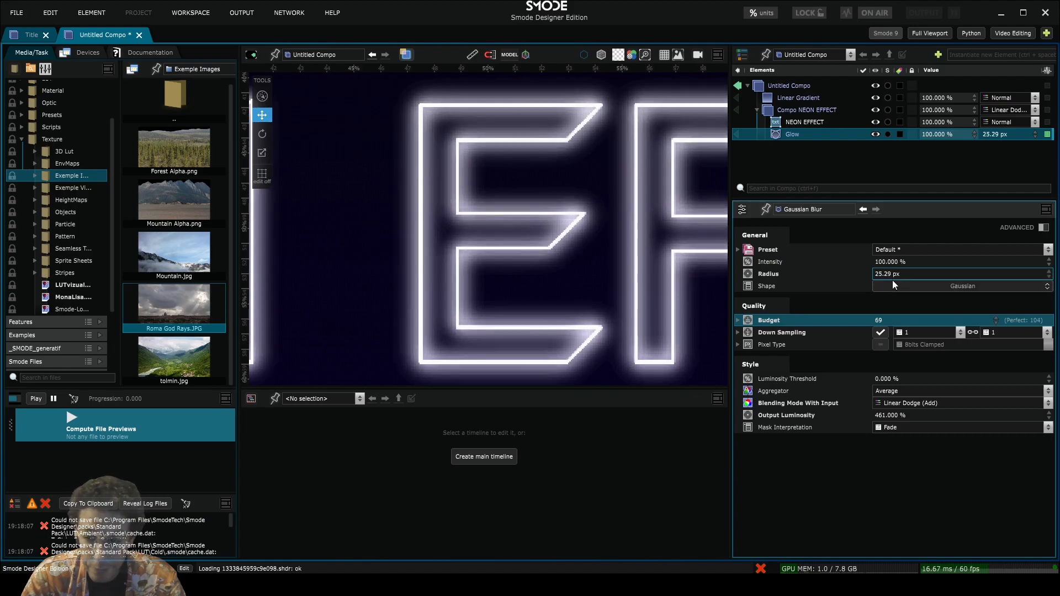
pyautogui.moveTo(891, 412)
pyautogui.mouseDown()
pyautogui.moveTo(911, 441)
pyautogui.moveTo(905, 426)
pyautogui.moveTo(928, 441)
pyautogui.mouseUp()
pyautogui.scroll(-3, 585, 300)
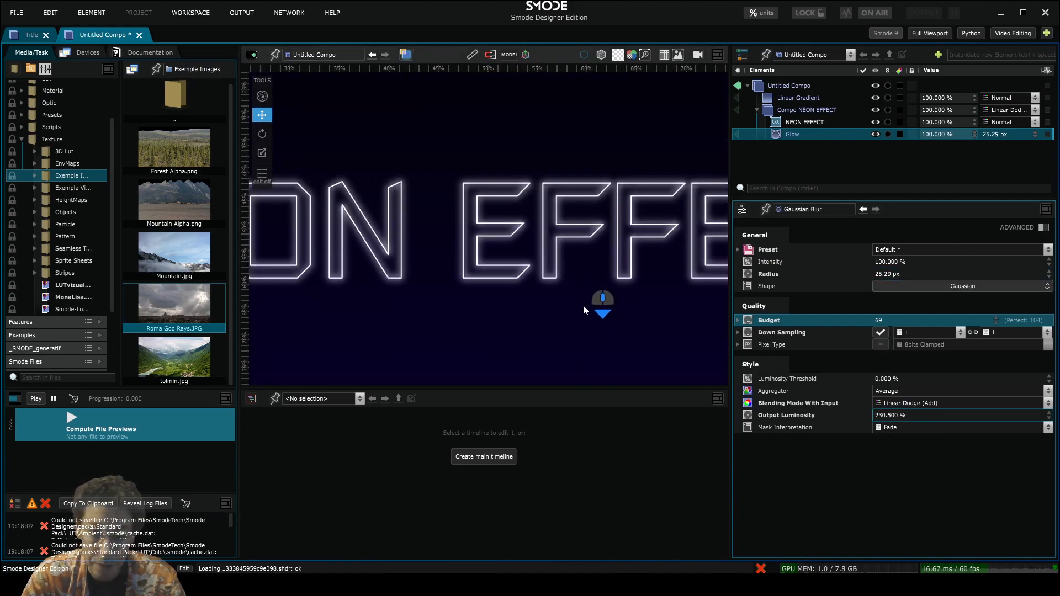
pyautogui.scroll(-2, 582, 285)
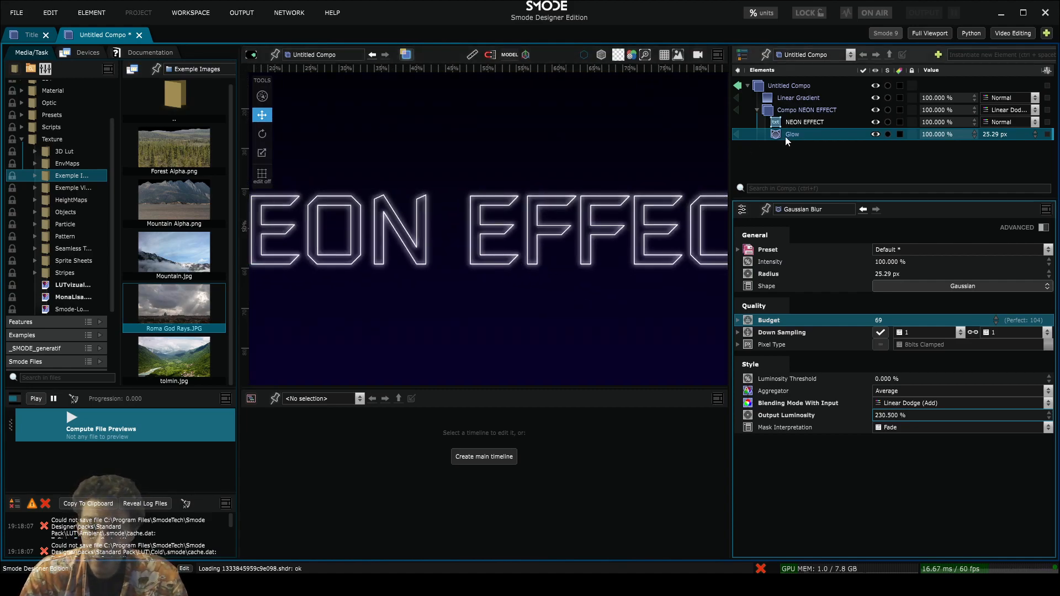
pyautogui.scroll(4, 496, 242)
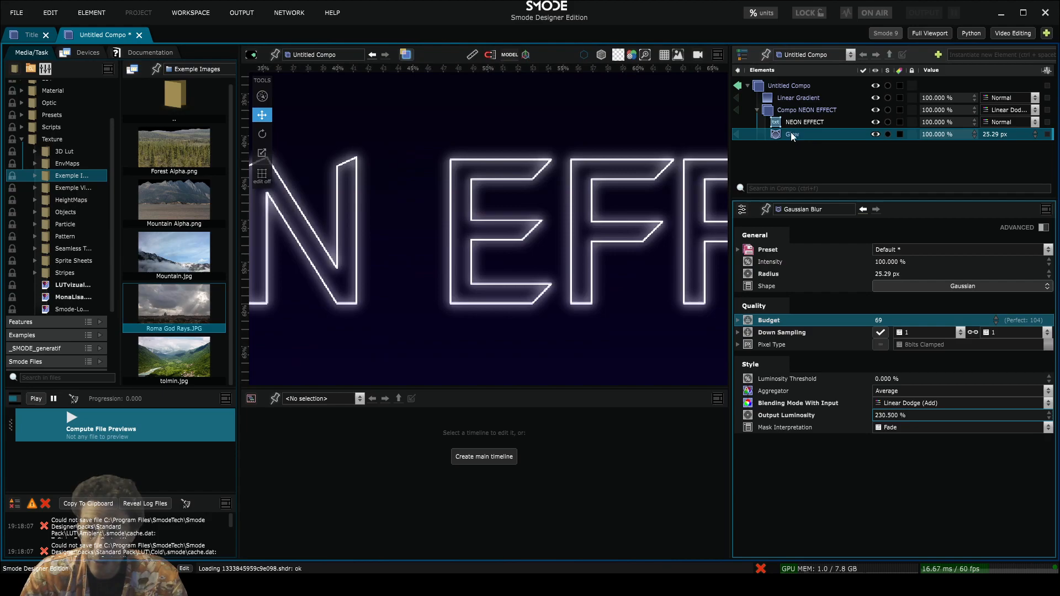
# Try red FF0000FF as the stroke color of the NEON EFFECT text layer and inspect the glowing outline up close
pyautogui.click(775, 124)
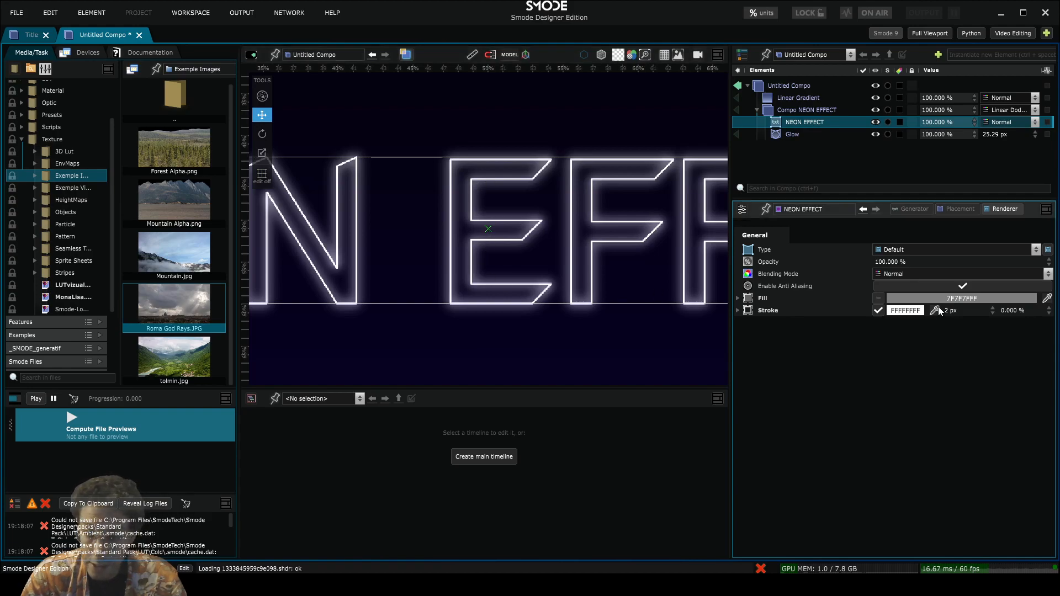
pyautogui.click(910, 311)
pyautogui.moveTo(956, 350); pyautogui.dragTo(1026, 325)
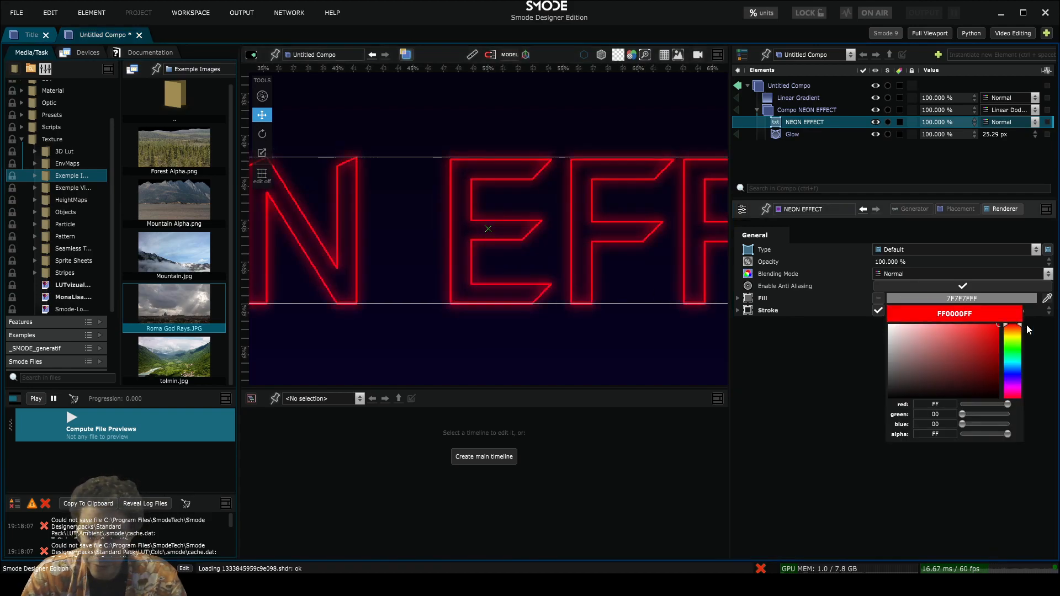
pyautogui.scroll(5, 450, 219)
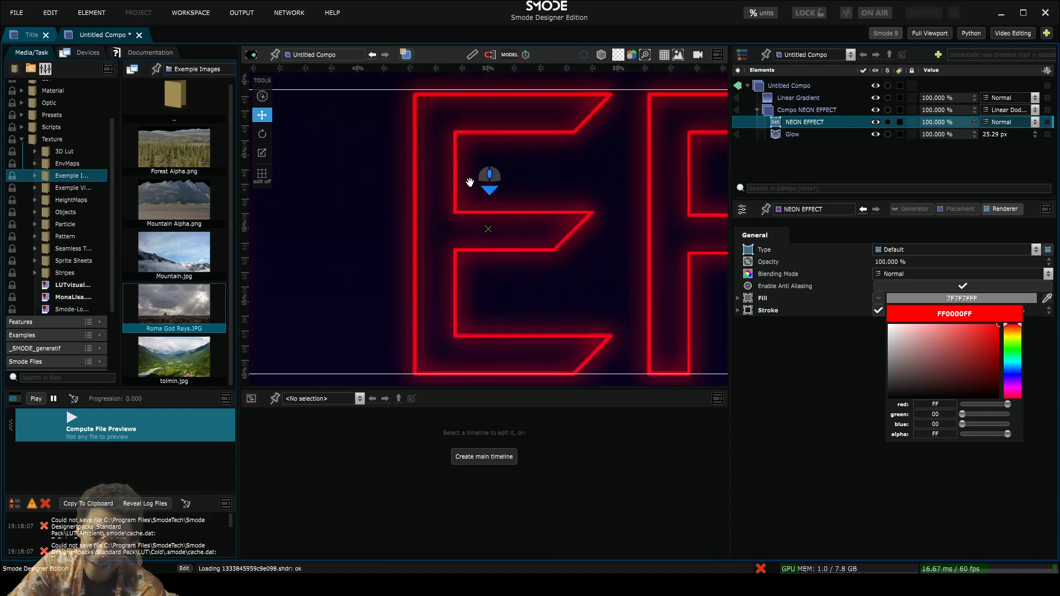
pyautogui.scroll(-5, 467, 177)
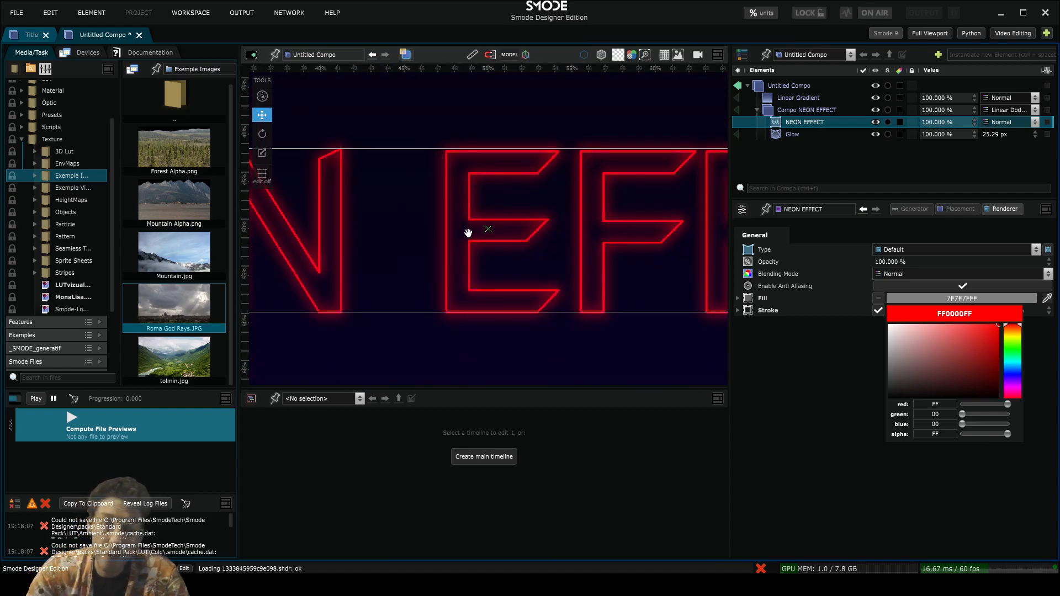
pyautogui.scroll(4, 467, 222)
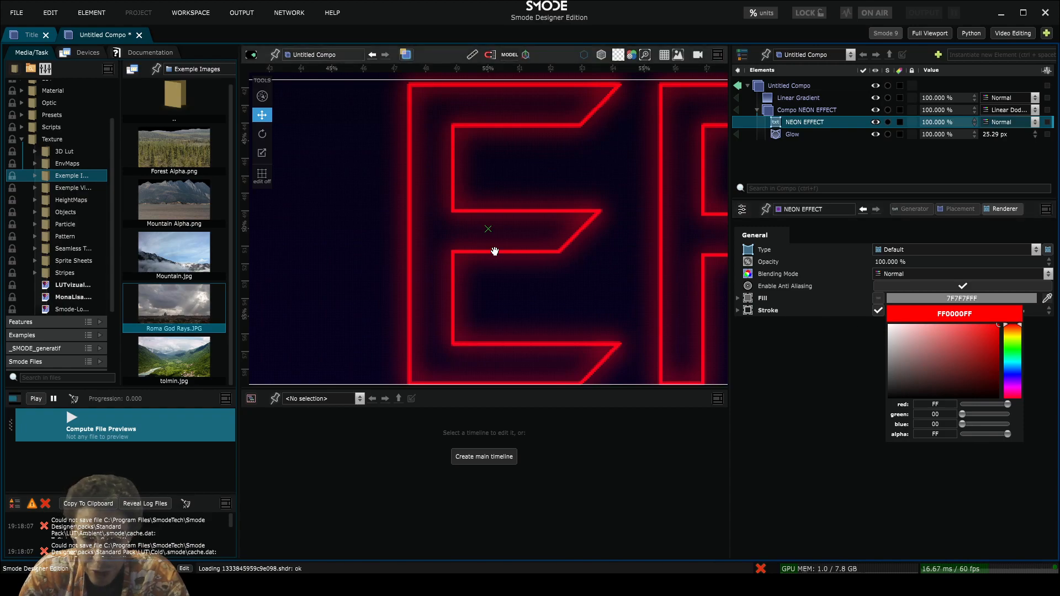
# Return the NEON EFFECT text's stroke color to white FFFFFFFF
pyautogui.click(918, 347)
pyautogui.moveTo(918, 346); pyautogui.dragTo(865, 257)
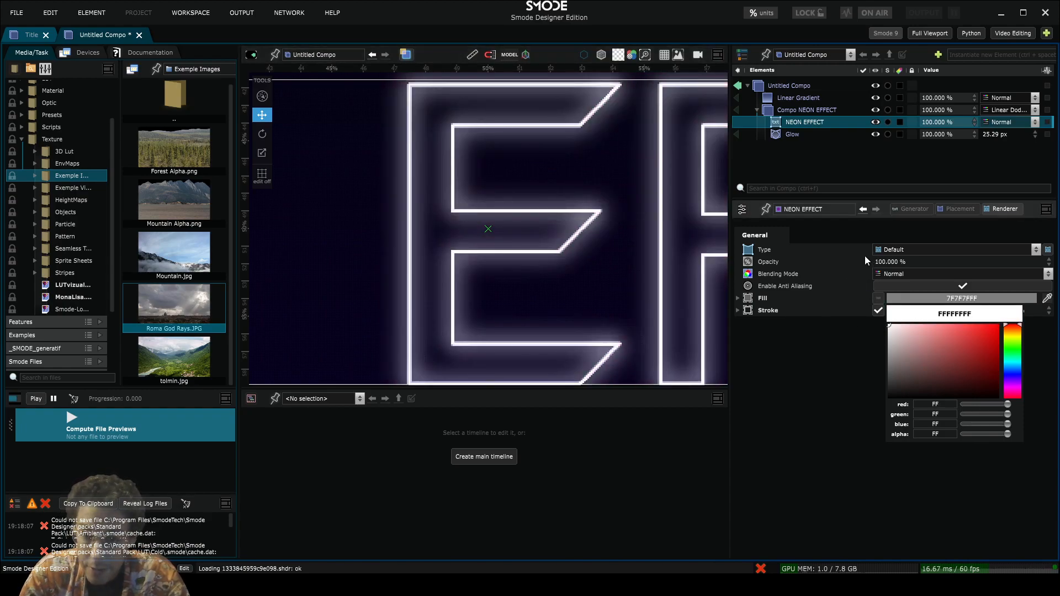
pyautogui.scroll(-4, 563, 190)
pyautogui.scroll(-2, 602, 186)
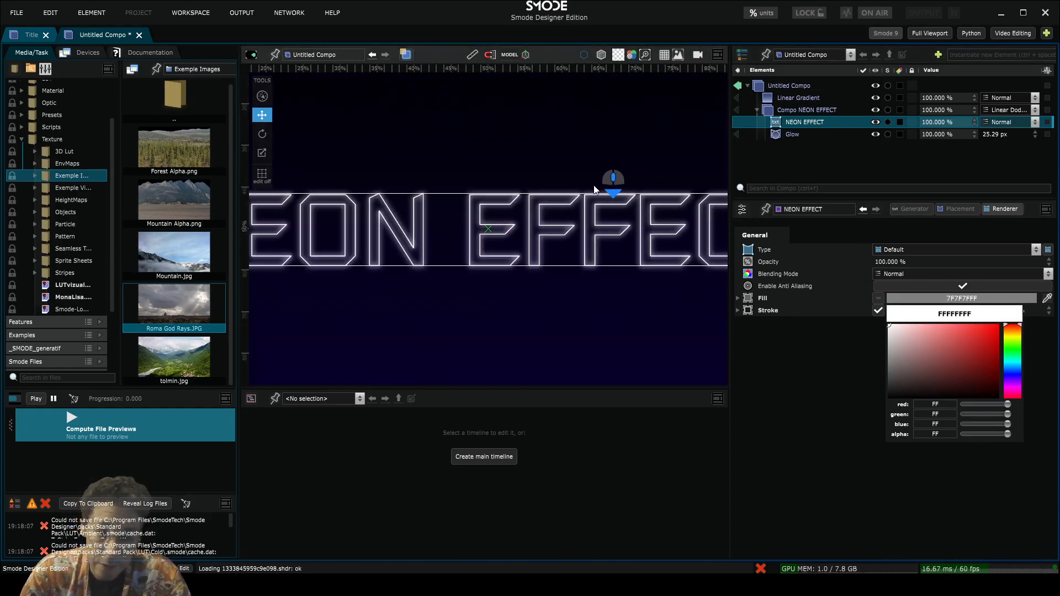
# Deactivate the Glow modifier inside Compo NEON EFFECT
pyautogui.click(787, 136)
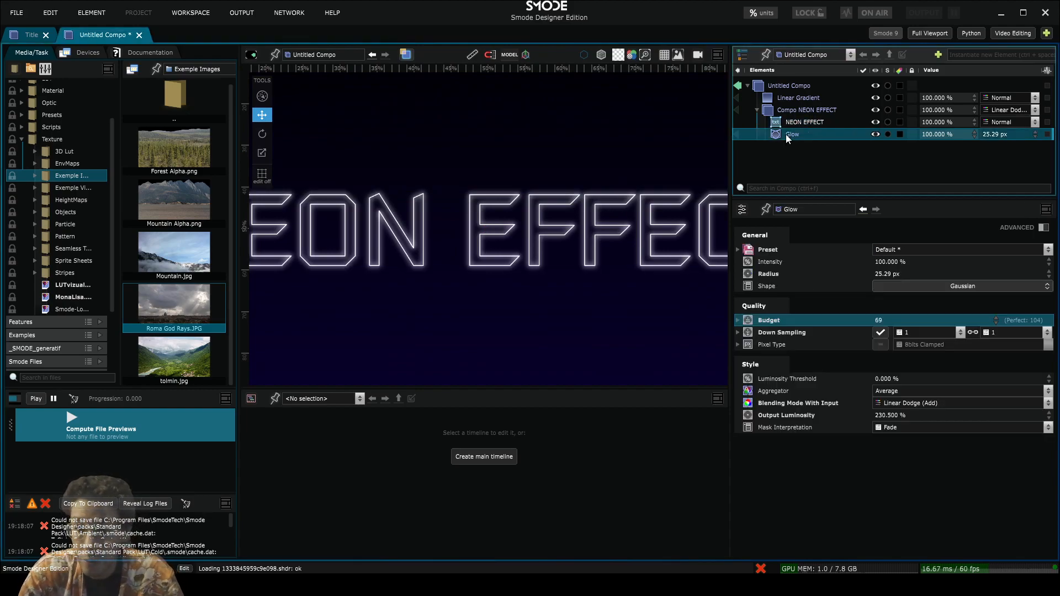
pyautogui.press('space')
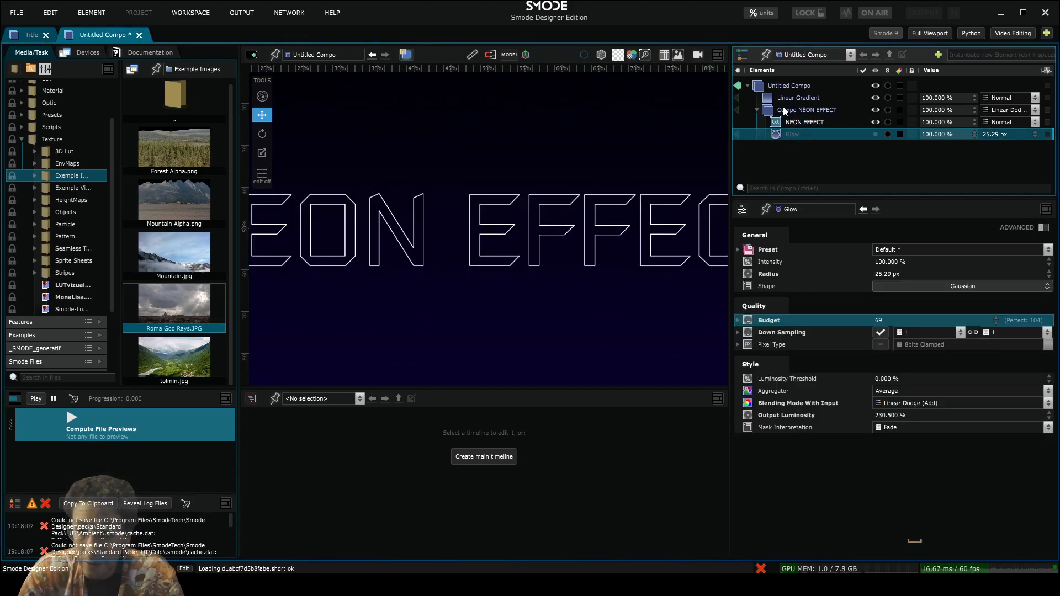
pyautogui.click(784, 111)
pyautogui.rightClick(785, 111)
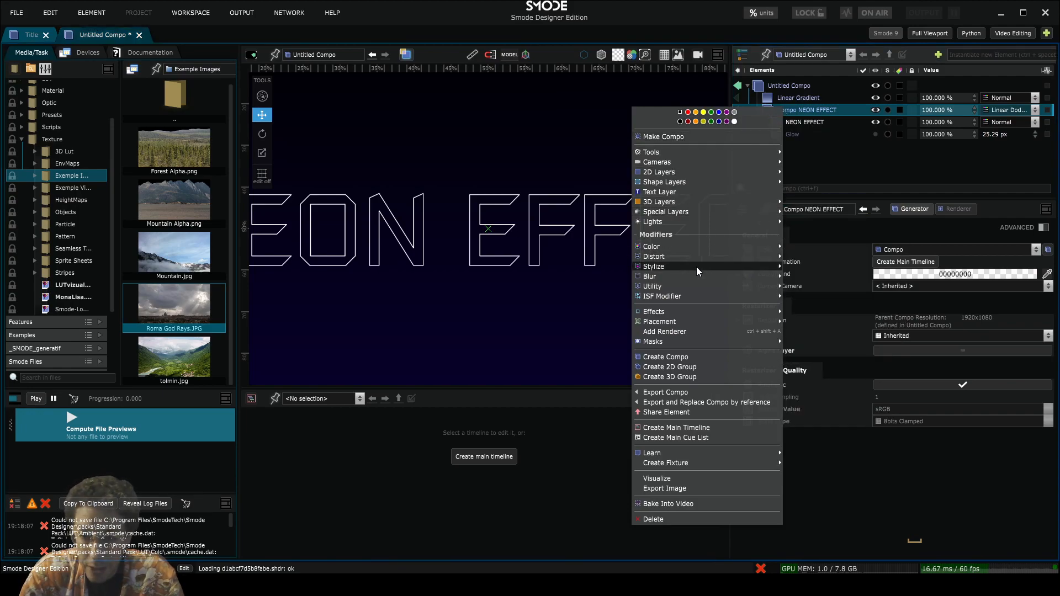
pyautogui.moveTo(689, 289)
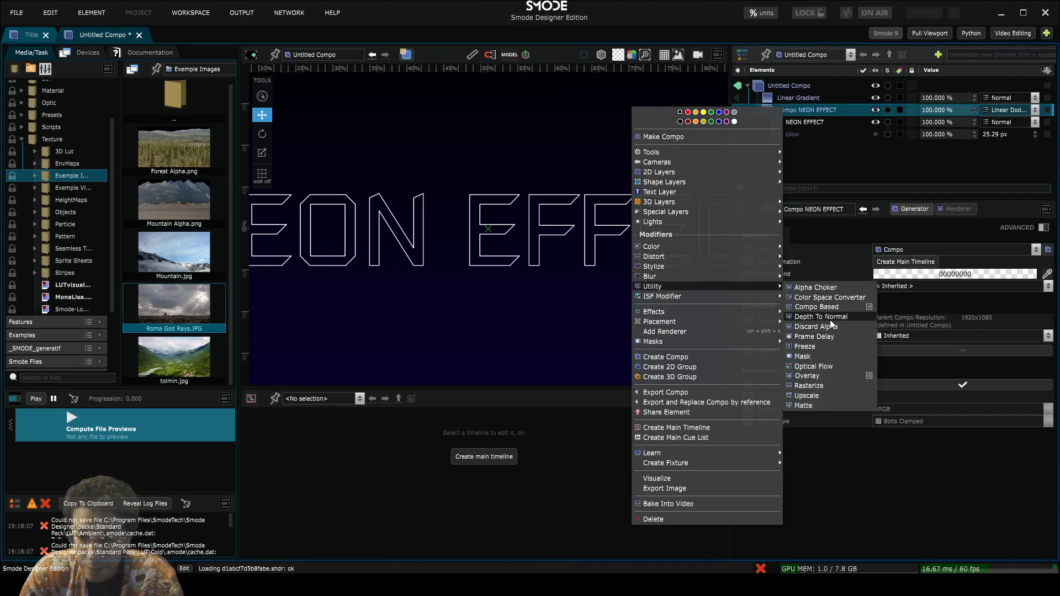
pyautogui.click(826, 386)
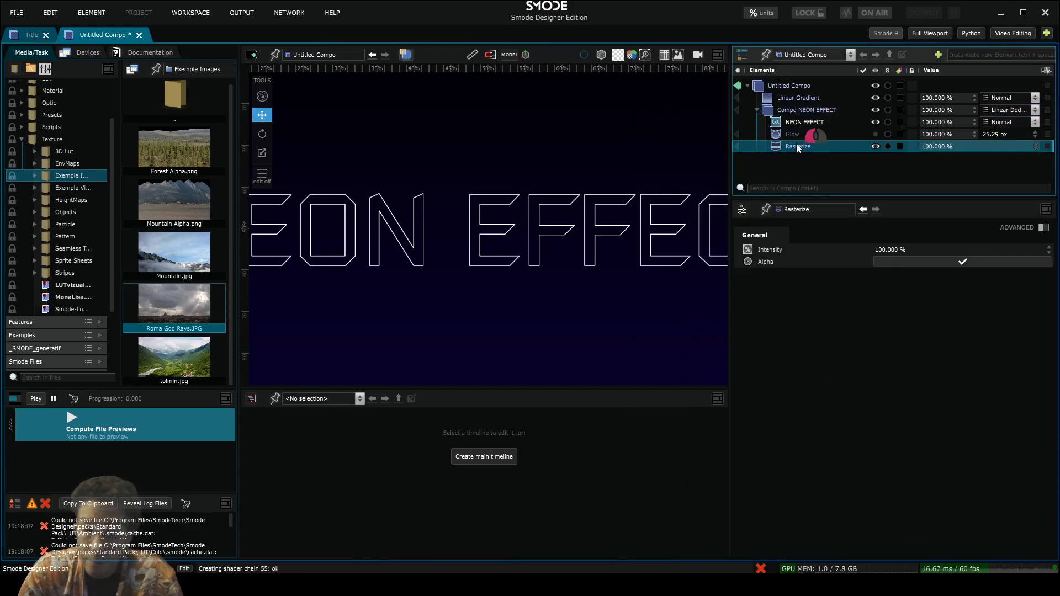
pyautogui.press('Delete')
# Add an Overlay utility modifier to Compo NEON EFFECT
pyautogui.rightClick(791, 111)
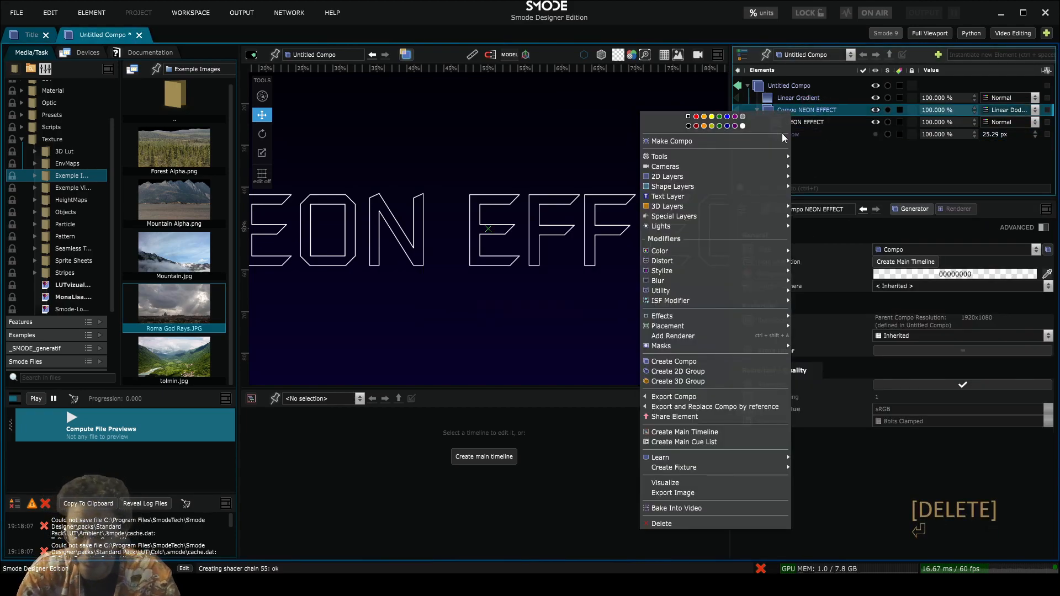
pyautogui.moveTo(694, 289)
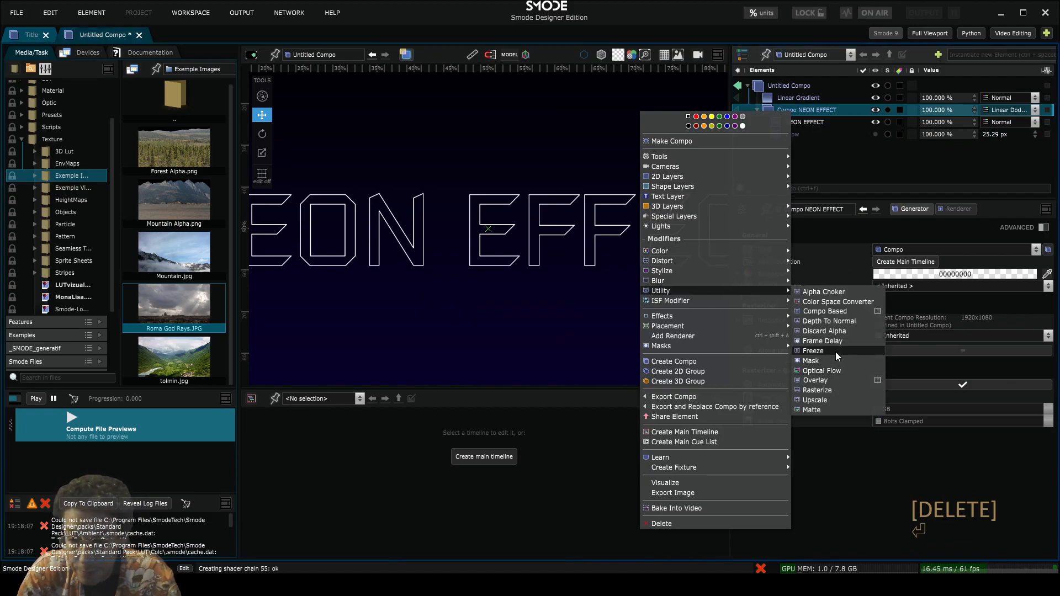
pyautogui.click(815, 380)
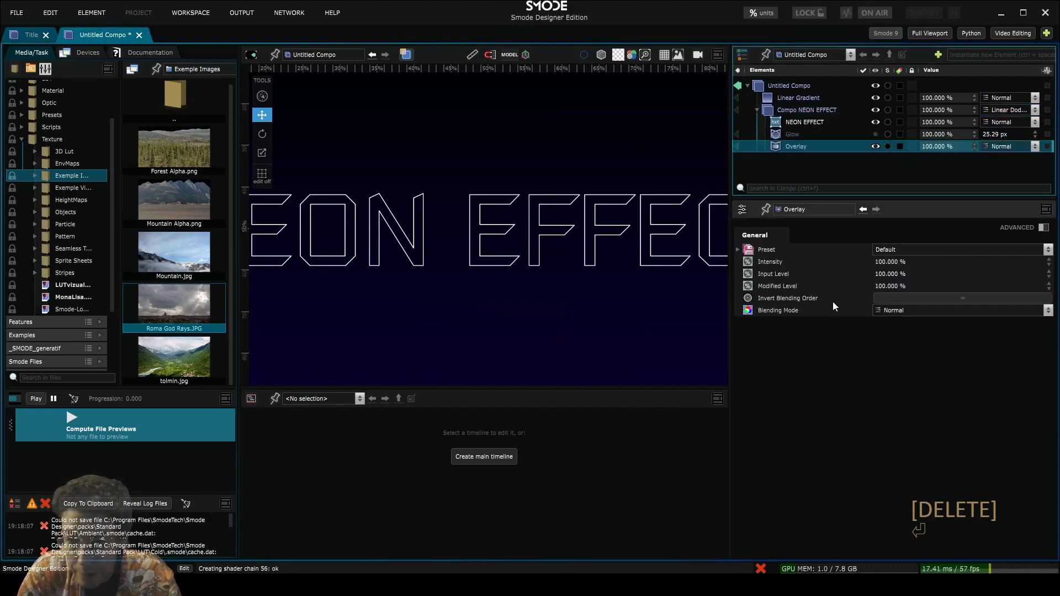
pyautogui.scroll(-3, 590, 157)
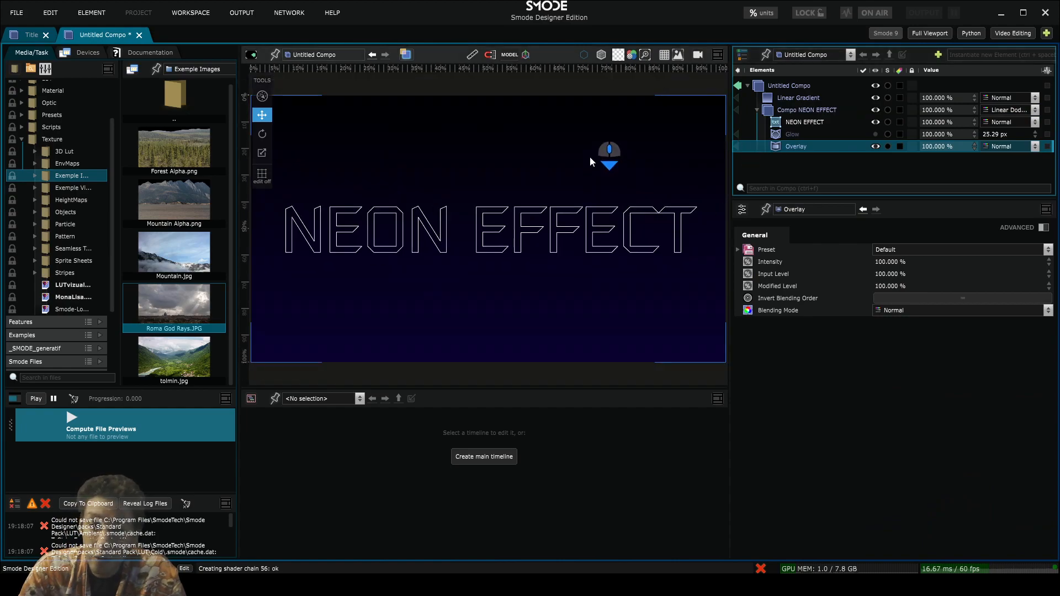
# Nest the Glow modifier inside the Overlay modifier and make Glow active
pyautogui.click(789, 136)
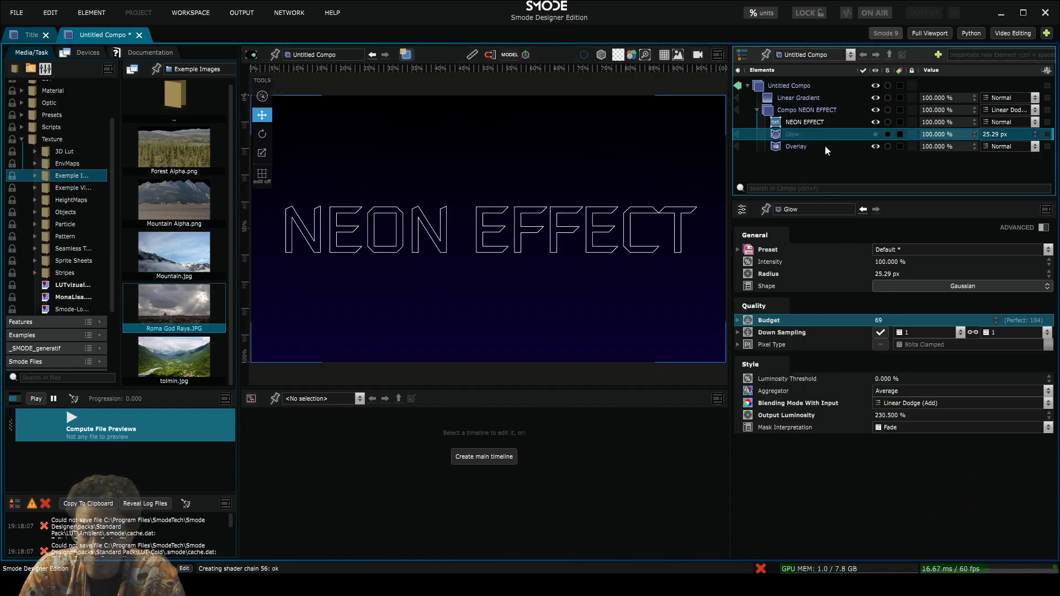
pyautogui.click(780, 147)
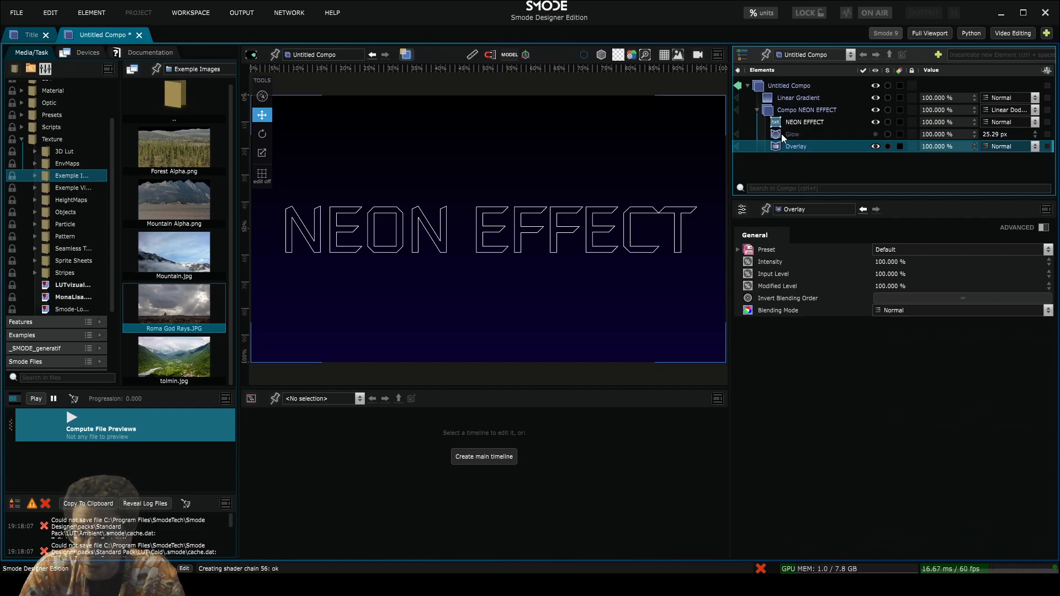
pyautogui.moveTo(781, 133); pyautogui.dragTo(783, 145)
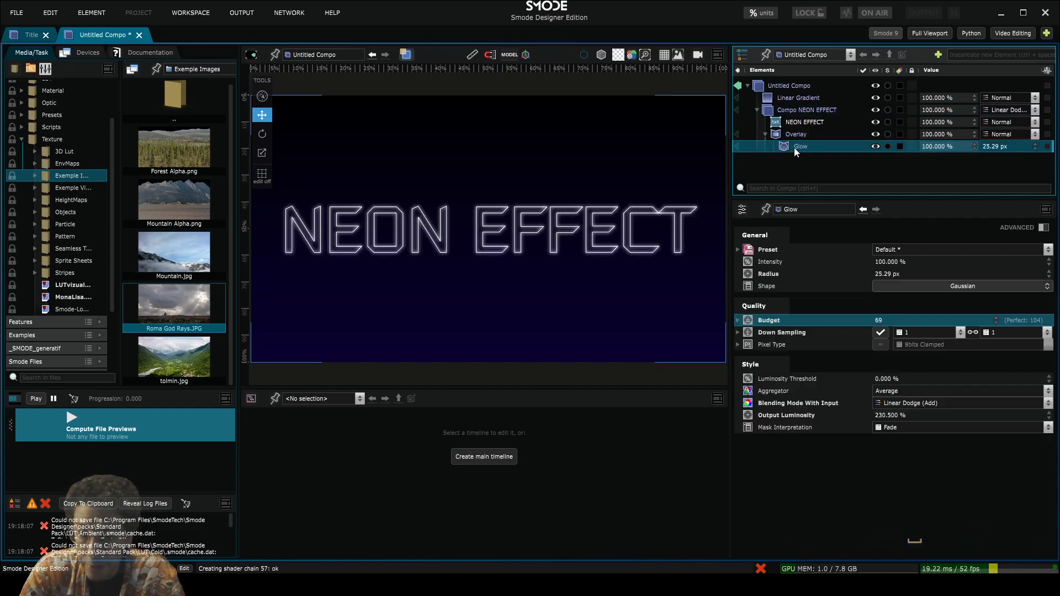
# Set the Glow modifier's blending mode with input to Replace
pyautogui.click(905, 403)
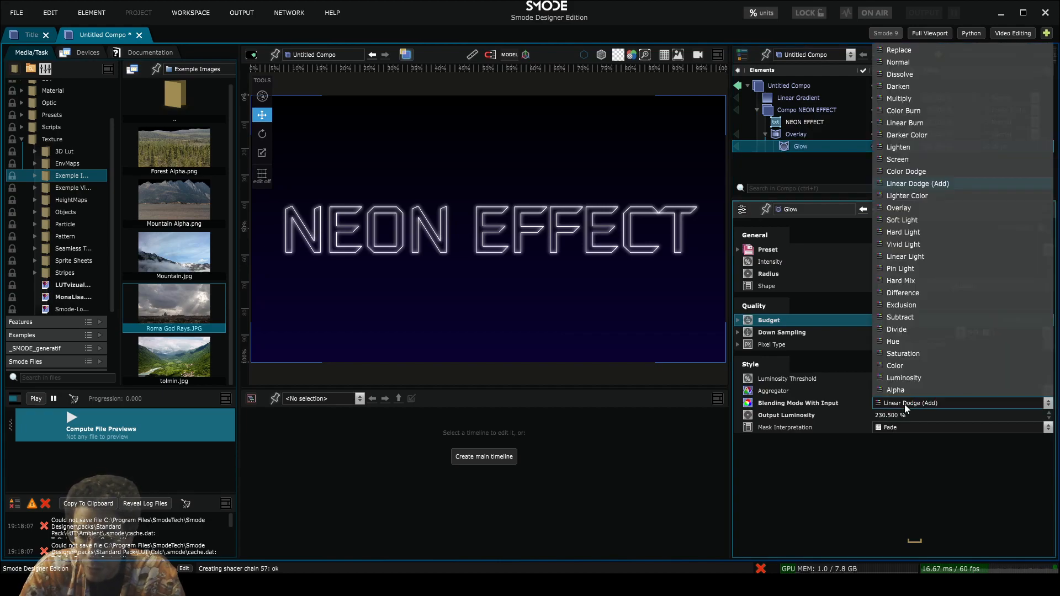
pyautogui.click(926, 48)
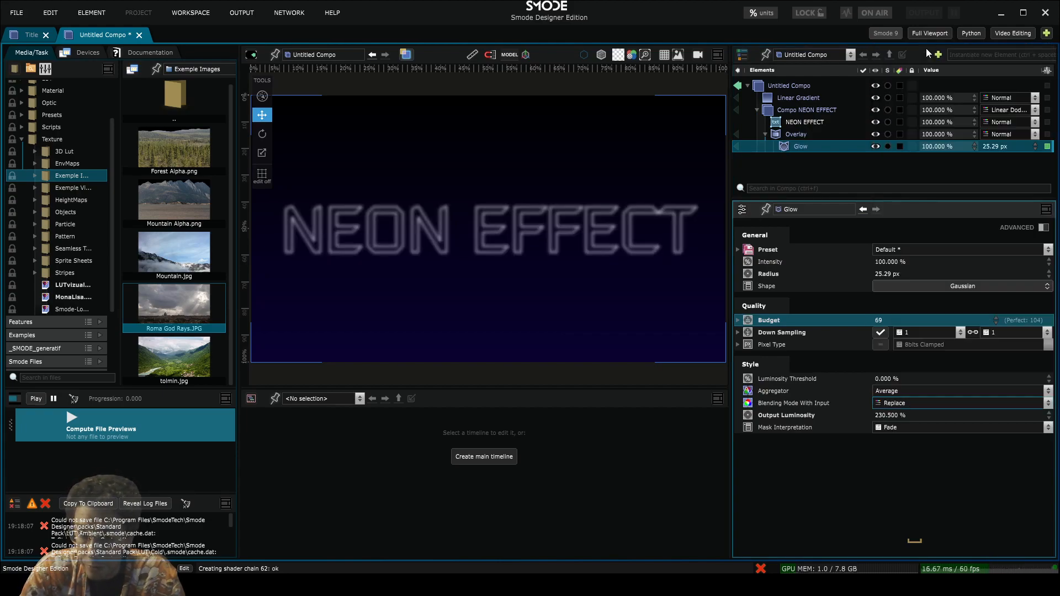
# Set the Overlay modifier's blending mode to Linear Dodge (Add)
pyautogui.moveTo(777, 144)
pyautogui.mouseDown()
pyautogui.moveTo(803, 145)
pyautogui.moveTo(800, 130)
pyautogui.moveTo(789, 145)
pyautogui.mouseUp()
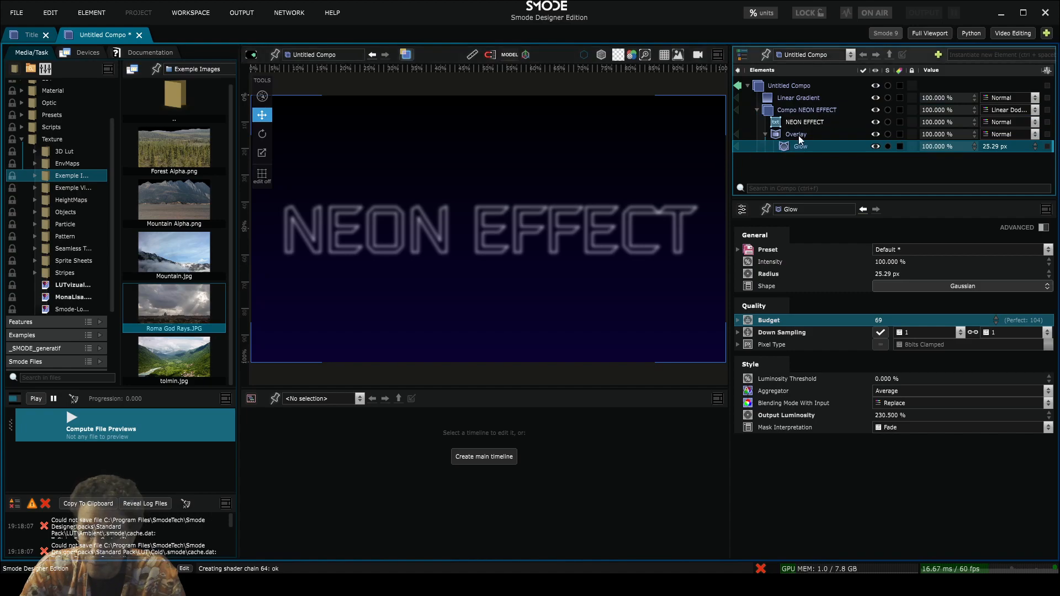
pyautogui.click(798, 136)
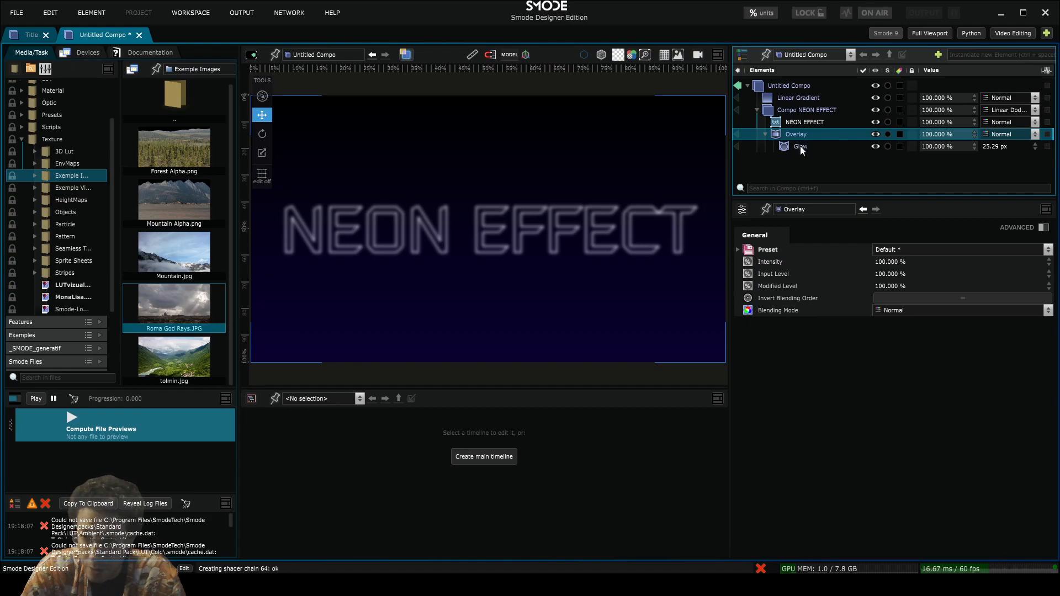
pyautogui.click(1010, 136)
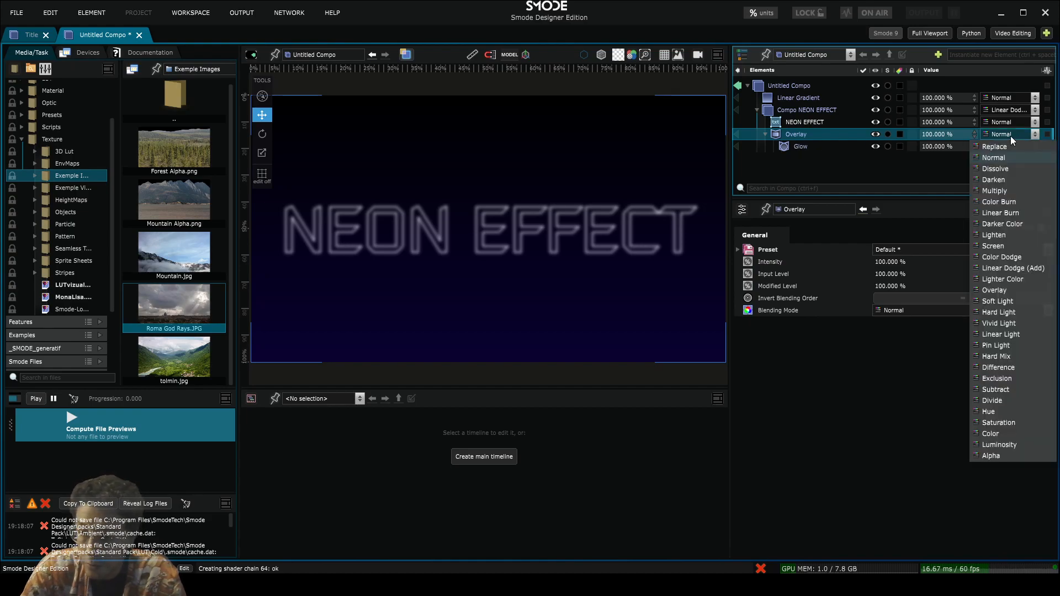
pyautogui.click(1018, 273)
pyautogui.scroll(4, 491, 240)
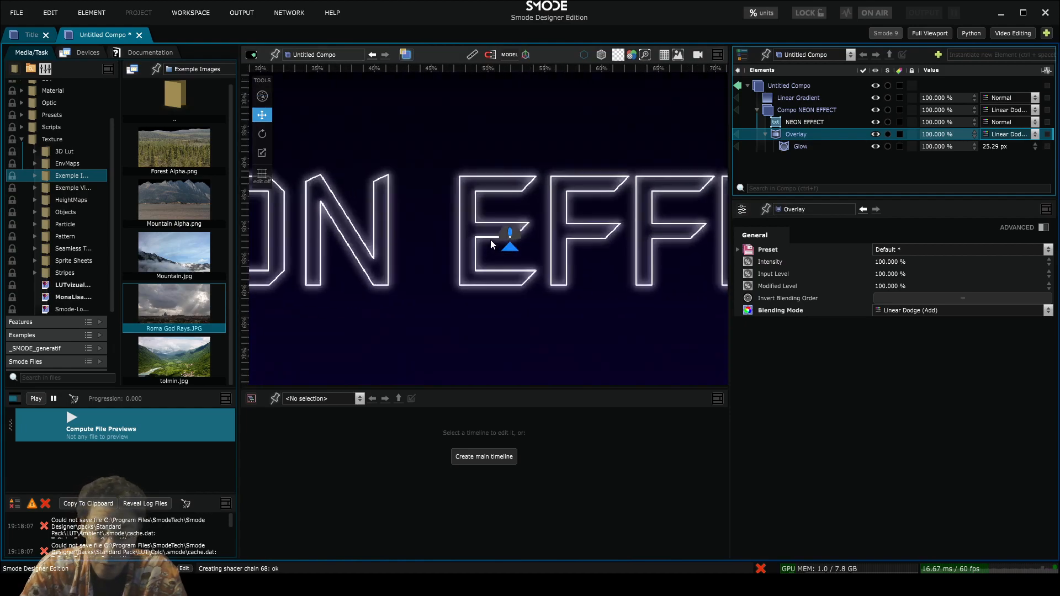
pyautogui.scroll(3, 491, 241)
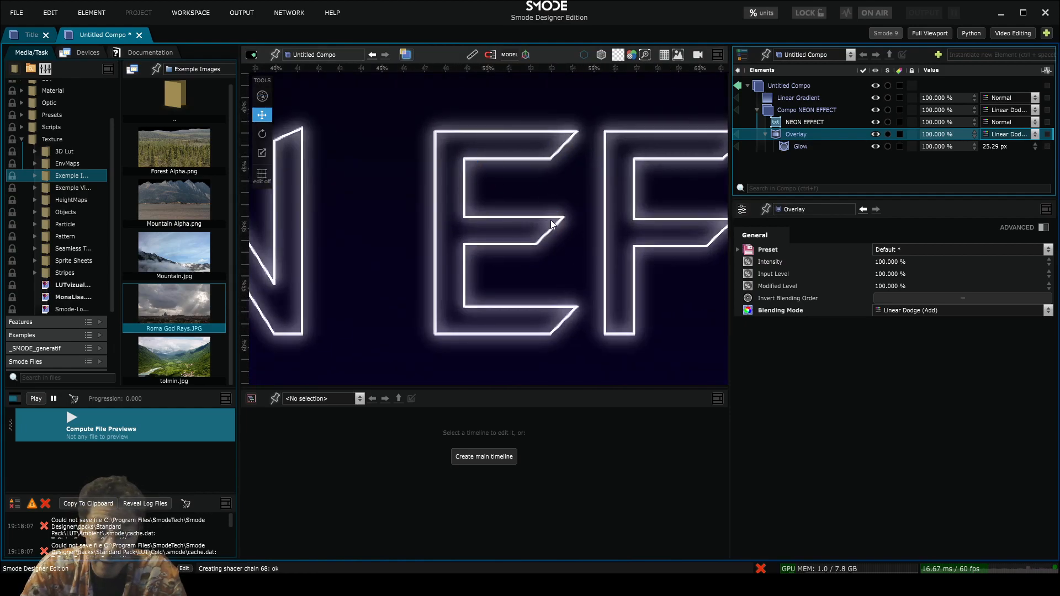
pyautogui.scroll(-6, 551, 224)
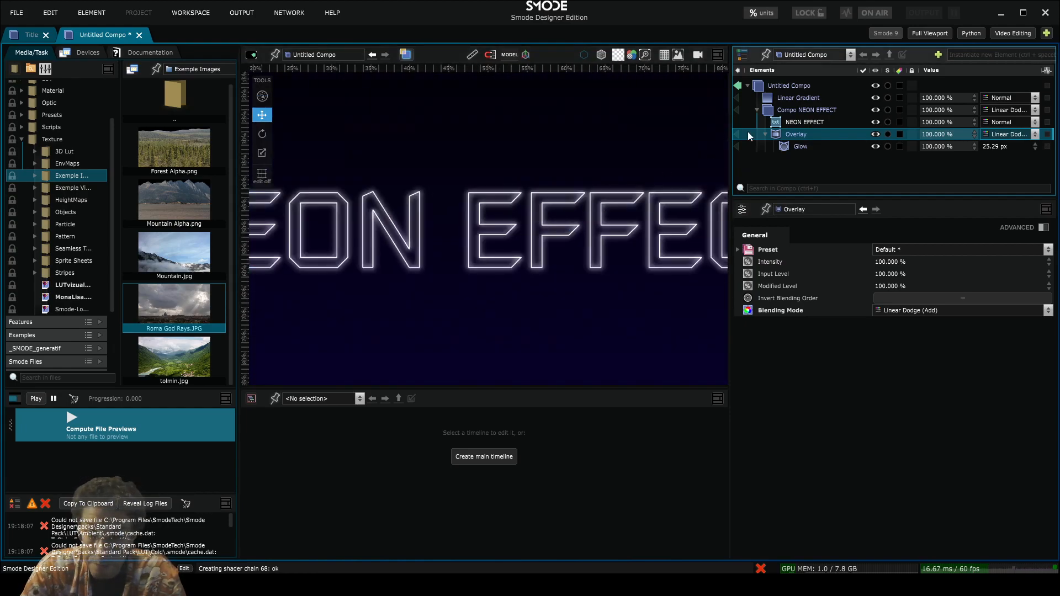
# Add a Red Green Blue color modifier inside the Overlay modifier, below Glow
pyautogui.rightClick(788, 134)
pyautogui.moveTo(740, 199)
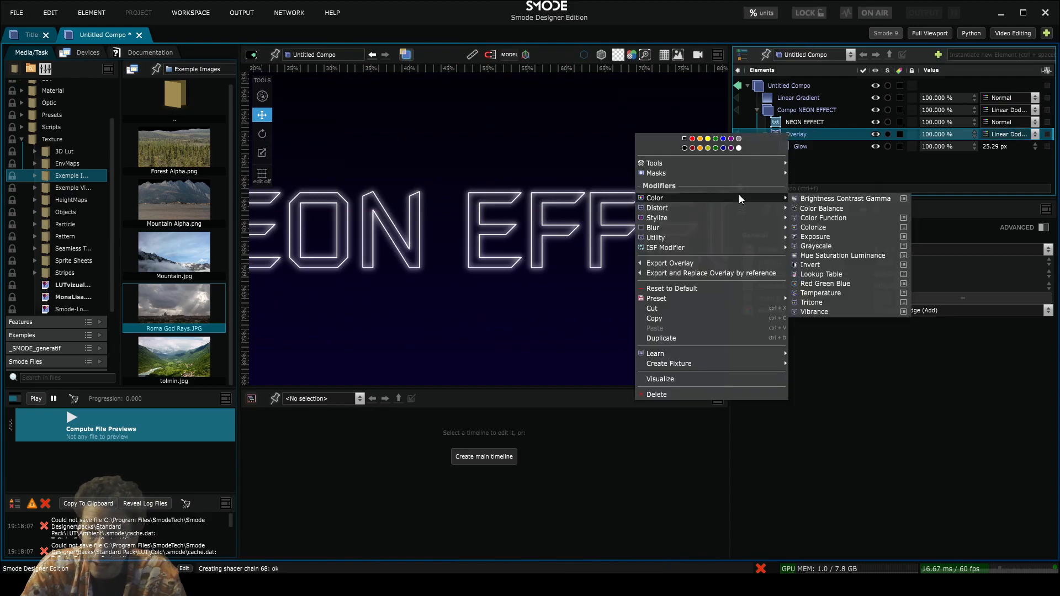
pyautogui.click(825, 283)
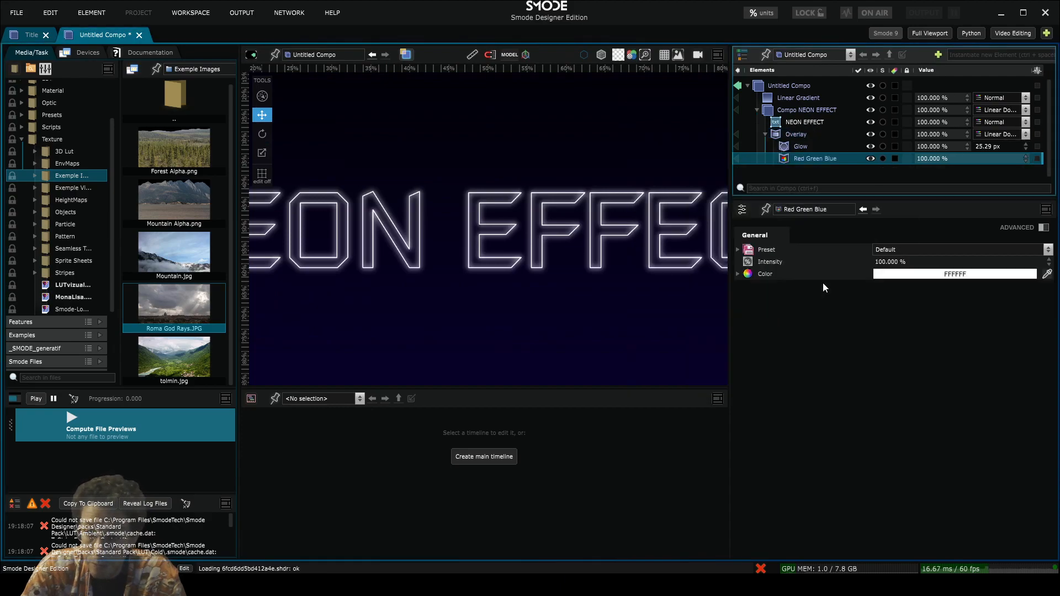
# Set the Red Green Blue modifier's color to turquoise 00FFD4
pyautogui.click(900, 276)
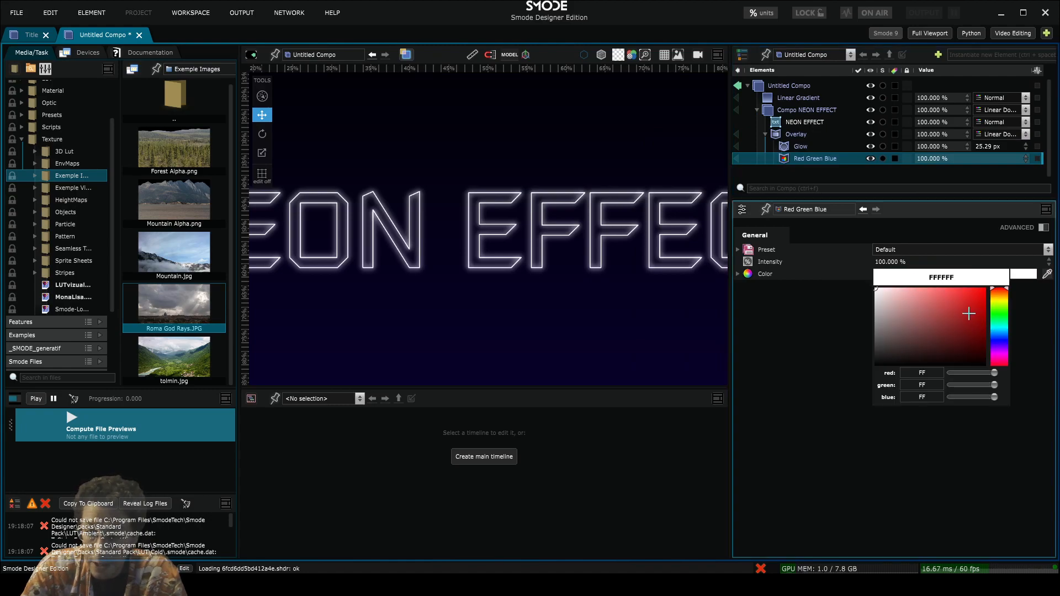
pyautogui.moveTo(969, 312); pyautogui.dragTo(1003, 271)
pyautogui.scroll(8, 497, 276)
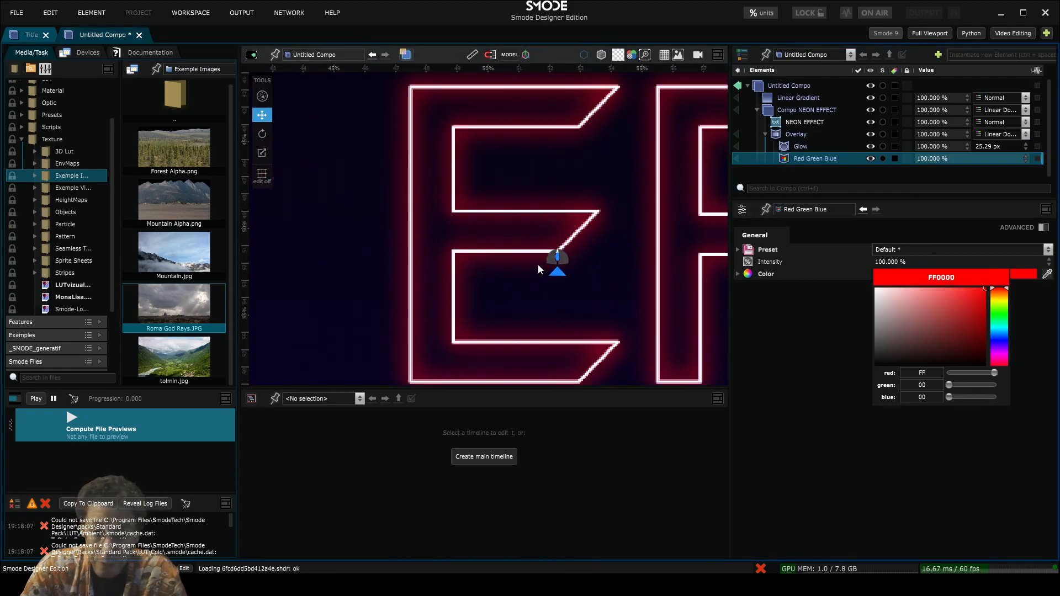
pyautogui.click(998, 325)
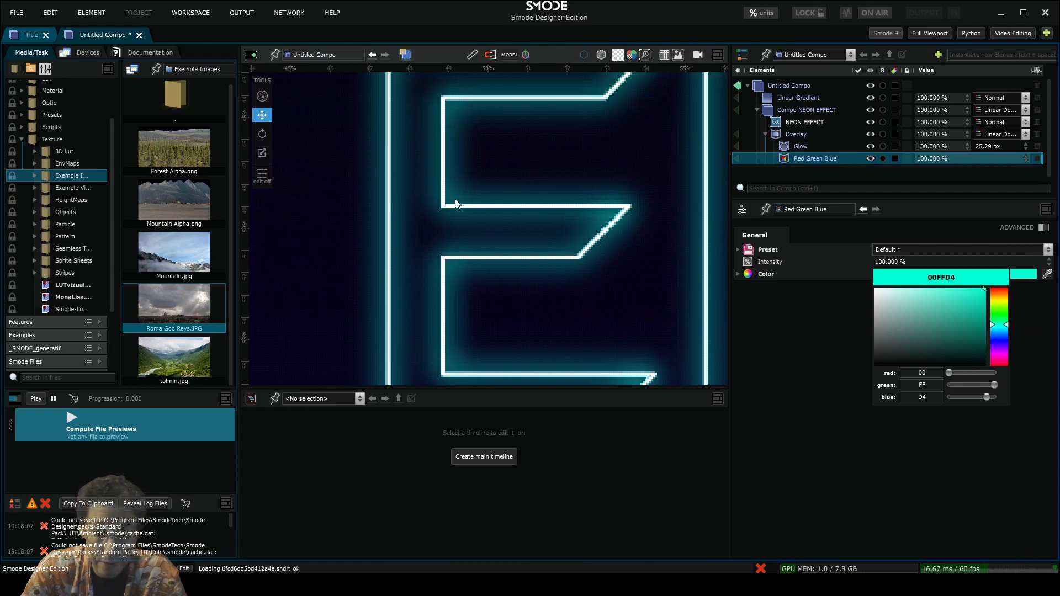
pyautogui.scroll(-4, 454, 199)
pyautogui.scroll(5, 455, 184)
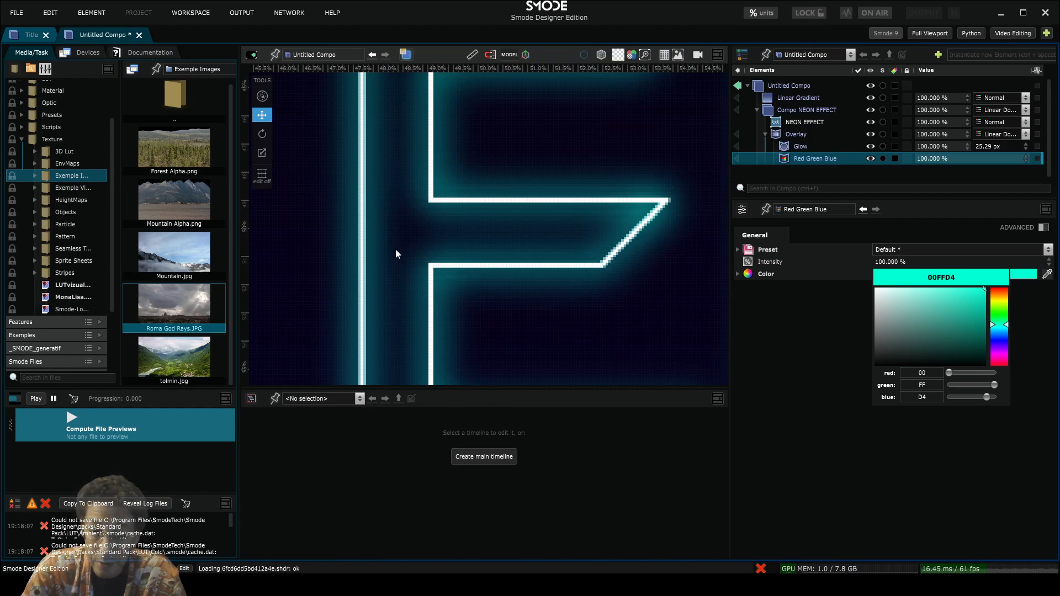
pyautogui.scroll(-5, 381, 216)
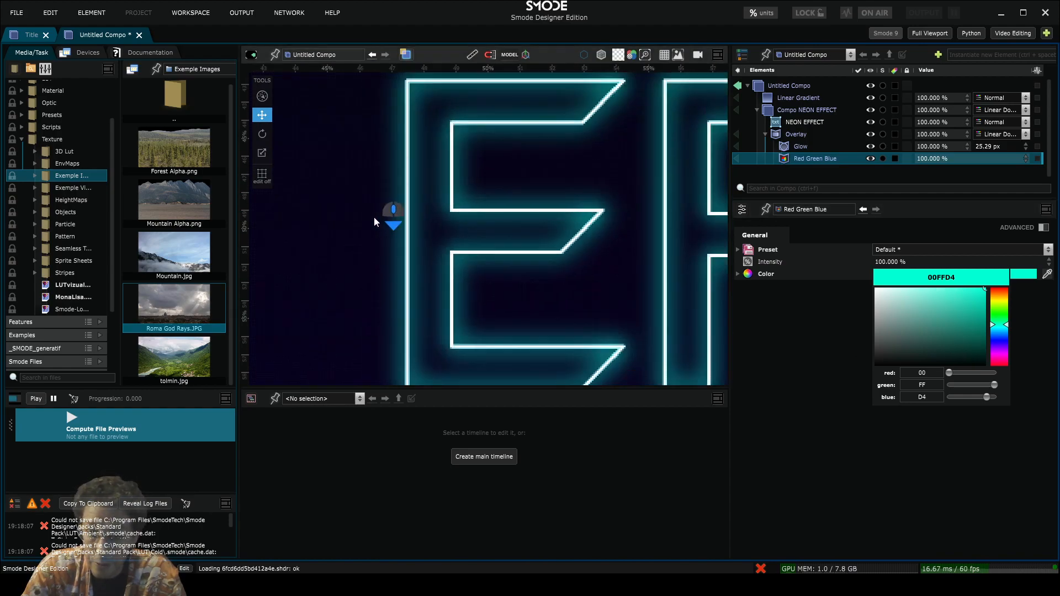
# Rename the Overlay modifier as "Colorized glow"
pyautogui.doubleClick(800, 135)
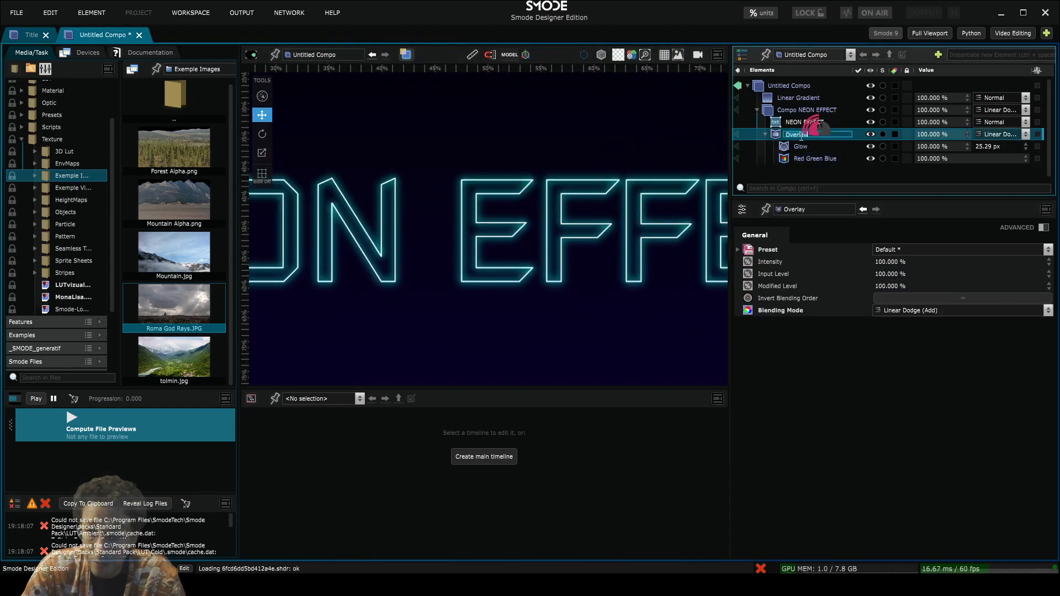
pyautogui.write('Color')
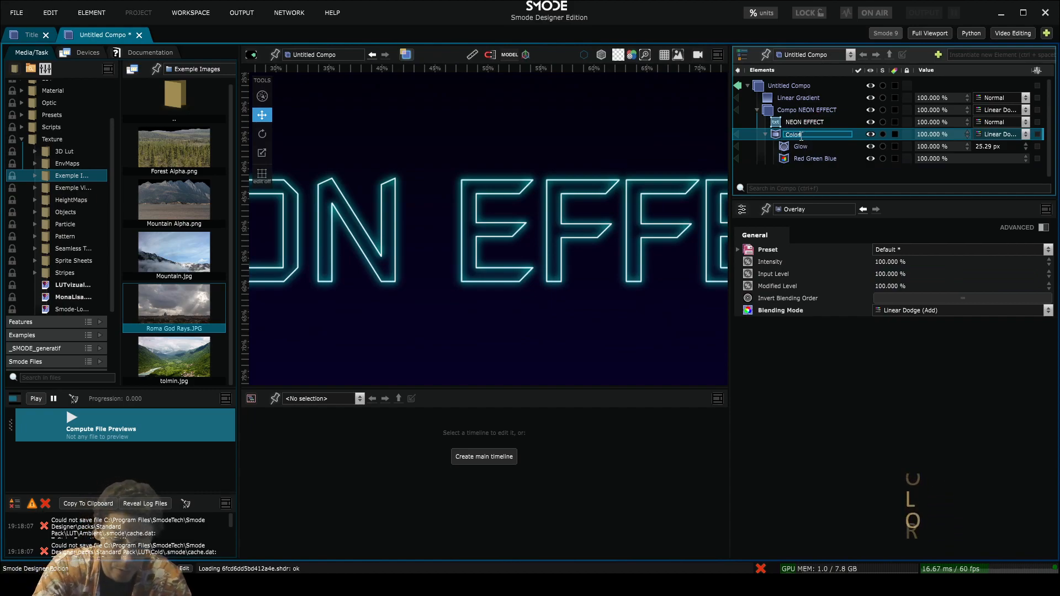
pyautogui.write('ized glow')
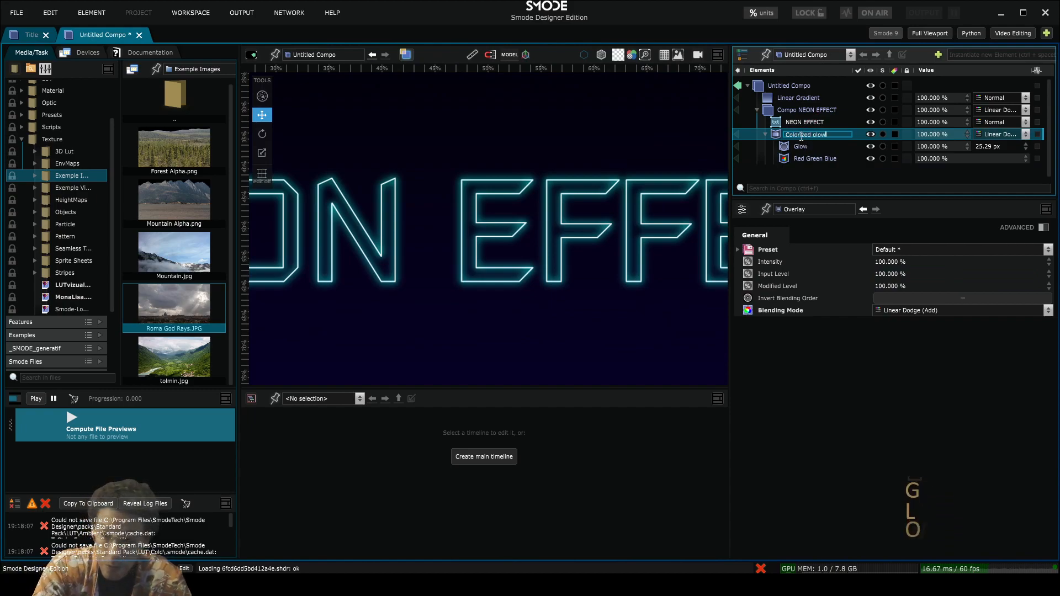
pyautogui.press('Return')
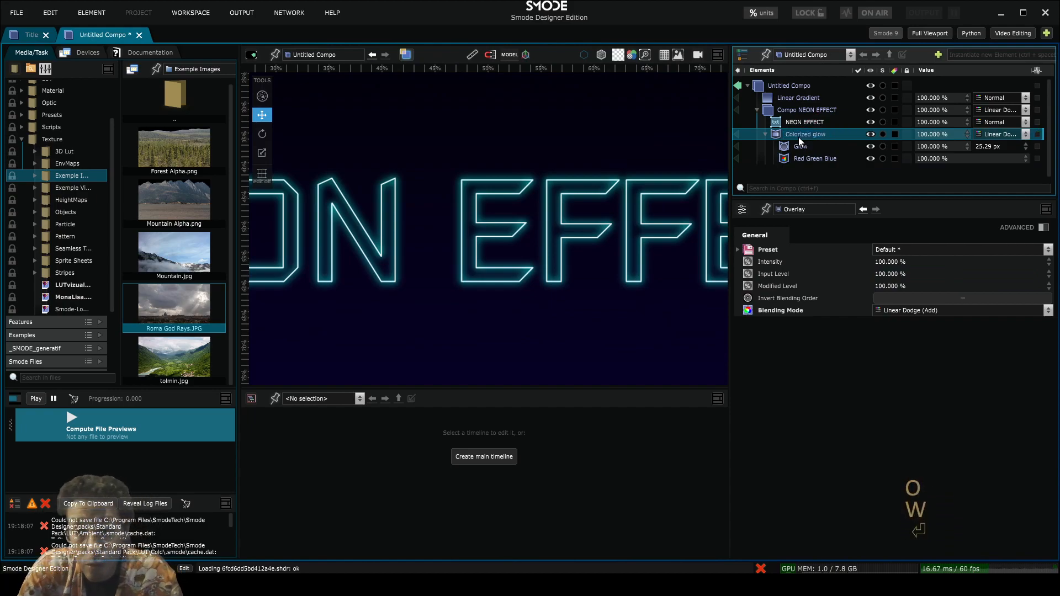
# Collapse the Colorized glow modifier and deactivate it
pyautogui.click(765, 133)
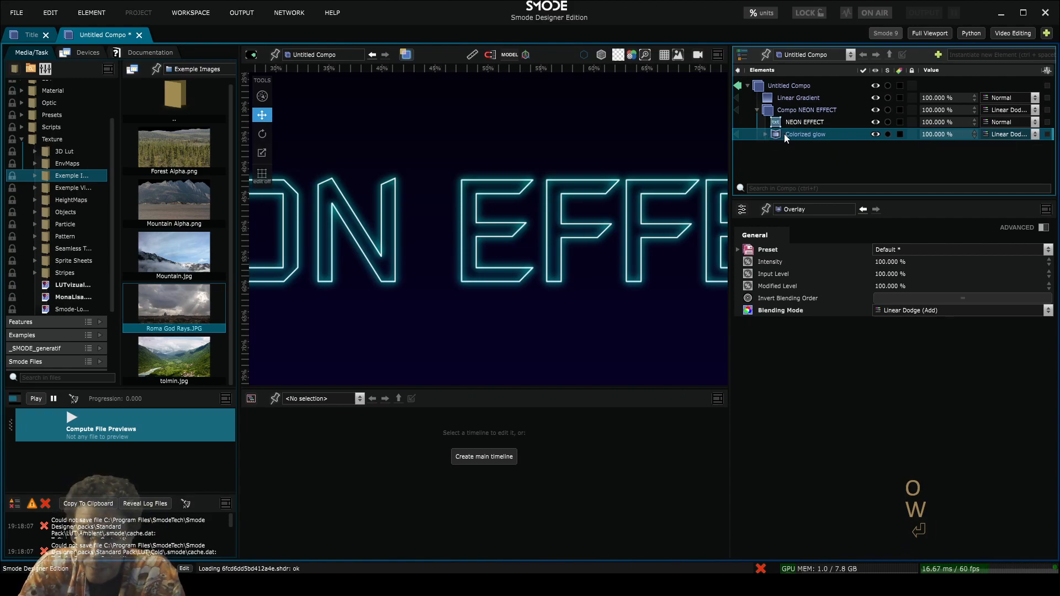
pyautogui.click(797, 111)
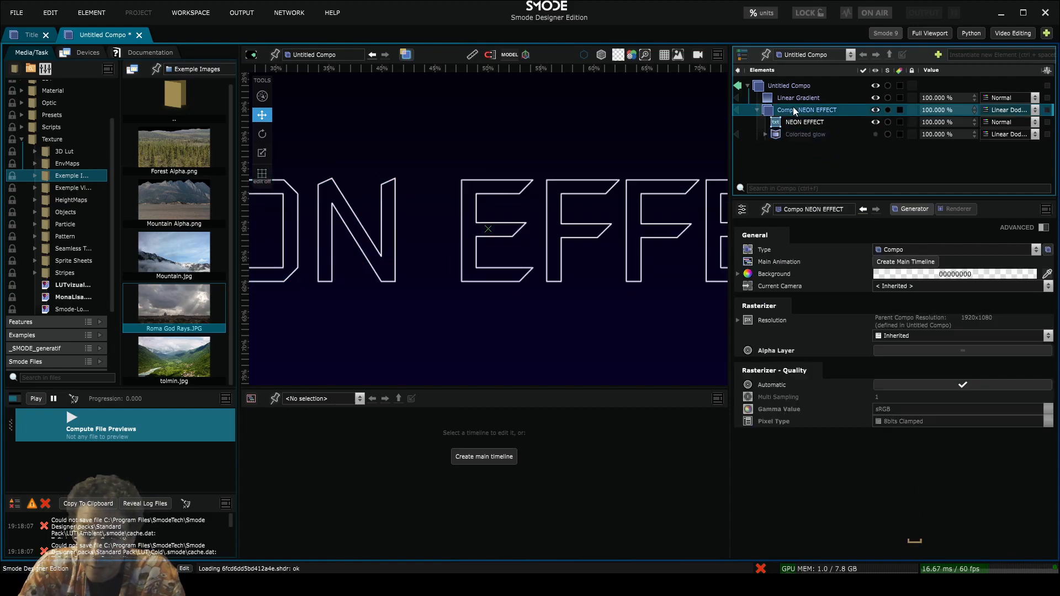
pyautogui.rightClick(793, 112)
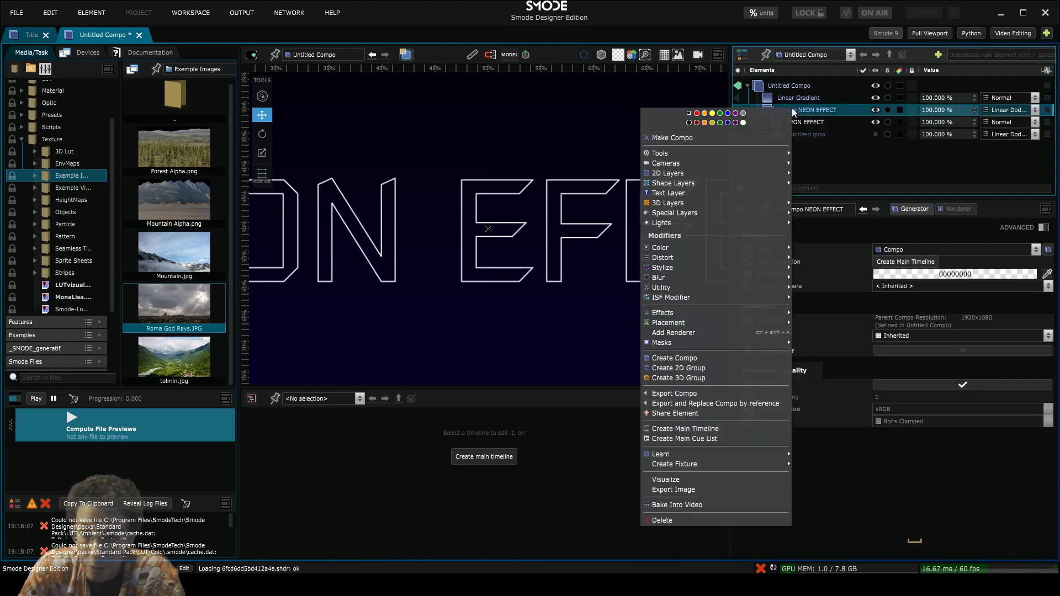
# Expand the Presets folder of the Standard Pack and examine which preset libraries are included
pyautogui.click(49, 134)
pyautogui.click(48, 87)
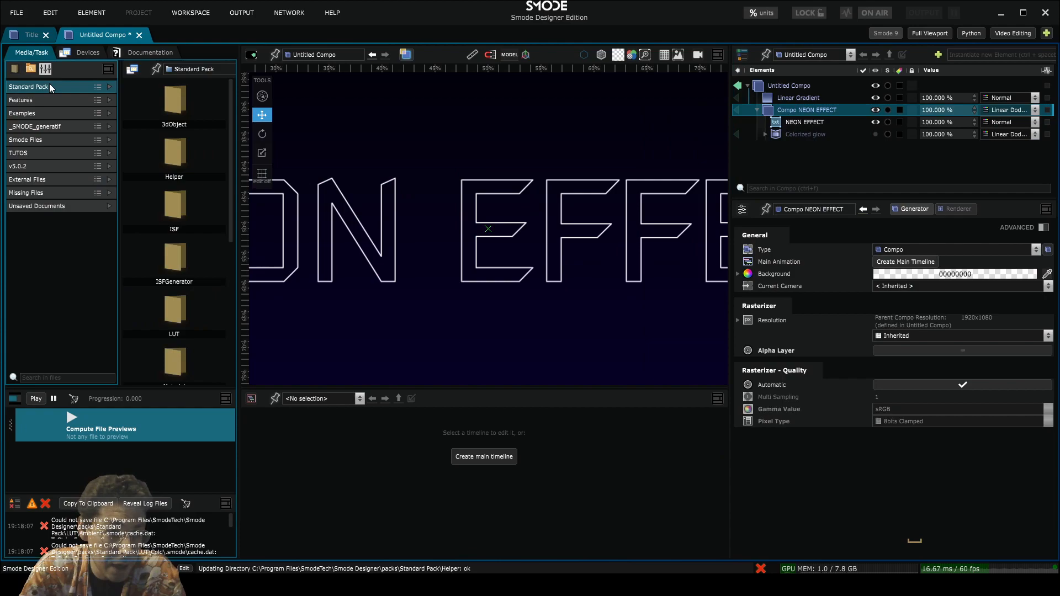
pyautogui.click(55, 85)
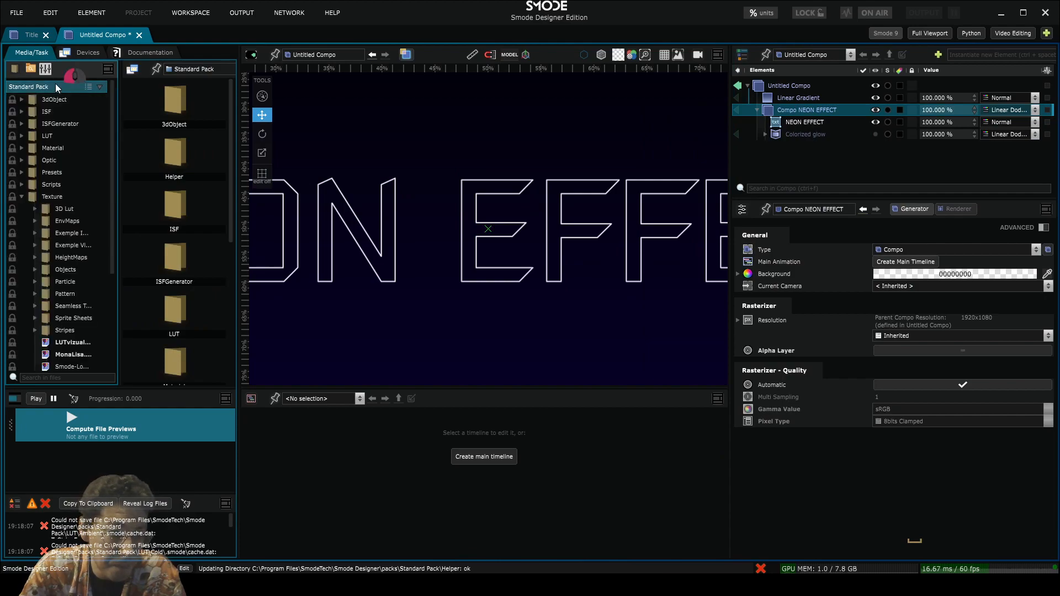
pyautogui.click(25, 196)
pyautogui.click(21, 194)
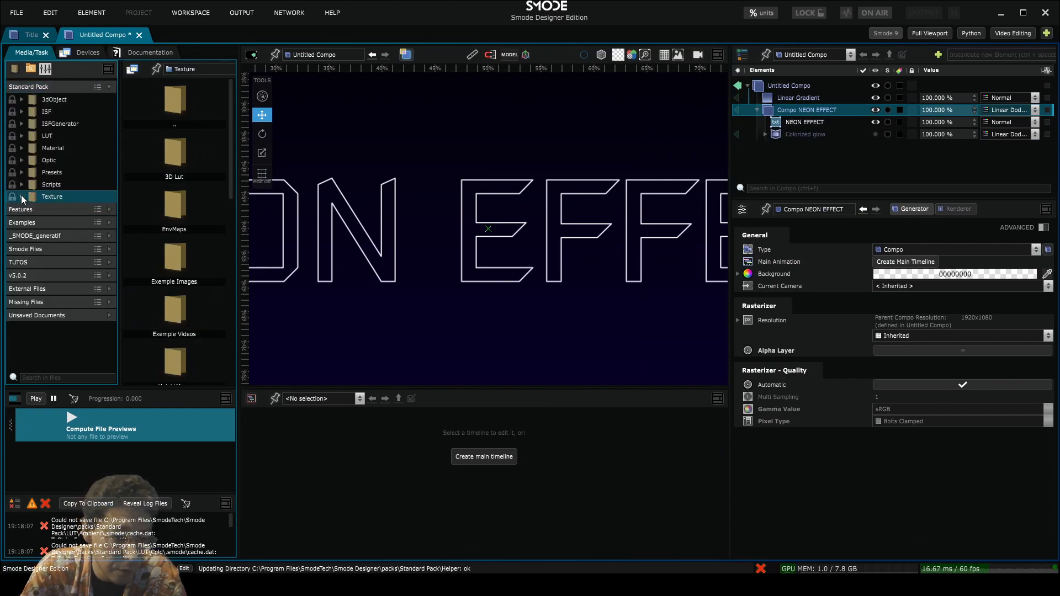
pyautogui.click(22, 173)
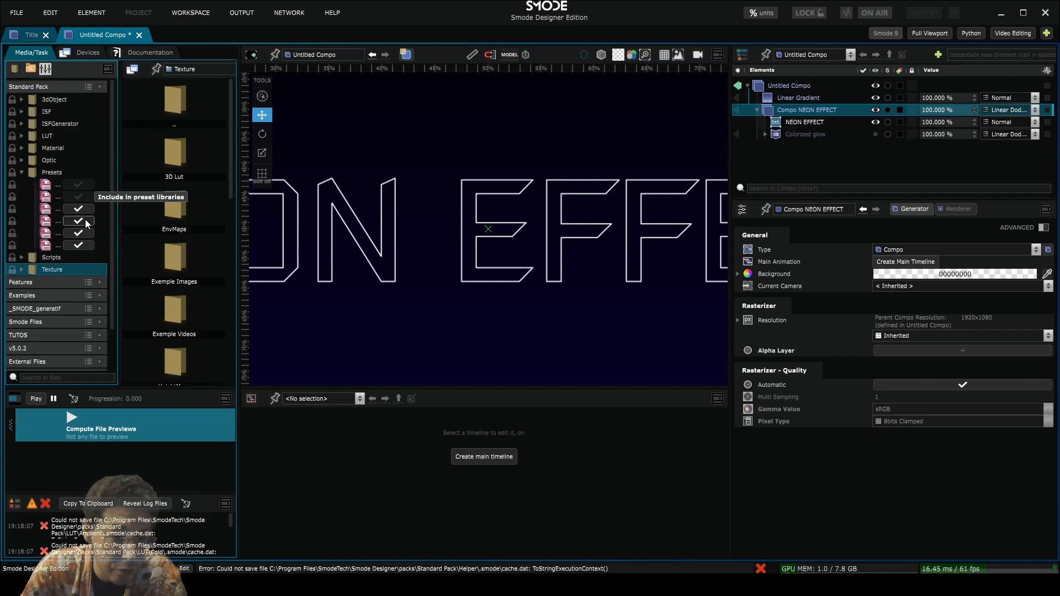
# Add an Overlay modifier from the Colored Glow legacy-advanced preset to Compo NEON EFFECT
pyautogui.rightClick(784, 110)
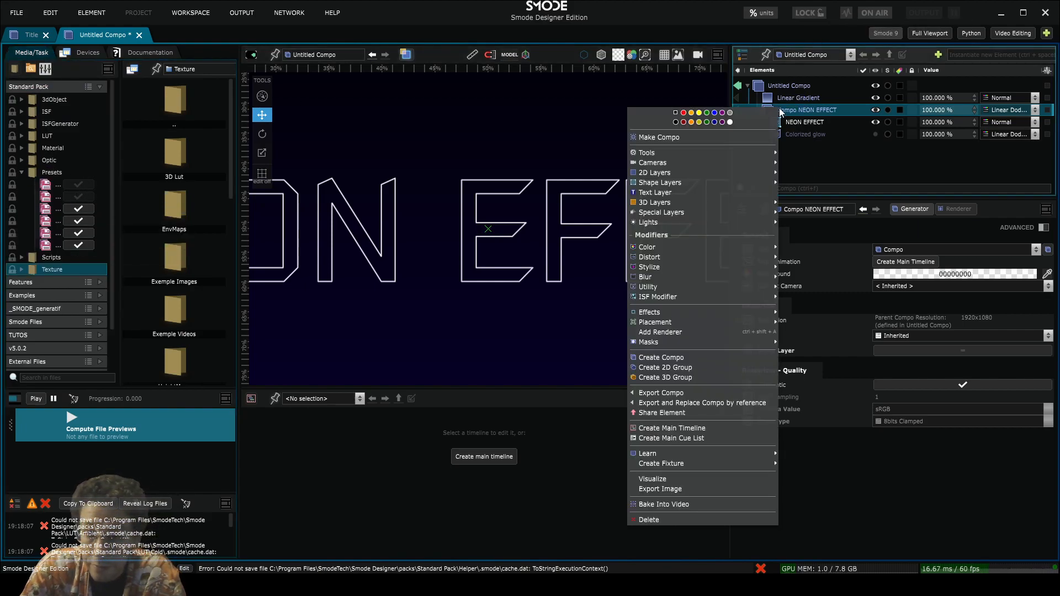
pyautogui.moveTo(707, 281)
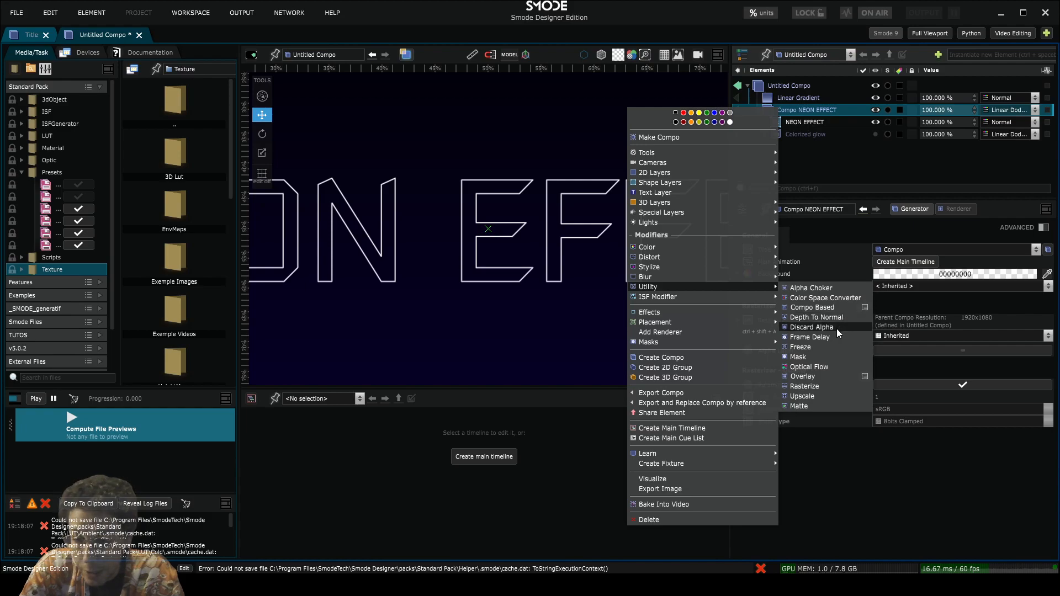
pyautogui.moveTo(840, 375)
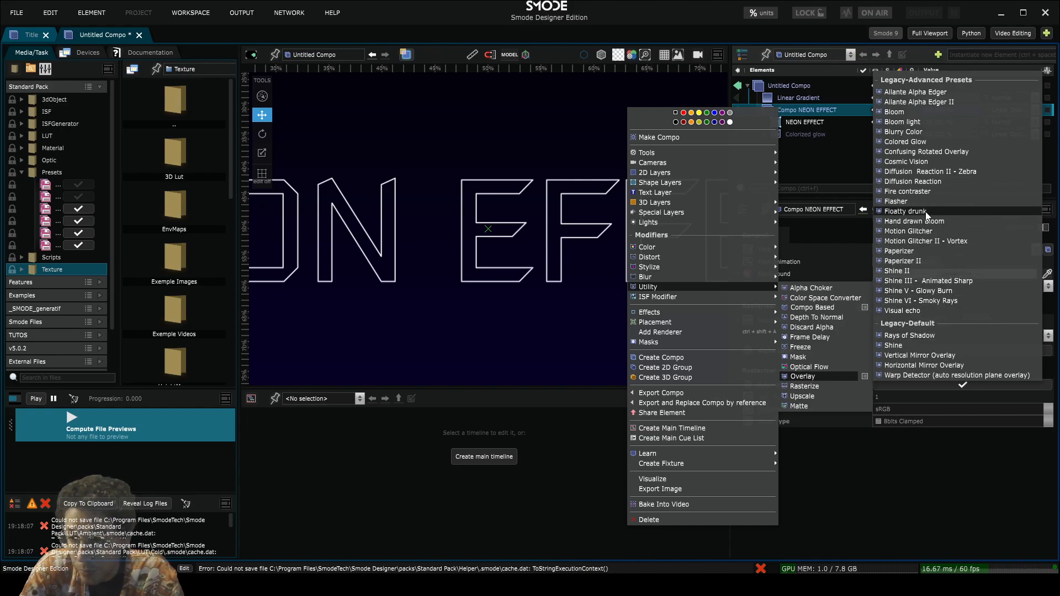
pyautogui.click(906, 142)
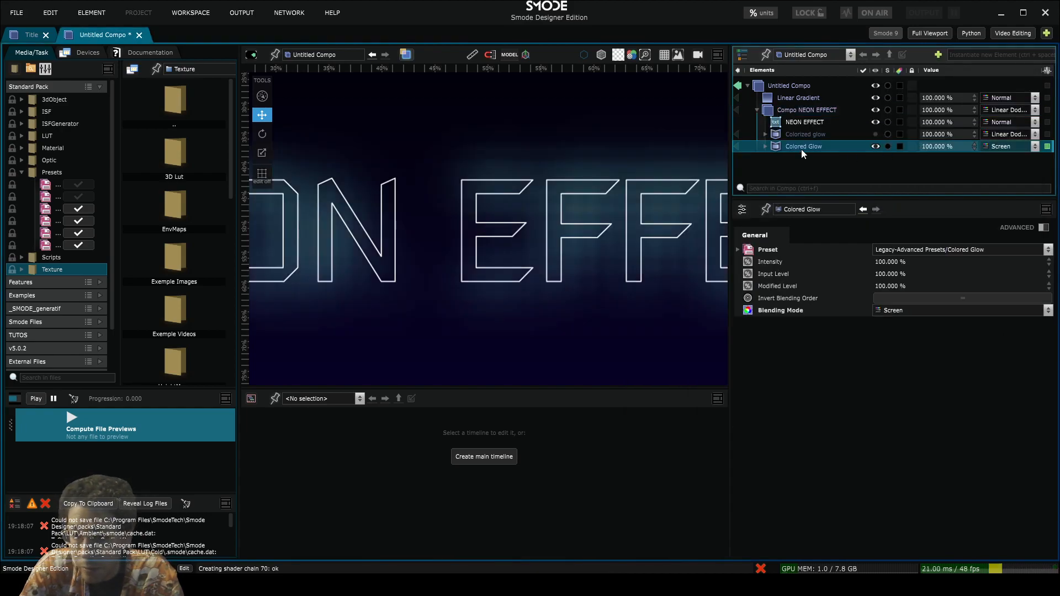
# Expand the Colored Glow overlay and inspect its Gaussian Blur and Colorize modifiers
pyautogui.click(766, 147)
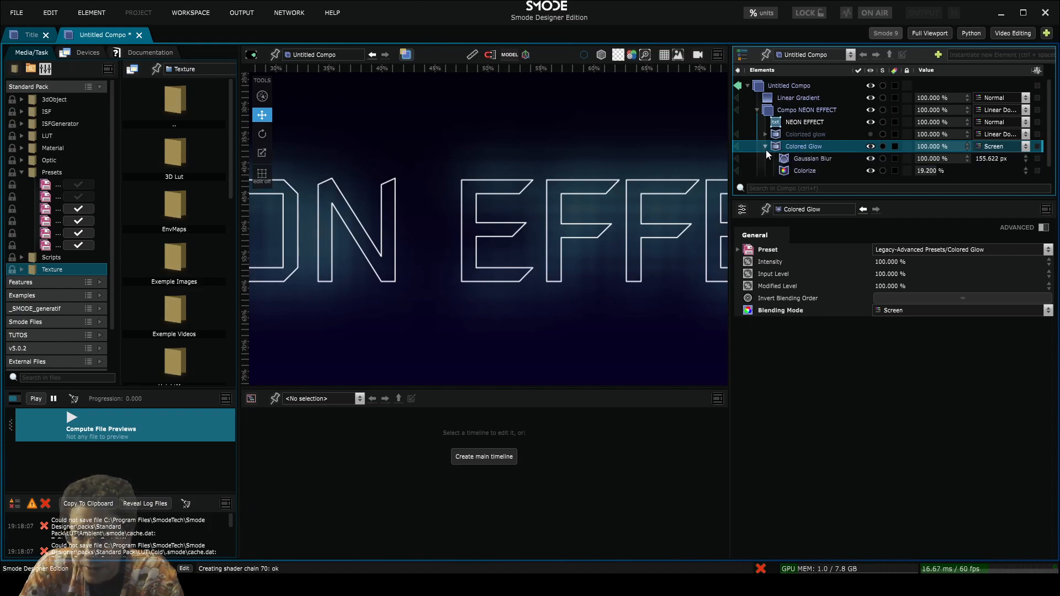
pyautogui.click(804, 158)
pyautogui.click(800, 171)
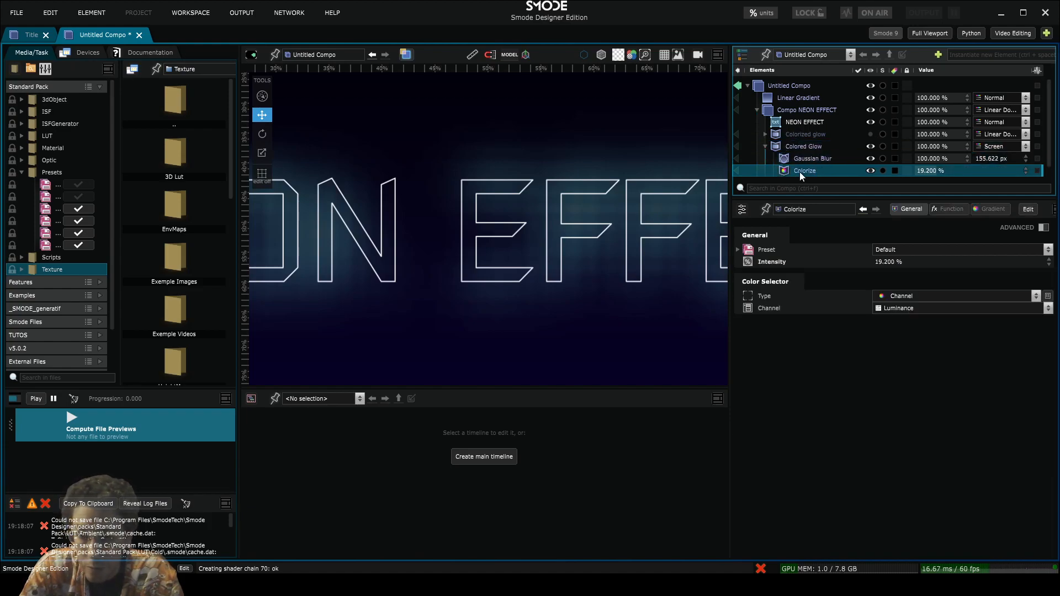
# Deactivate the Colored Glow overlay and reactivate Colorized glow
pyautogui.click(798, 147)
pyautogui.hotkey('ctrl', 'e')
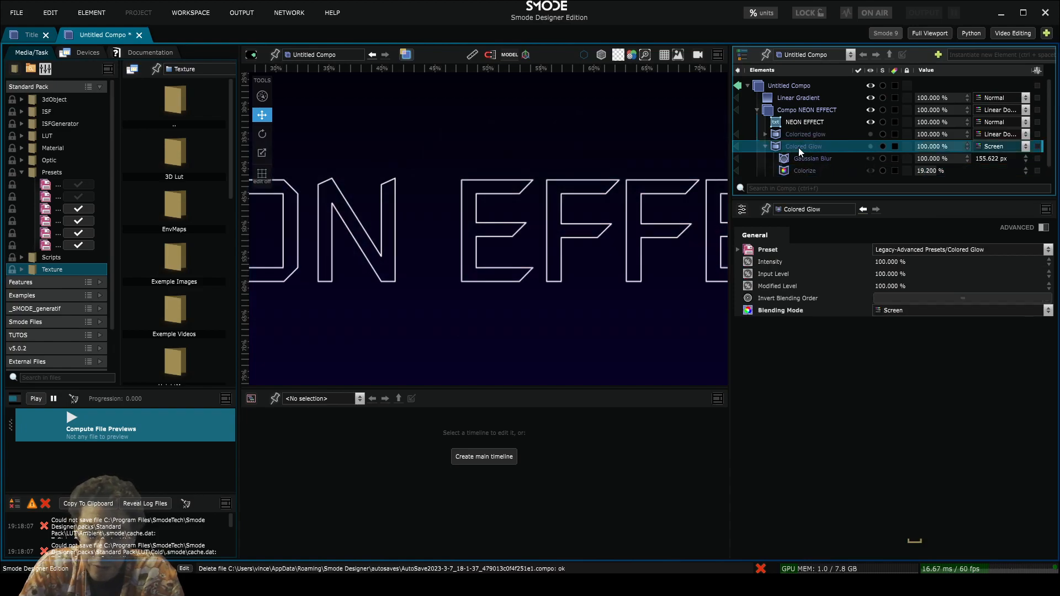
pyautogui.click(800, 134)
pyautogui.hotkey('ctrl', 'e')
# Delete the Colored Glow overlay from Compo NEON EFFECT
pyautogui.click(799, 147)
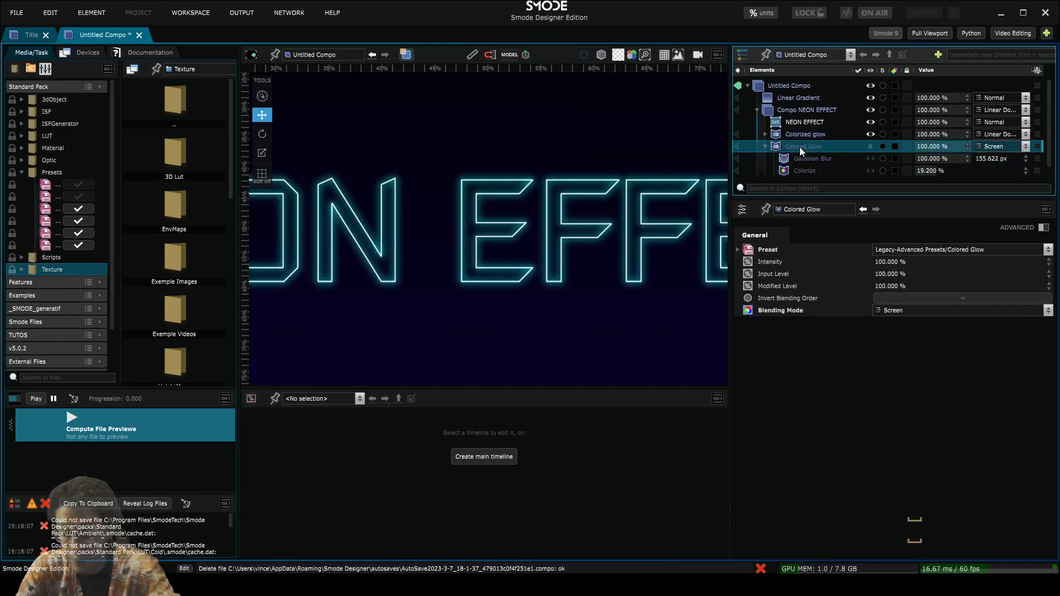
pyautogui.press('Delete')
pyautogui.press('Return')
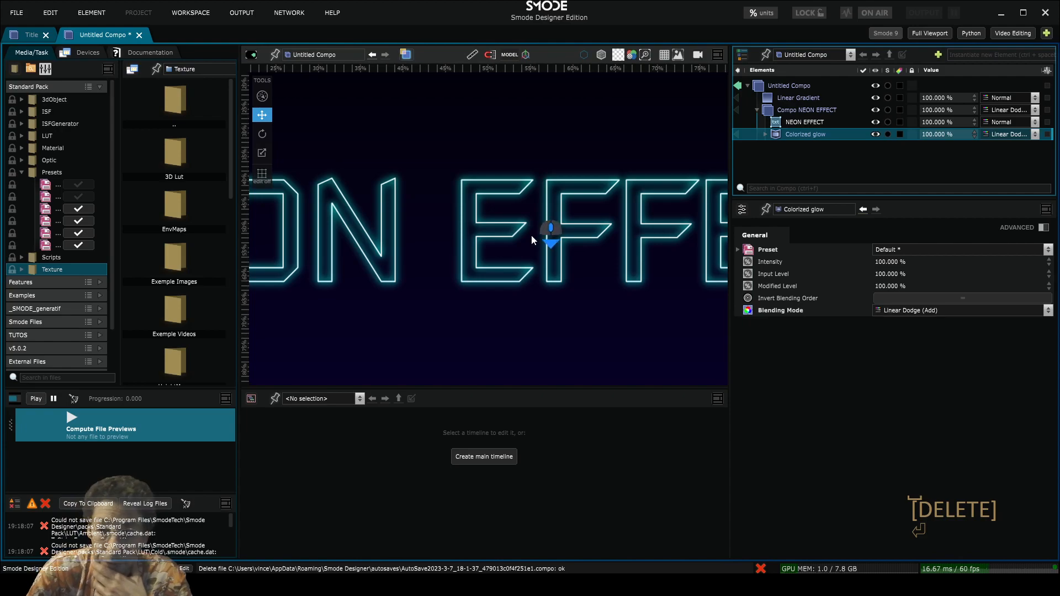
pyautogui.scroll(-3, 530, 235)
pyautogui.scroll(5, 530, 245)
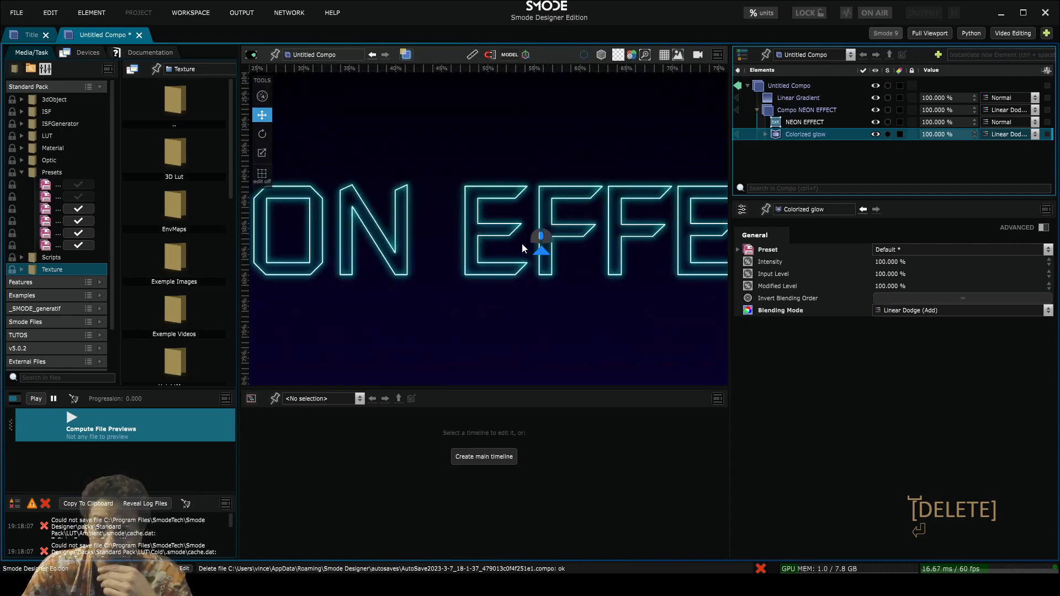
pyautogui.scroll(1, 577, 252)
pyautogui.scroll(-5, 576, 251)
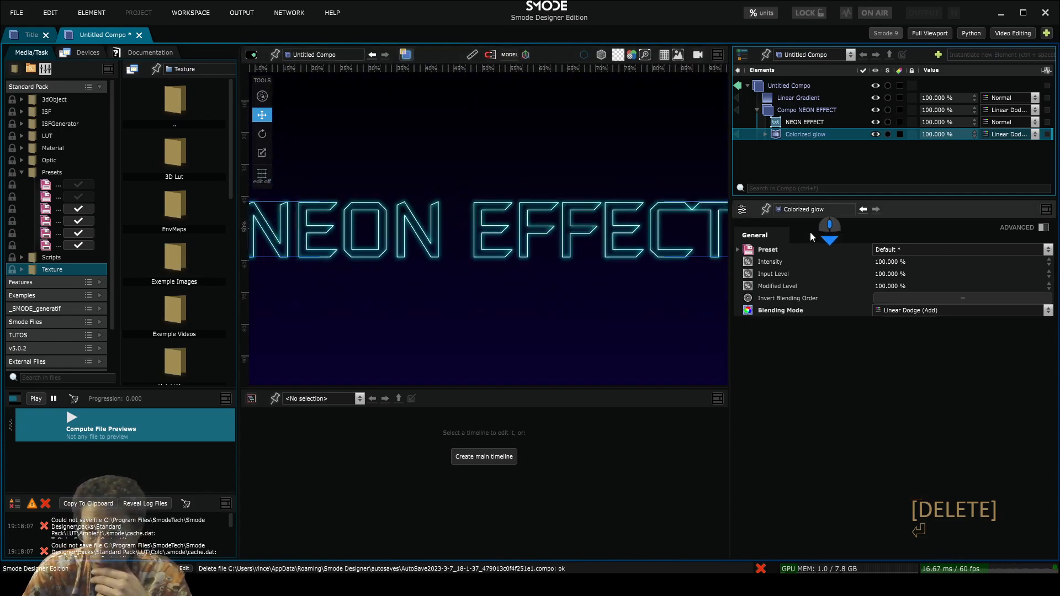
# Set the Glow inside Colorized glow to an Output Luminosity of 373.41 % and a Luminosity Threshold of 23.6 %
pyautogui.click(765, 135)
pyautogui.click(801, 147)
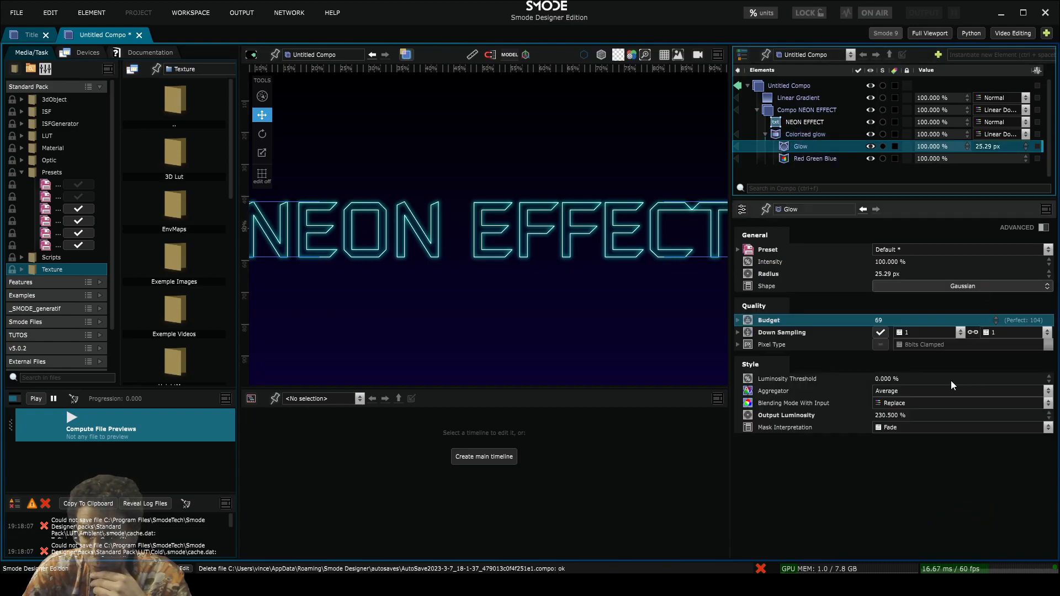
pyautogui.moveTo(884, 414); pyautogui.dragTo(945, 217)
pyautogui.scroll(5, 674, 343)
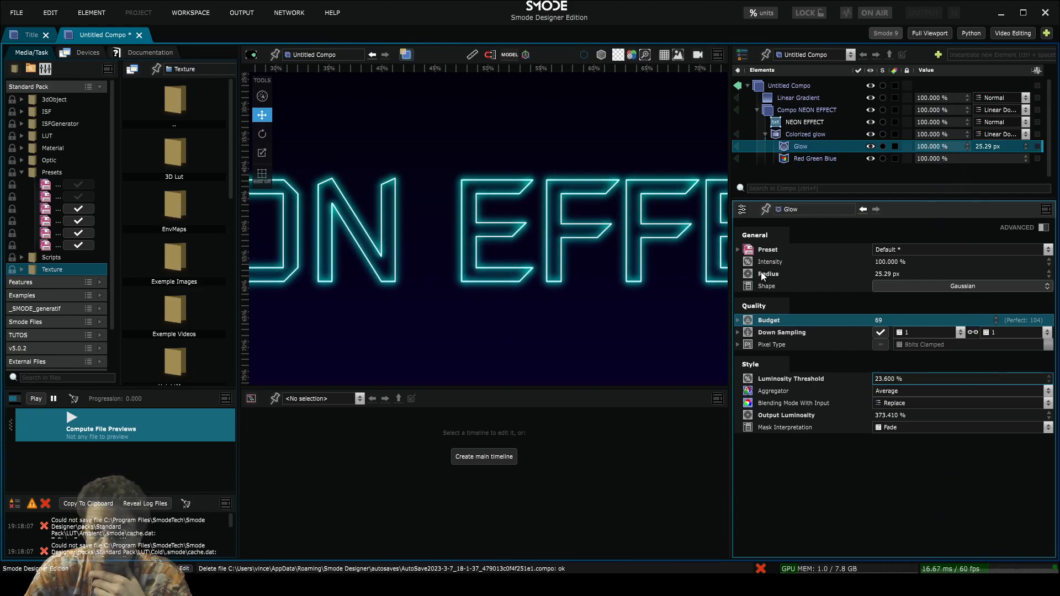
pyautogui.scroll(-5, 530, 190)
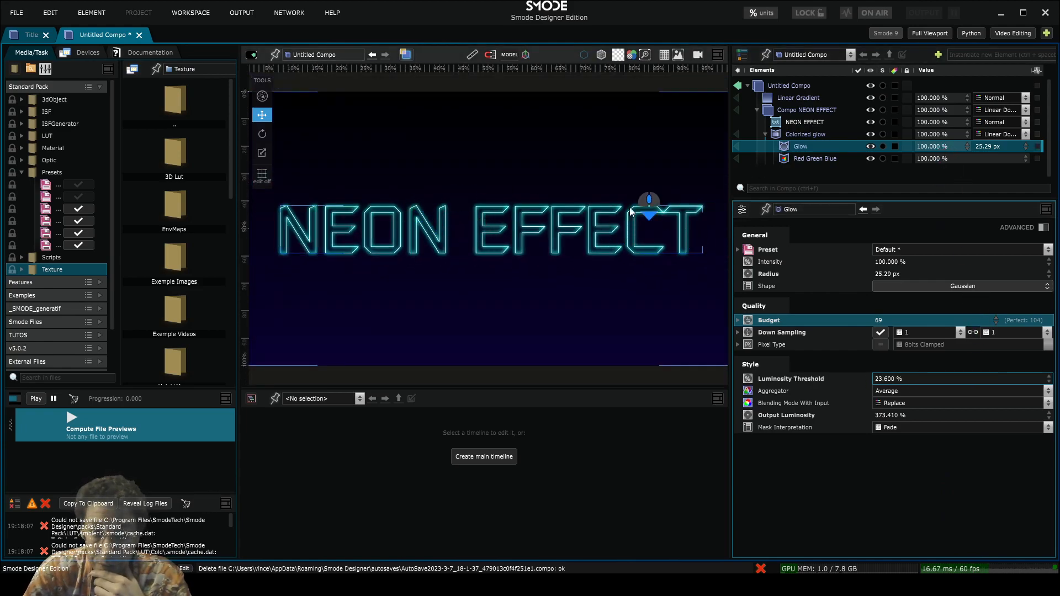
pyautogui.scroll(3, 577, 241)
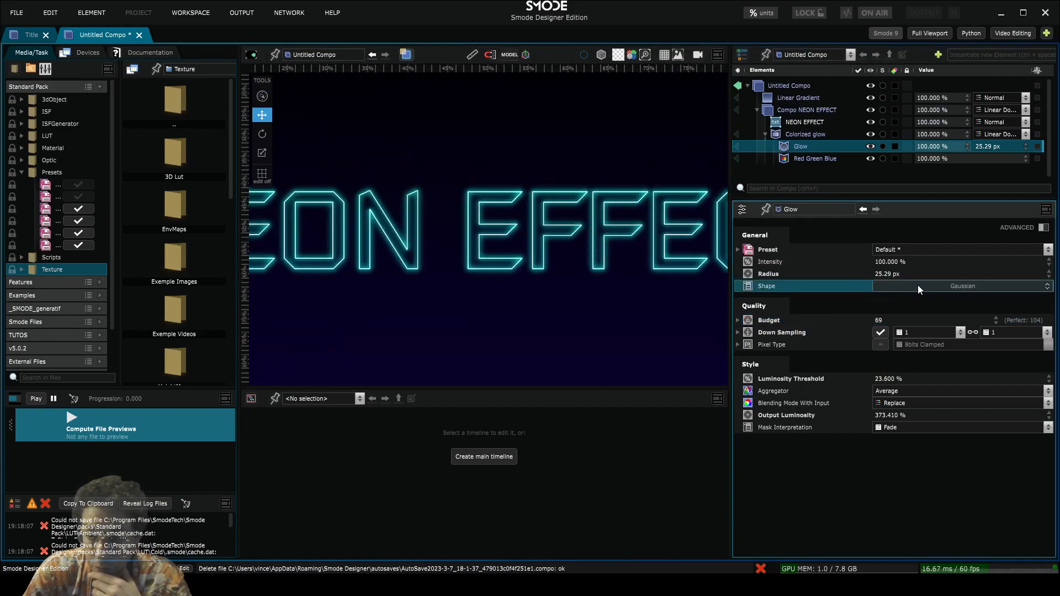
# Change the Glow's shape to Custom and expand its Multi Pass algorithm in an enlarged element list
pyautogui.click(933, 284)
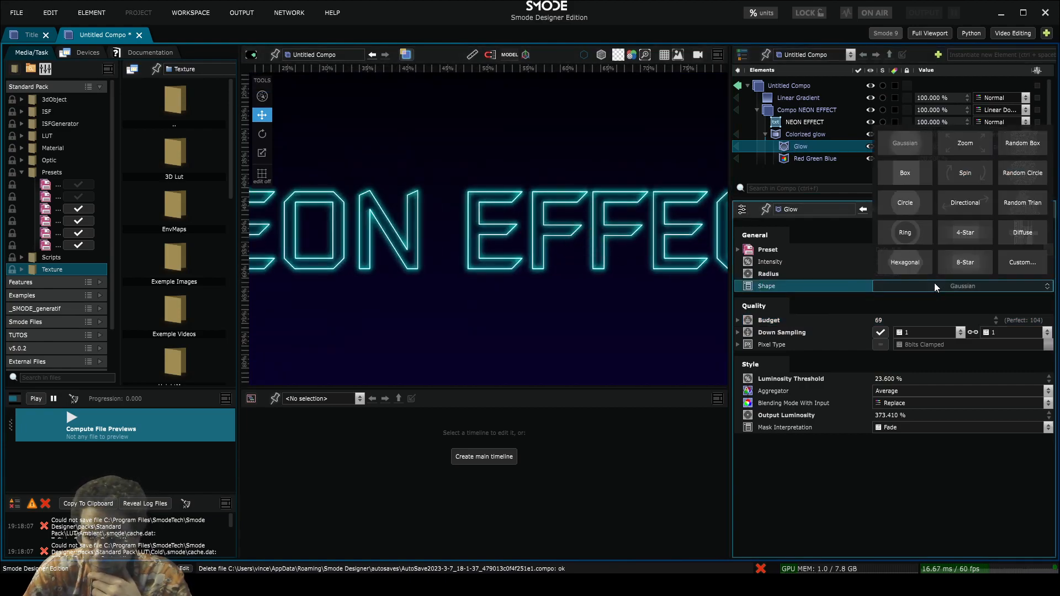
pyautogui.click(1029, 267)
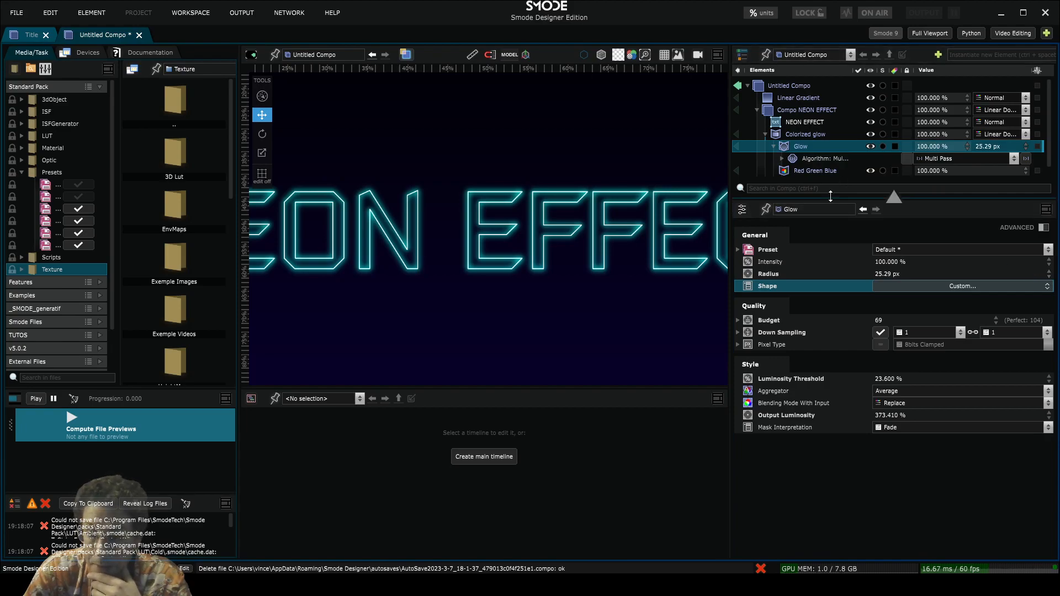
pyautogui.moveTo(833, 193); pyautogui.dragTo(832, 276)
pyautogui.click(782, 159)
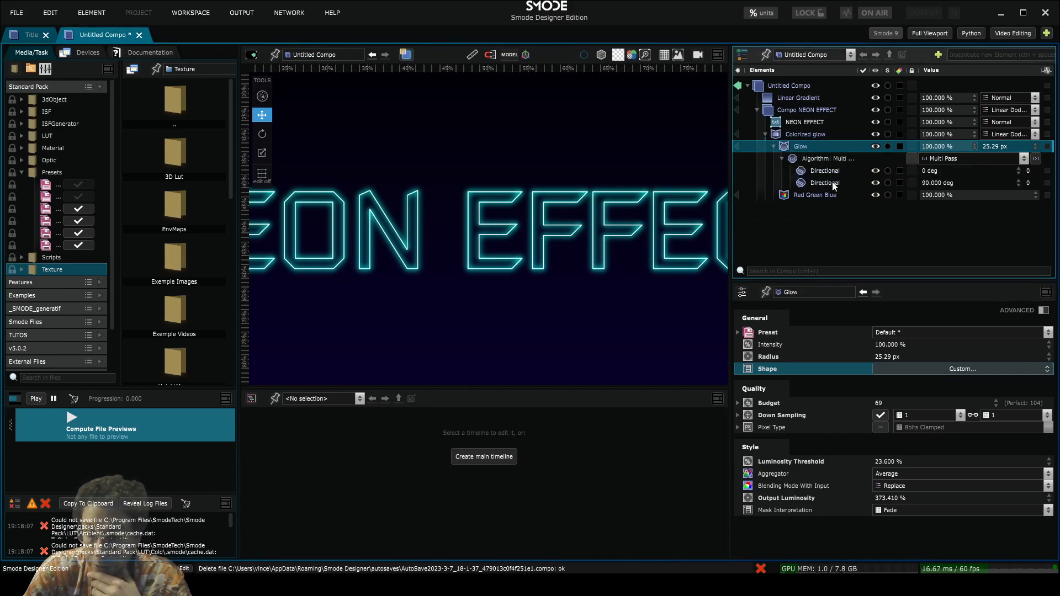
# Inspect the Multi Pass algorithm and switch each Directional pass off and on to compare its contribution to the glow
pyautogui.click(819, 163)
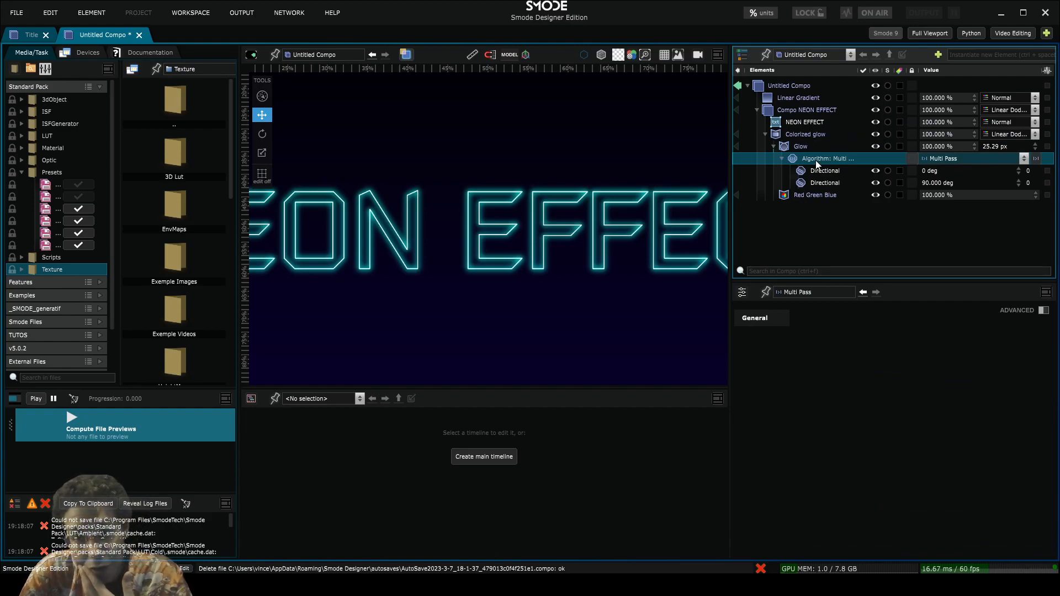
pyautogui.click(823, 171)
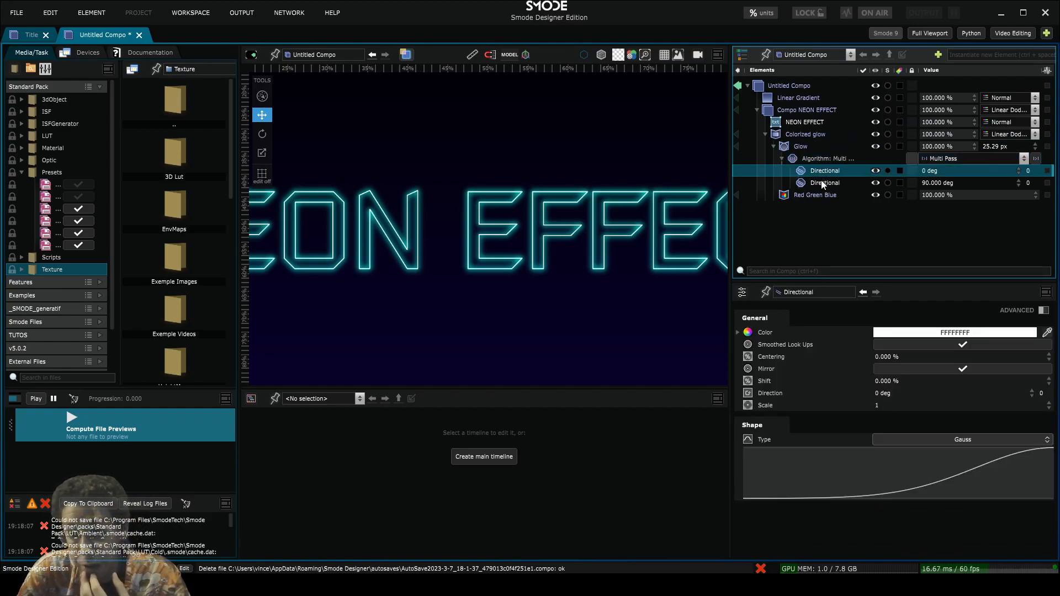
pyautogui.click(822, 183)
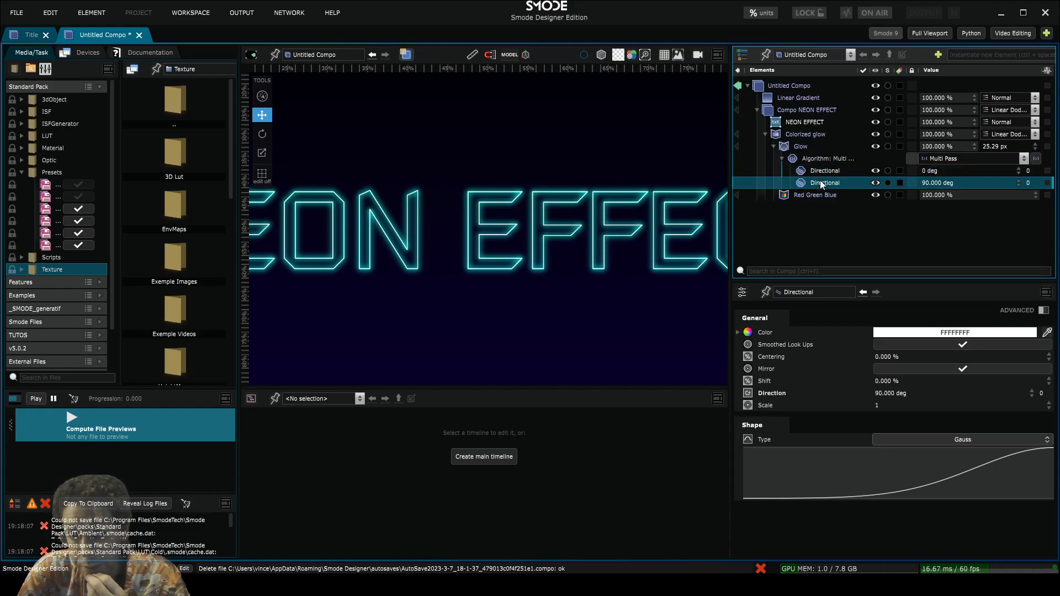
pyautogui.press('space')
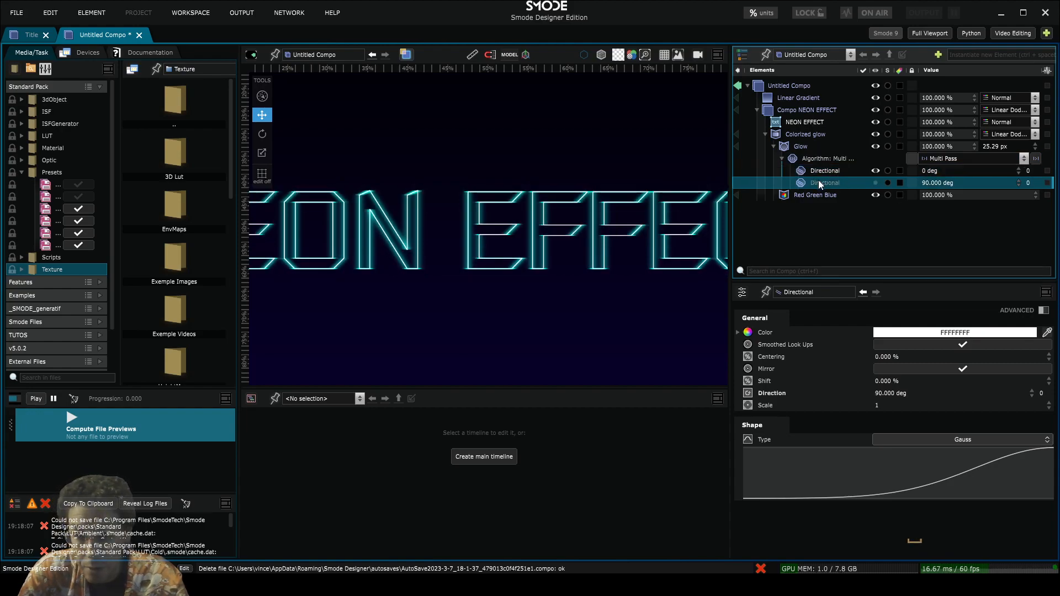
pyautogui.press('space')
pyautogui.click(821, 172)
pyautogui.press('space')
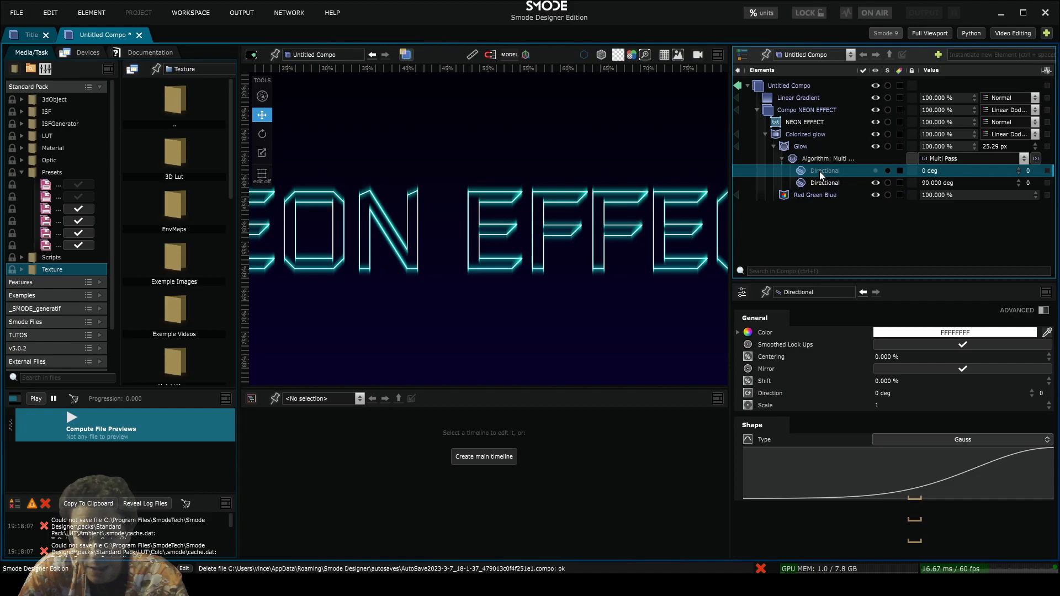
pyautogui.press('space')
pyautogui.click(824, 183)
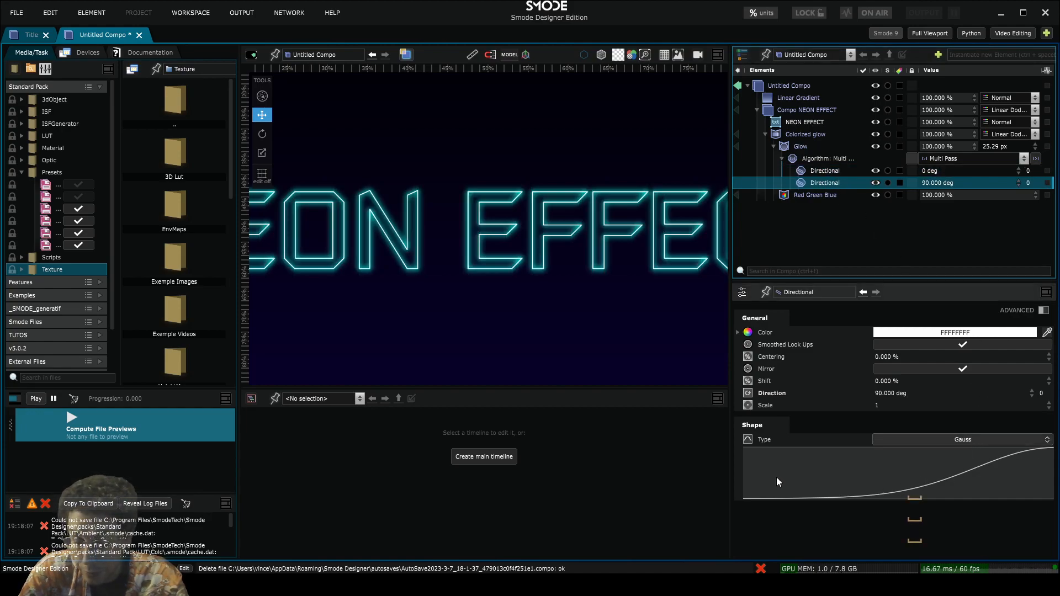
# Examine the curve types available for the 90-degree Directional pass and compare both passes again at closer zoom
pyautogui.click(979, 442)
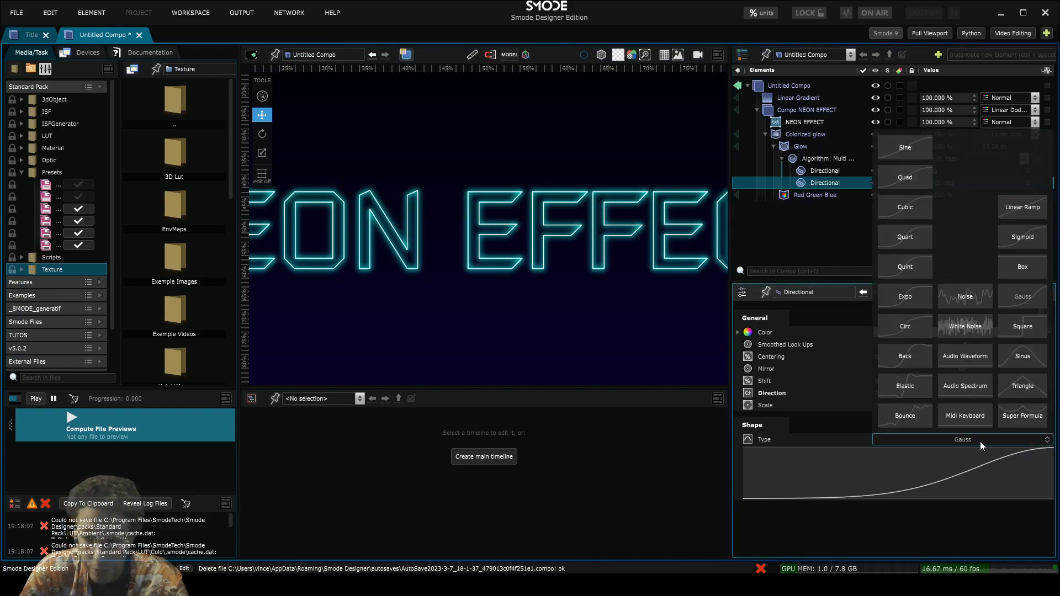
pyautogui.click(806, 219)
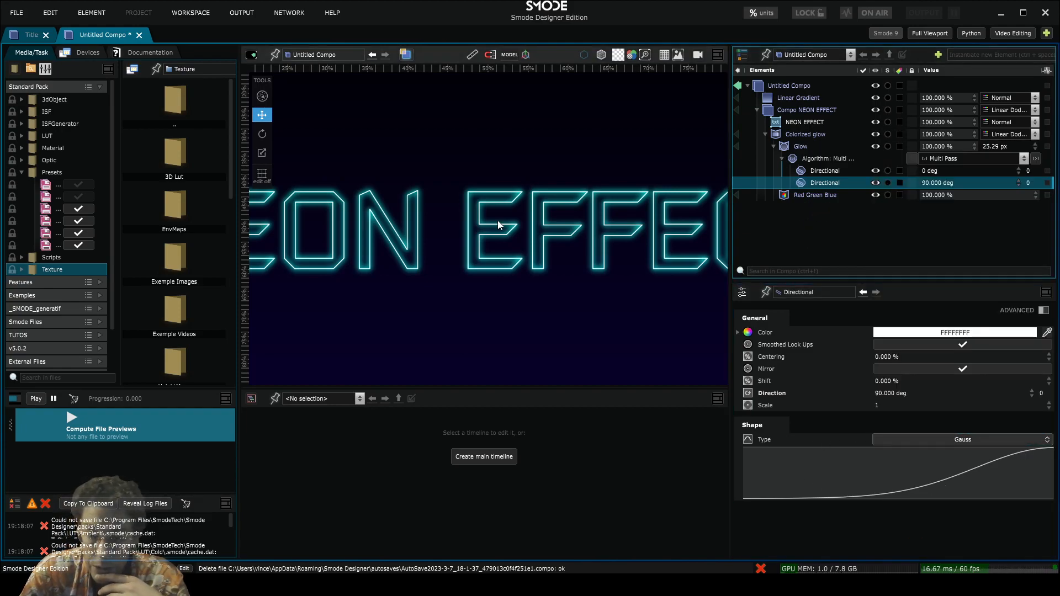
pyautogui.scroll(3, 498, 220)
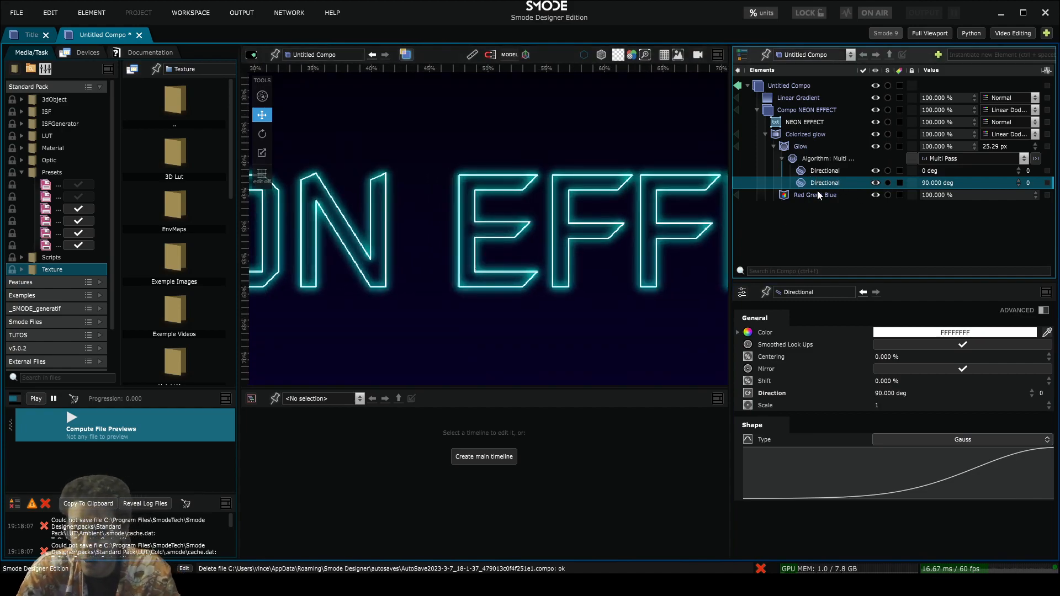
pyautogui.click(817, 170)
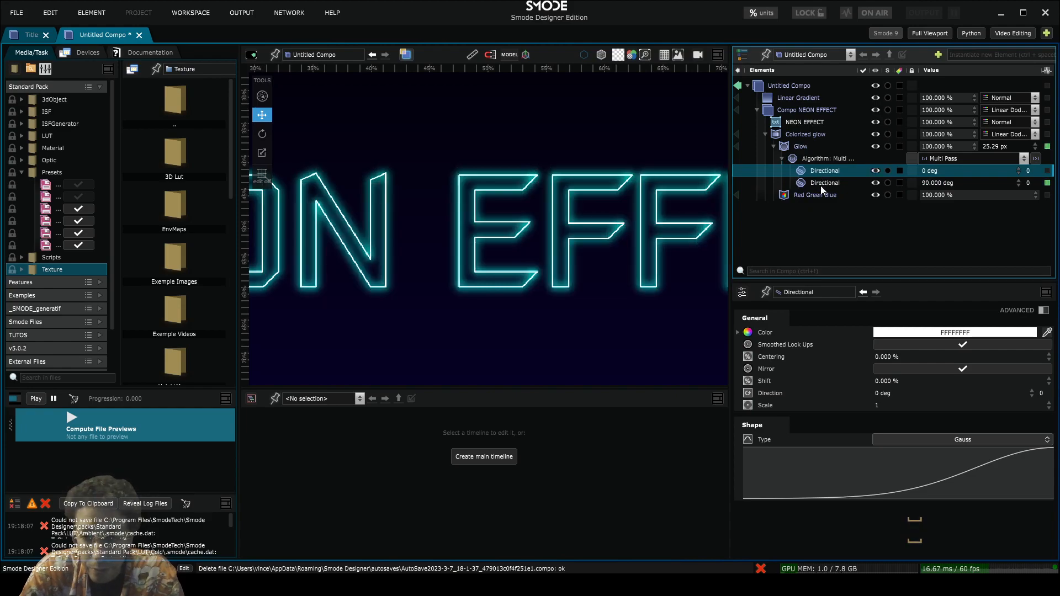
pyautogui.click(821, 185)
pyautogui.click(819, 172)
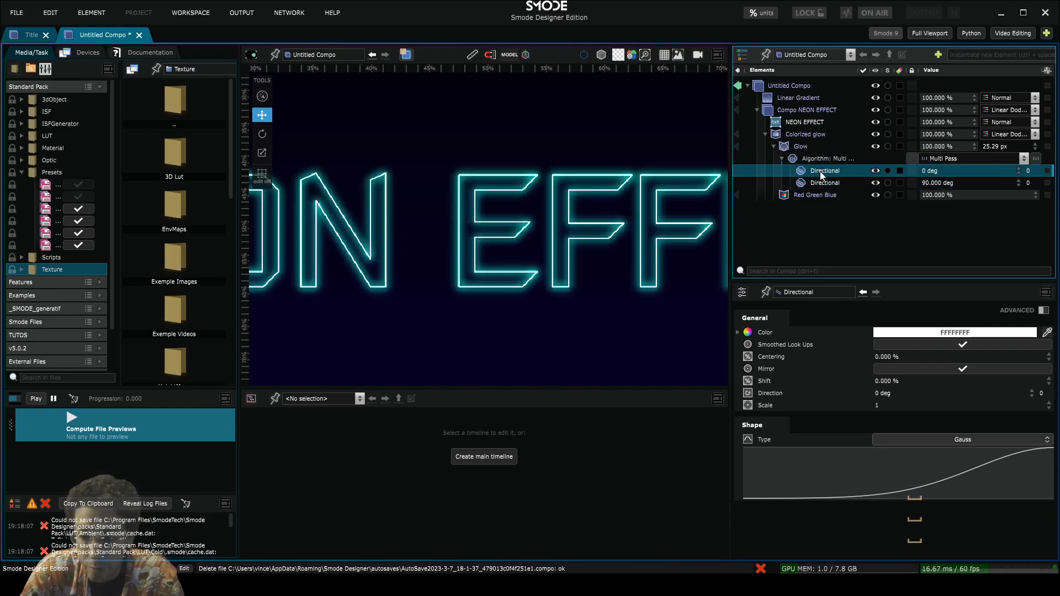
# Set the Scale of the 0-degree Directional pass to 2.36 and inspect the glow around the letter edges
pyautogui.moveTo(876, 409)
pyautogui.mouseDown()
pyautogui.moveTo(906, 397)
pyautogui.moveTo(871, 350)
pyautogui.moveTo(872, 294)
pyautogui.moveTo(893, 356)
pyautogui.moveTo(886, 343)
pyautogui.moveTo(868, 405)
pyautogui.mouseUp()
pyautogui.scroll(5, 506, 292)
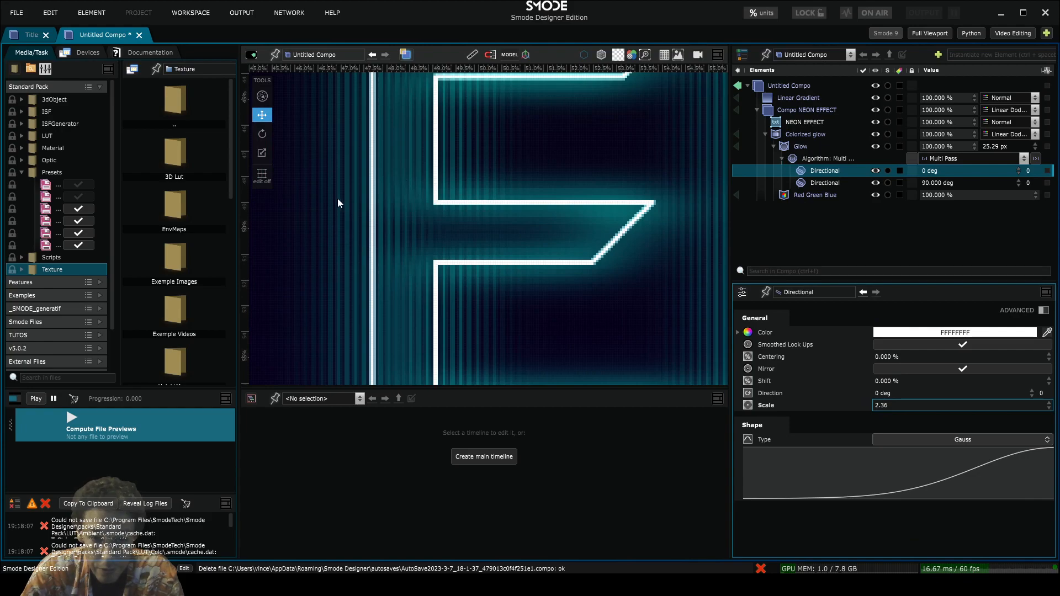
pyautogui.moveTo(337, 204); pyautogui.dragTo(512, 193)
pyautogui.scroll(-2, 494, 214)
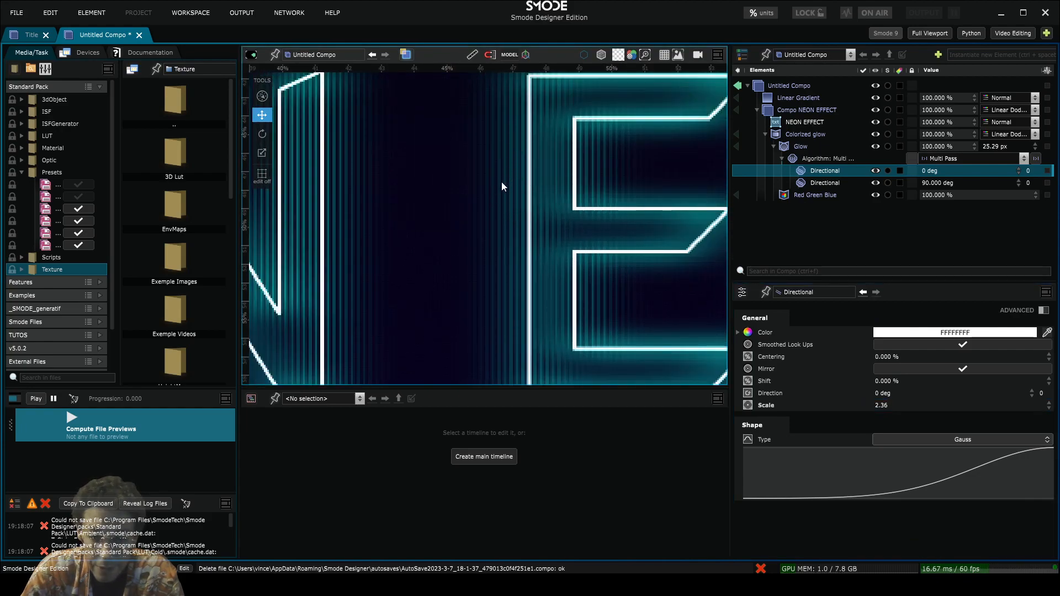
# Set the Glow's quality Budget to 104
pyautogui.click(800, 146)
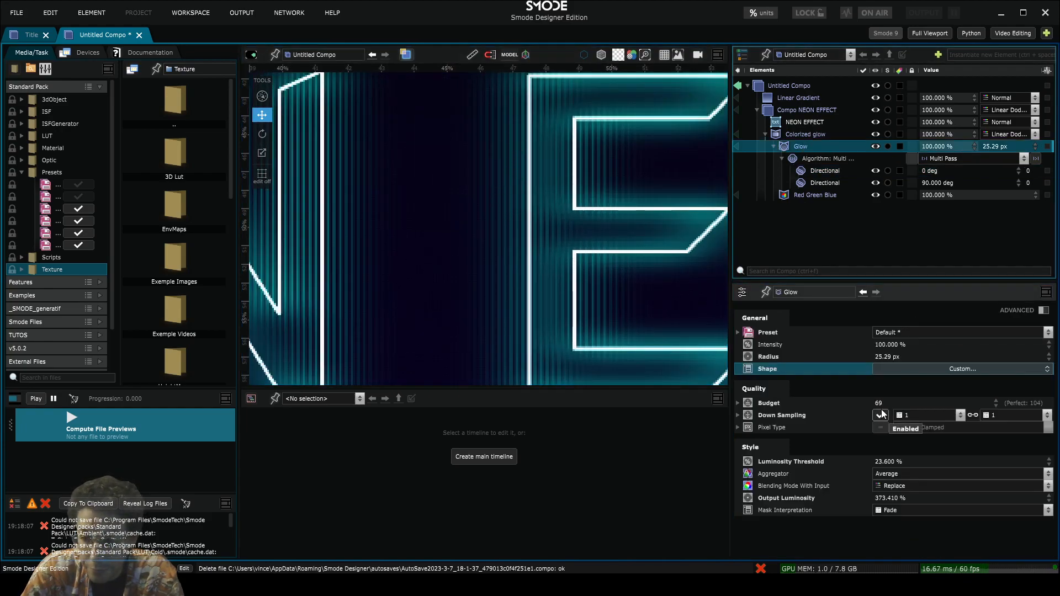
pyautogui.click(784, 403)
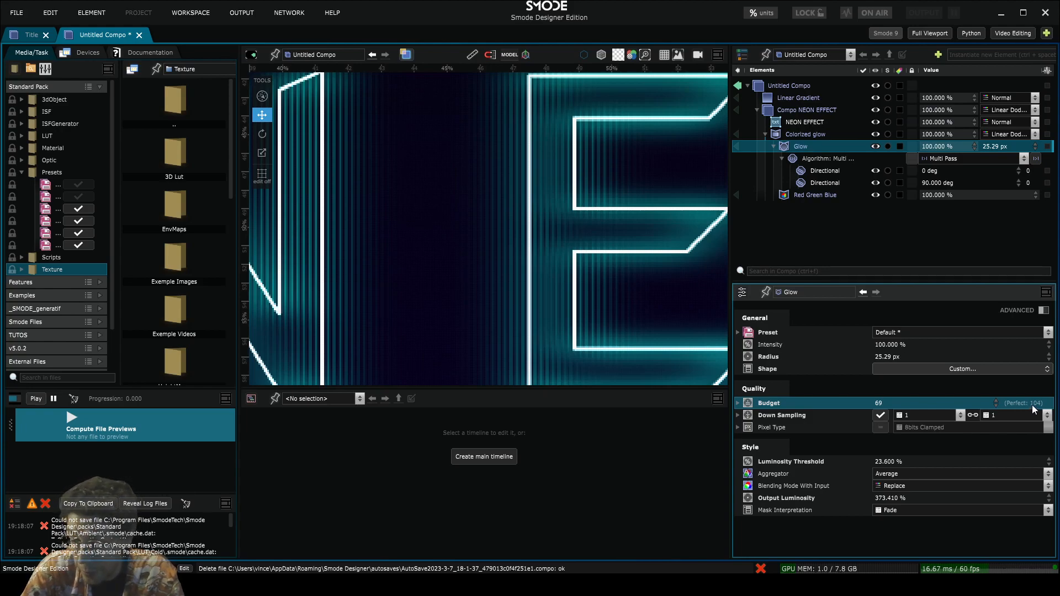
pyautogui.moveTo(891, 404); pyautogui.dragTo(894, 350)
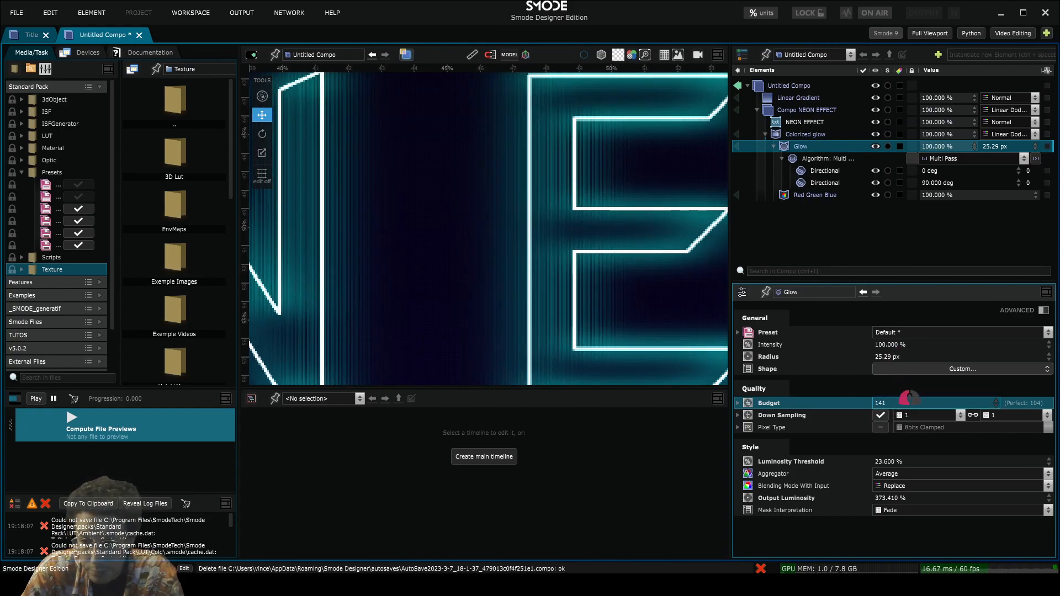
pyautogui.moveTo(909, 398)
pyautogui.mouseDown()
pyautogui.moveTo(904, 428)
pyautogui.moveTo(910, 417)
pyautogui.mouseUp()
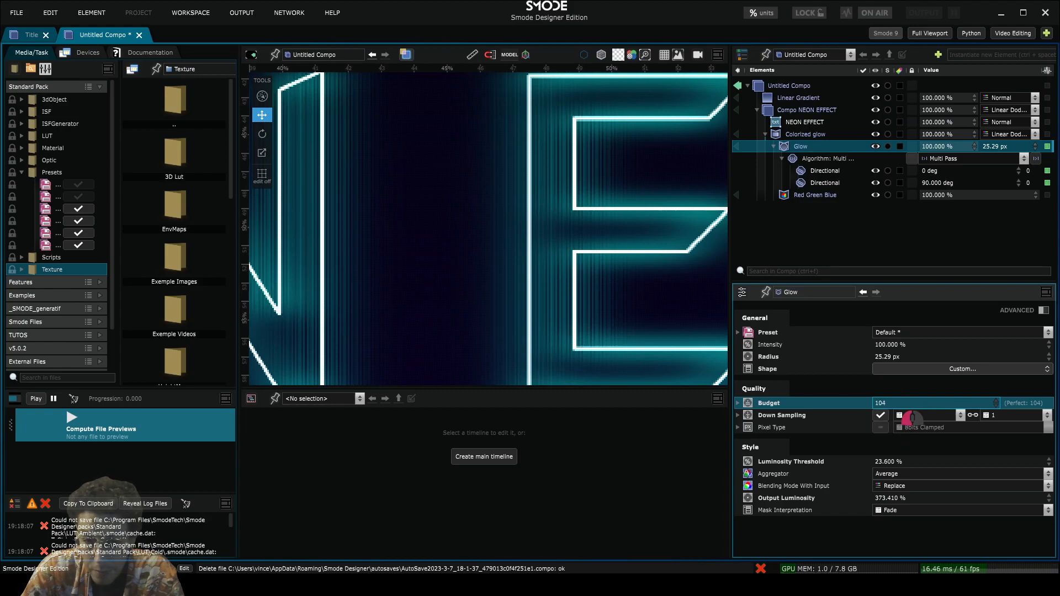
pyautogui.scroll(-5, 437, 255)
pyautogui.scroll(5, 486, 265)
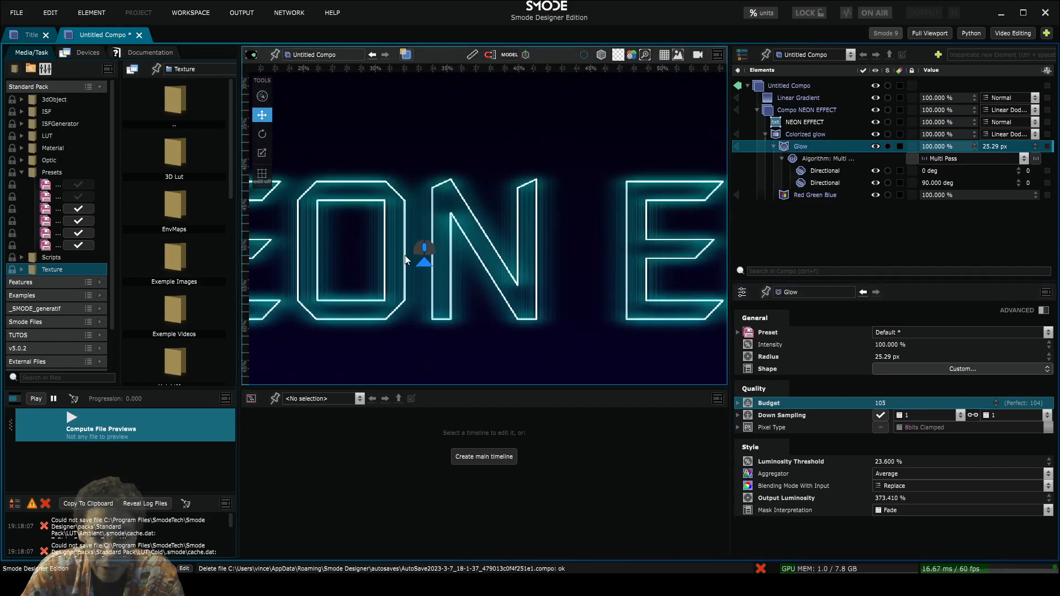
pyautogui.doubleClick(883, 407)
pyautogui.write('104')
pyautogui.press('Return')
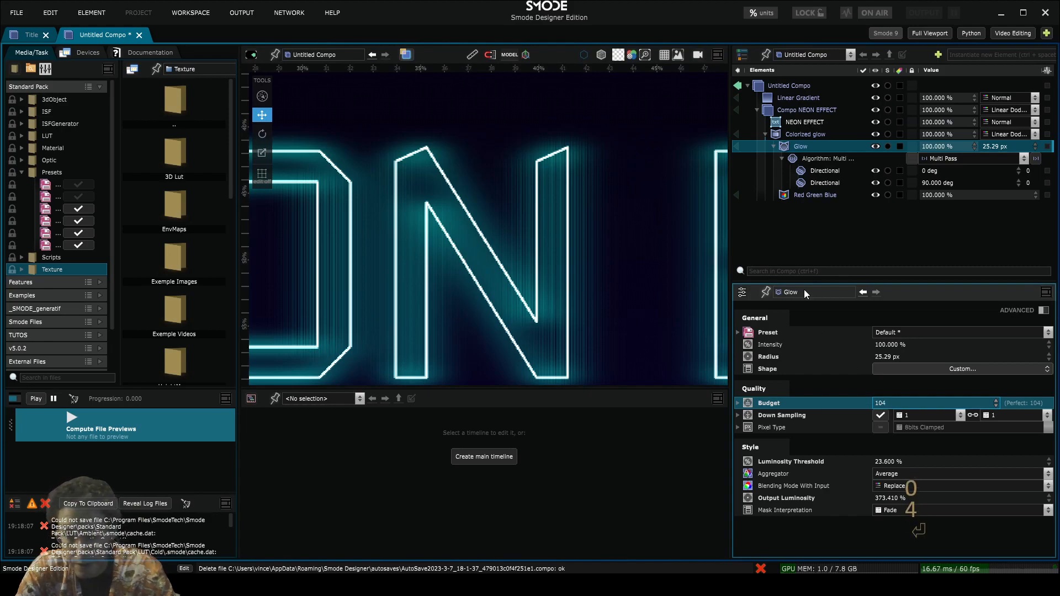
# Reset the Scale of the 0-degree Directional pass to 1 and check the glow up close
pyautogui.click(817, 185)
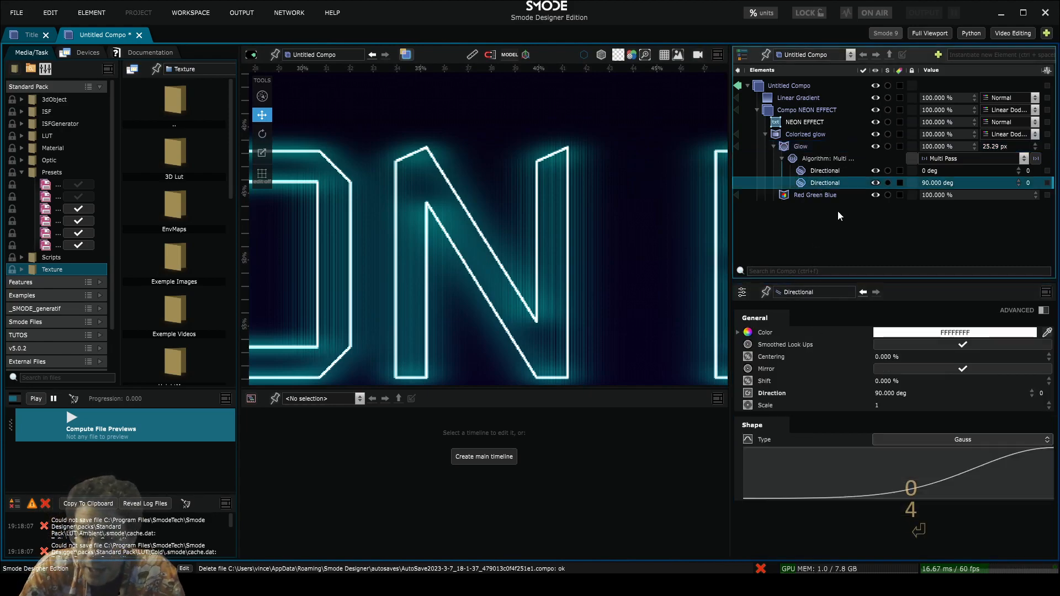
pyautogui.click(826, 172)
pyautogui.moveTo(884, 407); pyautogui.dragTo(908, 420)
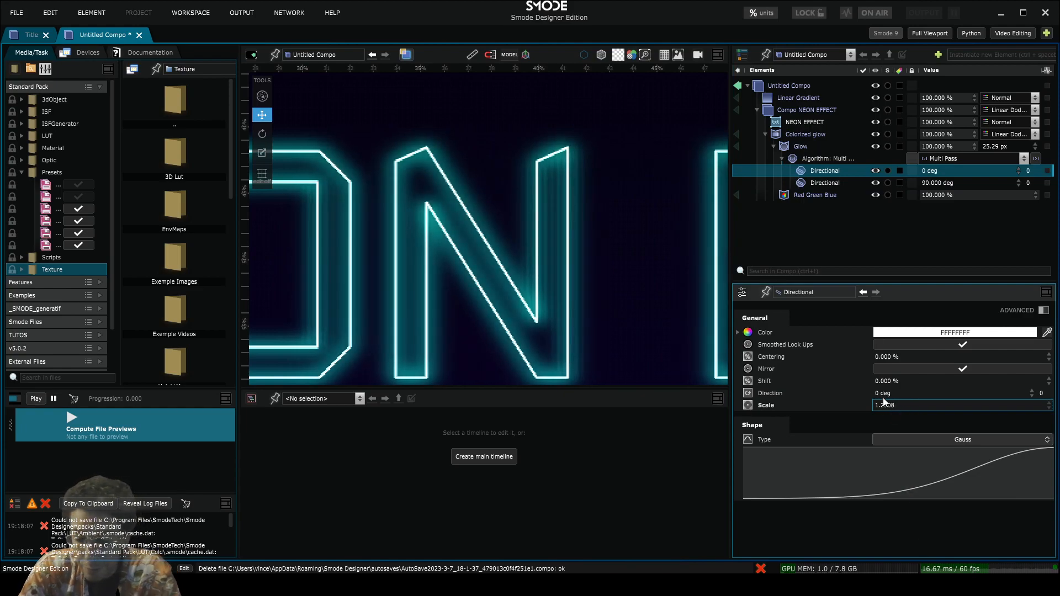
pyautogui.click(883, 406)
pyautogui.write('1')
pyautogui.press('Return')
pyautogui.scroll(5, 575, 218)
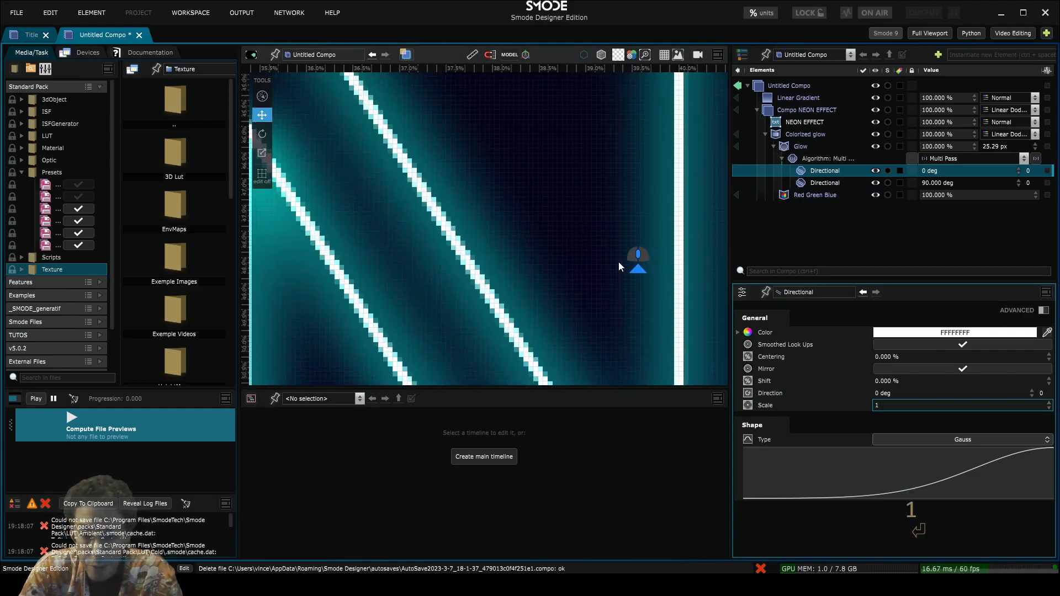
pyautogui.scroll(-5, 649, 246)
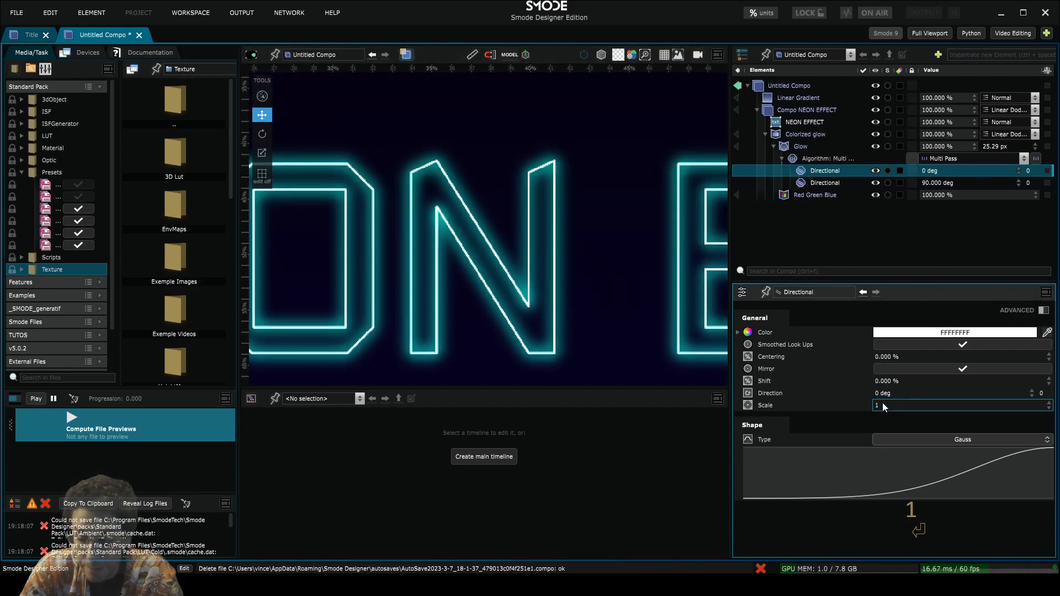
# Set the Scale of the 0-degree Directional pass to 1.58, undoing a trial increase beyond it
pyautogui.moveTo(882, 403); pyautogui.dragTo(884, 364)
pyautogui.scroll(-4, 530, 312)
pyautogui.moveTo(501, 310); pyautogui.dragTo(599, 326)
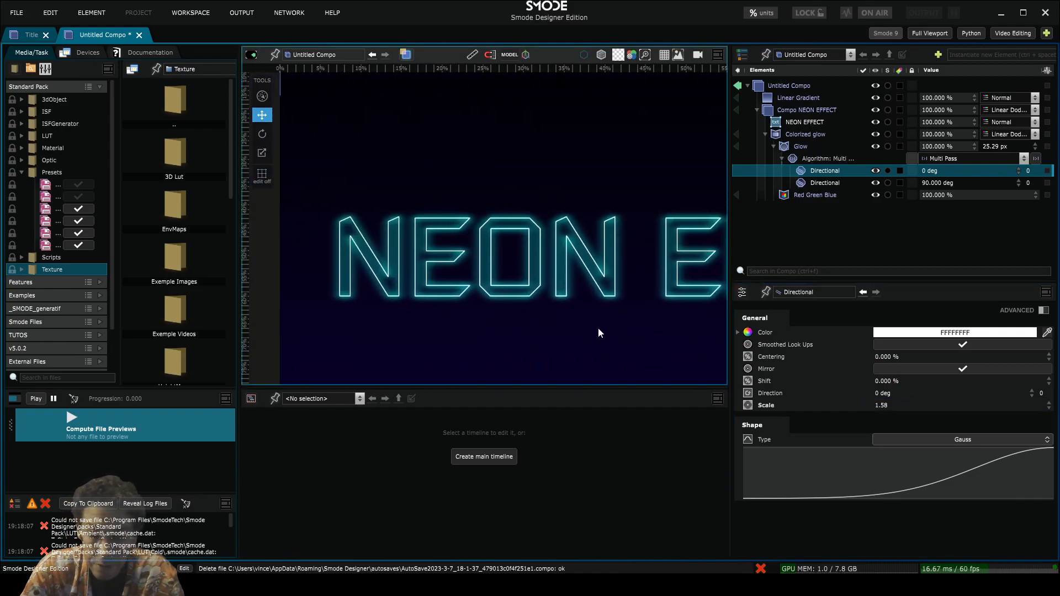
pyautogui.moveTo(888, 406); pyautogui.dragTo(865, 317)
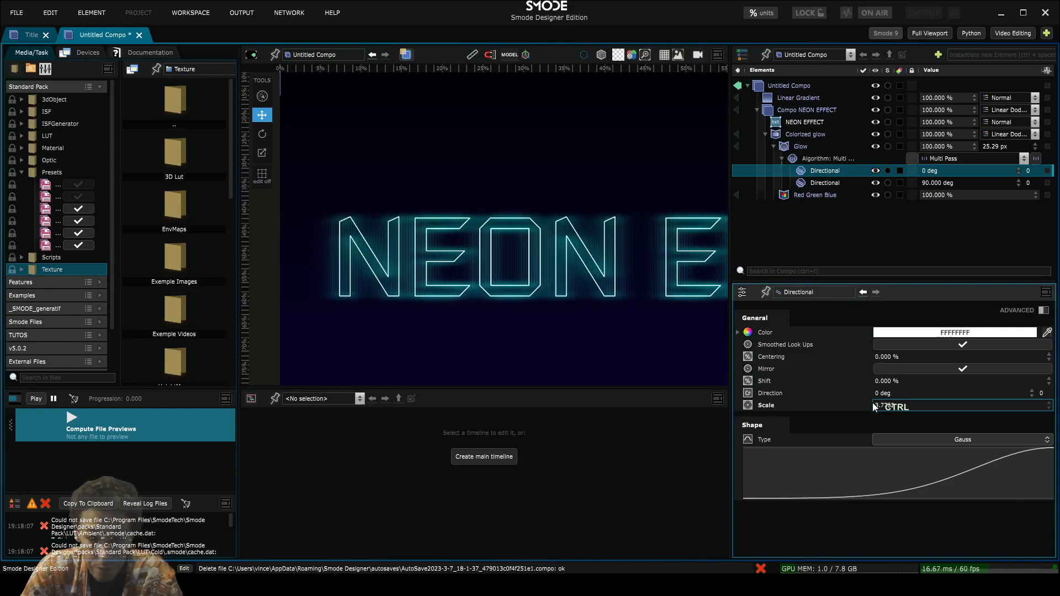
pyautogui.hotkey('ctrl', 'z')
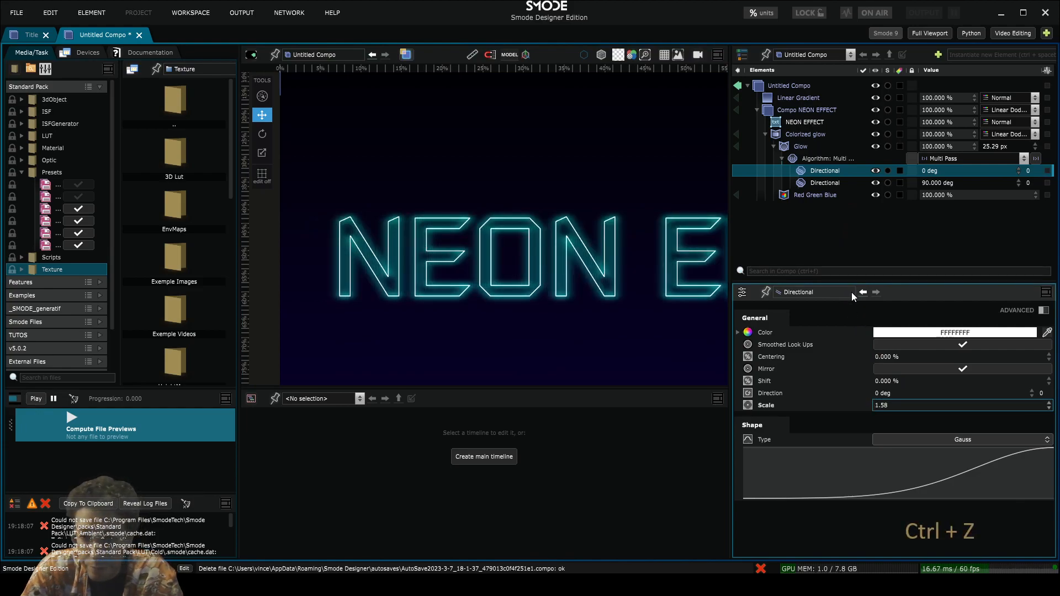
# Collapse the Colorized glow overlay and examine the glow on the letters up close
pyautogui.click(766, 135)
pyautogui.scroll(4, 481, 248)
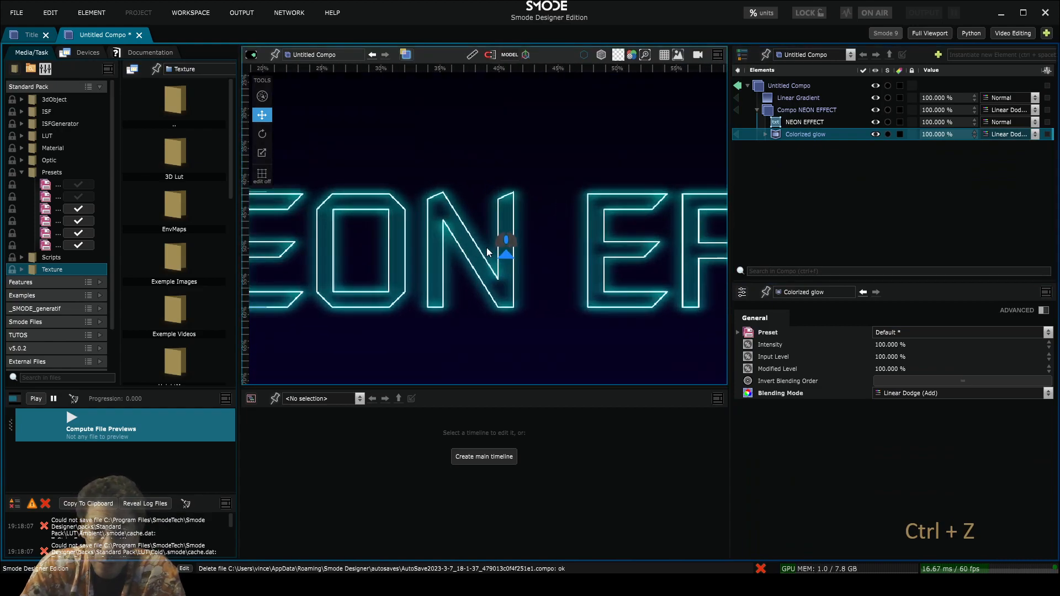
pyautogui.scroll(2, 488, 260)
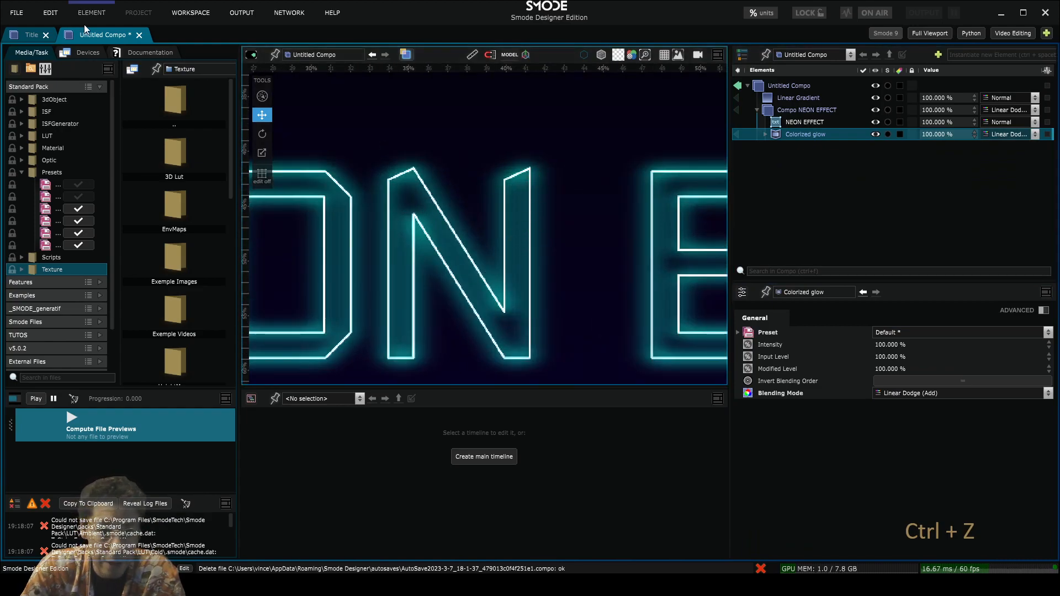
# Examine the finished neon lettering up close in the Title compo, and return to the Untitled Compo
pyautogui.click(24, 34)
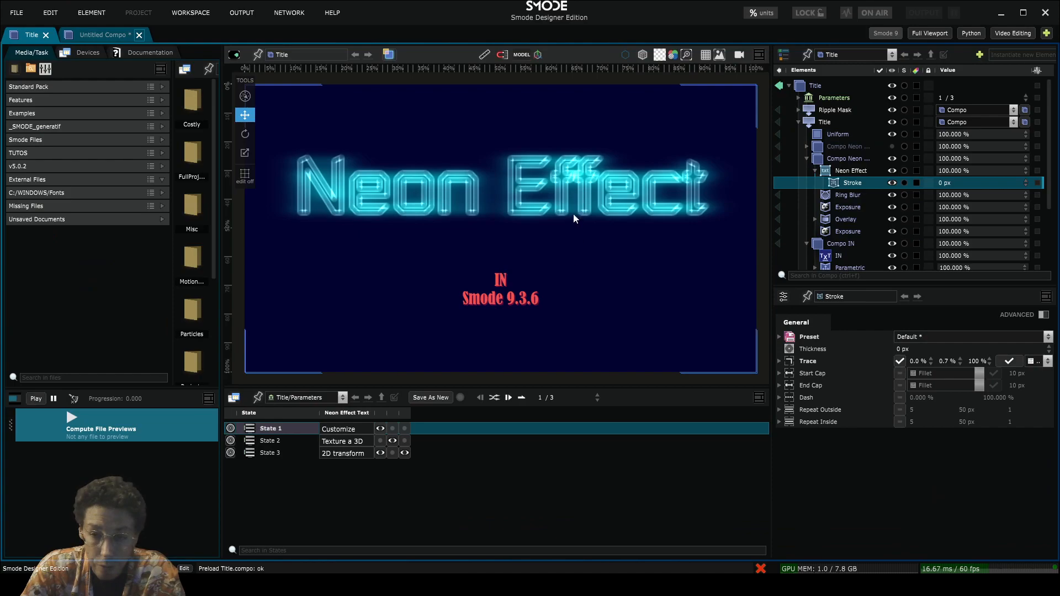
pyautogui.scroll(4, 553, 194)
pyautogui.moveTo(518, 149); pyautogui.dragTo(483, 257)
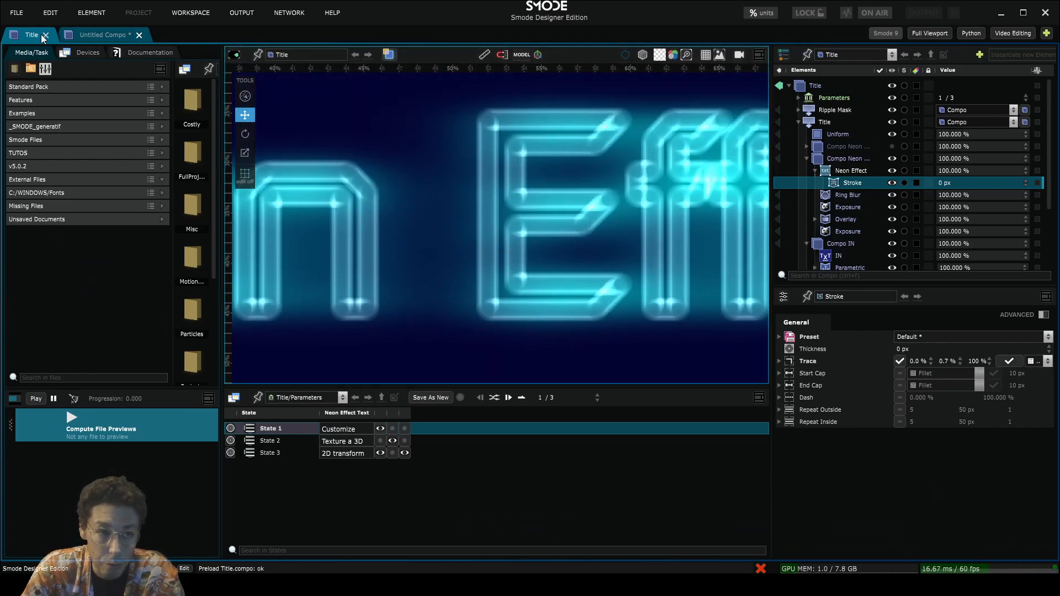
pyautogui.click(101, 34)
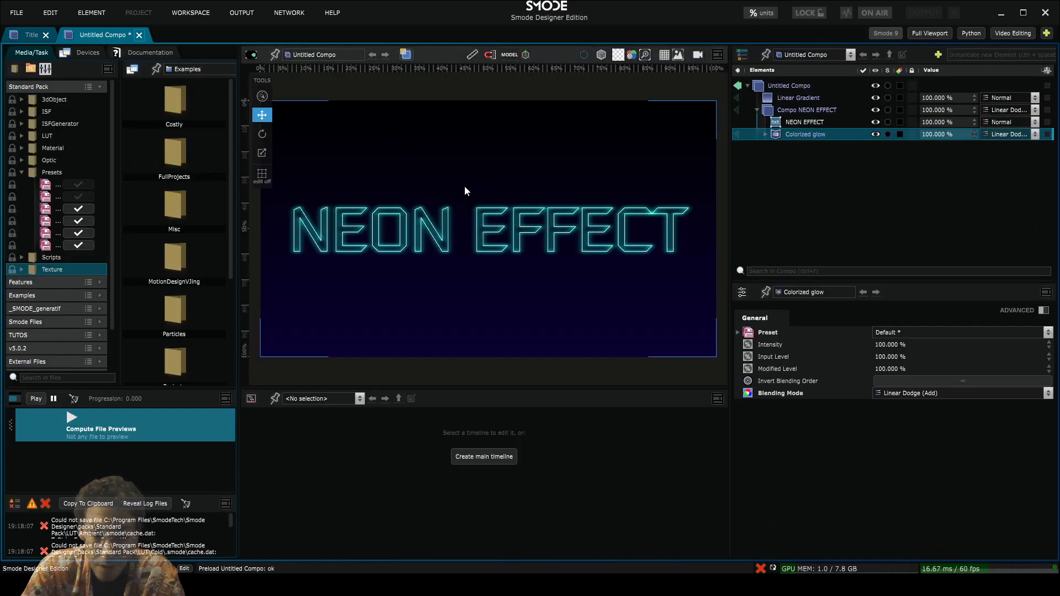
# Add a Blur modifier to Compo NEON EFFECT and place it between the NEON EFFECT text and the Colorized glow
pyautogui.scroll(5, 521, 277)
pyautogui.rightClick(787, 110)
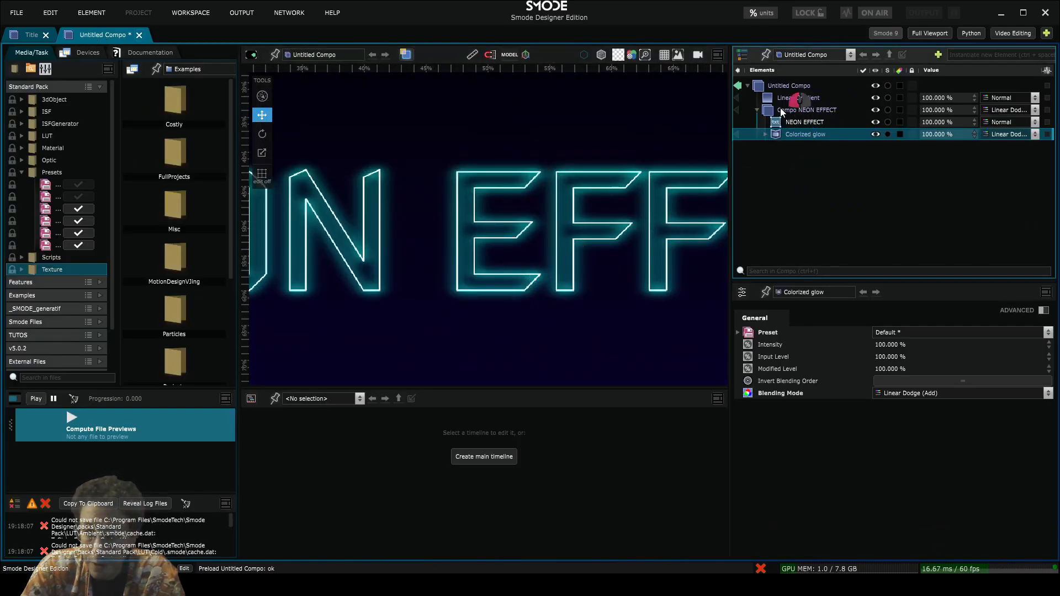
pyautogui.moveTo(680, 287)
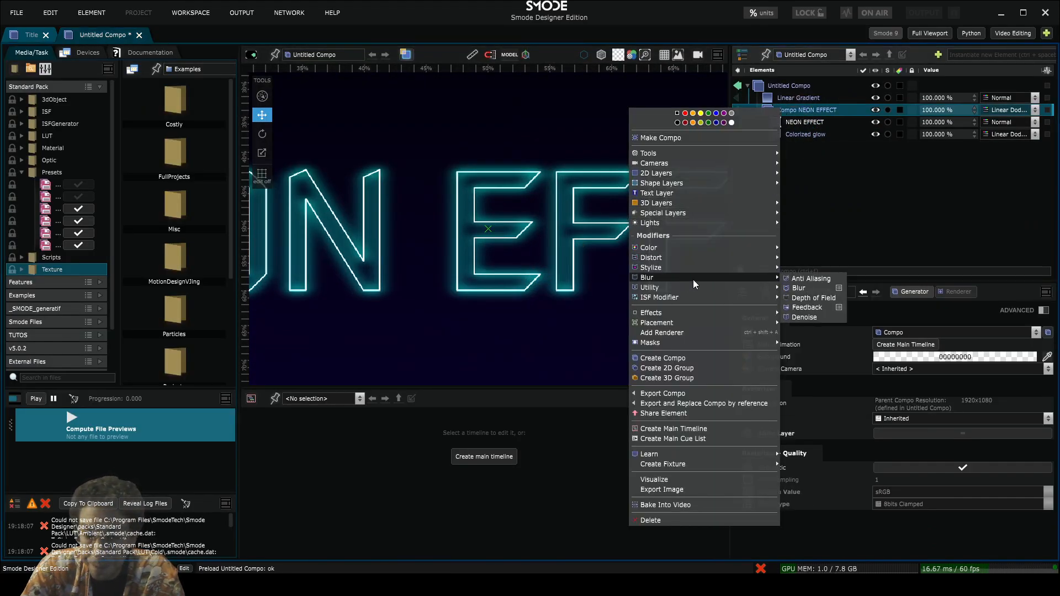
pyautogui.click(816, 290)
pyautogui.moveTo(790, 147); pyautogui.dragTo(792, 129)
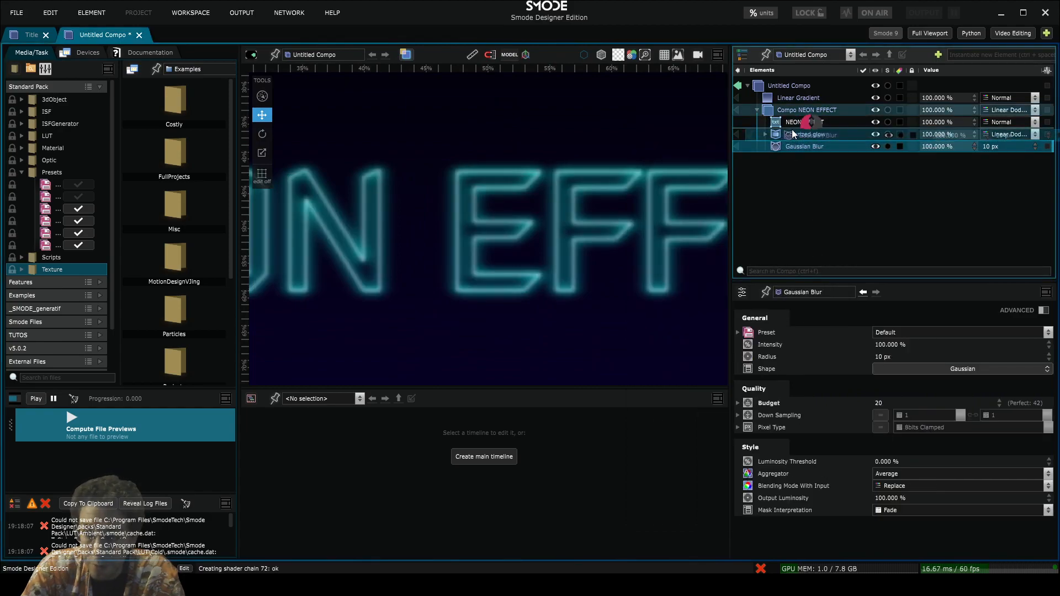
# Hide the Colorized glow, change the blur's Shape to Ring and set its Radius to 7.7 px
pyautogui.click(797, 146)
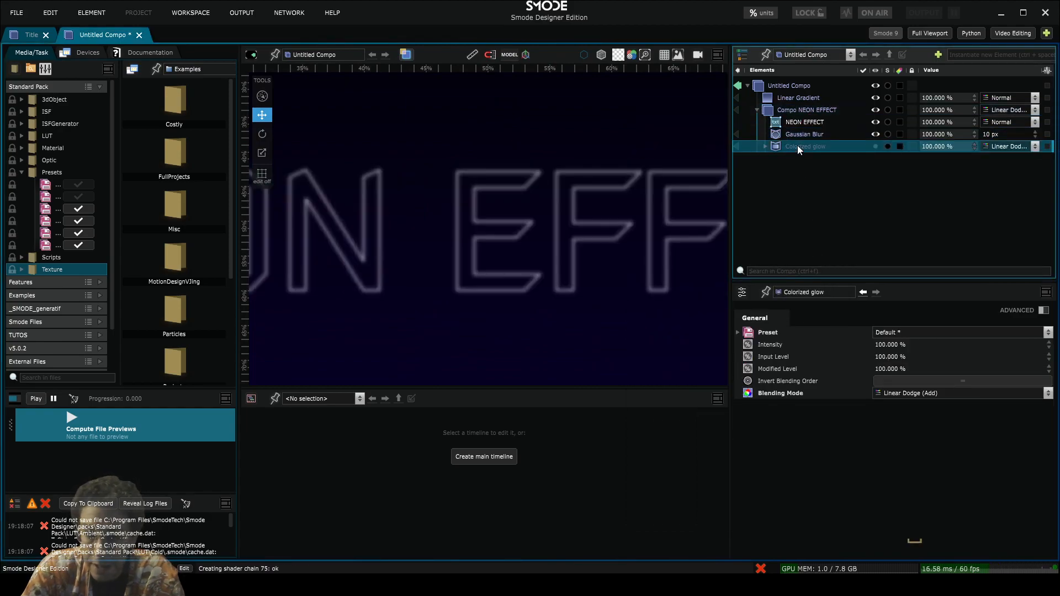
pyautogui.click(797, 134)
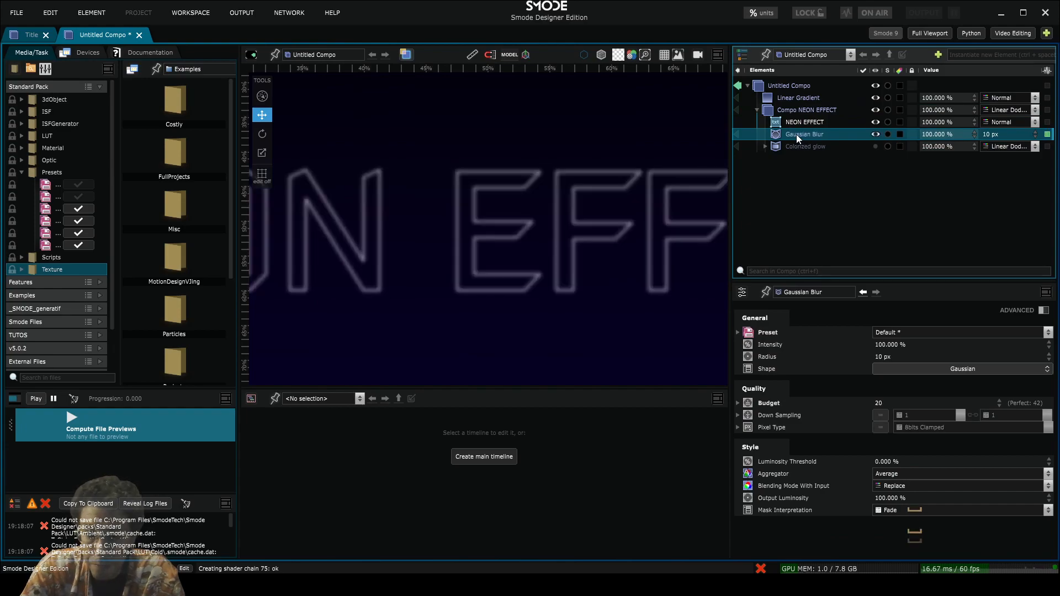
pyautogui.click(928, 370)
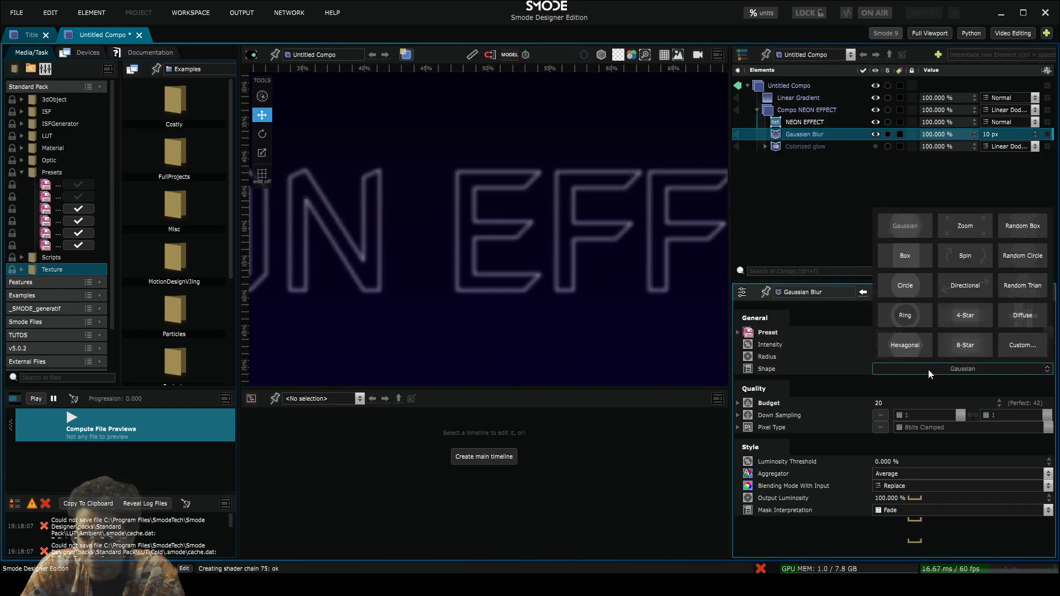
pyautogui.click(905, 316)
pyautogui.scroll(4, 503, 233)
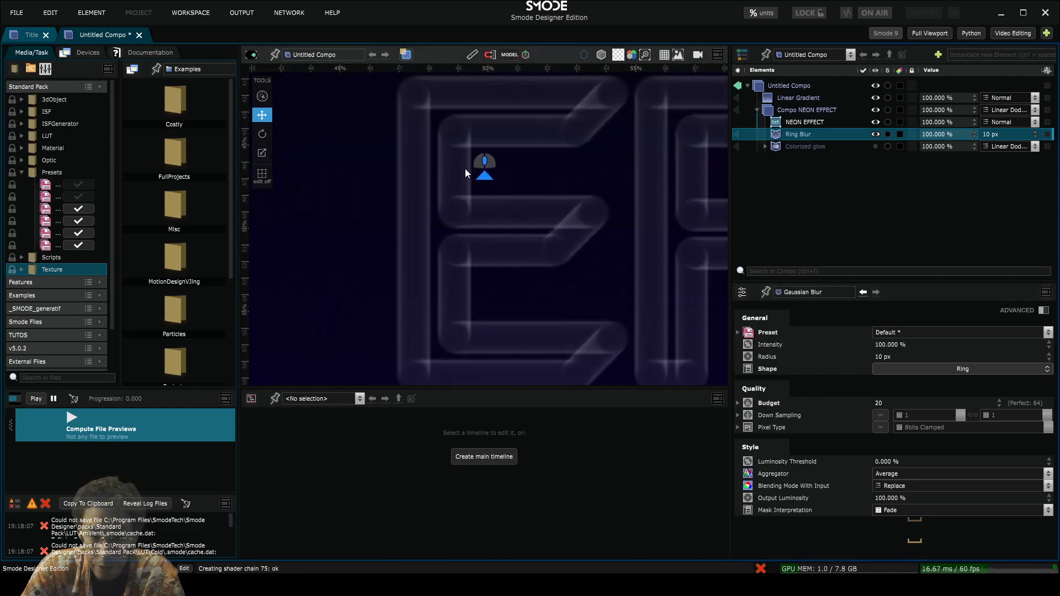
pyautogui.scroll(-4, 488, 211)
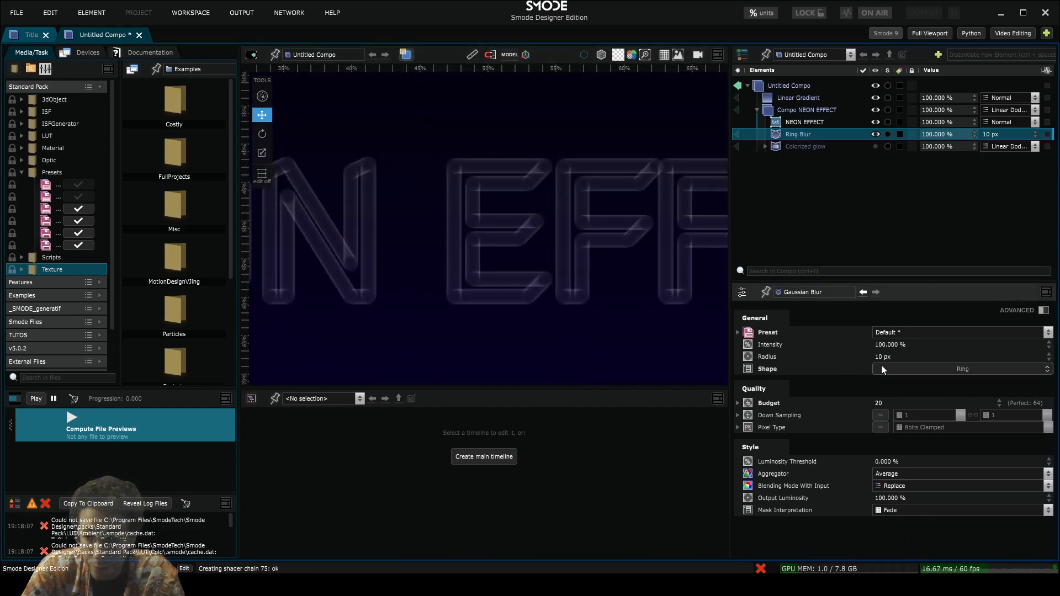
pyautogui.moveTo(882, 358); pyautogui.dragTo(917, 356)
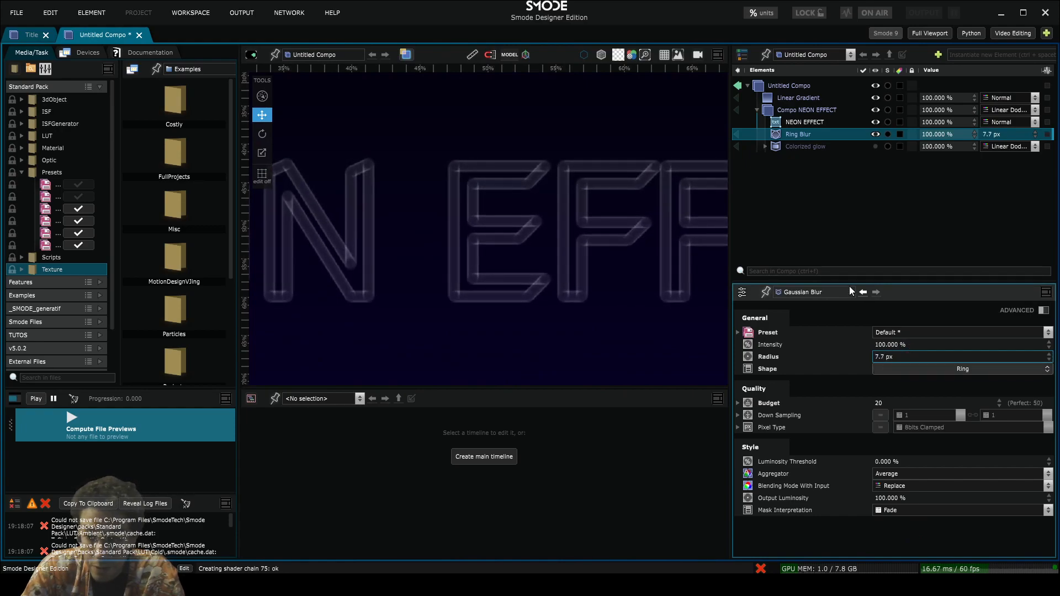
# Compare the Ring Blur's input with its output and reset the NEON EFFECT text's Stroke thickness to 2 px
pyautogui.click(794, 120)
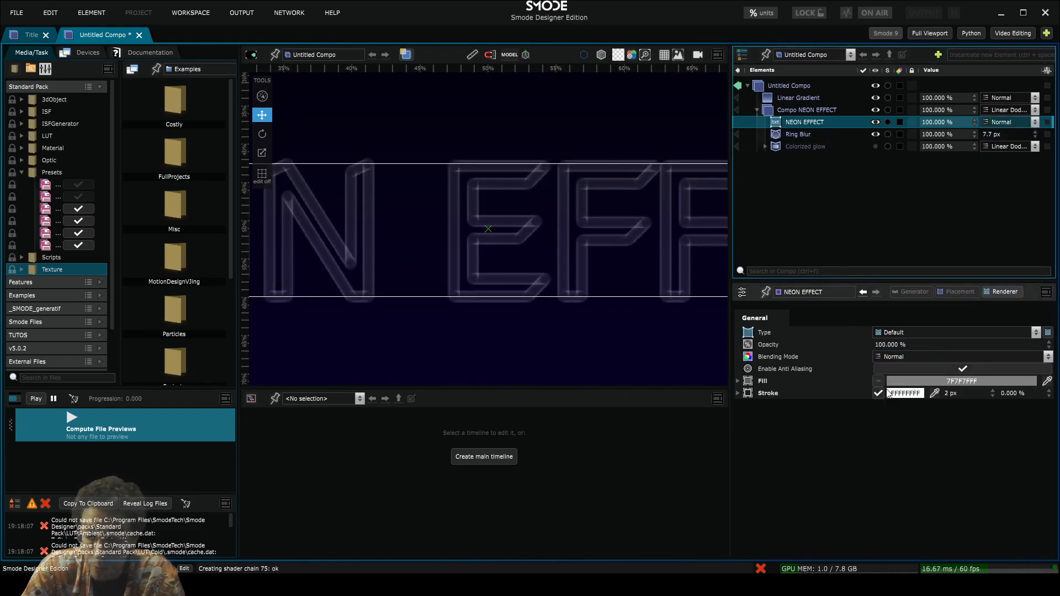
pyautogui.click(740, 134)
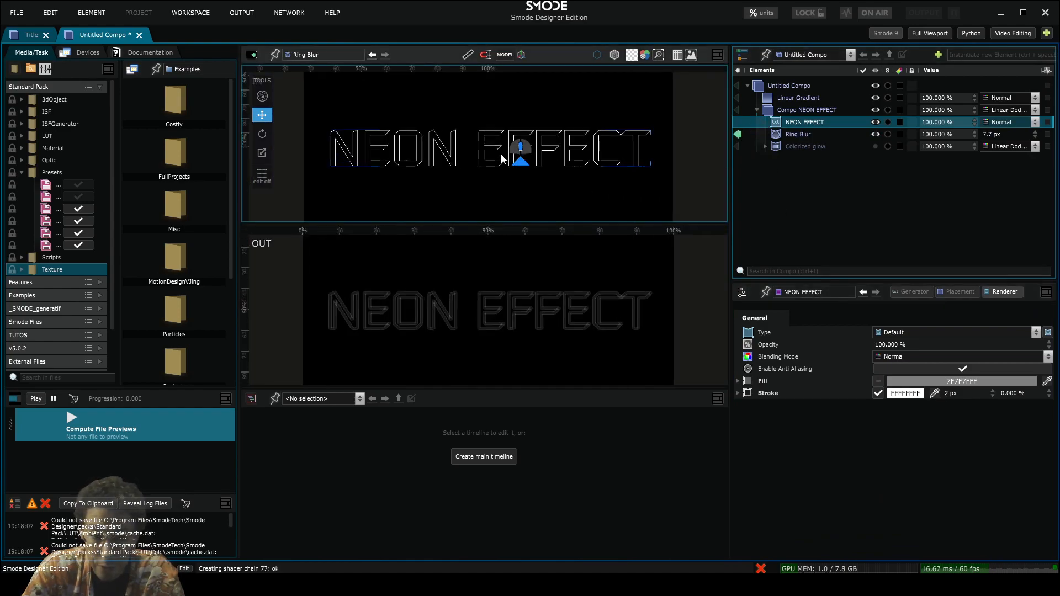
pyautogui.scroll(5, 502, 155)
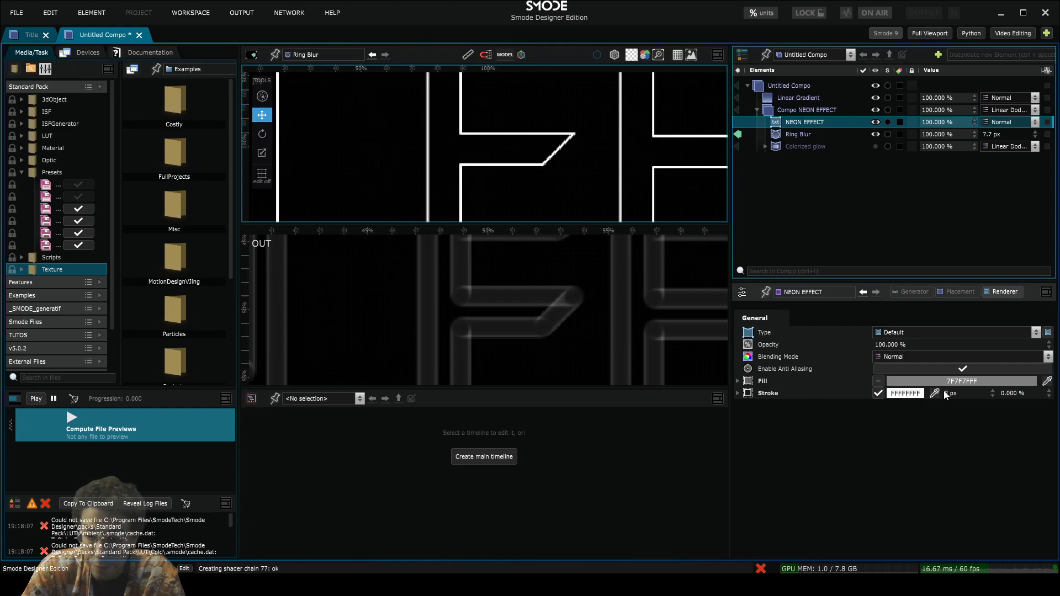
pyautogui.moveTo(953, 398)
pyautogui.mouseDown()
pyautogui.moveTo(964, 442)
pyautogui.moveTo(954, 274)
pyautogui.moveTo(977, 429)
pyautogui.moveTo(966, 357)
pyautogui.moveTo(954, 400)
pyautogui.moveTo(972, 389)
pyautogui.moveTo(956, 395)
pyautogui.mouseUp()
pyautogui.write('2')
pyautogui.press('Return')
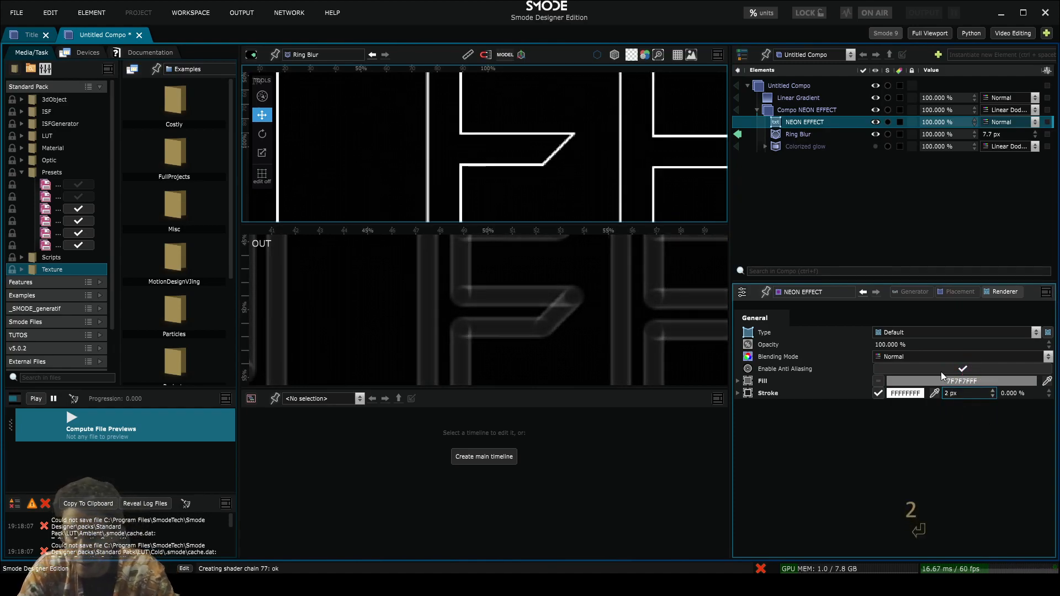
pyautogui.click(739, 134)
pyautogui.scroll(5, 545, 246)
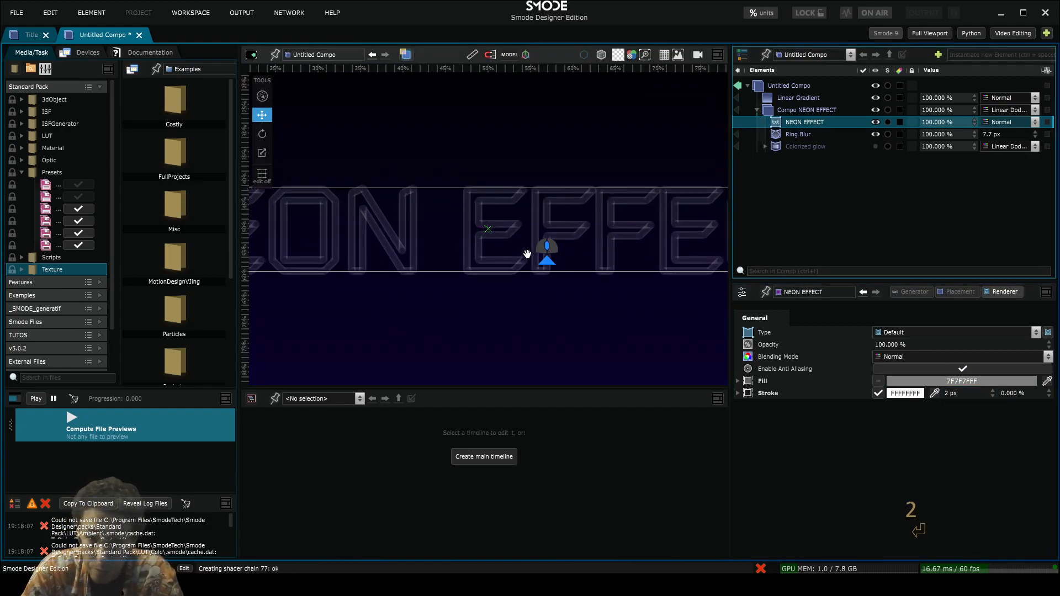
# Show the Colorized glow again and switch the Ring Blur off and on to compare the lettering
pyautogui.click(793, 148)
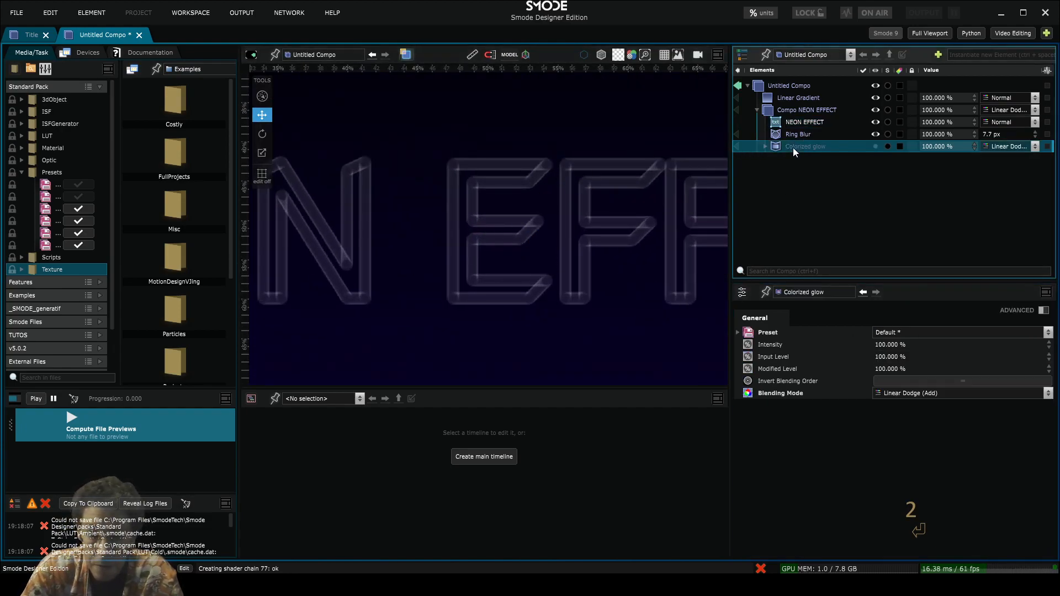
pyautogui.press('space')
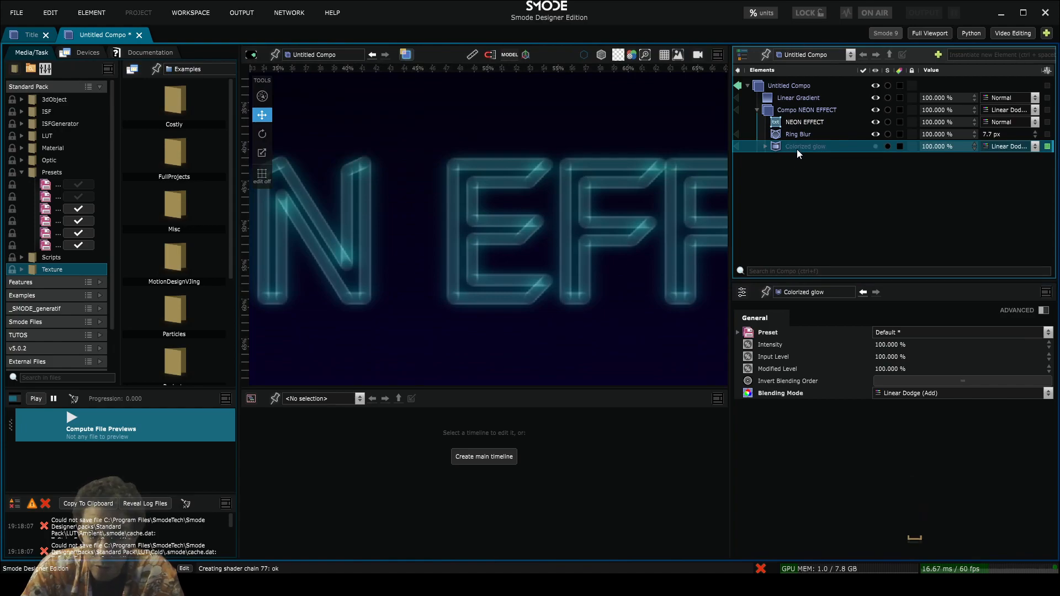
pyautogui.click(798, 134)
pyautogui.press('space')
pyautogui.press('space')
pyautogui.press('space')
pyautogui.press('space')
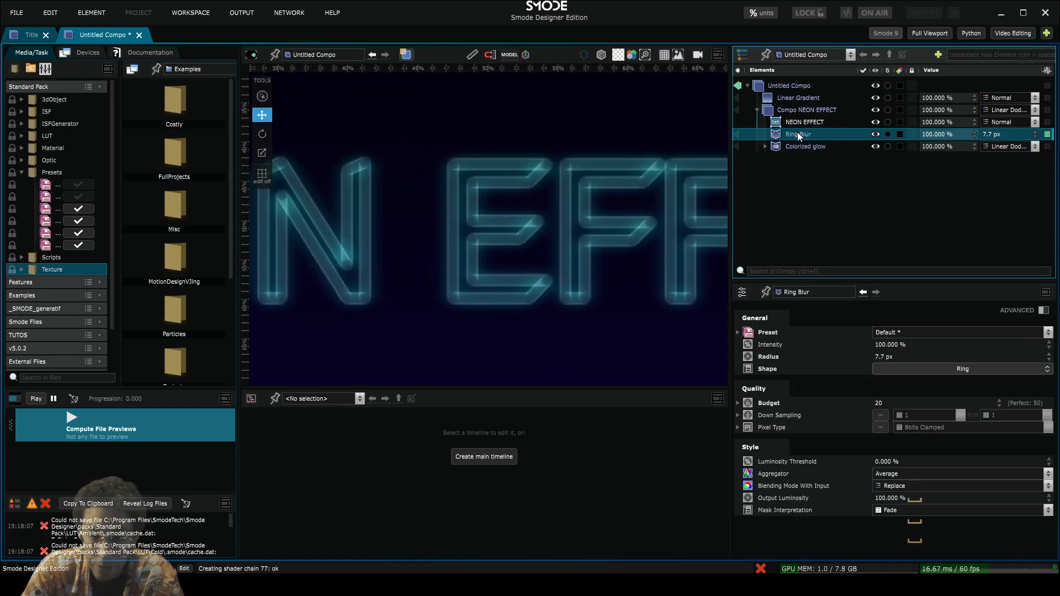
# Switch the Colorized glow off and on repeatedly to examine what it adds to the ring-blurred letters, leaving it shown
pyautogui.click(800, 147)
pyautogui.press('space')
pyautogui.press('space')
pyautogui.press('space')
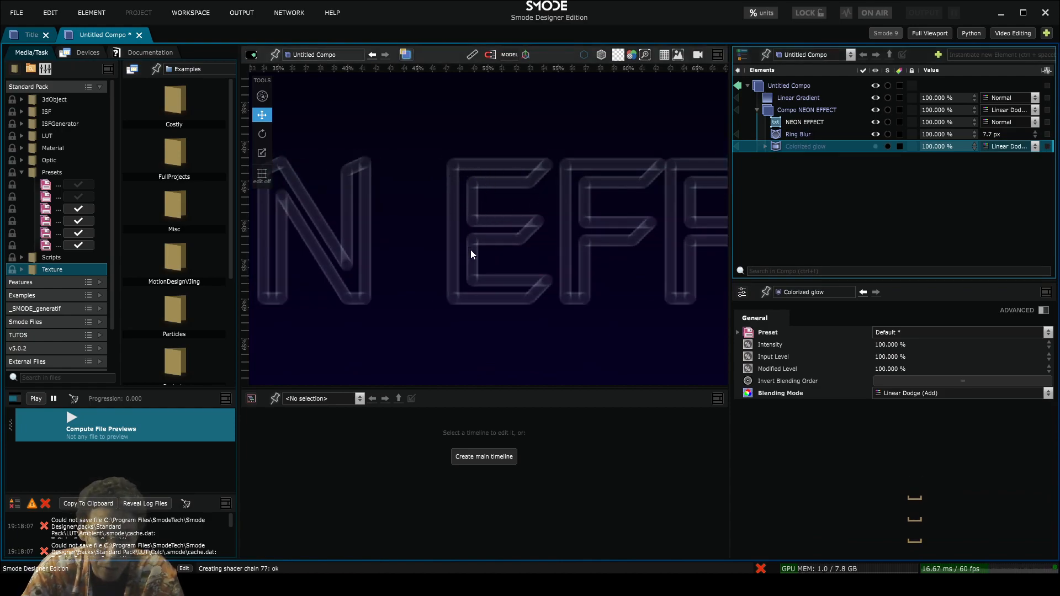
pyautogui.press('space')
pyautogui.press('space')
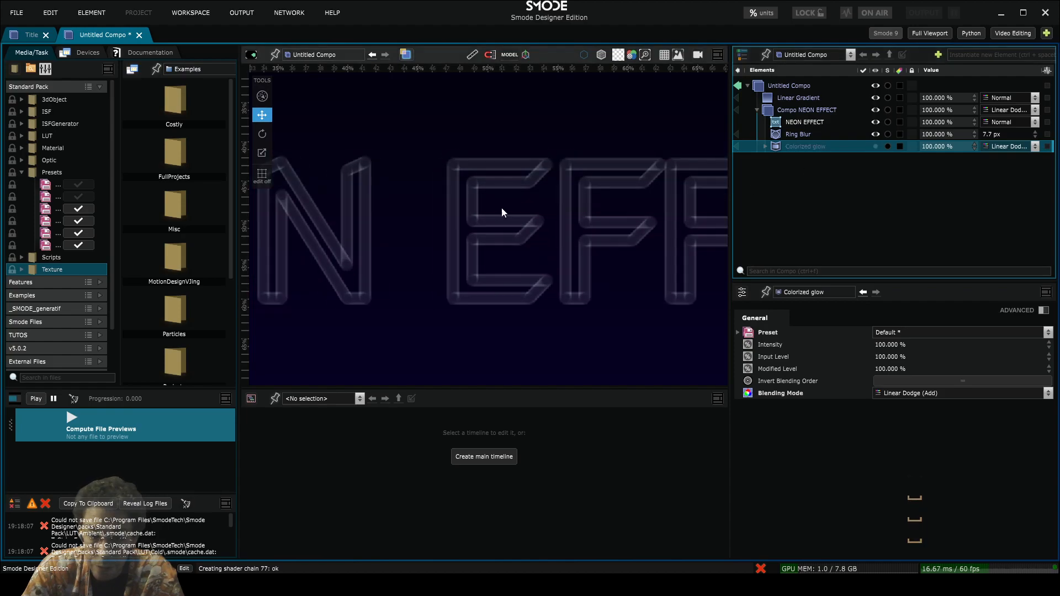
pyautogui.scroll(3, 575, 204)
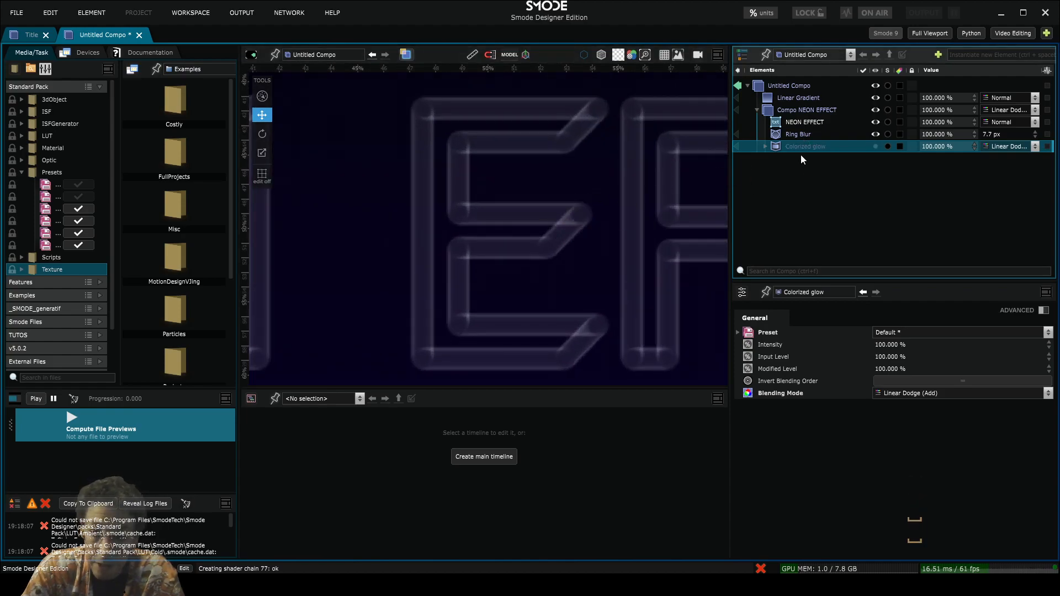
pyautogui.press('space')
pyautogui.scroll(-2, 841, 158)
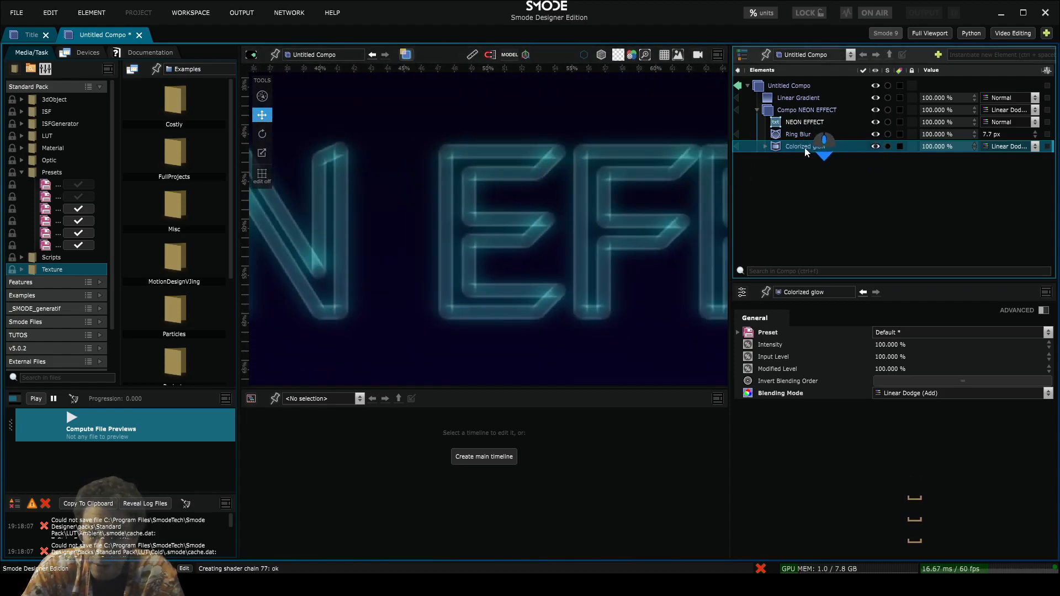
pyautogui.press('space')
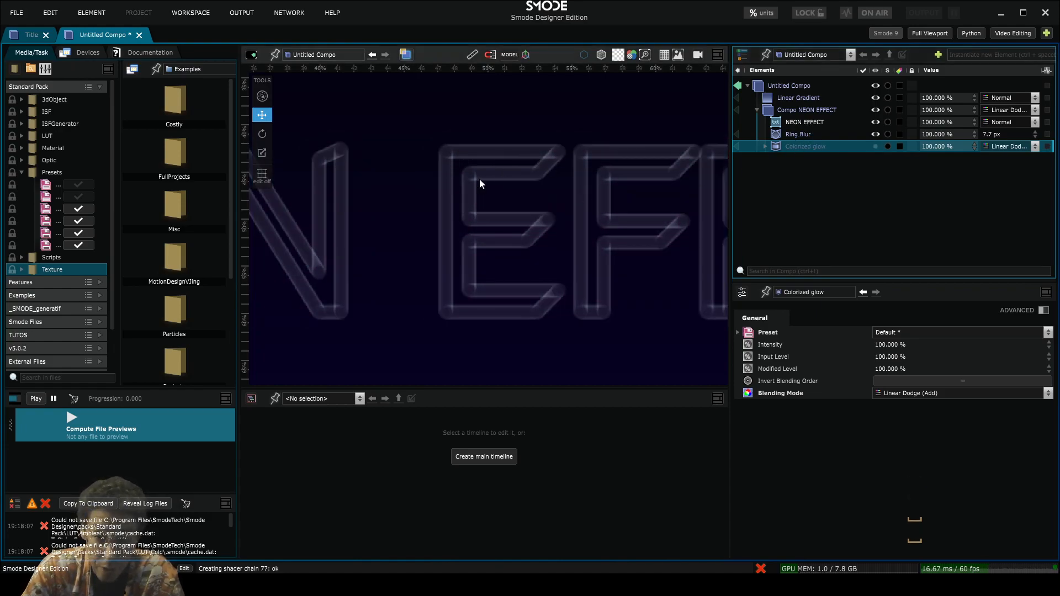
pyautogui.press('space')
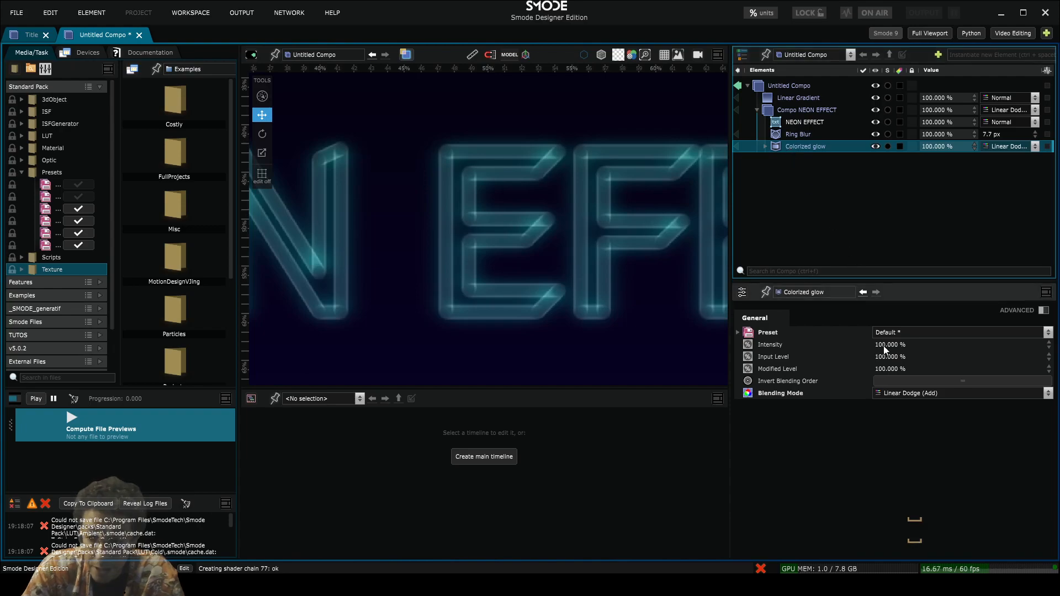
# Set the Luminosity Threshold of the Glow inside the Colorized glow overlay to 29.2 %
pyautogui.click(765, 147)
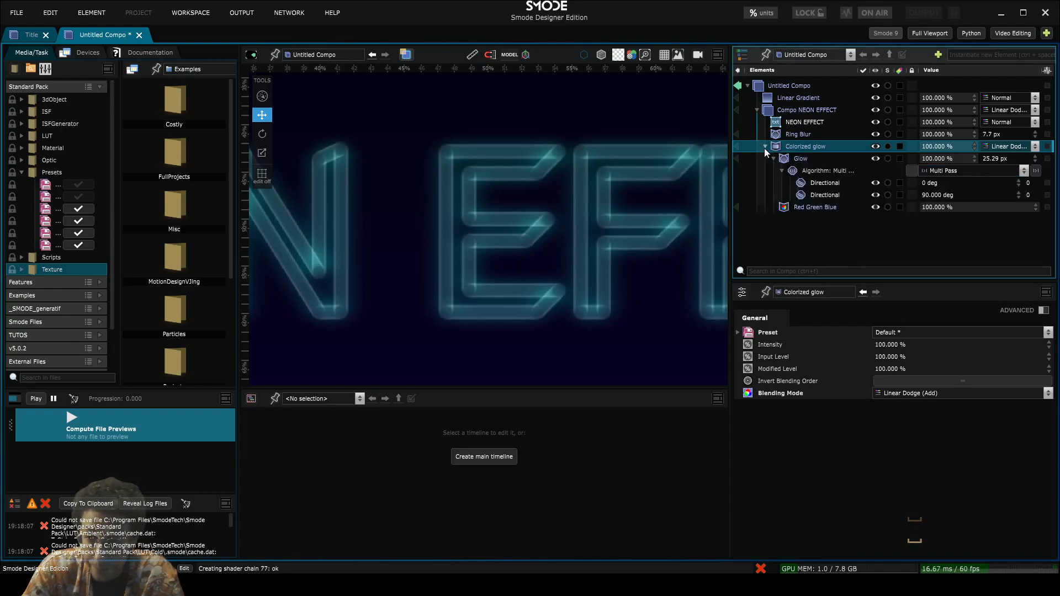
pyautogui.click(797, 159)
pyautogui.moveTo(892, 467); pyautogui.dragTo(904, 435)
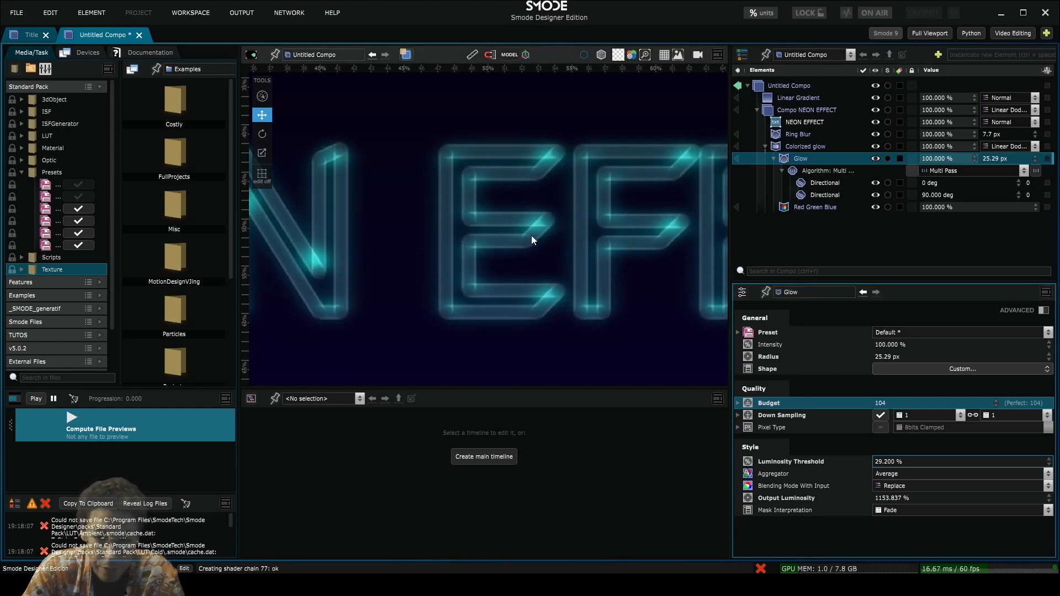
pyautogui.scroll(-2, 533, 238)
pyautogui.scroll(6, 435, 252)
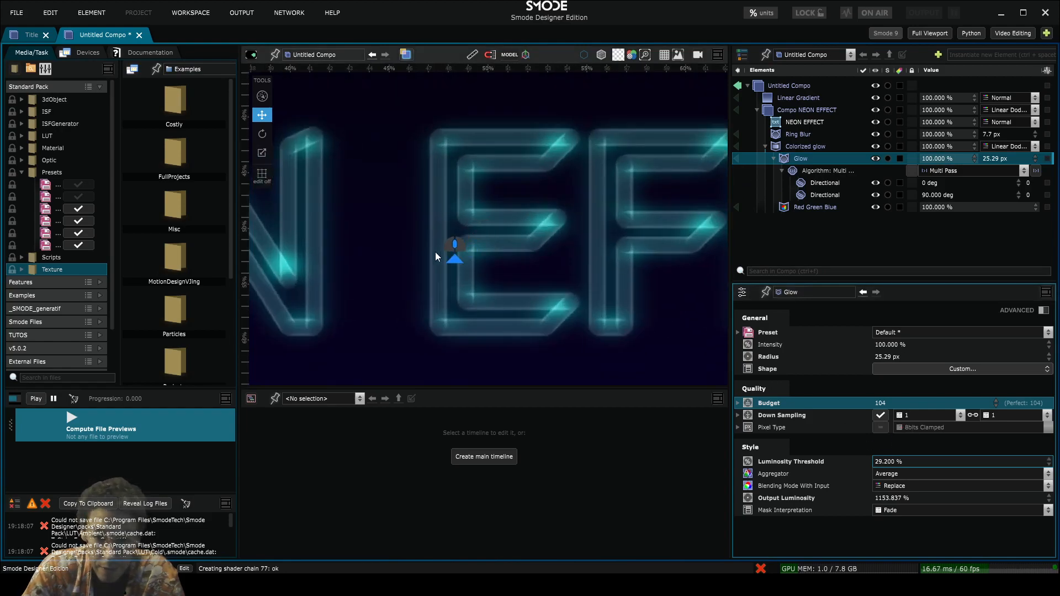
# Compare the letters with and without the Colorized glow, and set the 0-degree Directional pass's Scale to 1
pyautogui.click(784, 148)
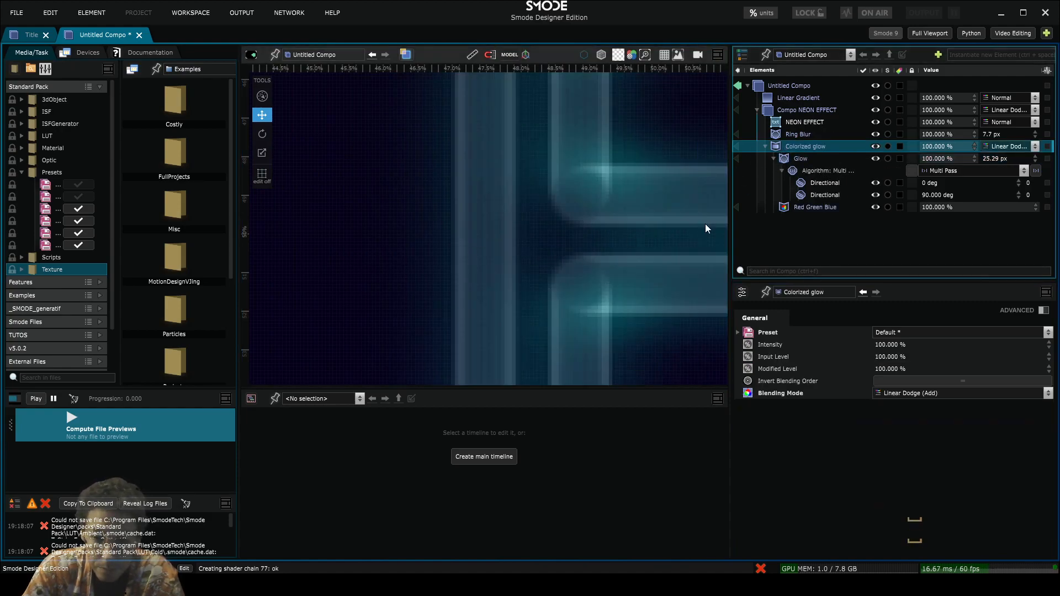
pyautogui.click(812, 182)
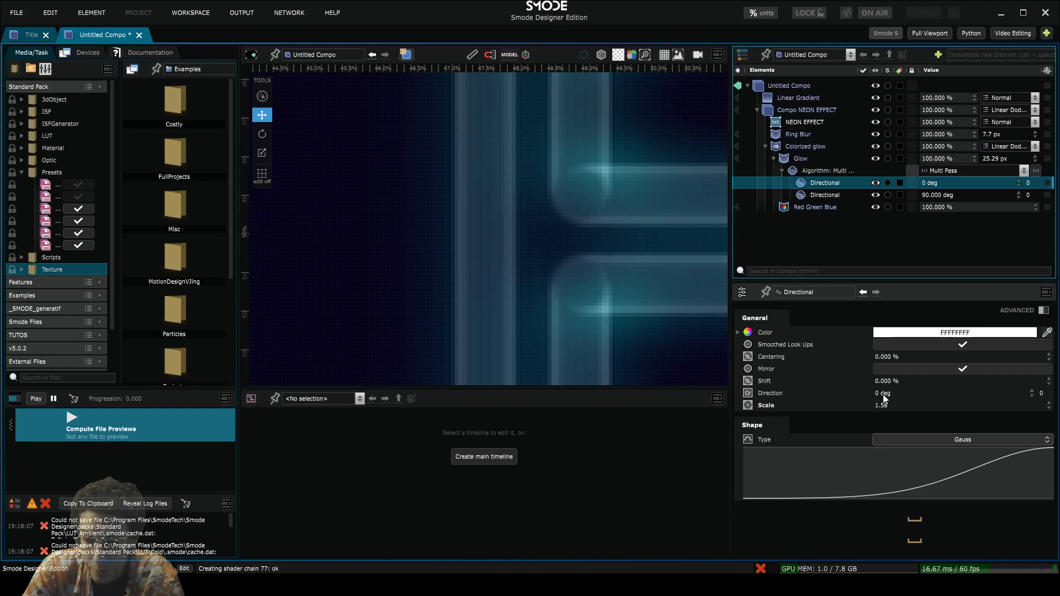
pyautogui.press('1')
pyautogui.press('Return')
pyautogui.click(884, 408)
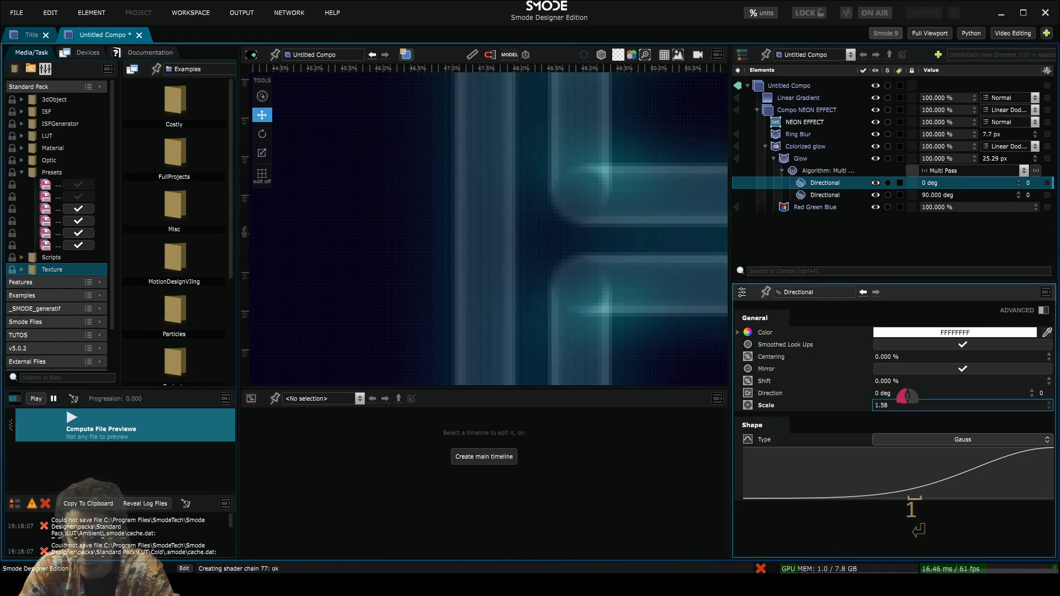
pyautogui.write('1')
pyautogui.press('Return')
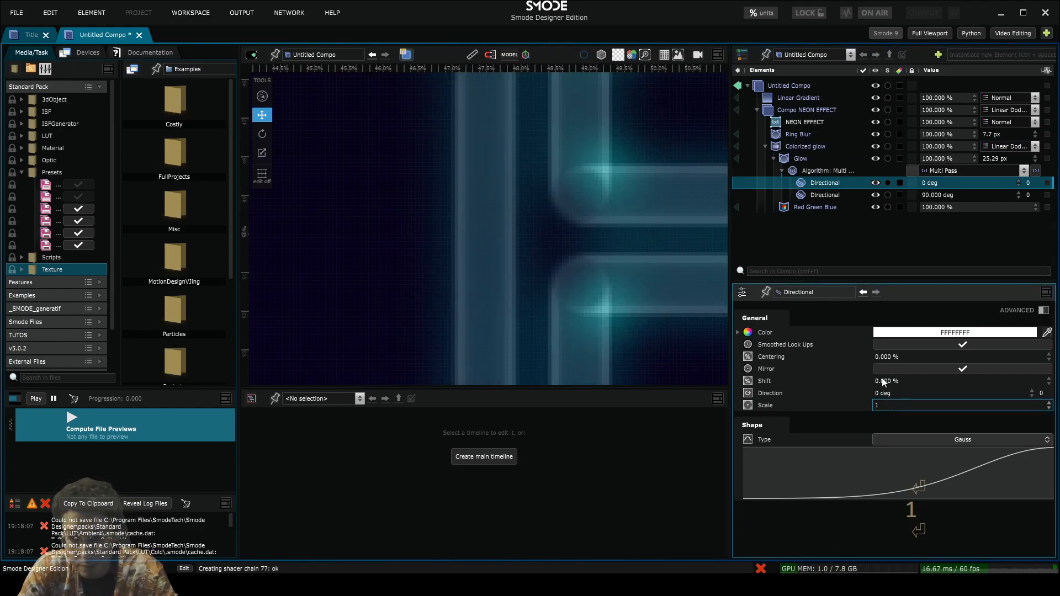
# Collapse the Colorized glow overlay and review the glow across several letters together with the Ring Blur
pyautogui.click(765, 146)
pyautogui.scroll(-3, 499, 195)
pyautogui.scroll(-3, 500, 196)
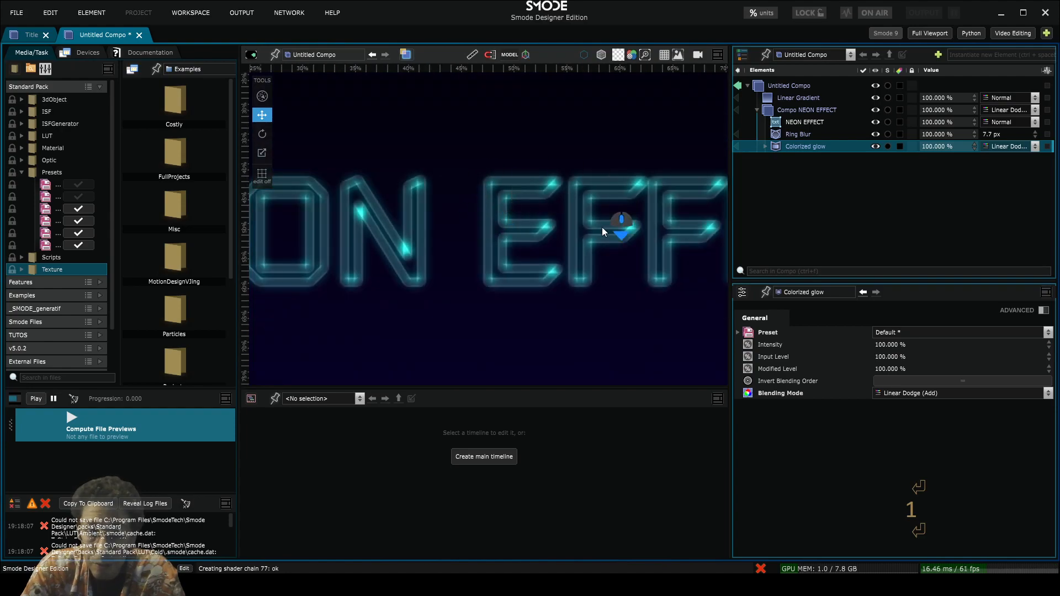
pyautogui.click(795, 134)
pyautogui.click(798, 147)
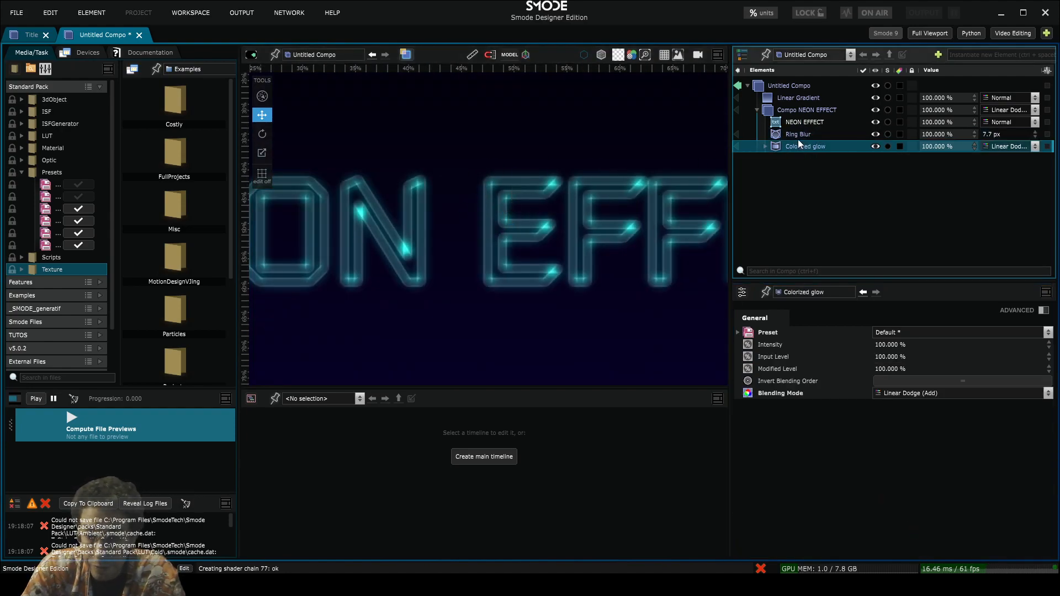
# Add an Exposure modifier to Compo NEON EFFECT between the Ring Blur and the Colorized glow, with its Exposure set to 0.8
pyautogui.rightClick(788, 114)
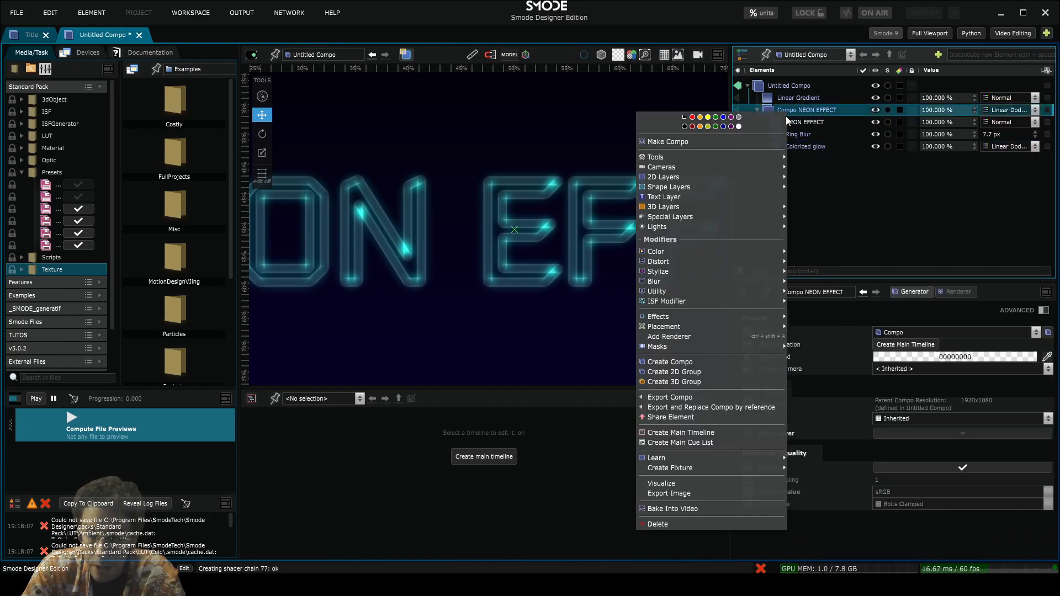
pyautogui.moveTo(694, 262)
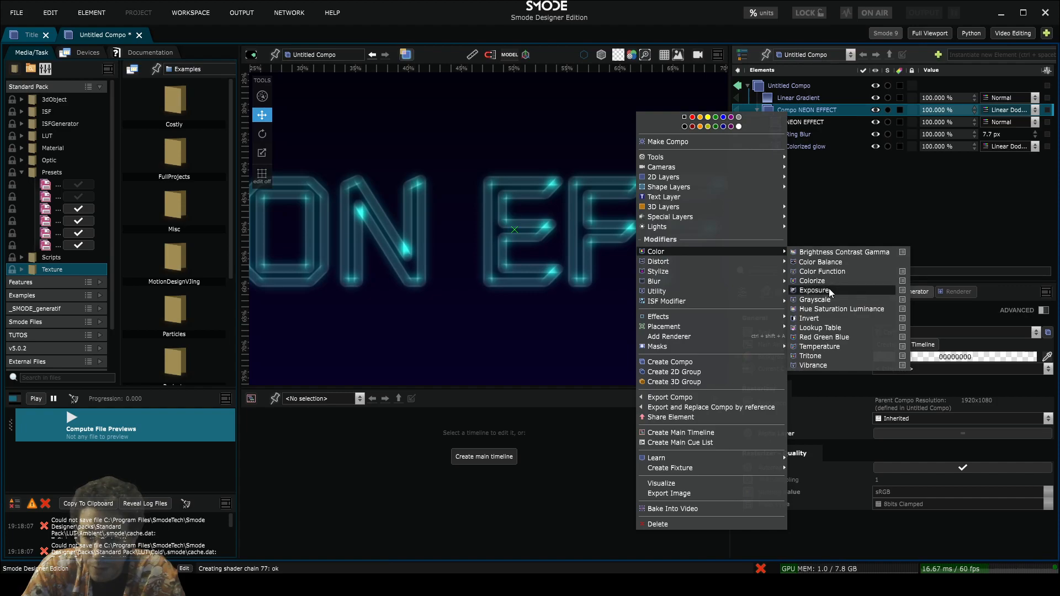
pyautogui.click(830, 289)
pyautogui.moveTo(791, 159); pyautogui.dragTo(792, 141)
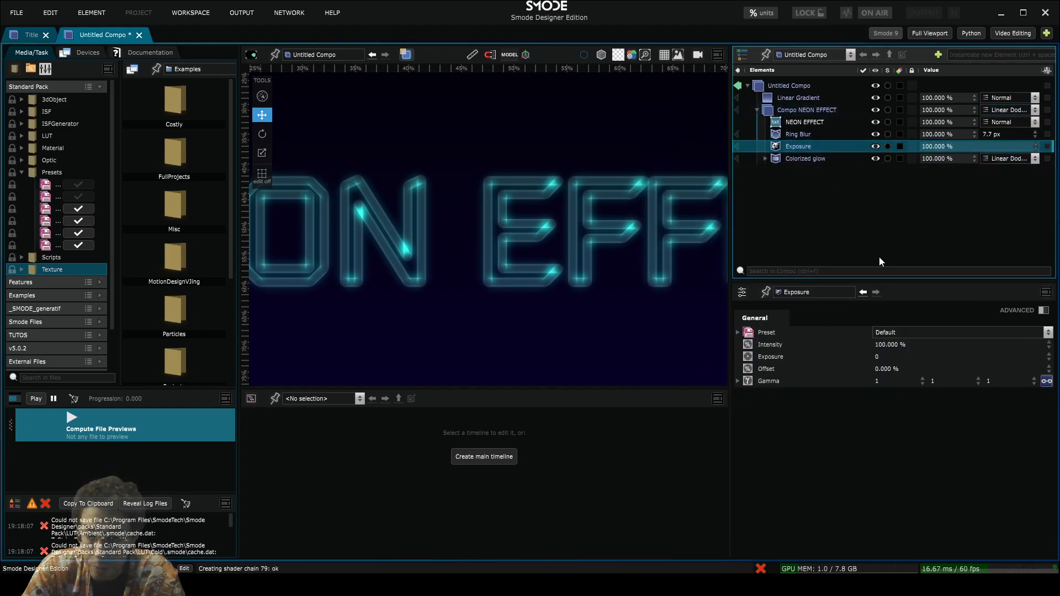
pyautogui.moveTo(887, 354); pyautogui.dragTo(939, 343)
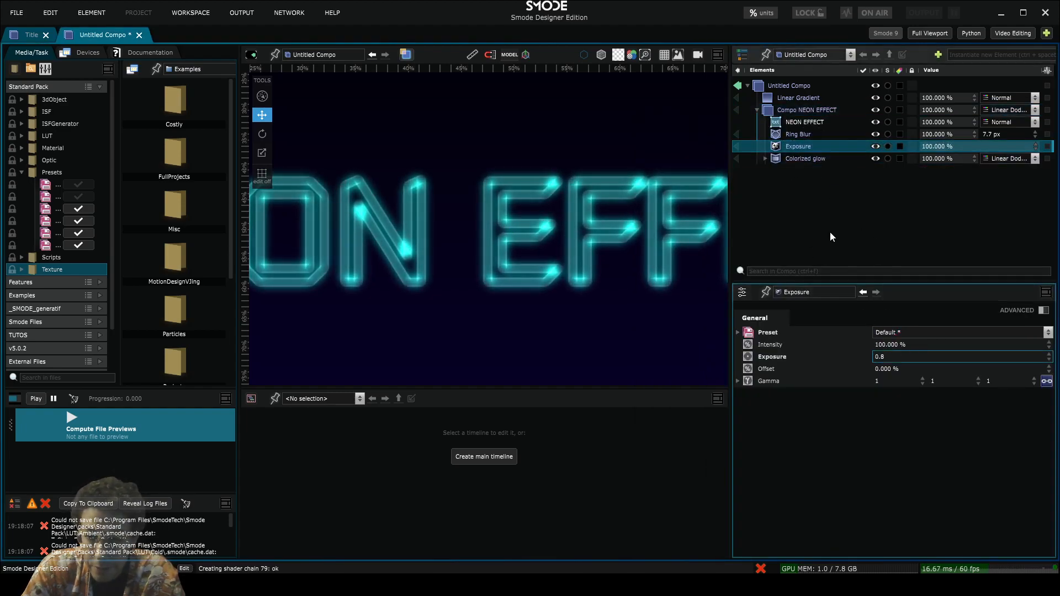
# Preview the Exposure modifier alone, set its Exposure to 2.6 and Gamma to 0.91, and check the Colorized glow's output before returning to the full composition
pyautogui.click(737, 146)
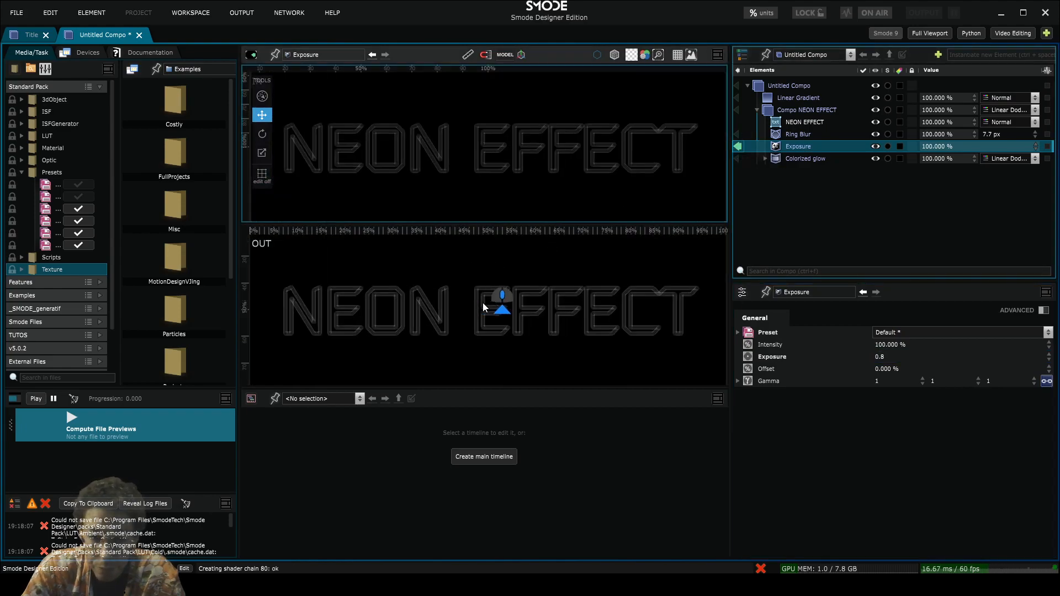
pyautogui.moveTo(911, 358); pyautogui.dragTo(905, 342)
pyautogui.moveTo(883, 383); pyautogui.dragTo(906, 338)
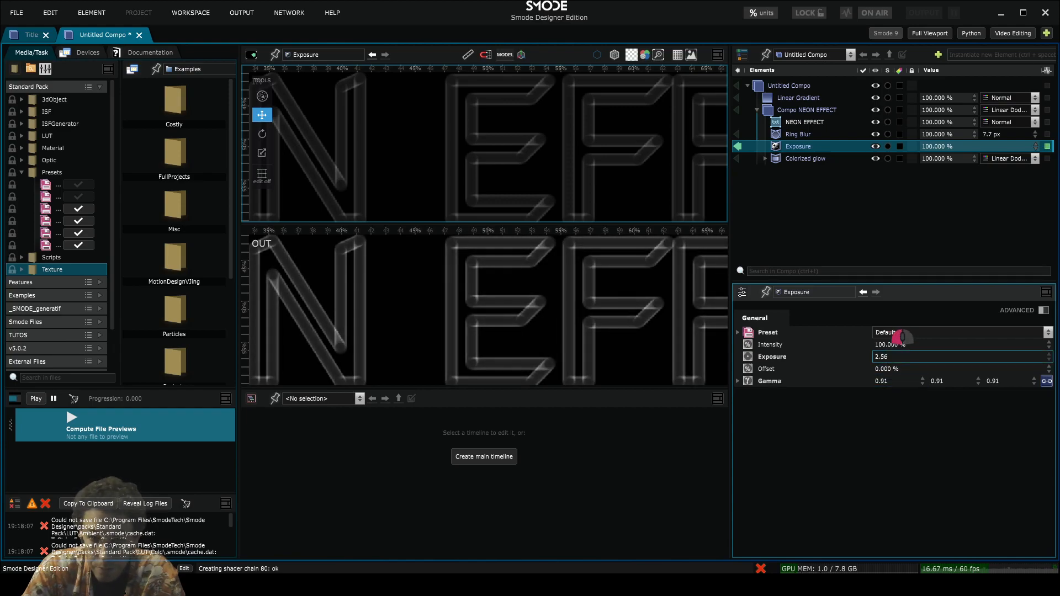
pyautogui.click(739, 158)
pyautogui.scroll(6, 541, 270)
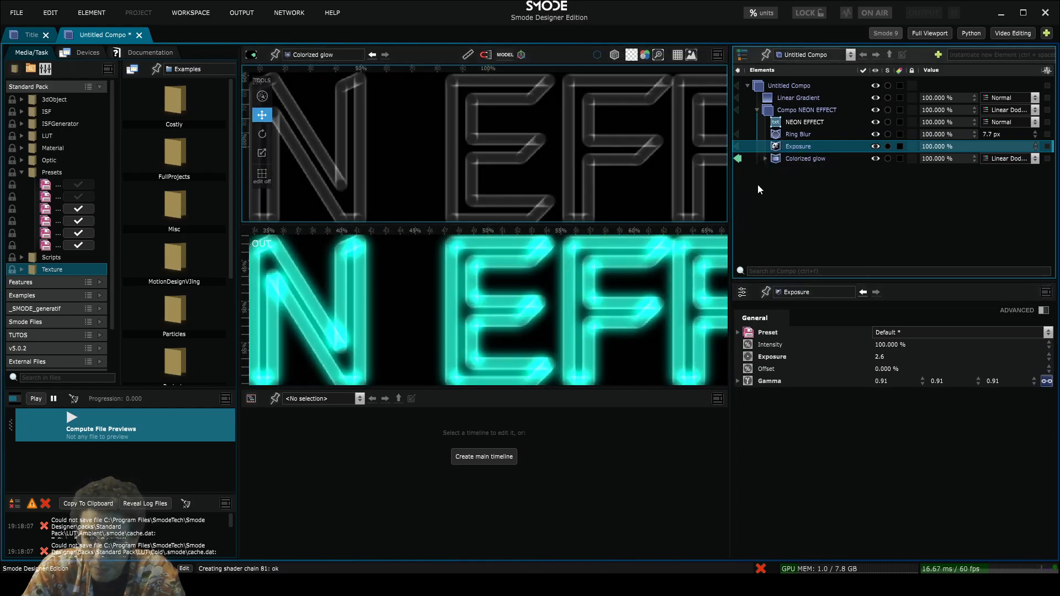
pyautogui.click(739, 159)
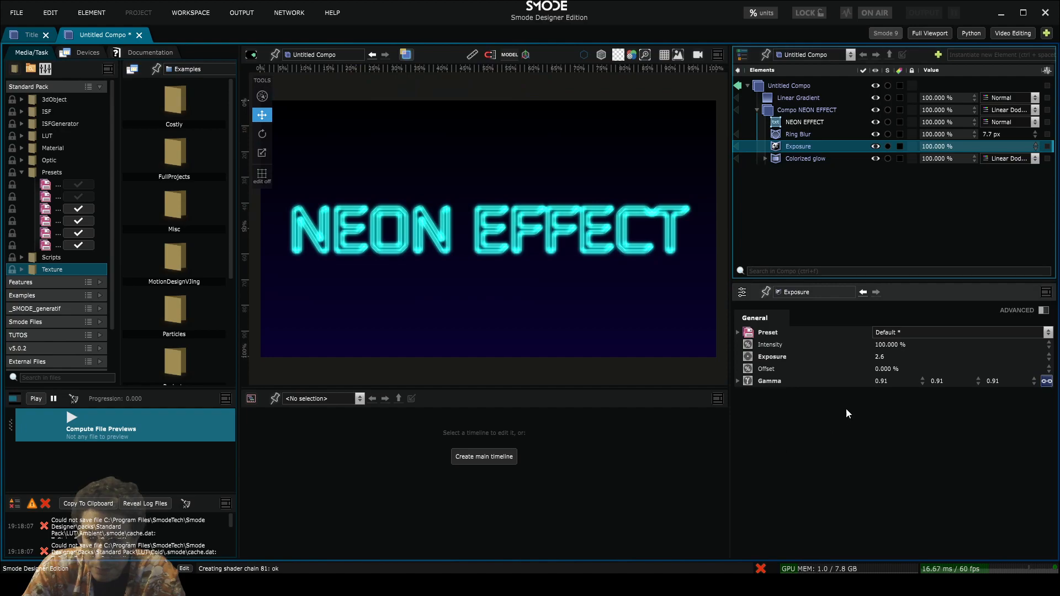
# Set the Exposure modifier's Gamma to 0.79 on all channels and its Exposure to 2.16
pyautogui.moveTo(885, 383); pyautogui.dragTo(907, 381)
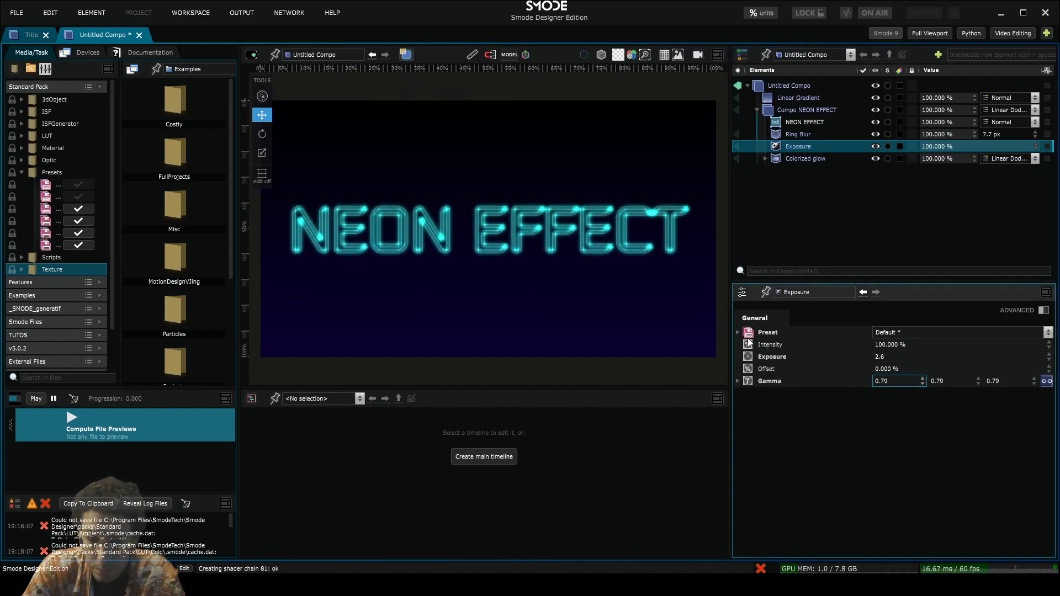
pyautogui.scroll(5, 502, 261)
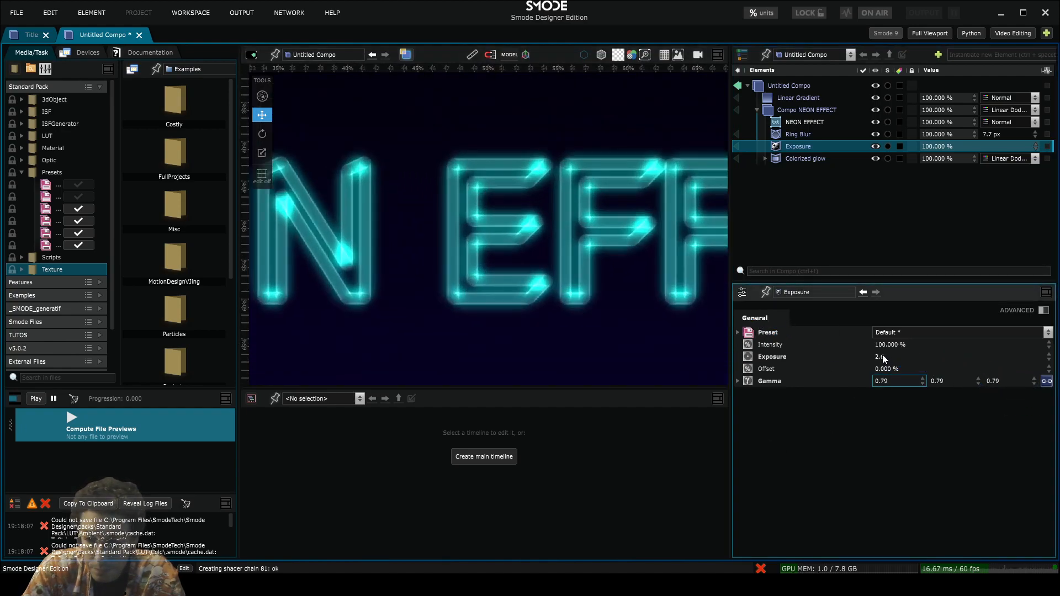
pyautogui.moveTo(882, 356); pyautogui.dragTo(905, 354)
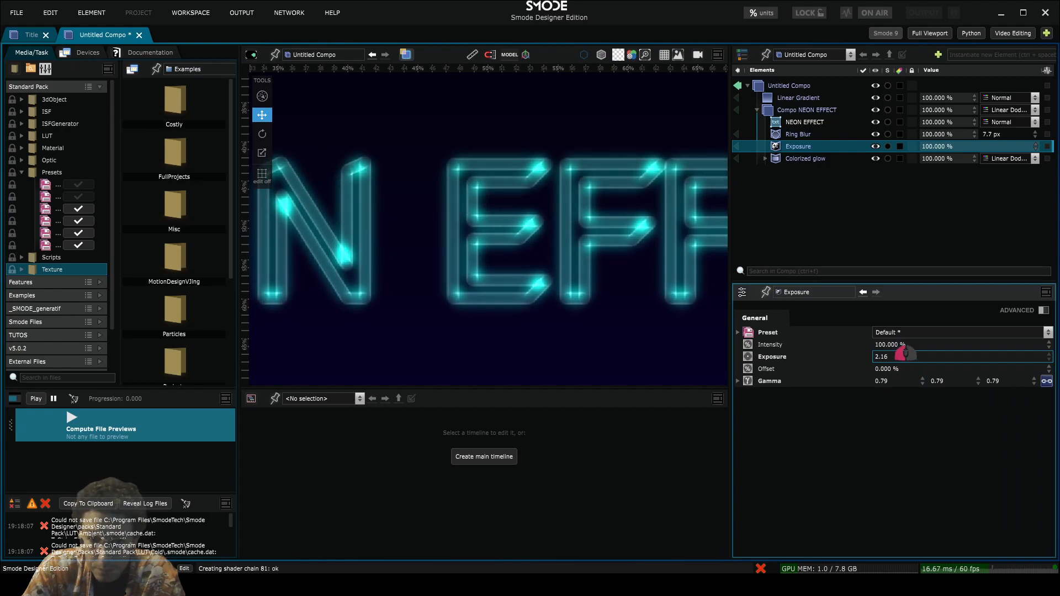
pyautogui.scroll(-5, 550, 217)
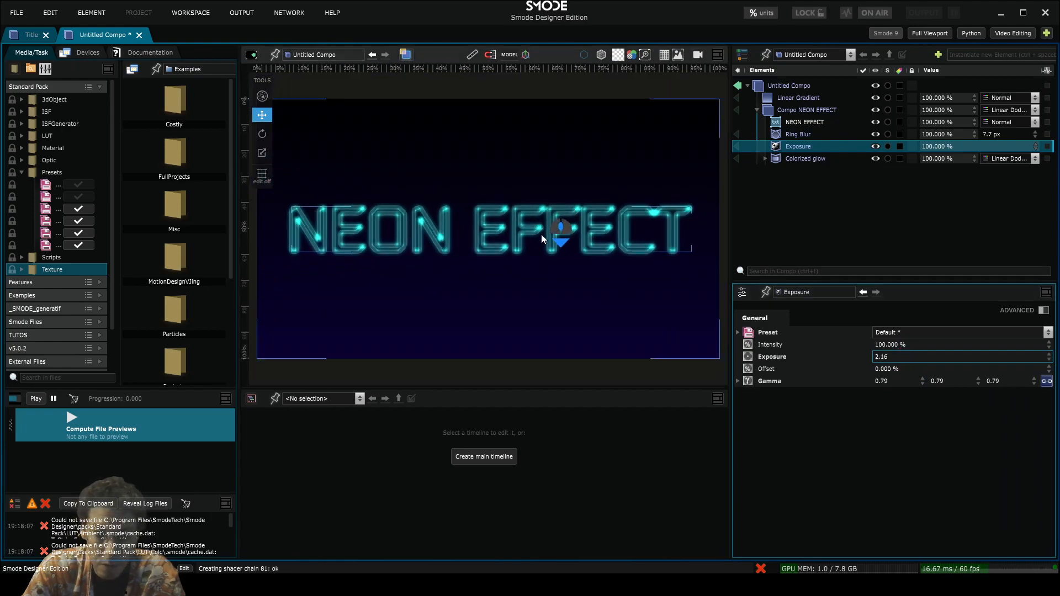
pyautogui.scroll(2, 559, 248)
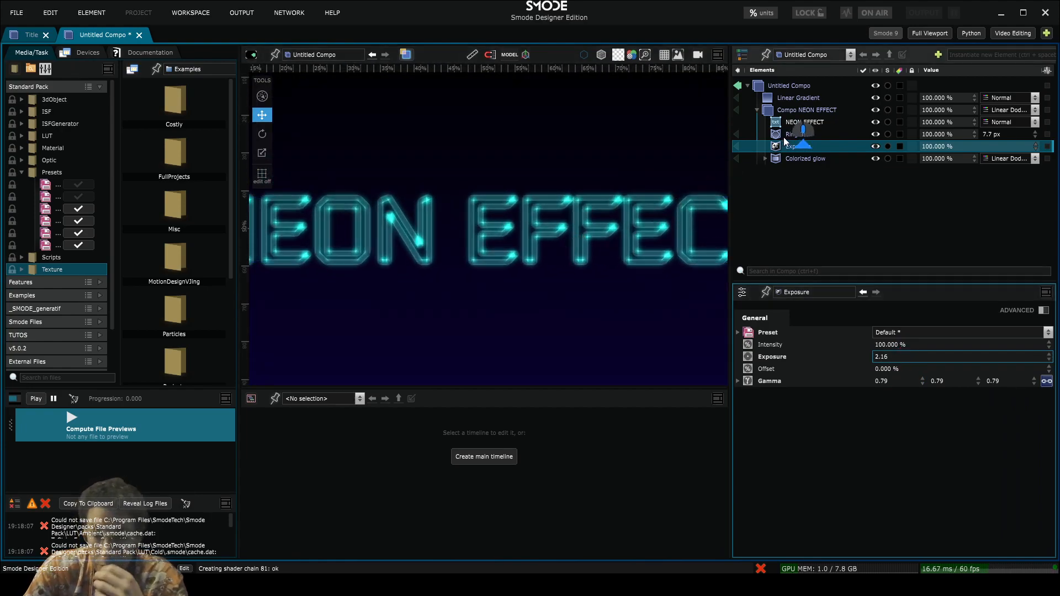
# Set the Glow inside the Colorized glow overlay to a Luminosity Threshold of 27.8 % and a Radius of 32.15 px, then collapse the overlay
pyautogui.click(765, 159)
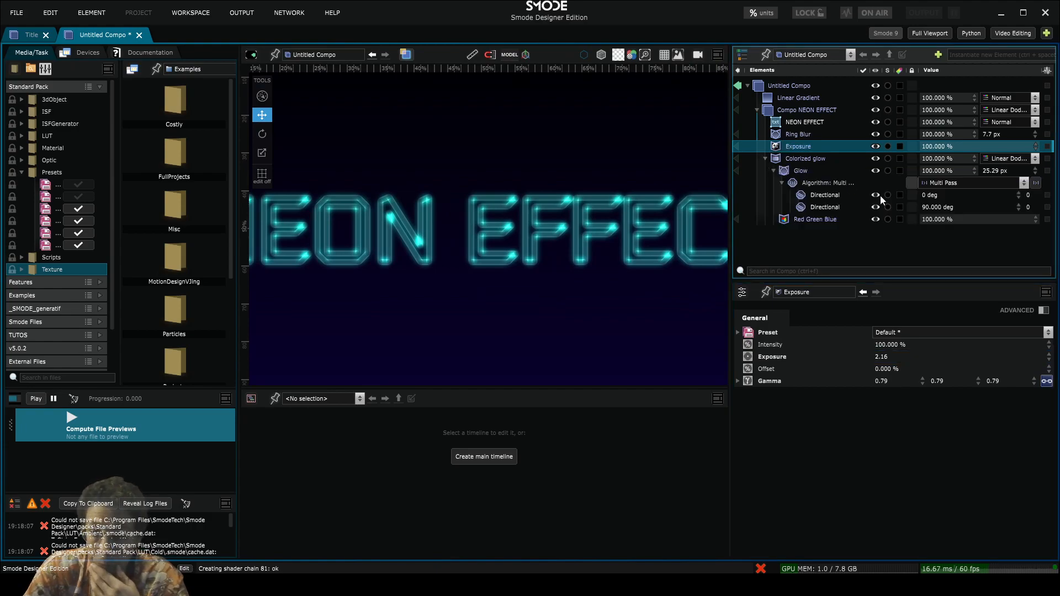
pyautogui.click(773, 171)
pyautogui.click(800, 172)
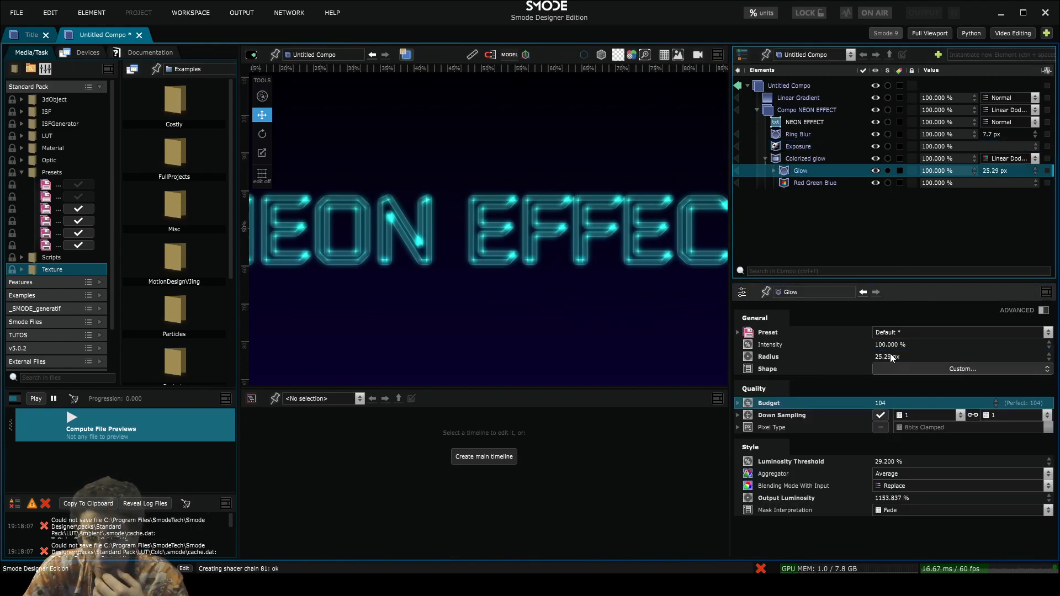
pyautogui.moveTo(884, 461); pyautogui.dragTo(911, 462)
pyautogui.moveTo(880, 357); pyautogui.dragTo(904, 333)
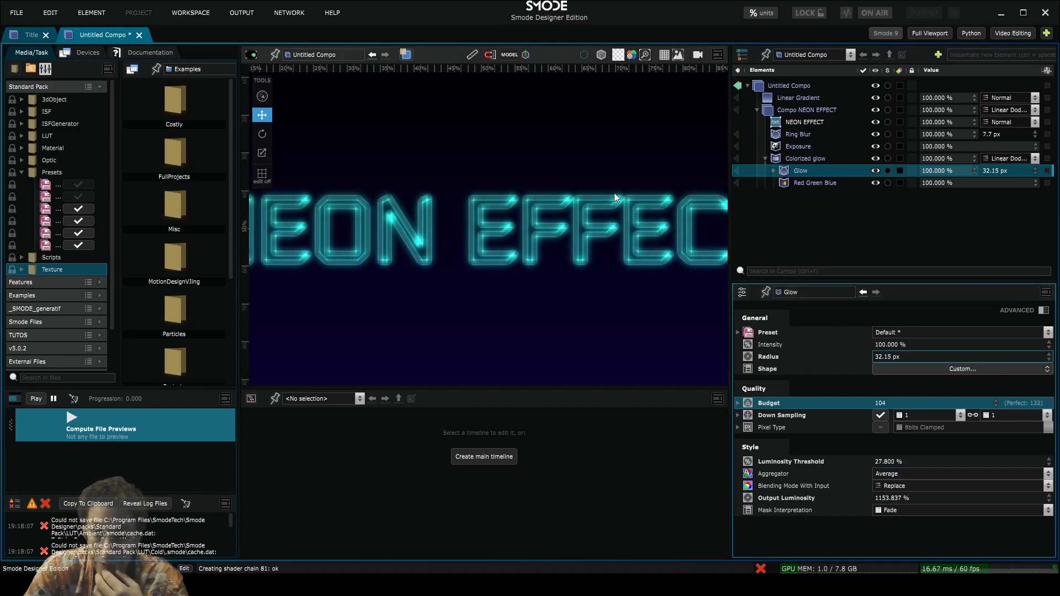
pyautogui.scroll(-4, 536, 211)
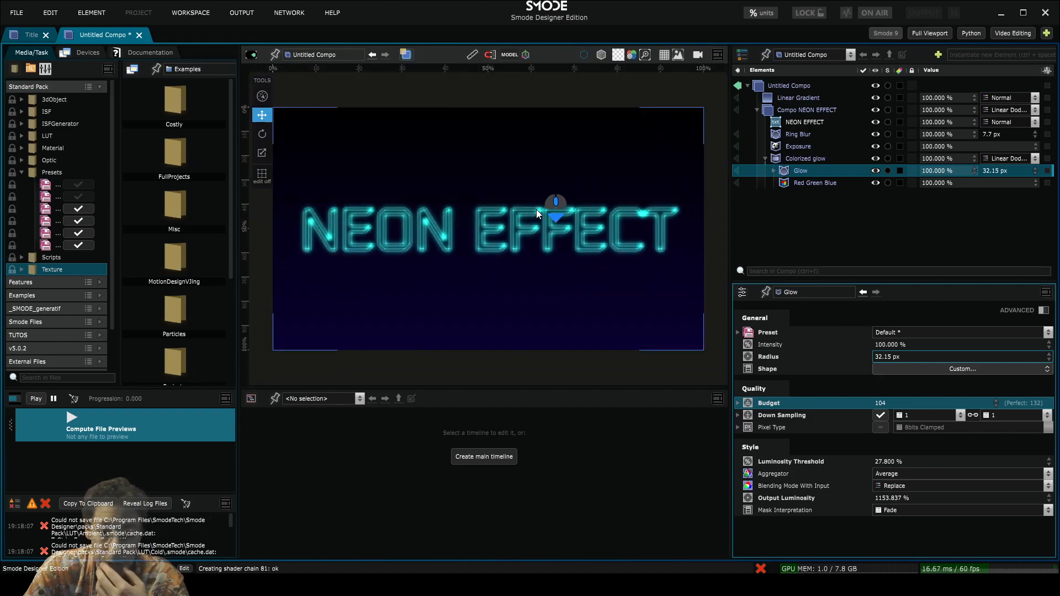
pyautogui.click(765, 159)
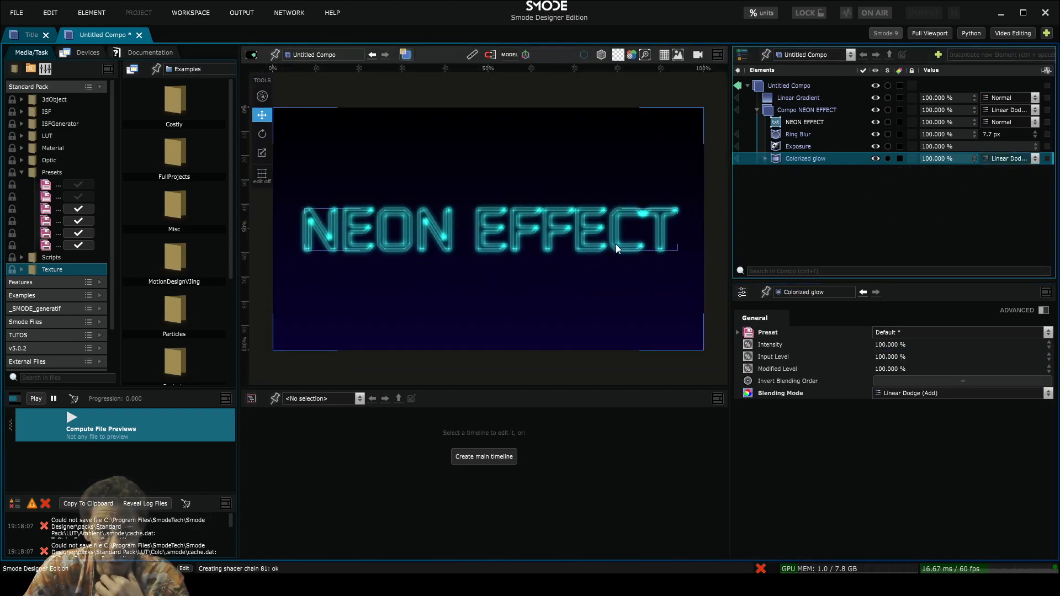
# Add a Stroke modifier to the NEON EFFECT text layer and widen the parameter area to show its Trace values in full
pyautogui.click(776, 124)
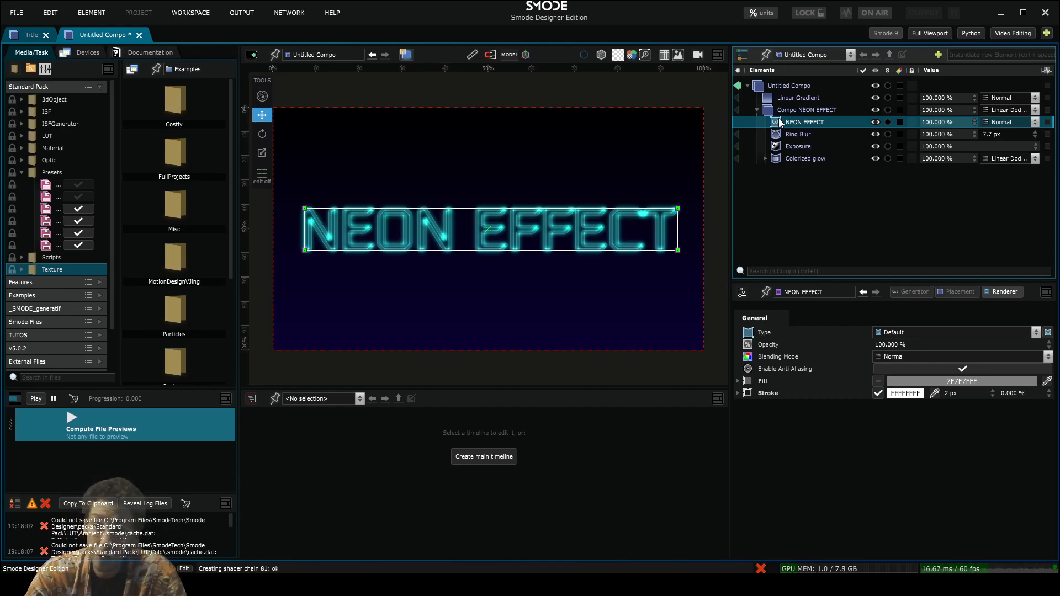
pyautogui.scroll(5, 500, 238)
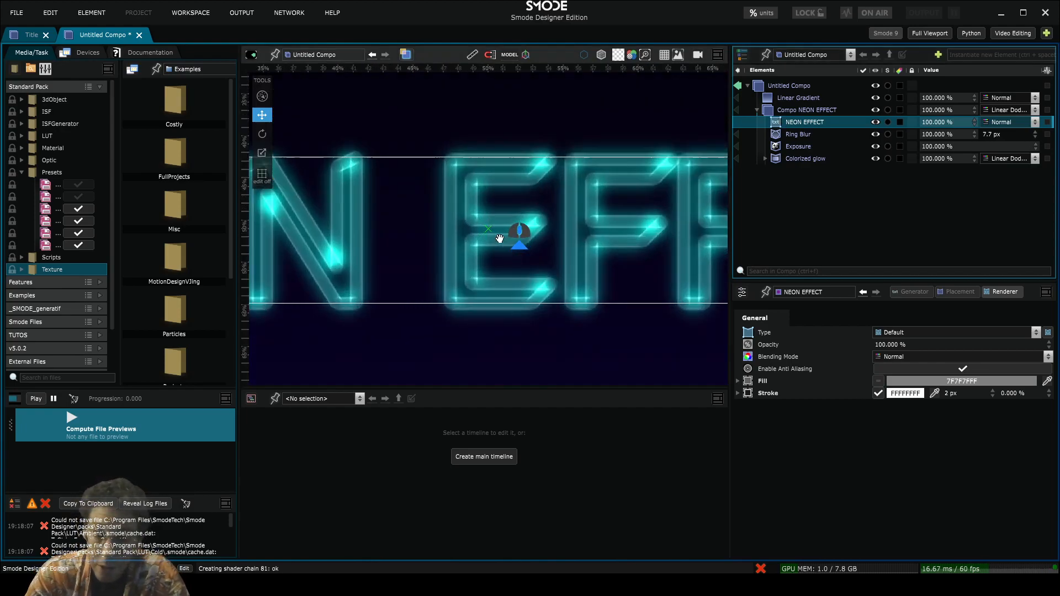
pyautogui.rightClick(792, 124)
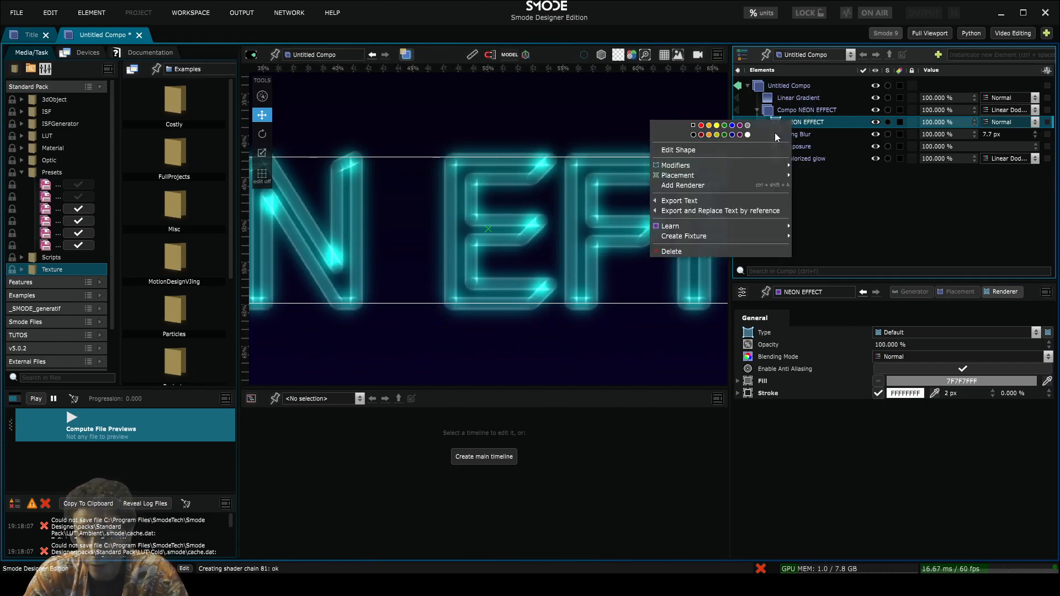
pyautogui.moveTo(760, 165)
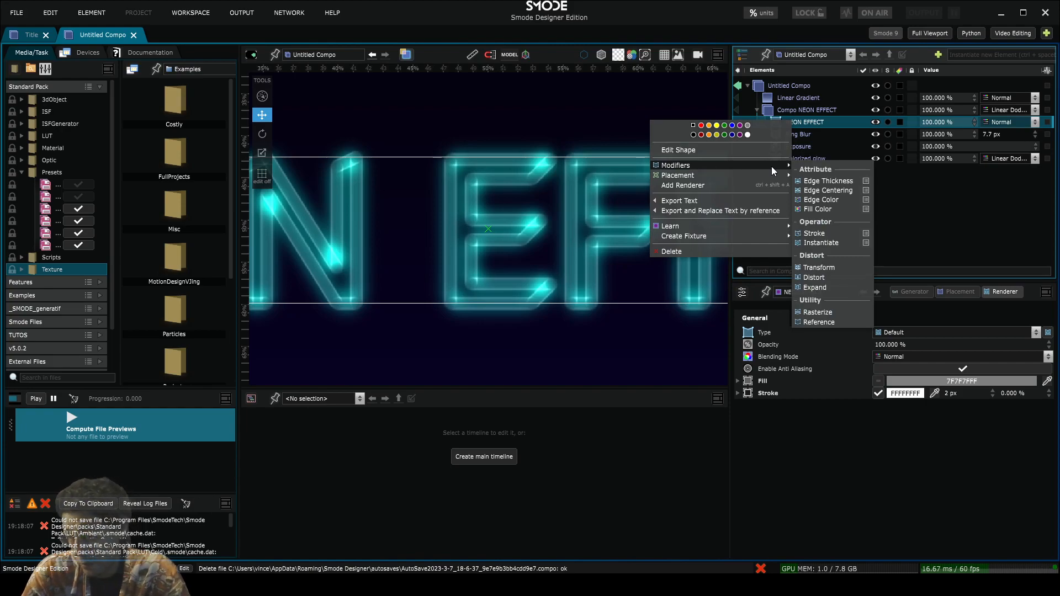
pyautogui.click(818, 232)
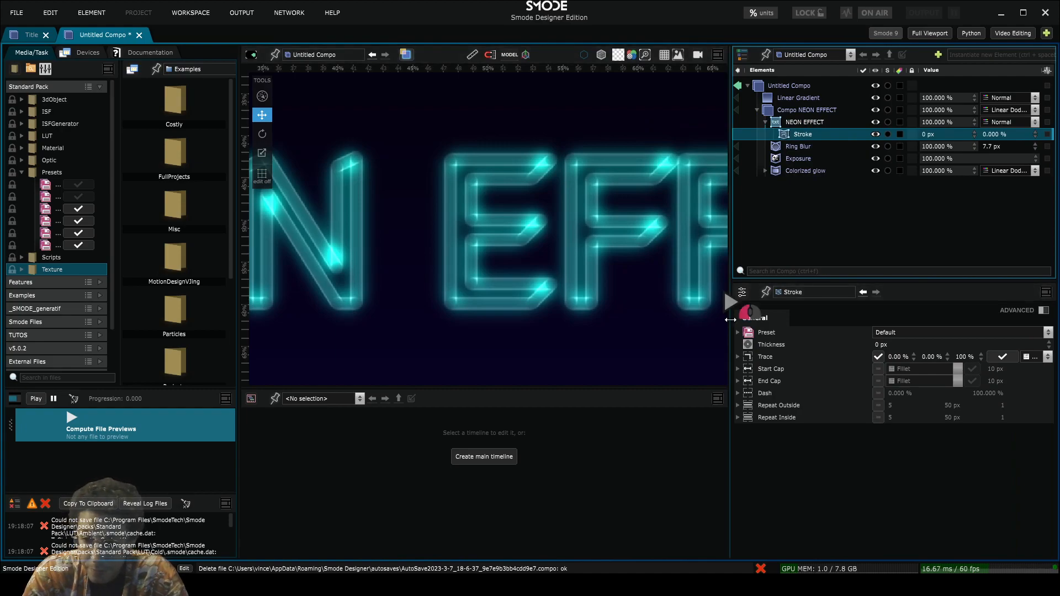
pyautogui.moveTo(730, 319); pyautogui.dragTo(646, 310)
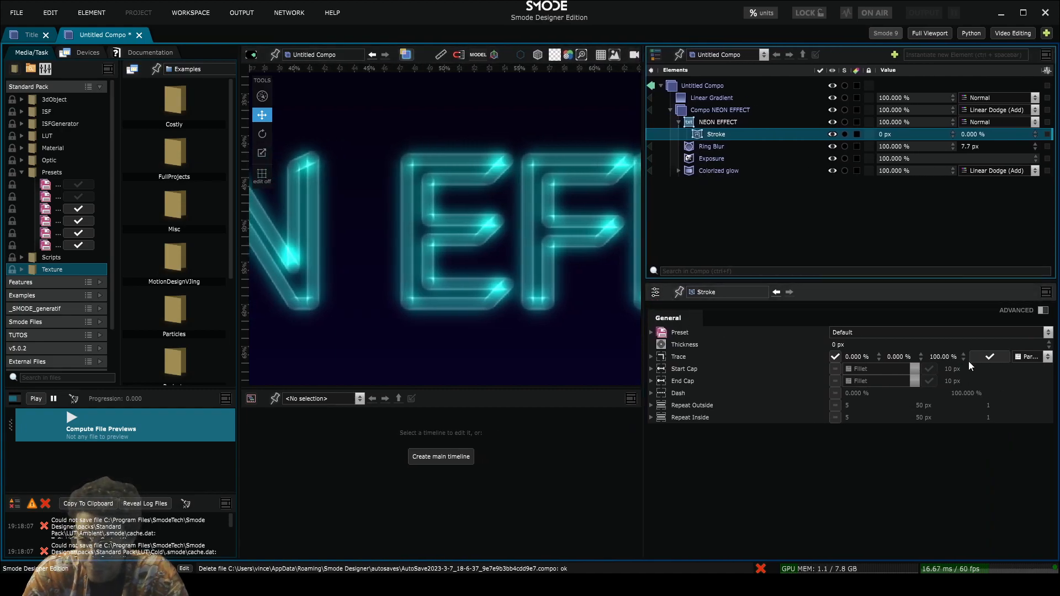
# Set the Stroke's Trace start to 28.7 % and animate its Trace offset with a linear loop
pyautogui.moveTo(962, 351)
pyautogui.mouseDown()
pyautogui.moveTo(973, 516)
pyautogui.moveTo(968, 394)
pyautogui.moveTo(900, 87)
pyautogui.mouseUp()
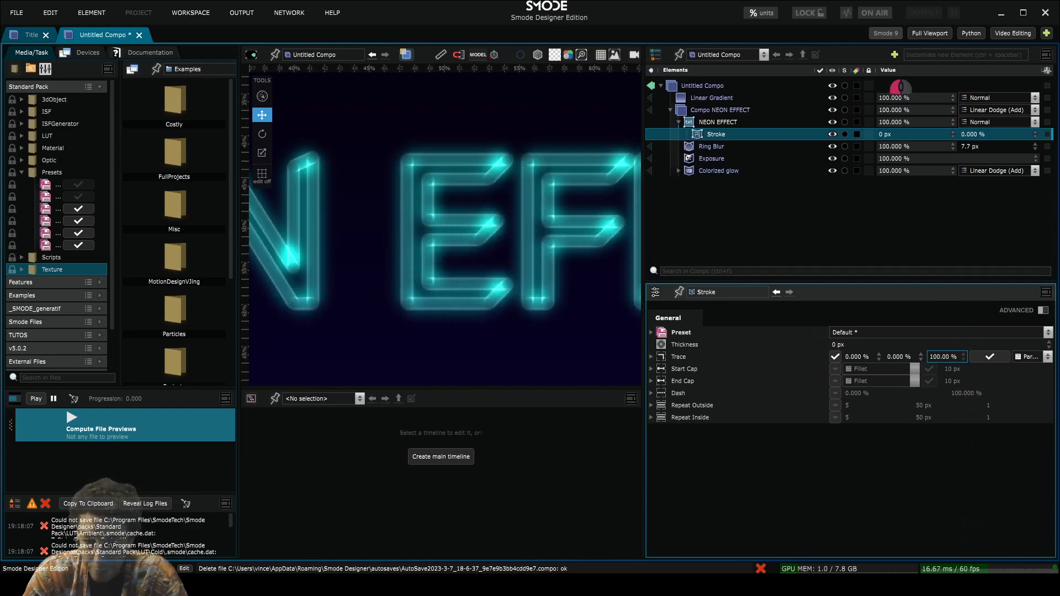
pyautogui.moveTo(855, 357); pyautogui.dragTo(926, 422)
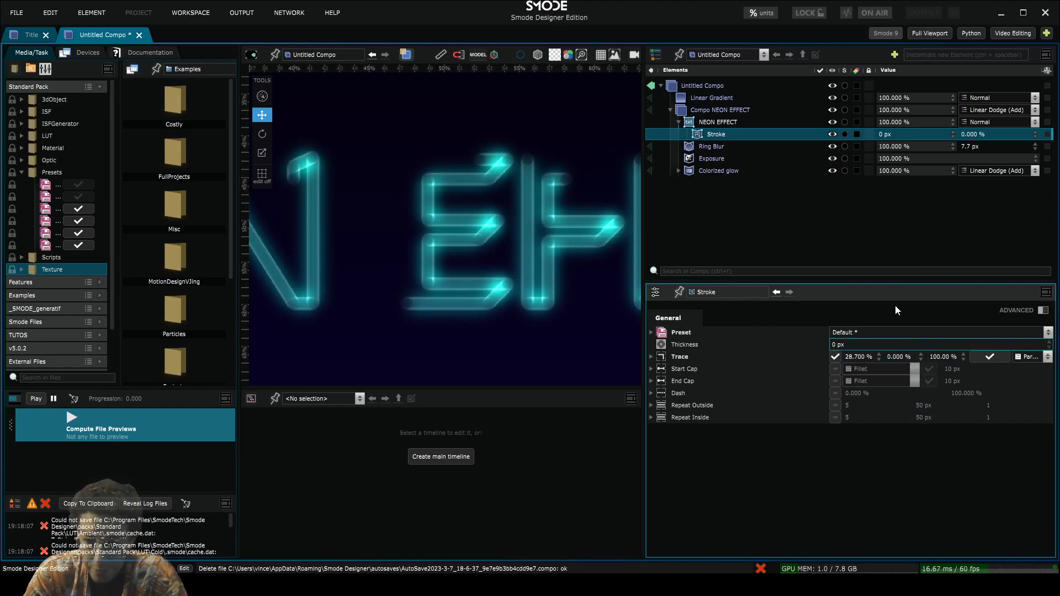
pyautogui.moveTo(893, 355); pyautogui.dragTo(886, 355)
pyautogui.rightClick(900, 356)
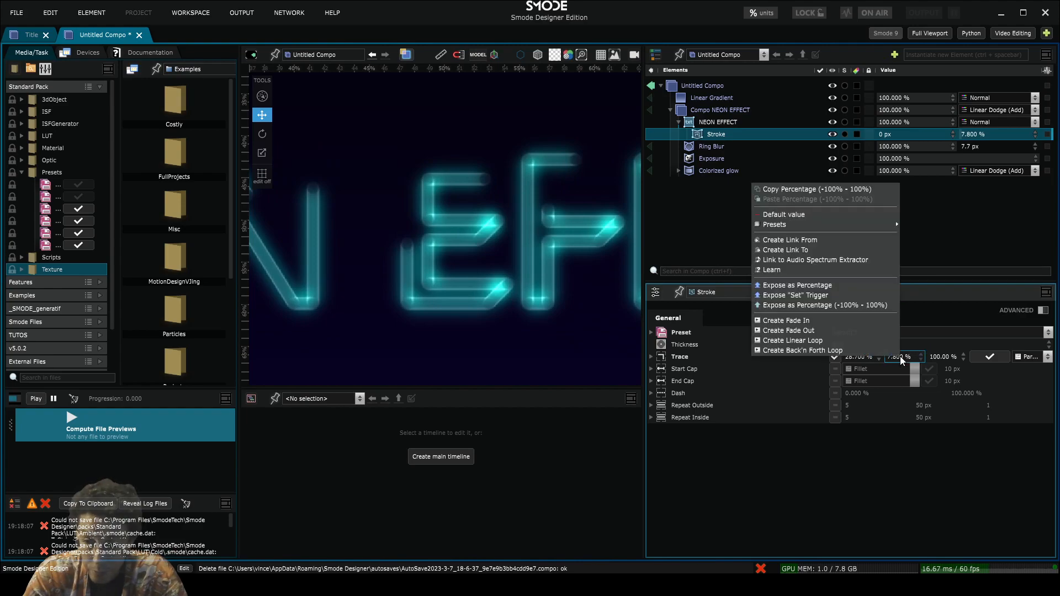
pyautogui.click(842, 340)
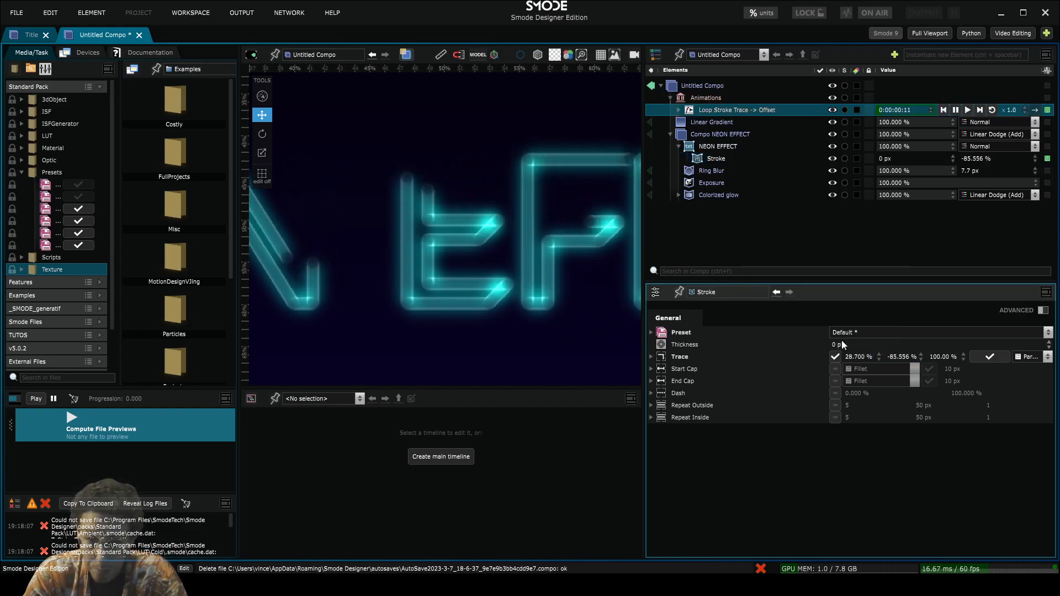
# Turn off the Animations, reset the Stroke's Trace offset and start to 0 %, and try varying its Trace end before restoring 100 %
pyautogui.scroll(-5, 457, 205)
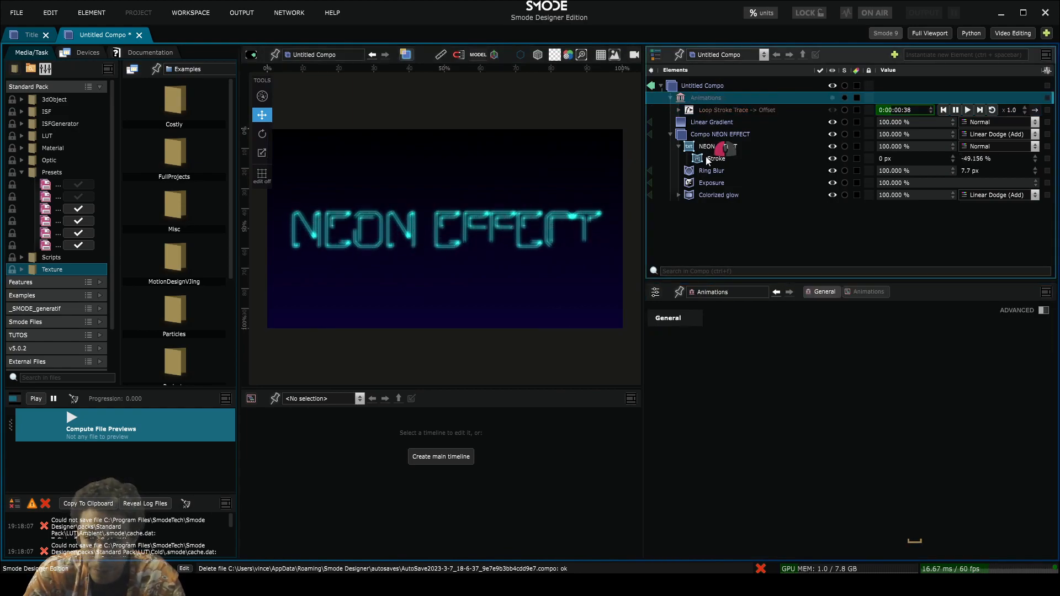
pyautogui.click(705, 158)
pyautogui.doubleClick(921, 357)
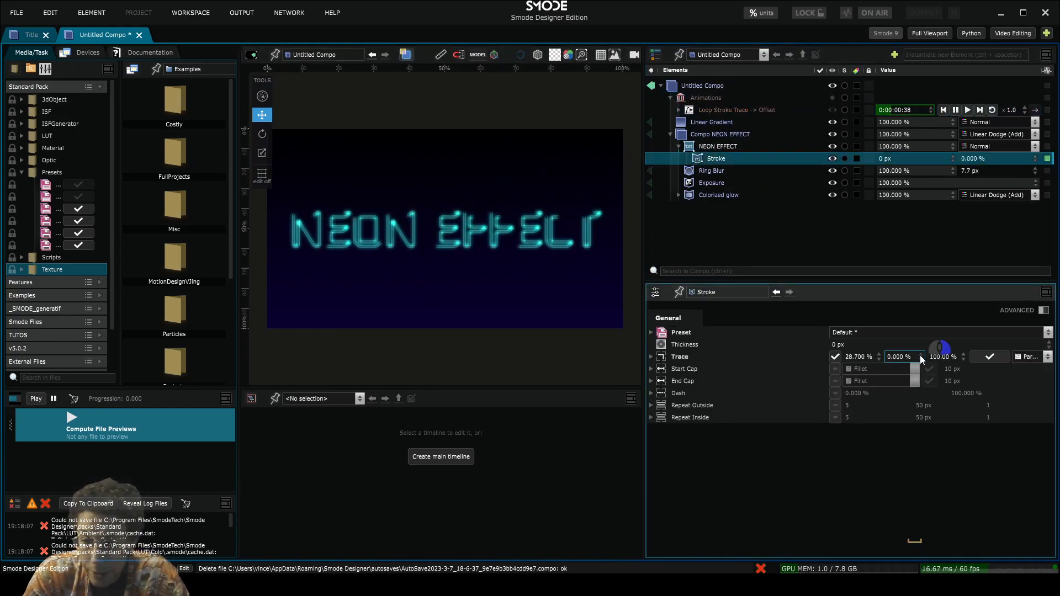
pyautogui.doubleClick(879, 356)
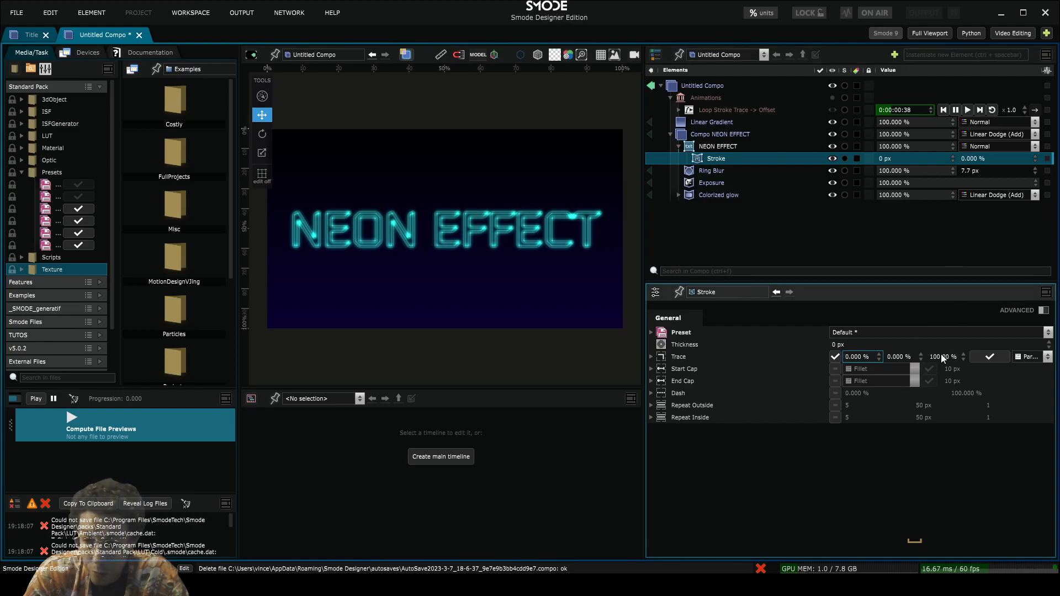
pyautogui.moveTo(964, 357)
pyautogui.mouseDown()
pyautogui.moveTo(948, 539)
pyautogui.moveTo(965, 408)
pyautogui.moveTo(899, 120)
pyautogui.moveTo(959, 295)
pyautogui.moveTo(920, 112)
pyautogui.mouseUp()
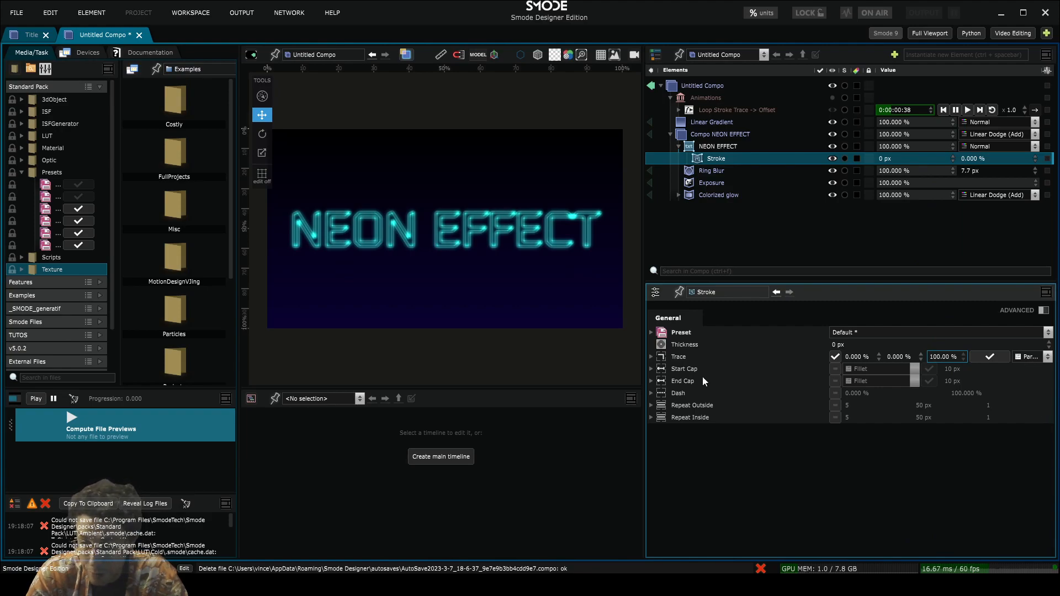
# Try the Stroke's Trace in Sequential mode while varying its end value, then restore Parallel mode with the end at 100 % and widen the viewport
pyautogui.moveTo(644, 354); pyautogui.dragTo(540, 347)
pyautogui.click(1049, 357)
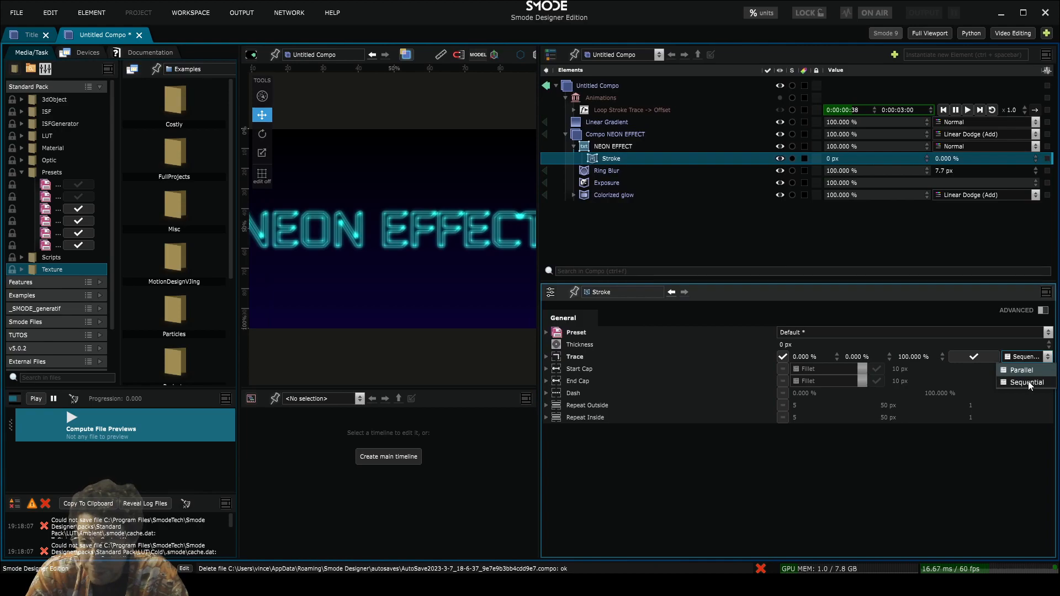
pyautogui.click(1026, 370)
pyautogui.moveTo(910, 360)
pyautogui.mouseDown()
pyautogui.moveTo(962, 407)
pyautogui.moveTo(960, 554)
pyautogui.moveTo(941, 353)
pyautogui.moveTo(939, 144)
pyautogui.moveTo(988, 458)
pyautogui.mouseUp()
pyautogui.click(1024, 357)
pyautogui.click(1024, 363)
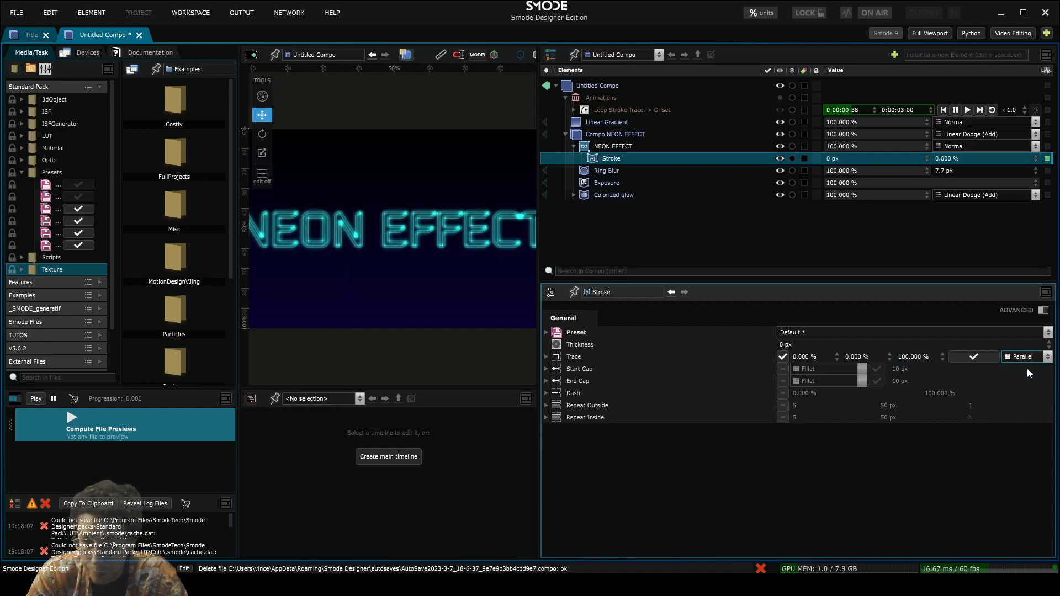
pyautogui.moveTo(540, 251); pyautogui.dragTo(679, 216)
pyautogui.scroll(1, 488, 254)
pyautogui.scroll(-2, 712, 225)
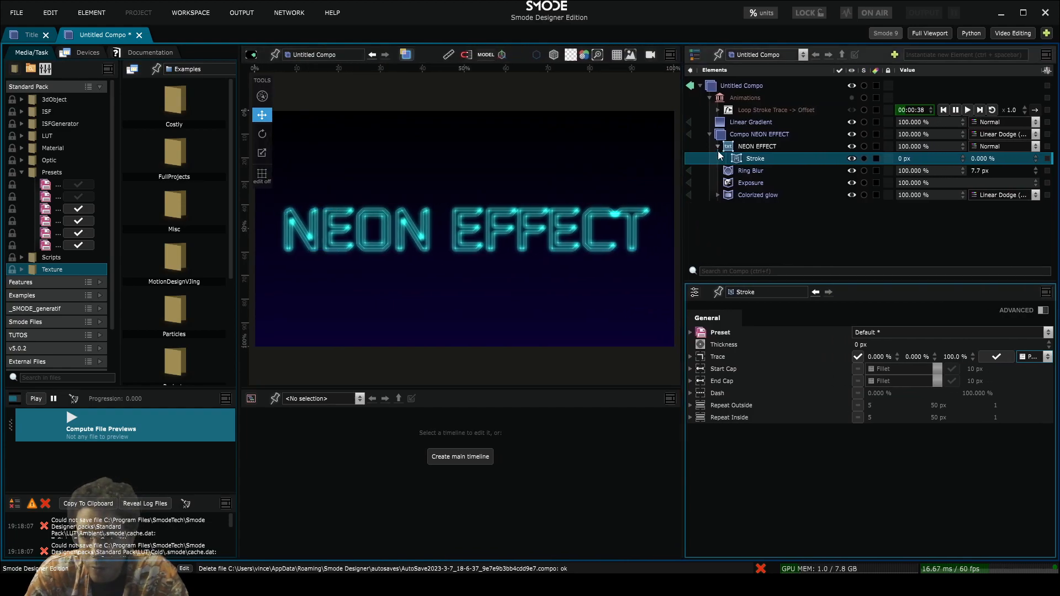
# Collapse the NEON EFFECT text layer and Compo NEON EFFECT in the element tree, and widen the viewport
pyautogui.click(718, 147)
pyautogui.scroll(2, 571, 218)
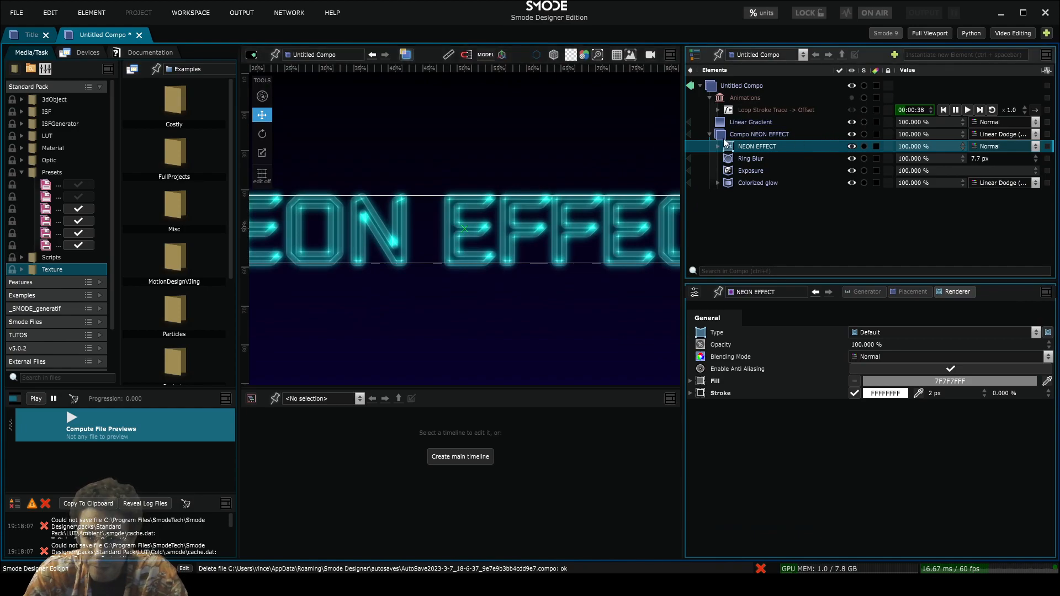
pyautogui.click(711, 137)
pyautogui.scroll(-3, 559, 224)
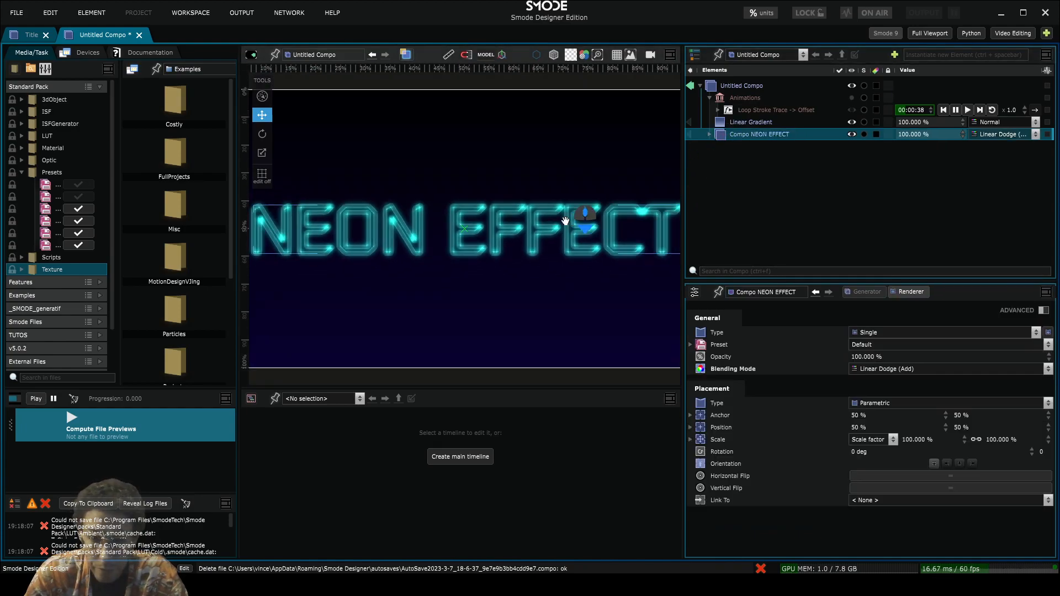
pyautogui.scroll(2, 559, 221)
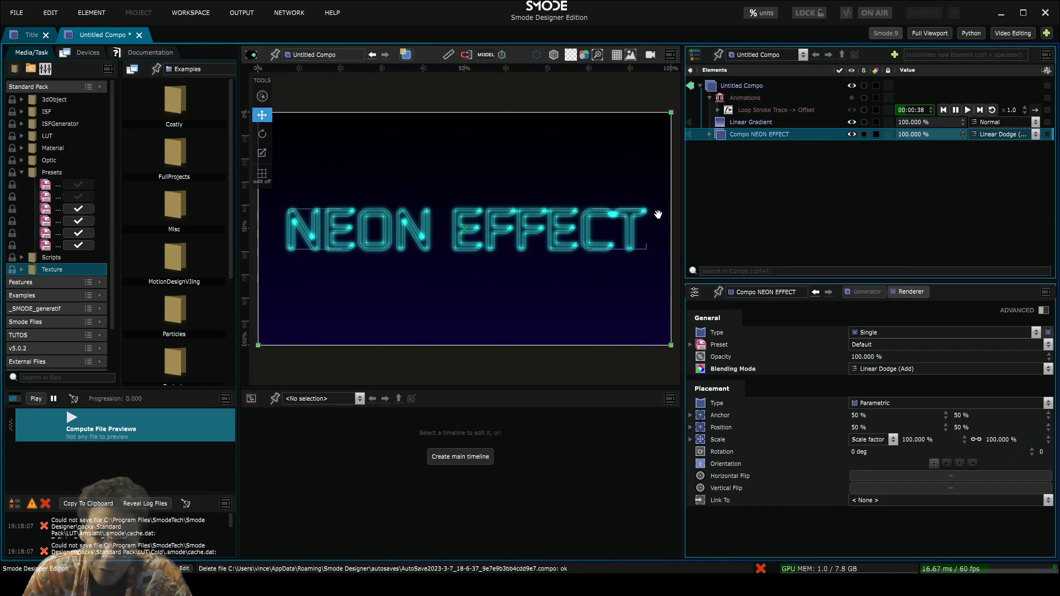
pyautogui.moveTo(684, 212); pyautogui.dragTo(729, 212)
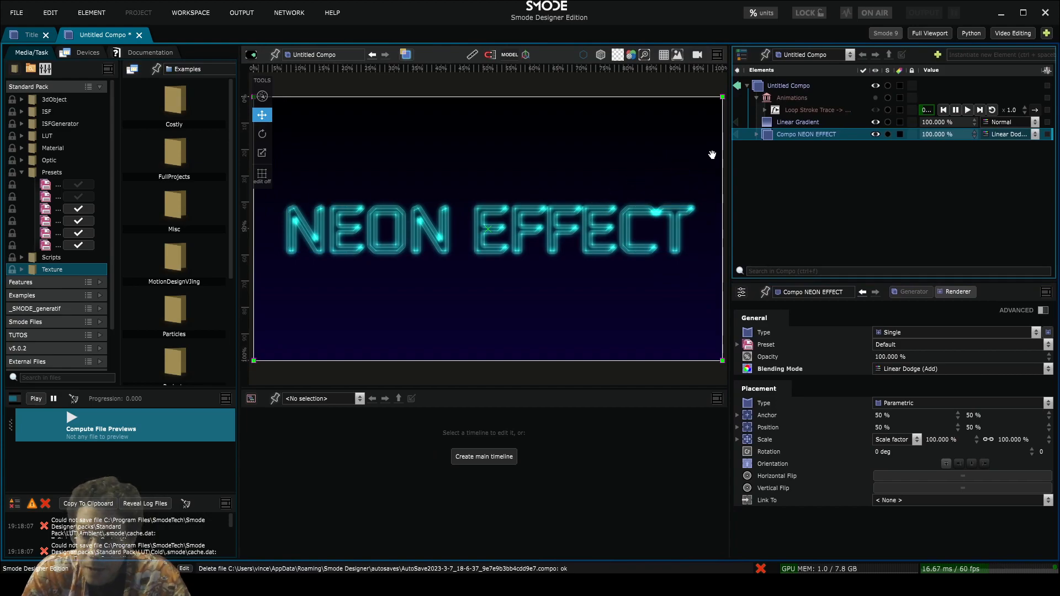
# Group the Ring Blur, Exposure and Colorized glow modifiers of Compo NEON EFFECT and name the group Neon effect$
pyautogui.click(756, 134)
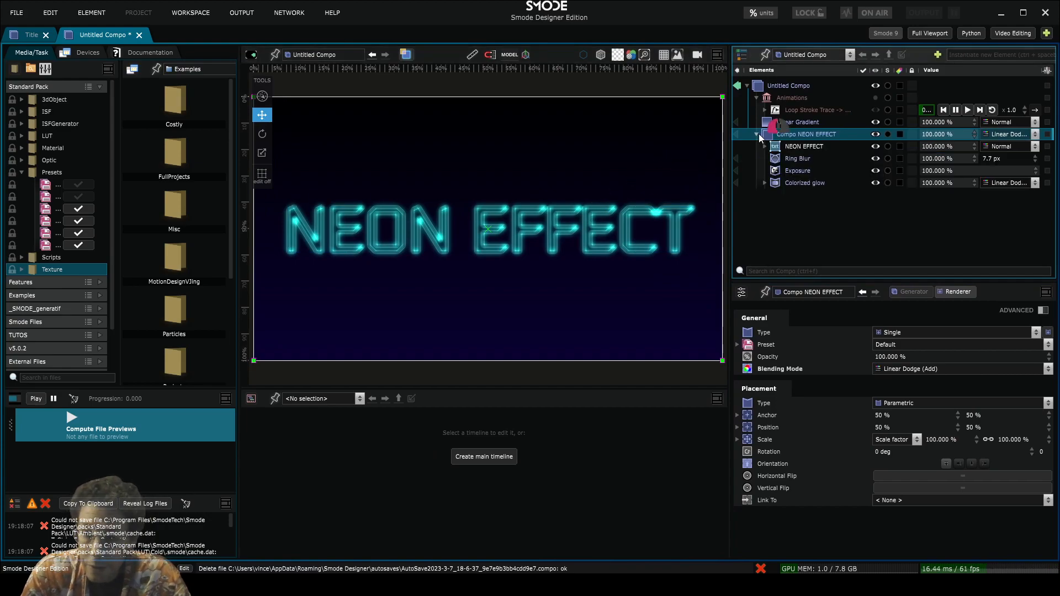
pyautogui.click(788, 160)
pyautogui.keyDown('shift'); pyautogui.click(800, 183); pyautogui.keyUp('shift')
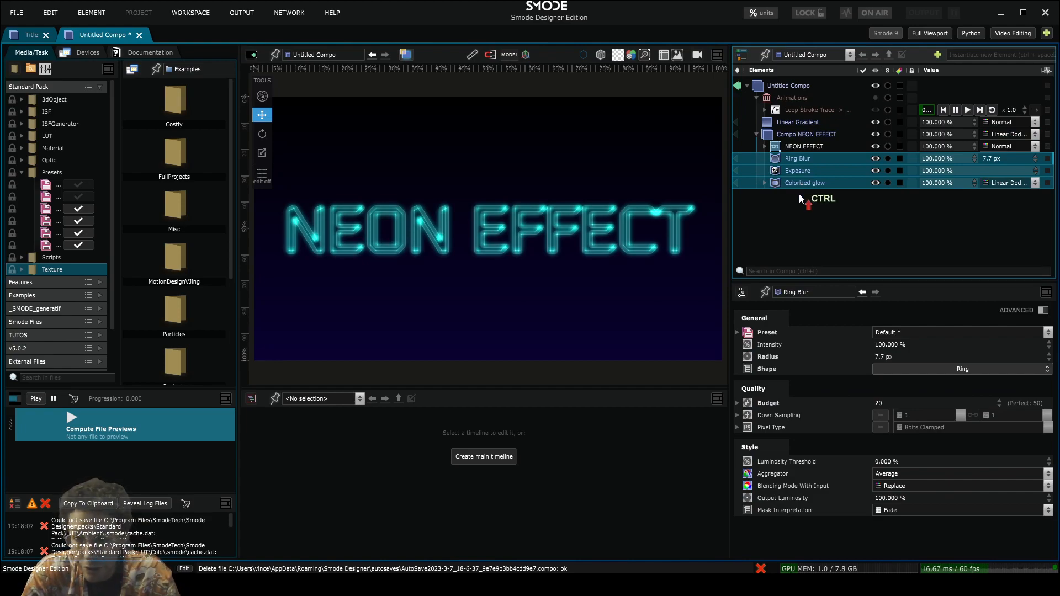
pyautogui.hotkey('ctrl', 'shift', 'g')
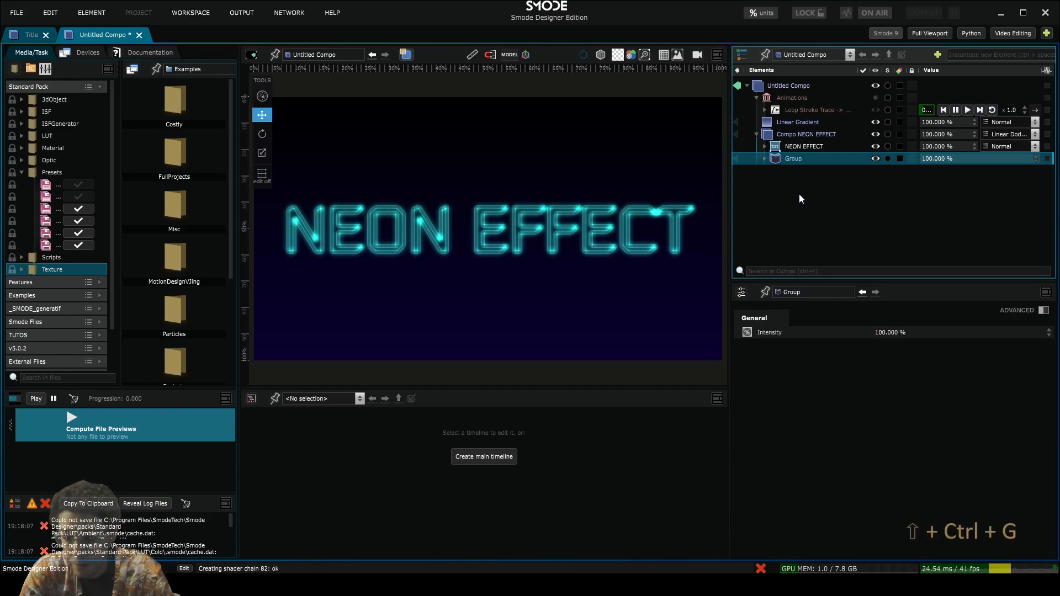
pyautogui.doubleClick(799, 159)
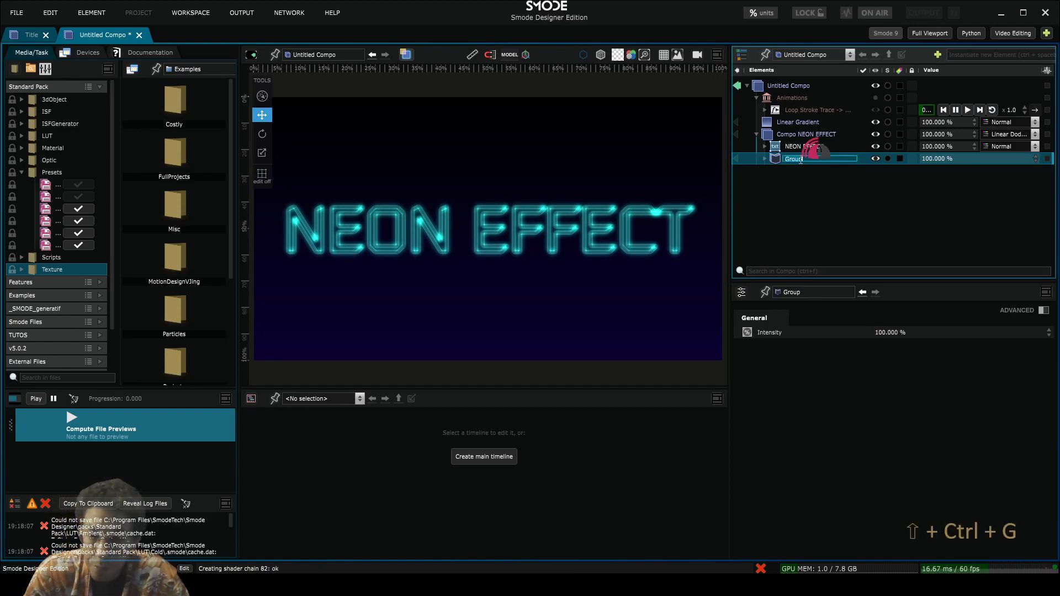
pyautogui.write('Neon Effe')
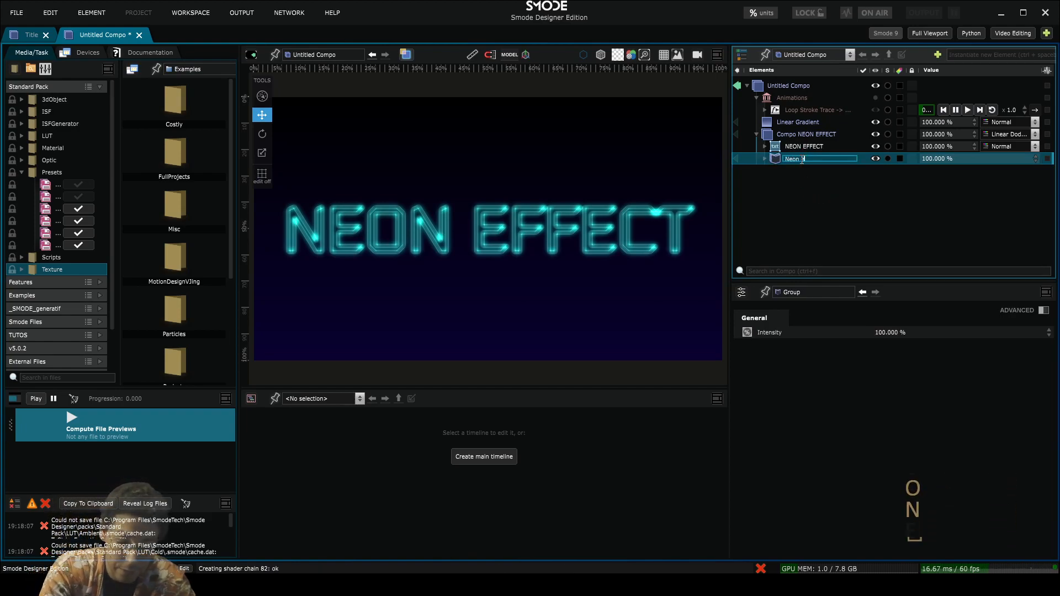
pyautogui.write('cts')
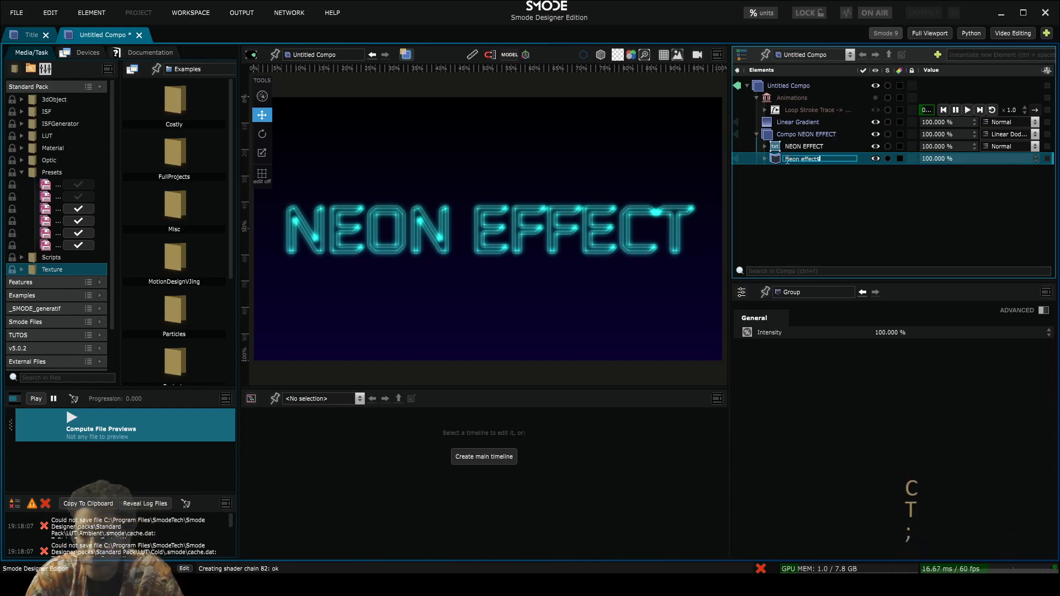
pyautogui.click(790, 183)
# Export the Neon effect$ group to the TUTOS directory under its own name
pyautogui.rightClick(782, 158)
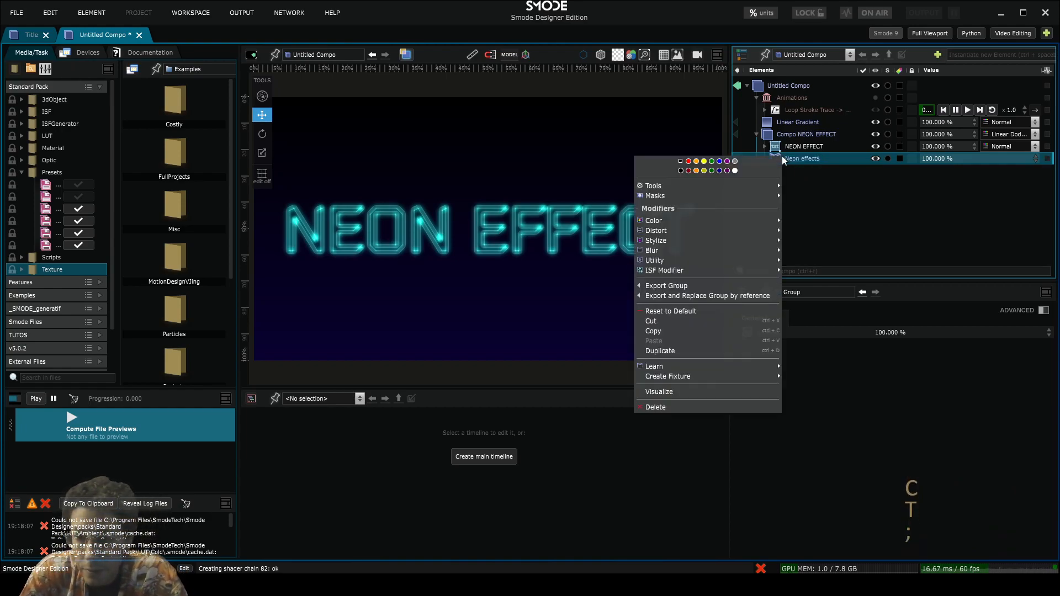
pyautogui.click(717, 288)
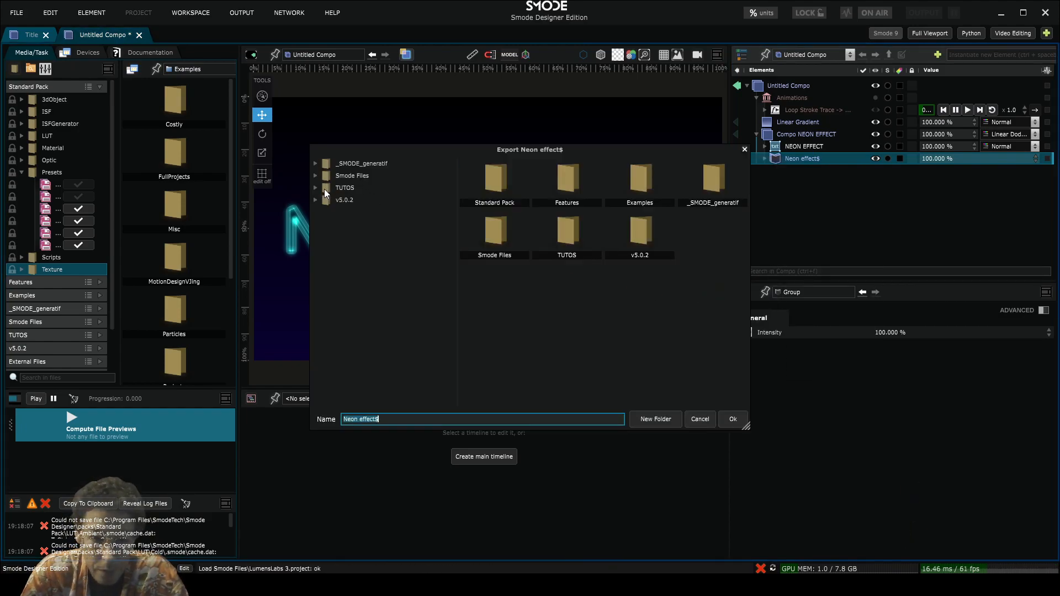
pyautogui.click(319, 188)
pyautogui.click(337, 184)
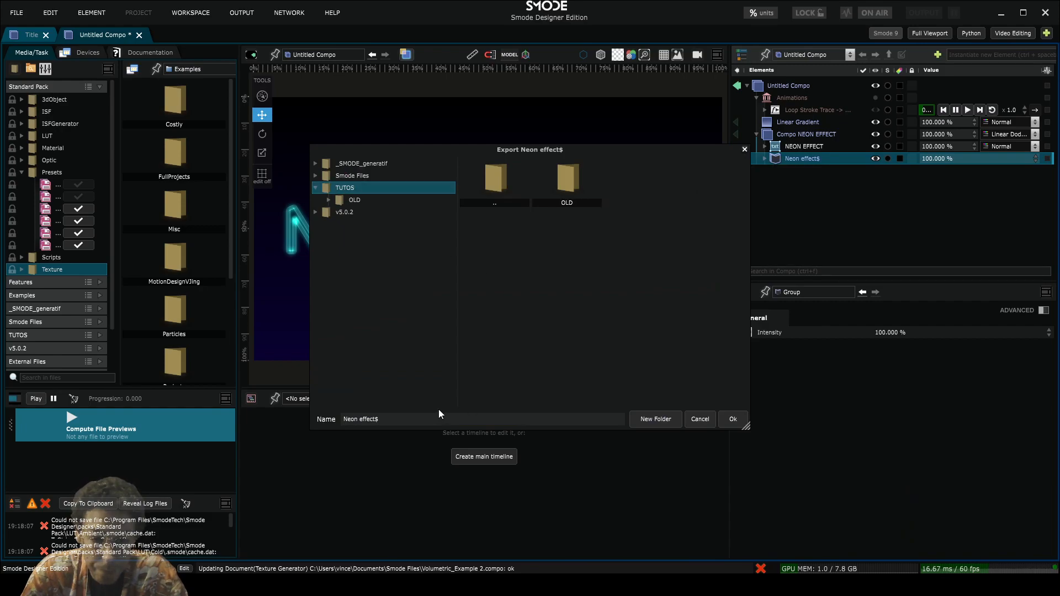
pyautogui.click(734, 420)
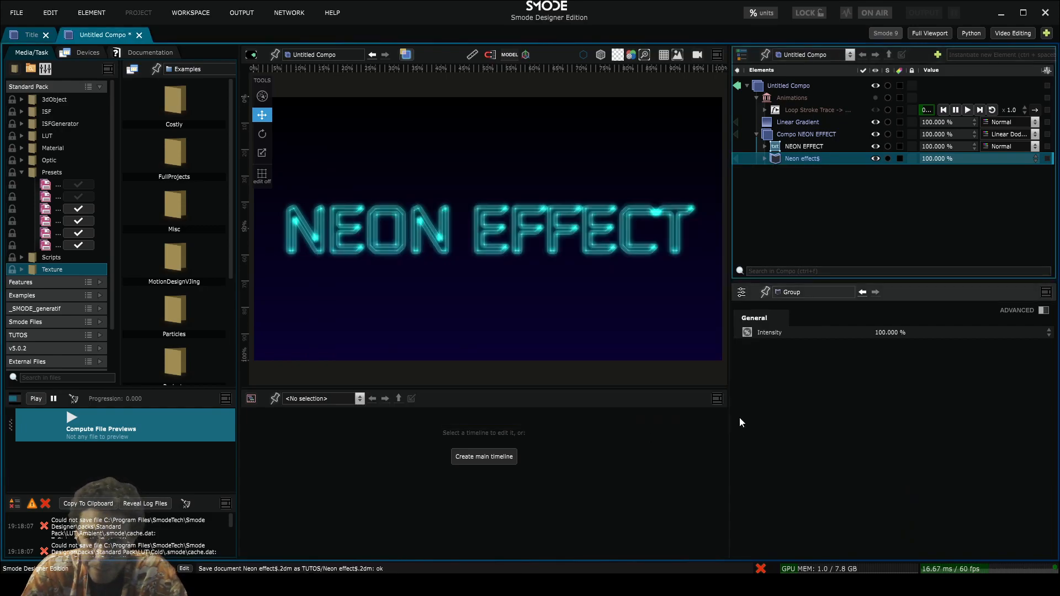
# Collapse the Standard Pack directory, expand TUTOS and select the exported Neon effect$.2dm file
pyautogui.click(52, 87)
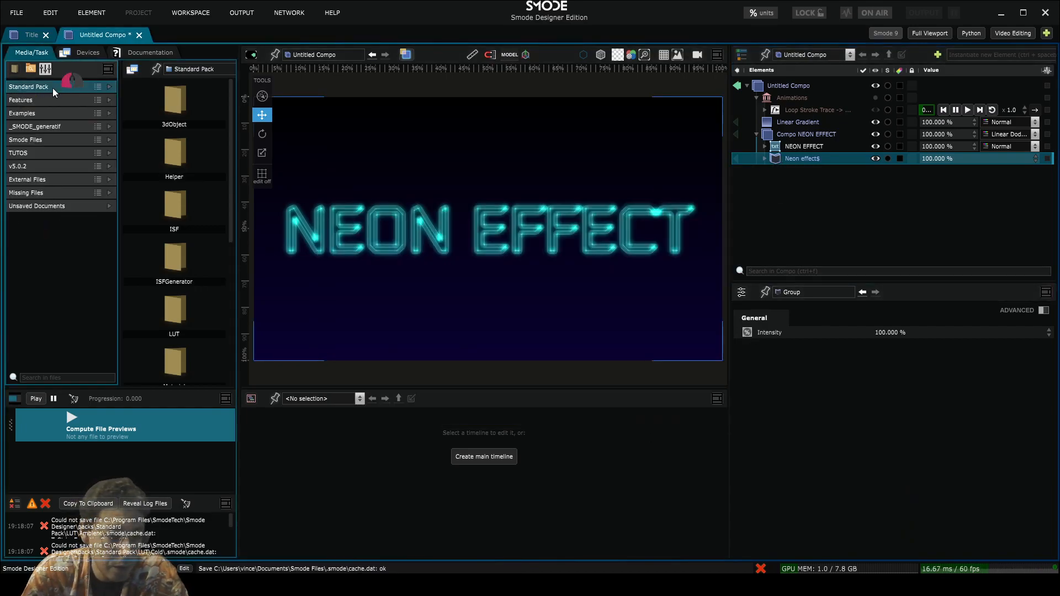
pyautogui.click(38, 153)
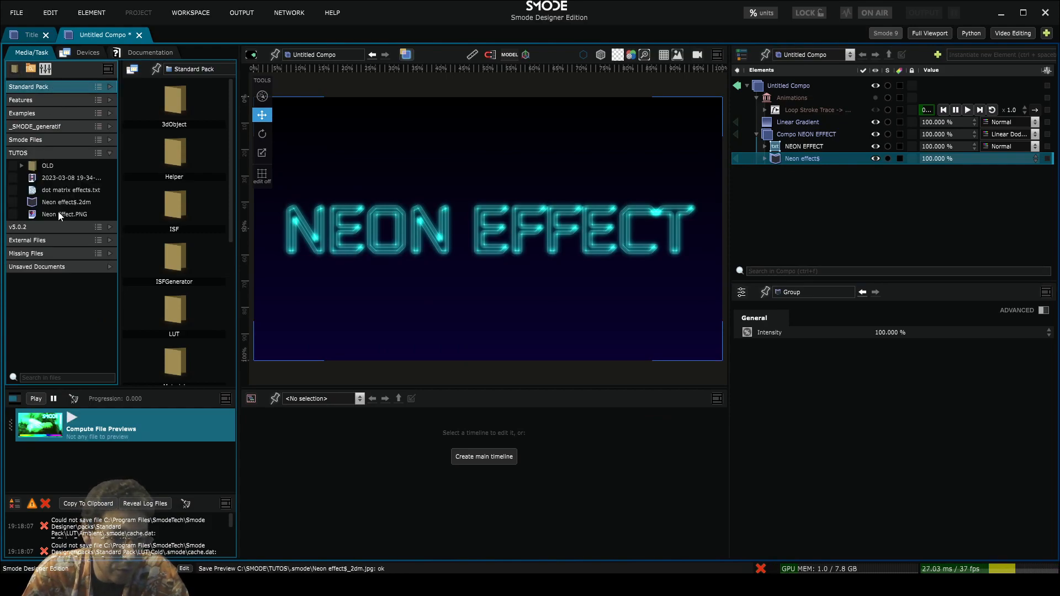
pyautogui.click(49, 202)
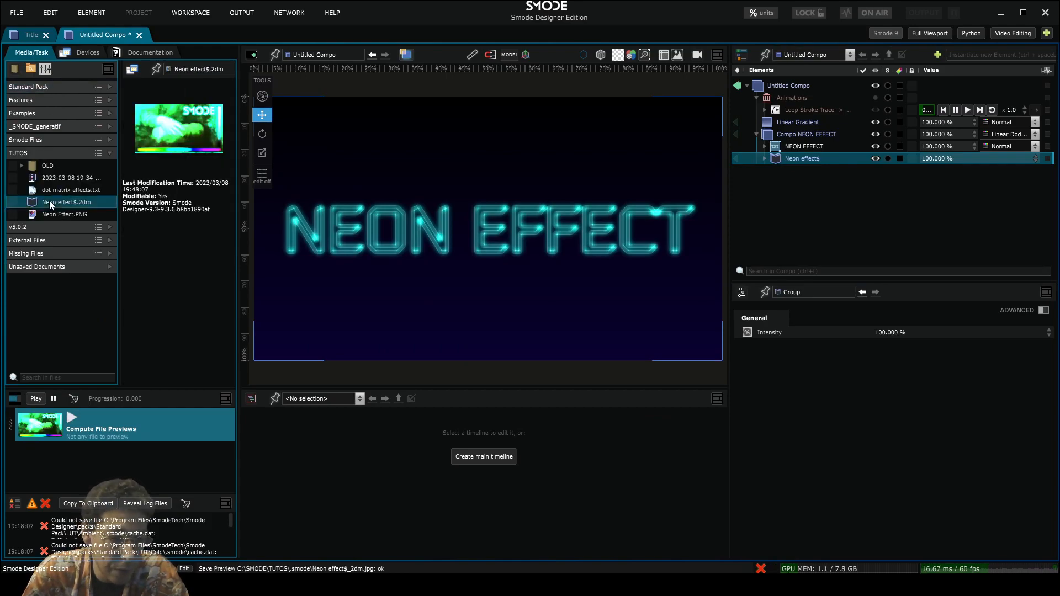
# Delete the Neon effect$ group from Compo NEON EFFECT and inspect the bare text outline
pyautogui.click(790, 159)
pyautogui.press('Delete')
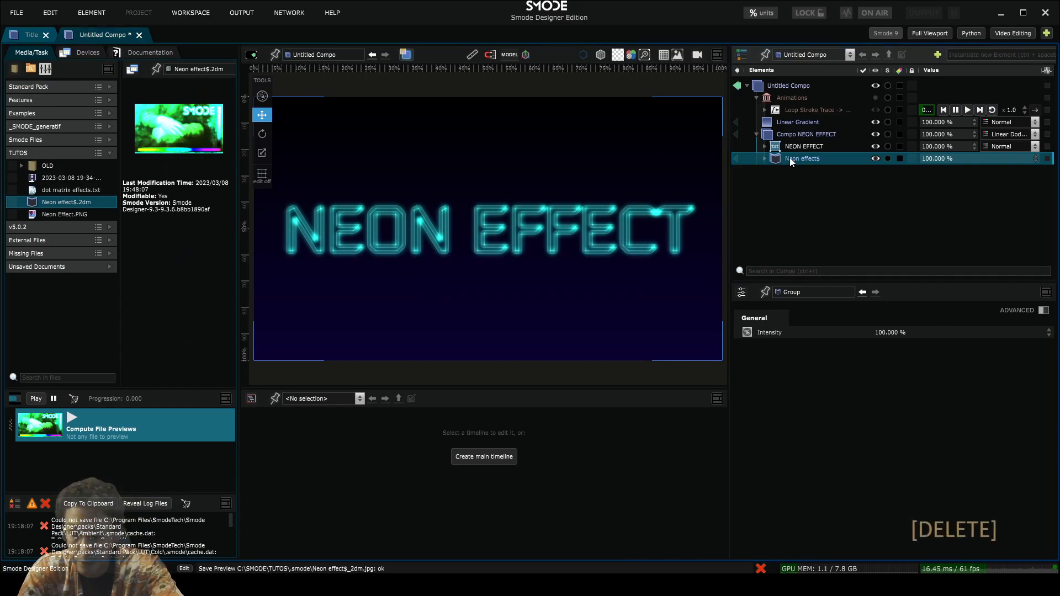
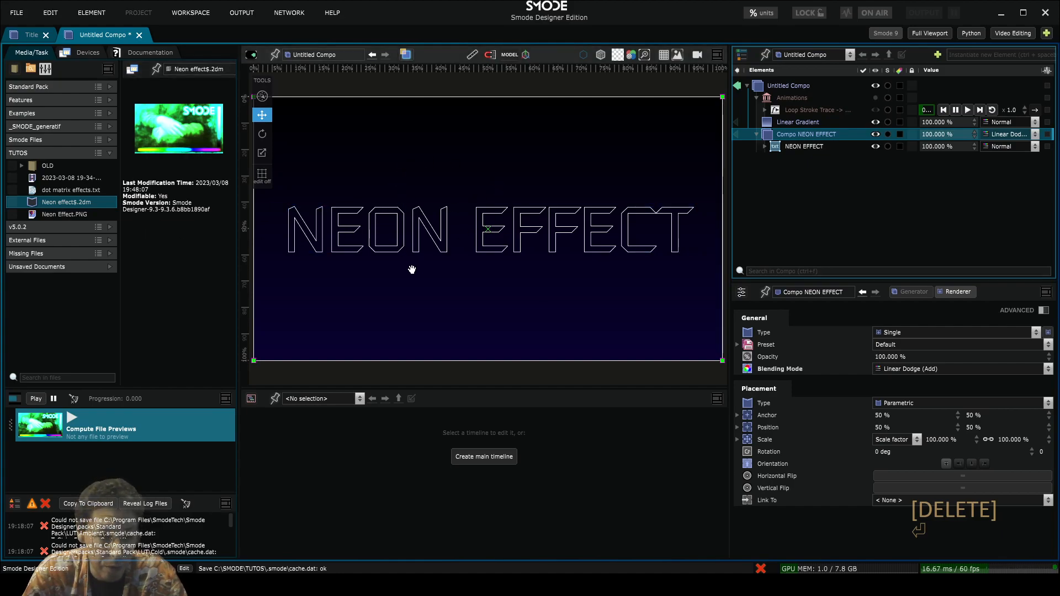
pyautogui.scroll(5, 450, 231)
pyautogui.scroll(2, 450, 231)
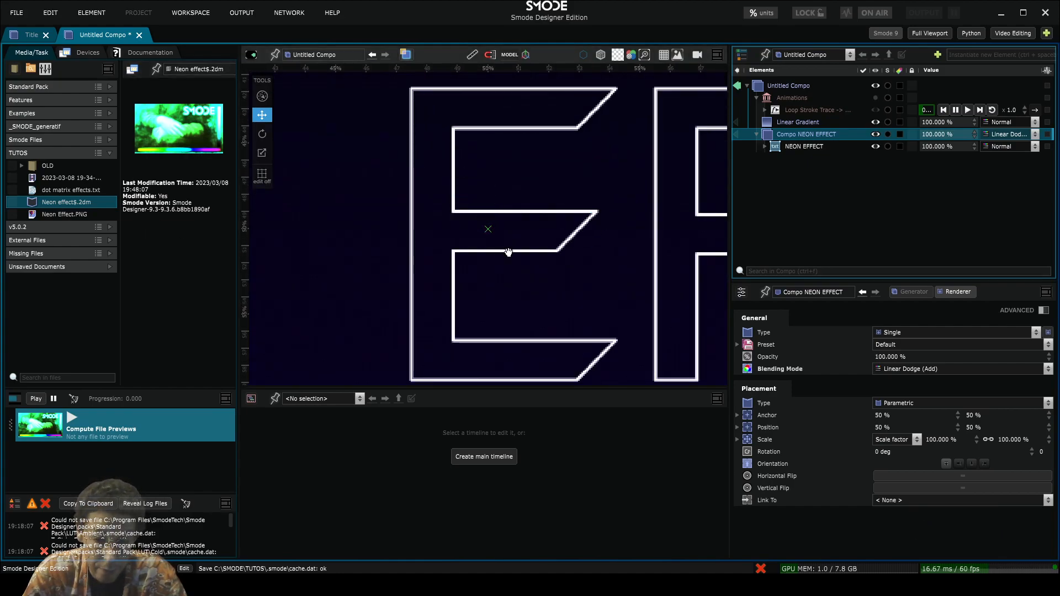
pyautogui.scroll(-6, 513, 257)
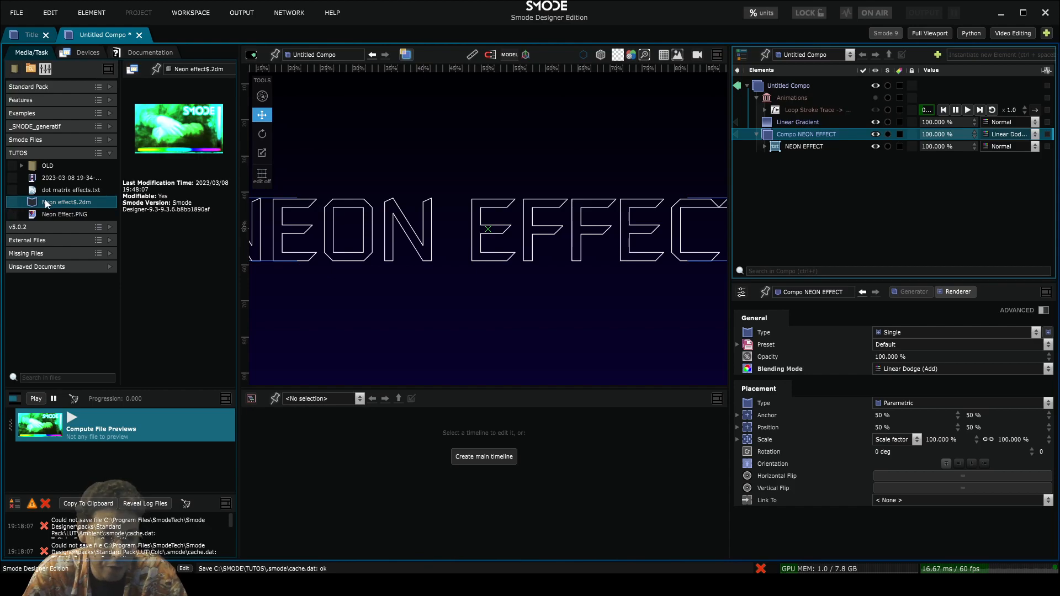
# Add Neon effect$.2dm by reference to the Untitled Compo, below Compo NEON EFFECT
pyautogui.moveTo(46, 204); pyautogui.dragTo(794, 190)
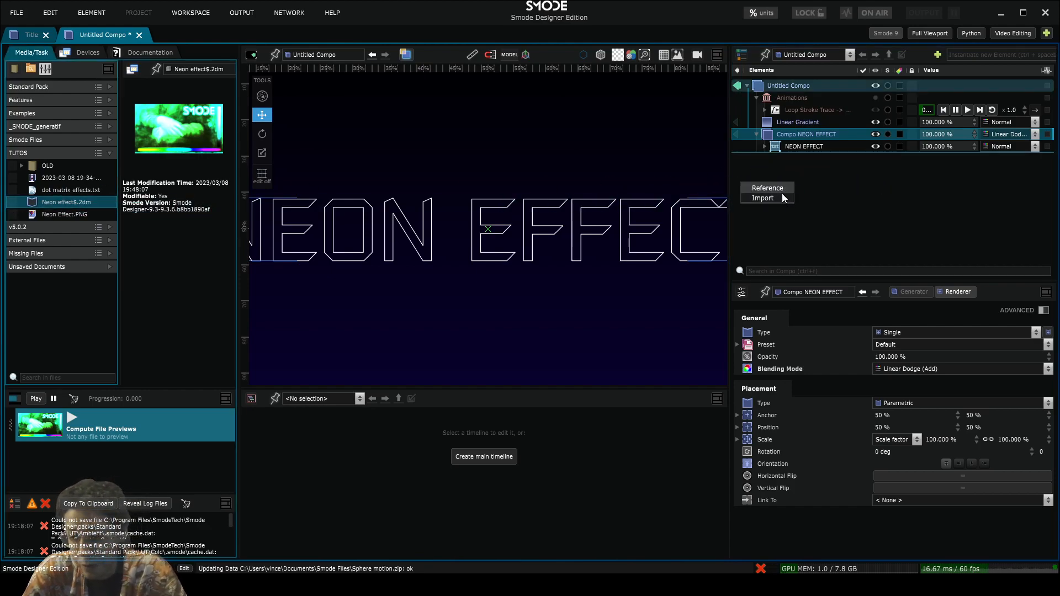
pyautogui.click(782, 189)
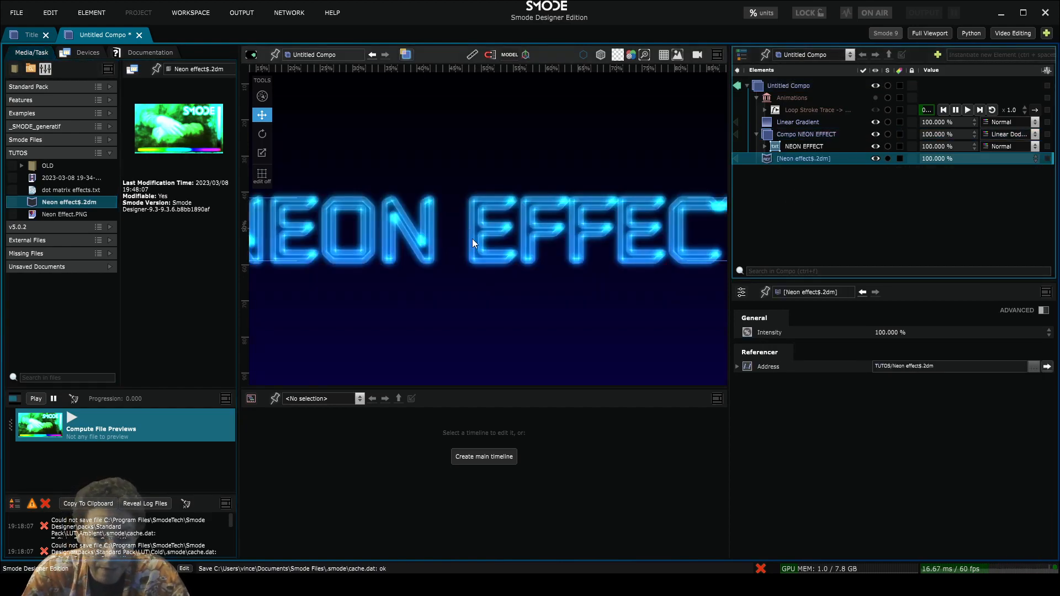
# Open Neon effect$.2dm as its own document to view its modifiers, then close it and return to the Untitled Compo
pyautogui.click(43, 202)
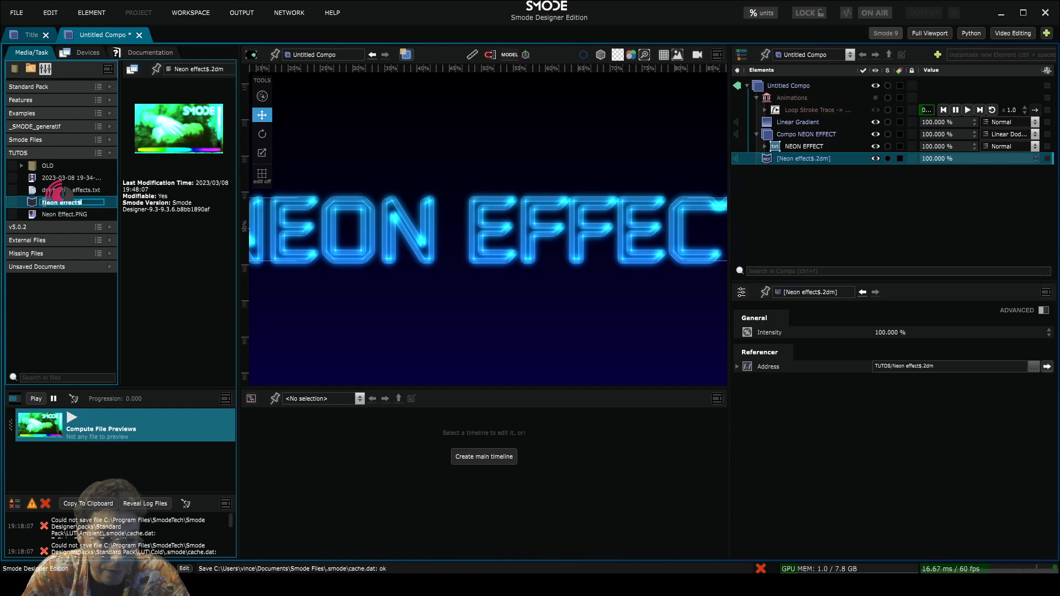
pyautogui.doubleClick(35, 200)
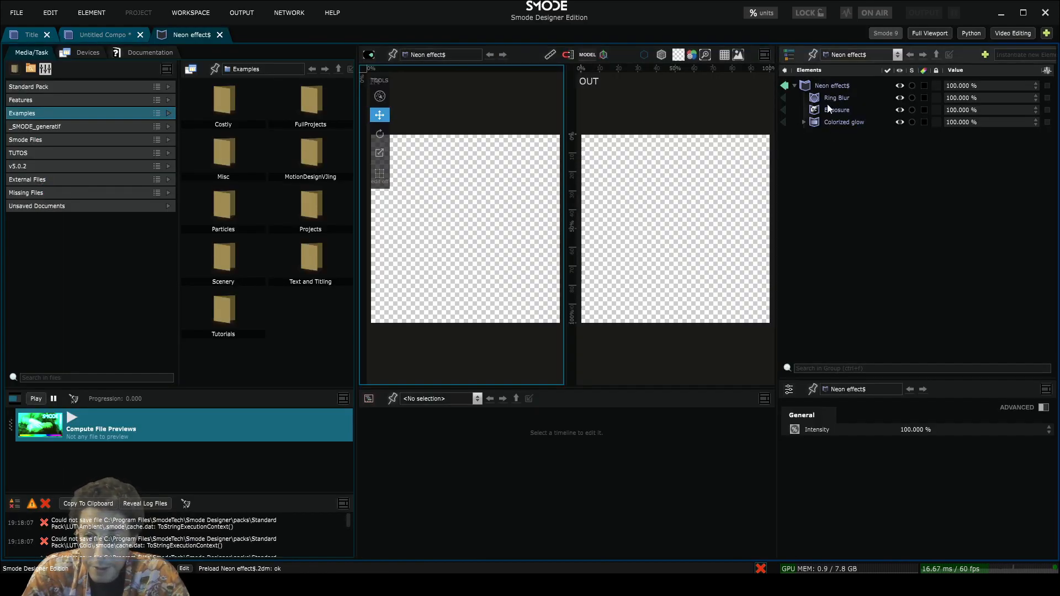
pyautogui.click(219, 35)
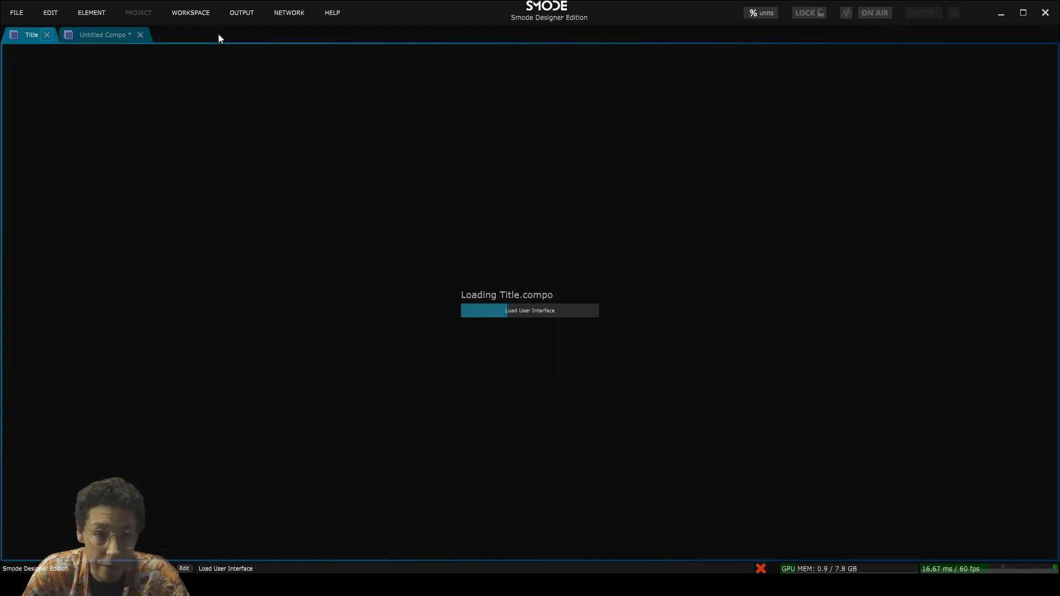
pyautogui.click(99, 35)
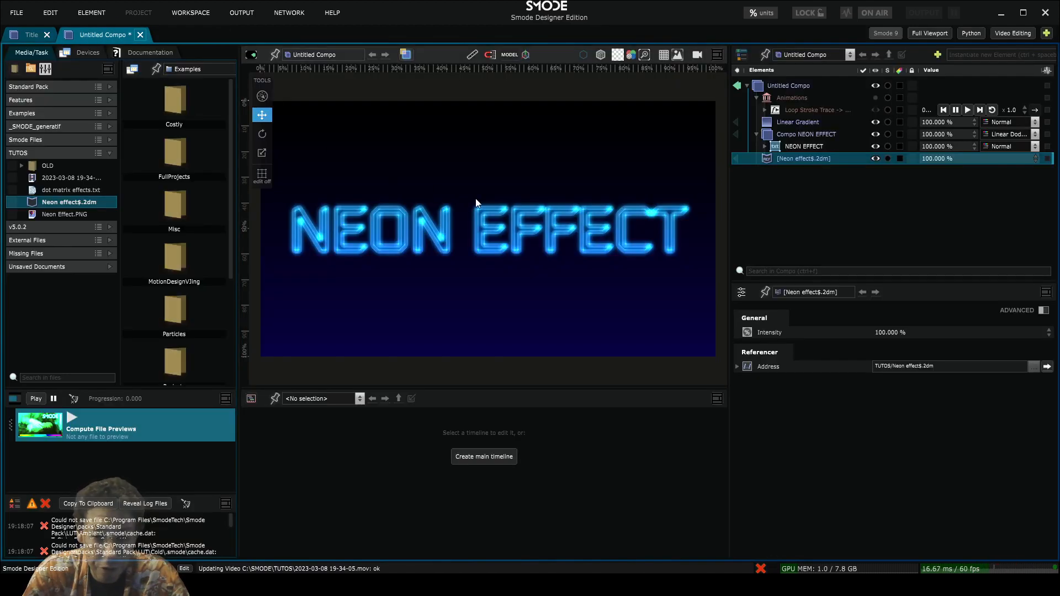
# Delete the Neon effect$.2dm reference from the Untitled Compo
pyautogui.moveTo(773, 158)
pyautogui.mouseDown()
pyautogui.moveTo(781, 138)
pyautogui.moveTo(777, 156)
pyautogui.mouseUp()
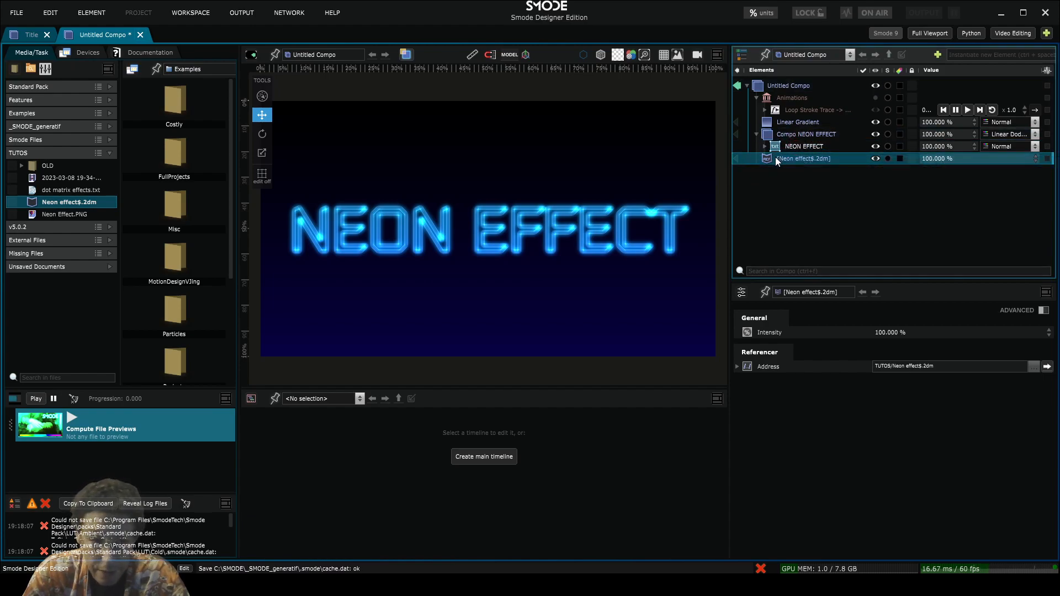
pyautogui.press('Delete')
pyautogui.press('Return')
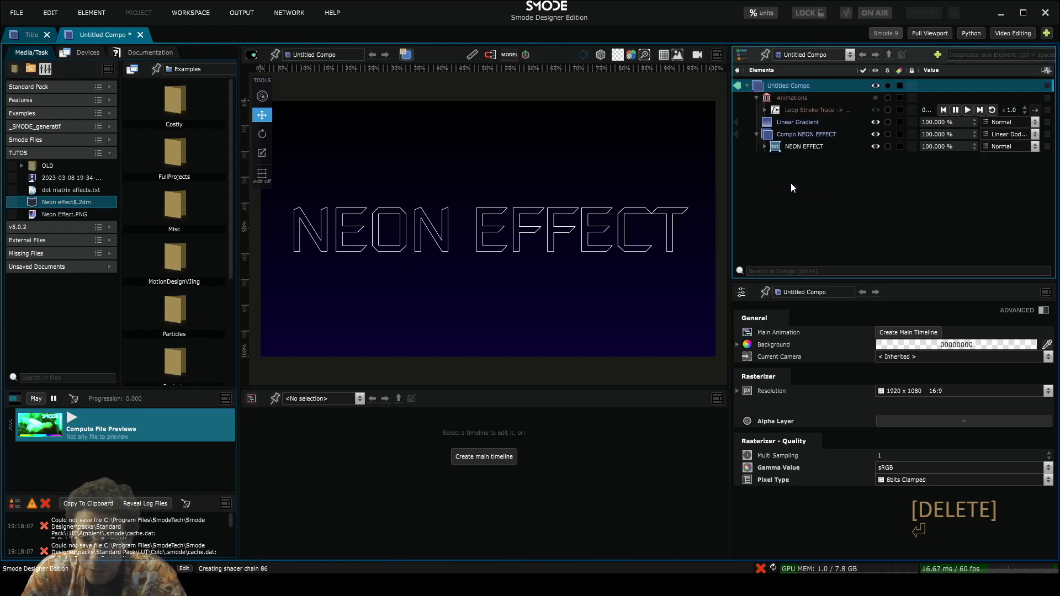
# Add Neon effect$.2dm by reference inside Compo NEON EFFECT, and convert the reference into an embedded group
pyautogui.click(786, 133)
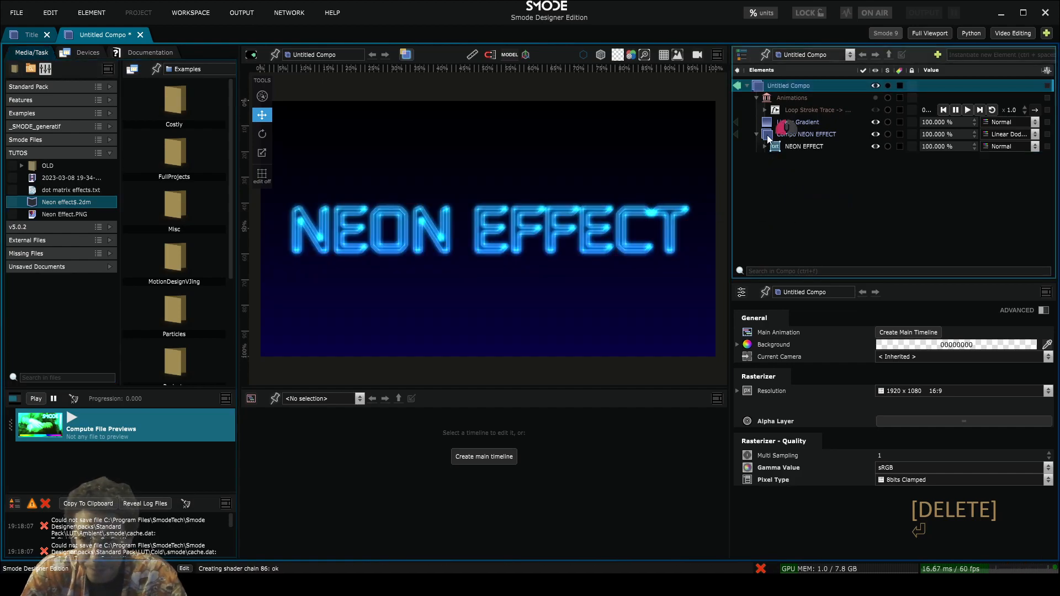
pyautogui.click(781, 148)
pyautogui.click(764, 147)
pyautogui.click(763, 146)
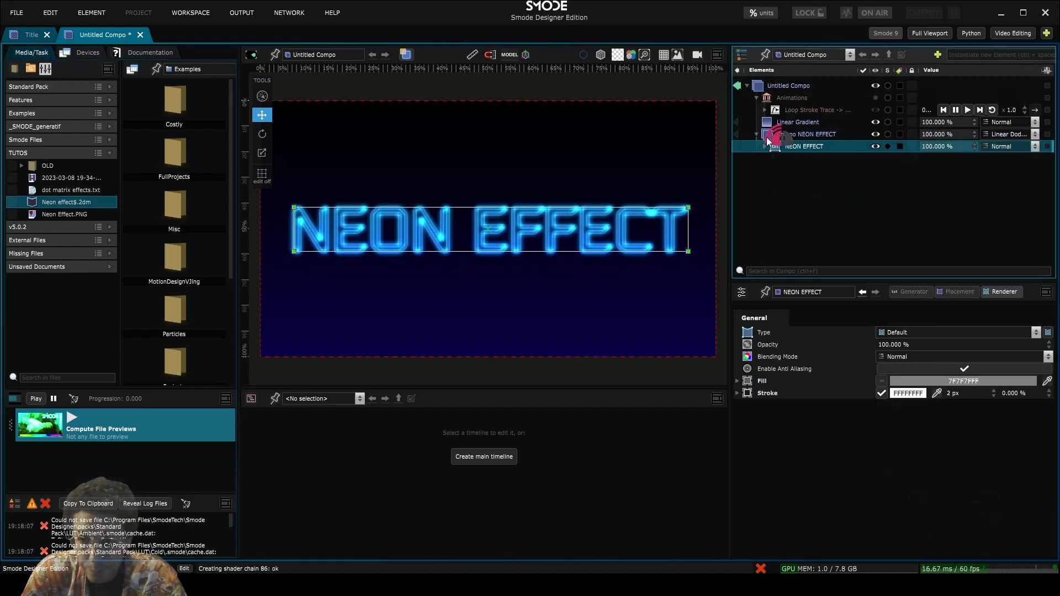
pyautogui.click(767, 137)
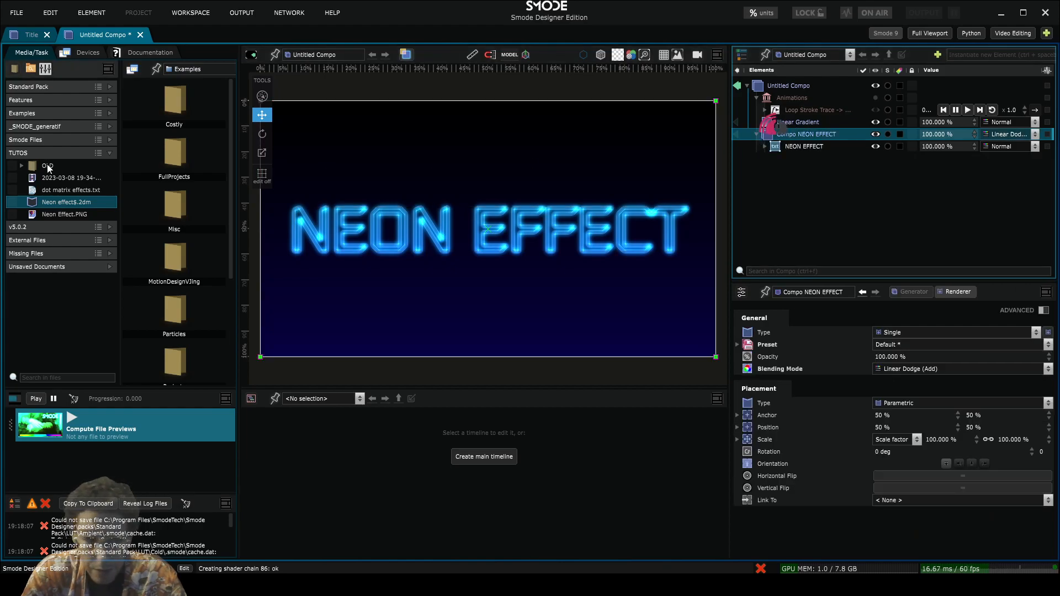
pyautogui.moveTo(65, 203); pyautogui.dragTo(758, 207)
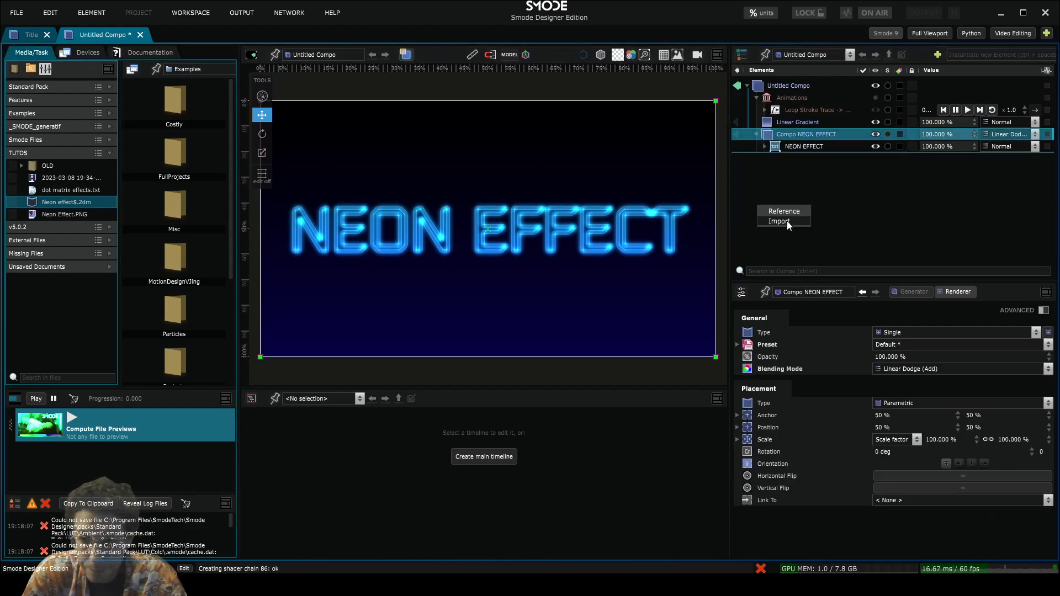
pyautogui.click(786, 211)
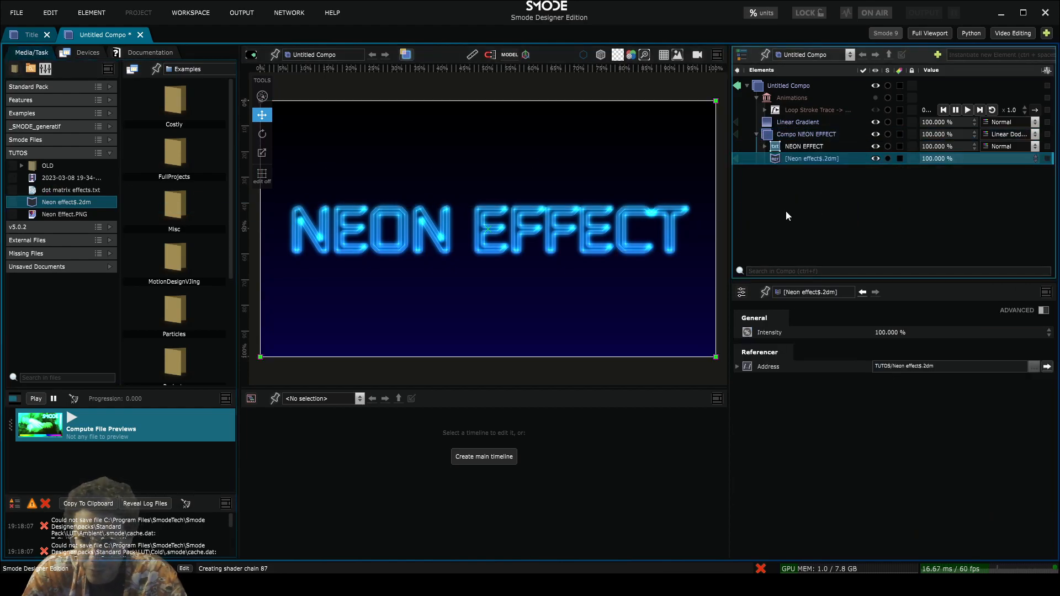
pyautogui.rightClick(795, 163)
pyautogui.click(740, 215)
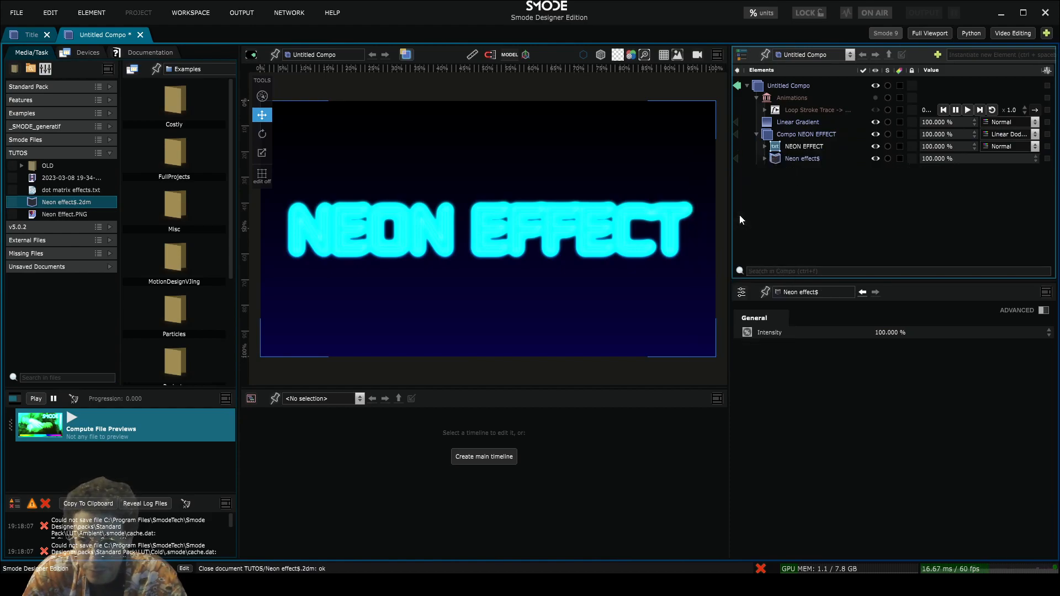
# Close the current Untitled Compo and create a new empty compo
pyautogui.click(817, 161)
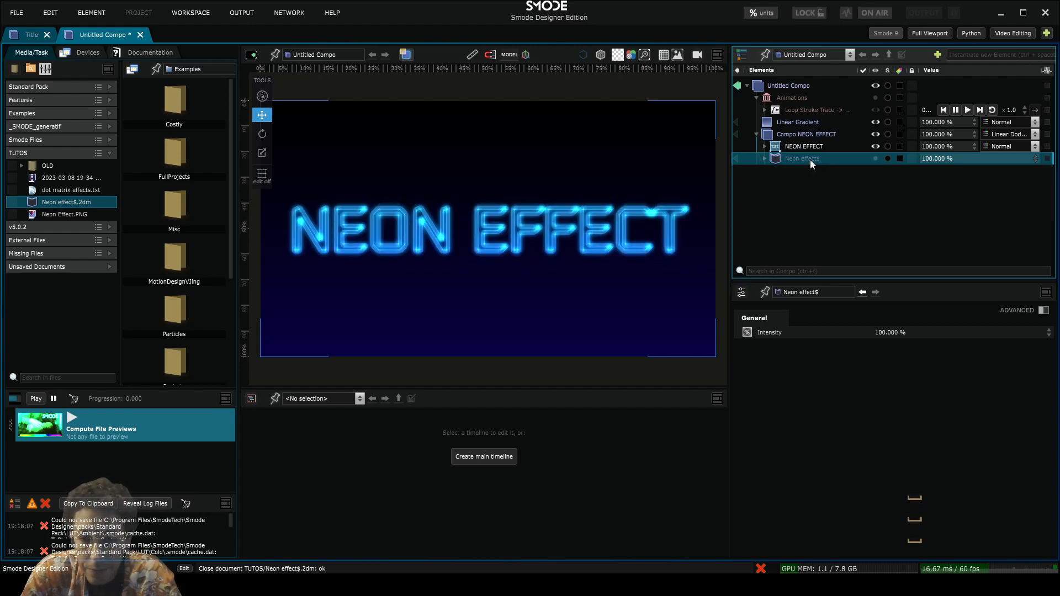
pyautogui.click(141, 35)
pyautogui.click(525, 313)
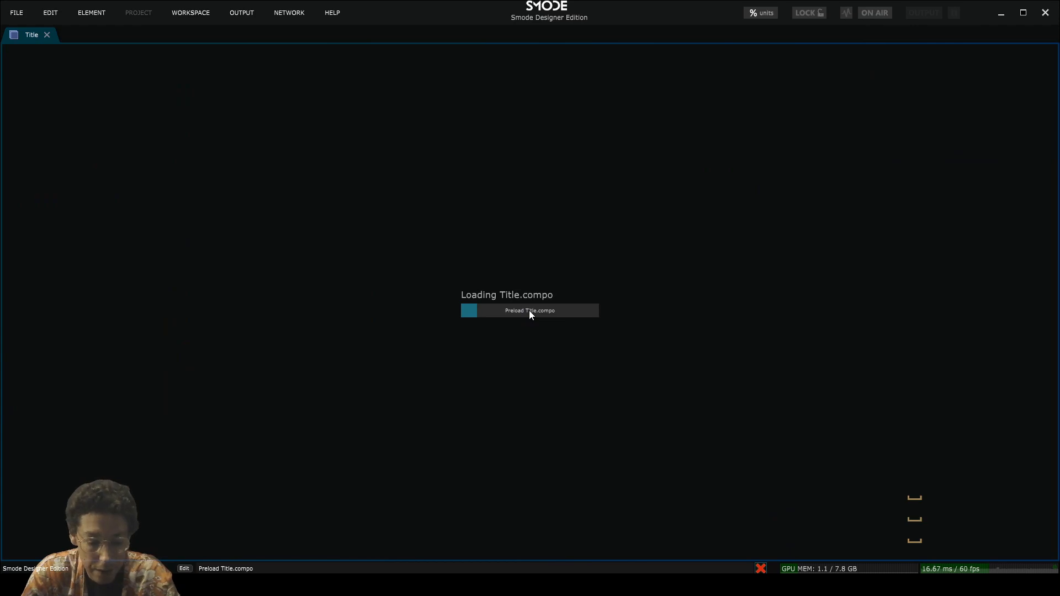
pyautogui.hotkey('ctrl', 'n')
pyautogui.press('Return')
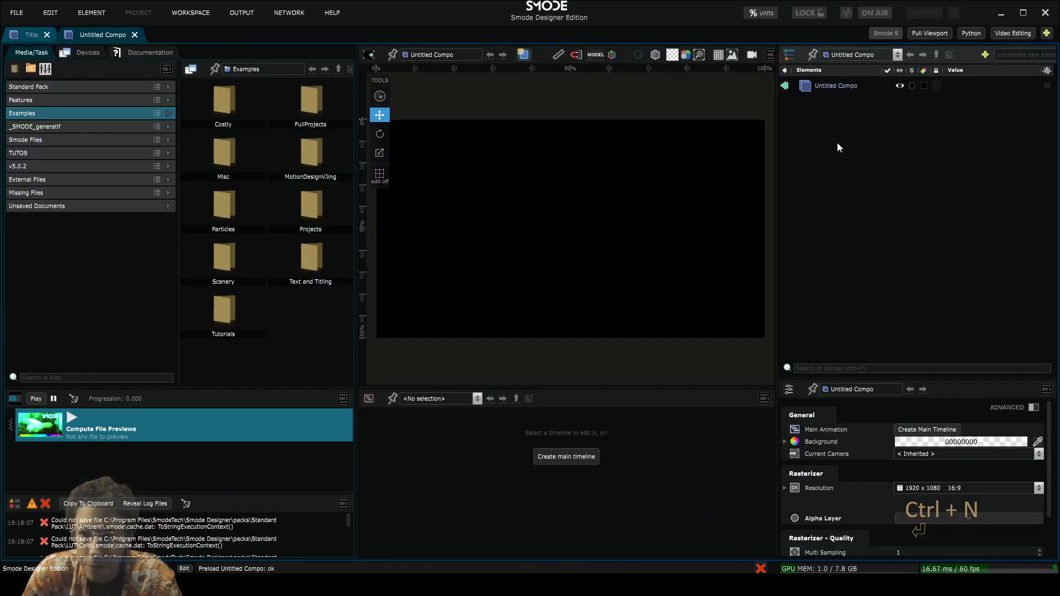
# Add a Text shape layer to the new compo, with font size 490 and its fill disabled
pyautogui.rightClick(827, 136)
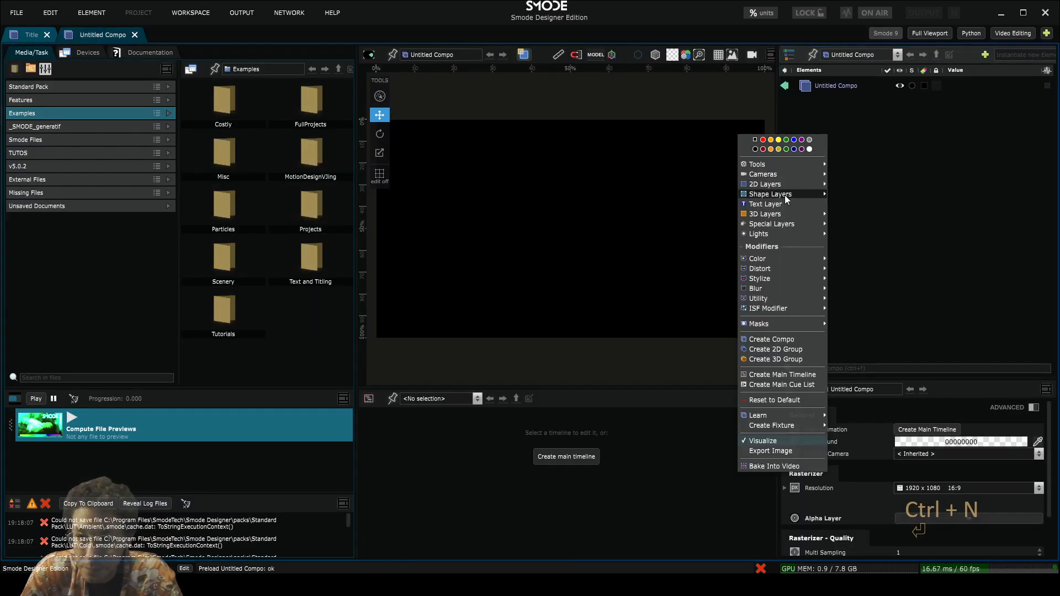
pyautogui.moveTo(782, 196)
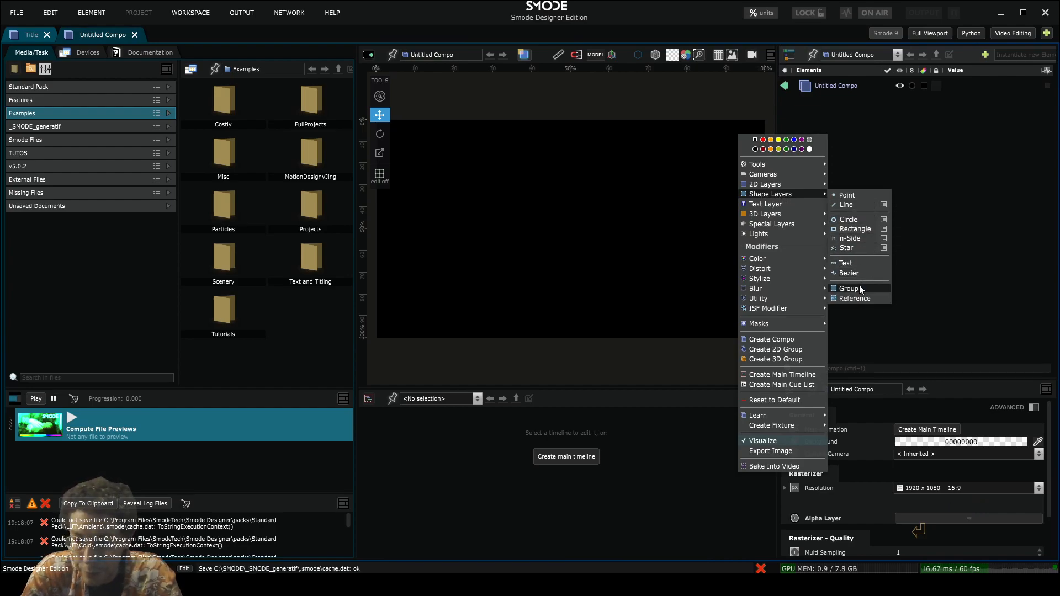
pyautogui.click(860, 261)
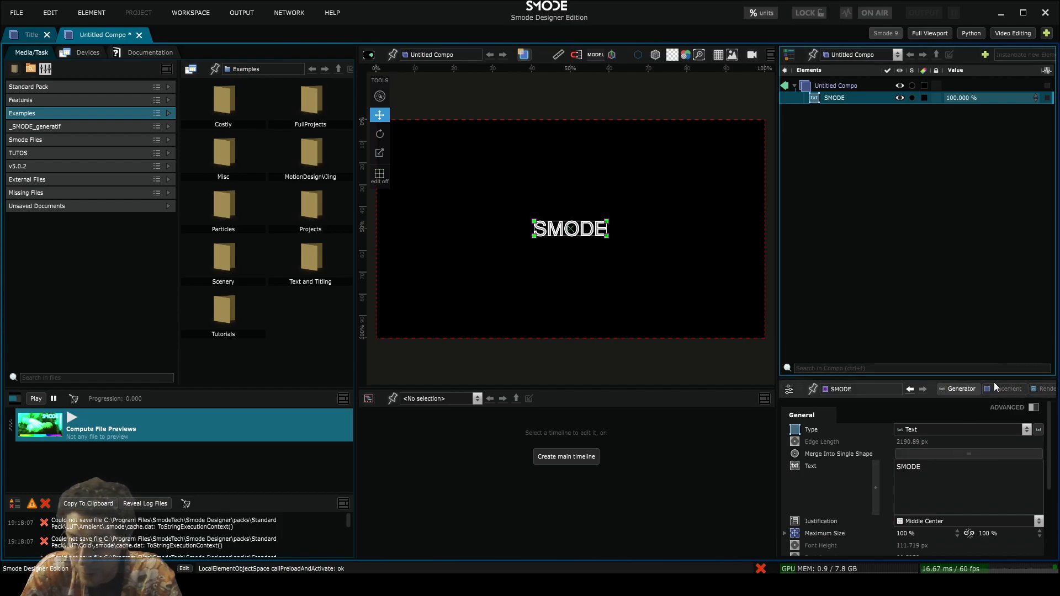
pyautogui.moveTo(994, 381); pyautogui.dragTo(980, 241)
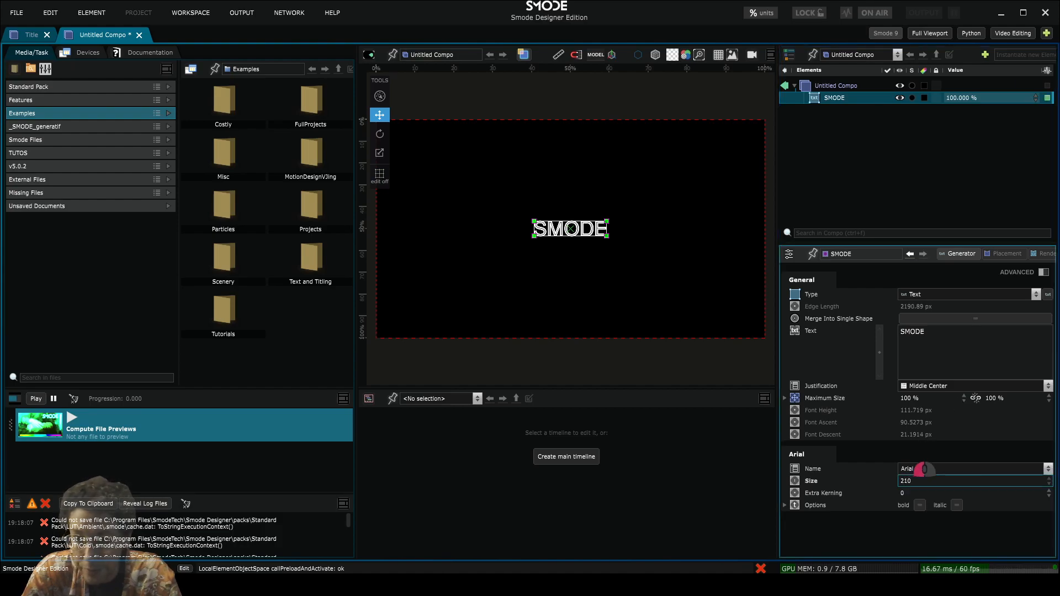
pyautogui.moveTo(903, 476); pyautogui.dragTo(929, 474)
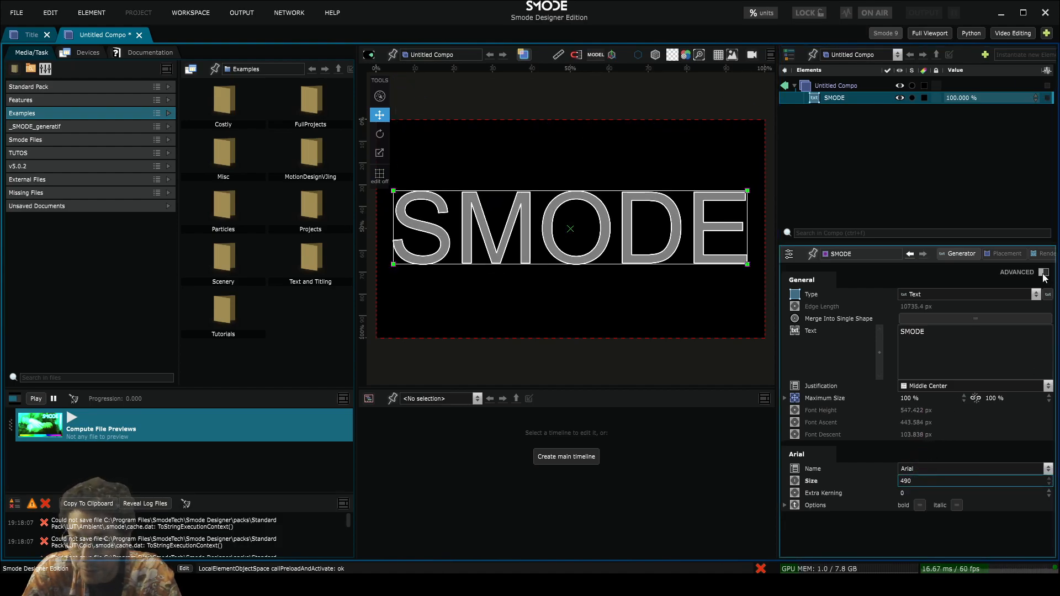
pyautogui.click(1043, 253)
pyautogui.click(903, 343)
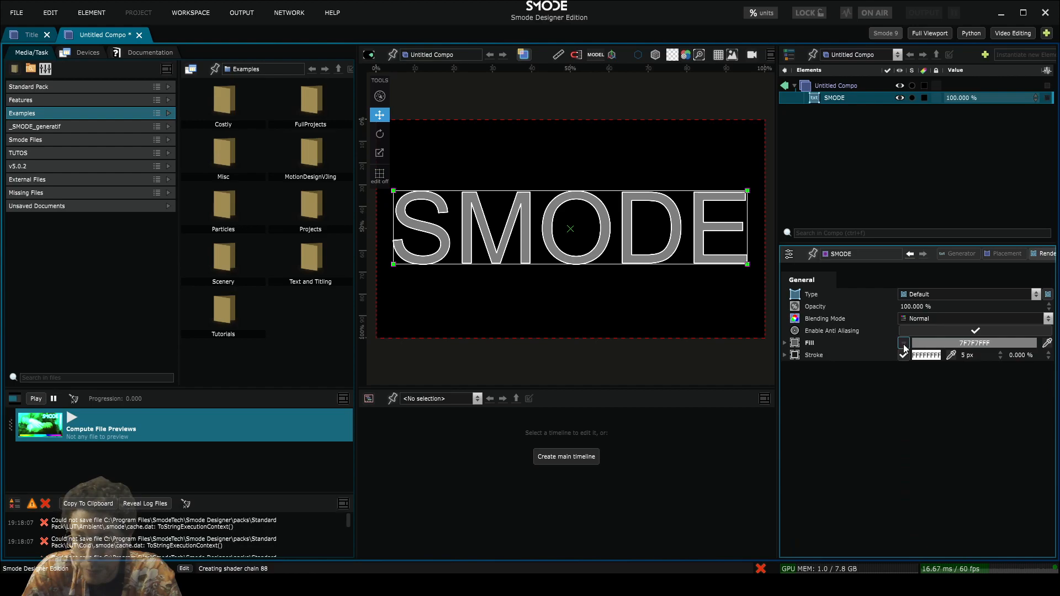
# Import Neon effect$.2dm from the TUTOS folder into the compo, below the SMODE text
pyautogui.click(45, 155)
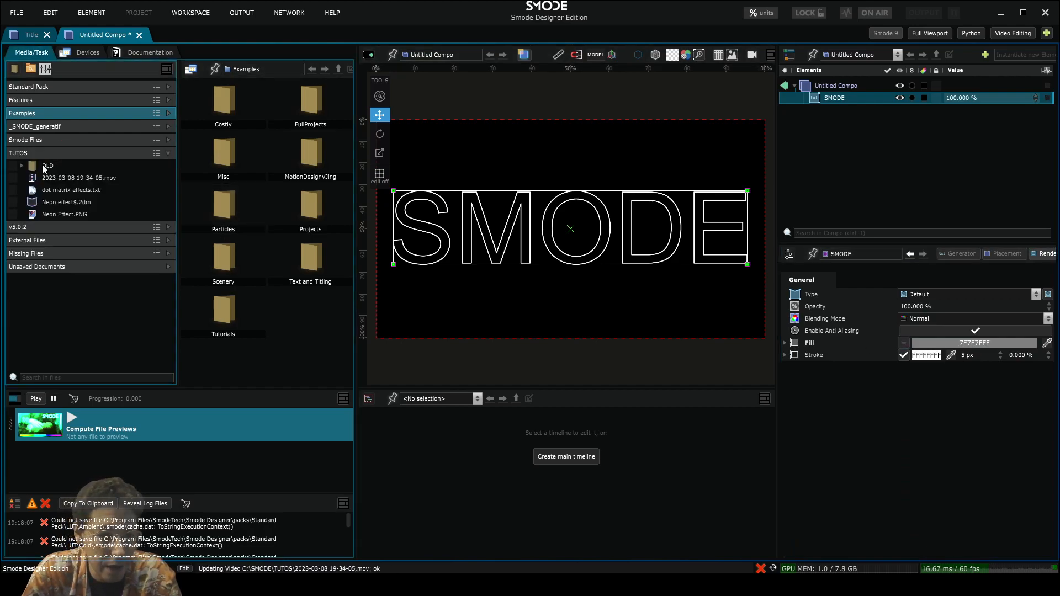
pyautogui.moveTo(39, 204); pyautogui.dragTo(822, 148)
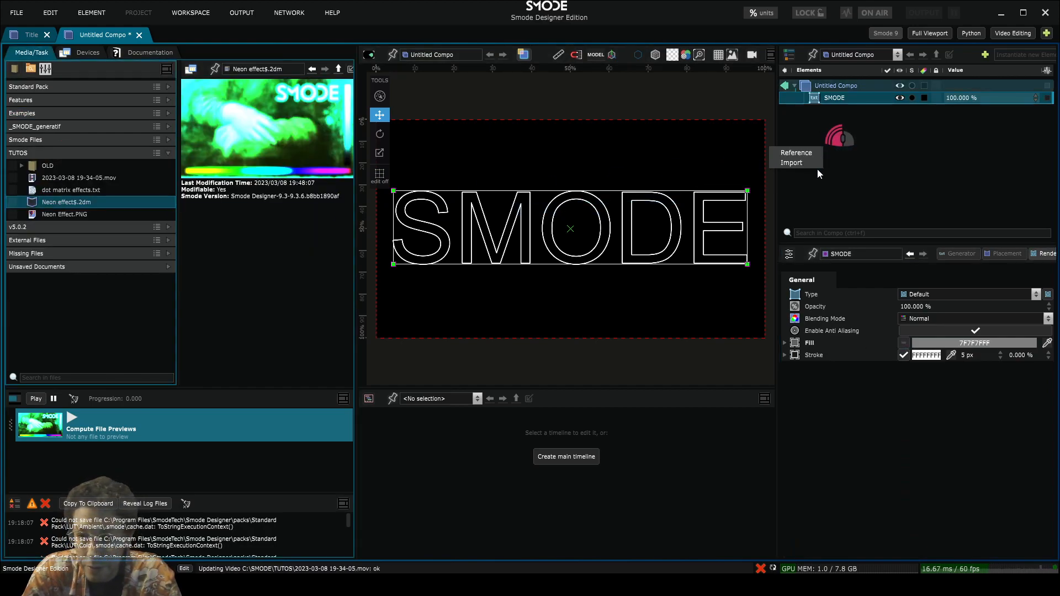
pyautogui.click(798, 162)
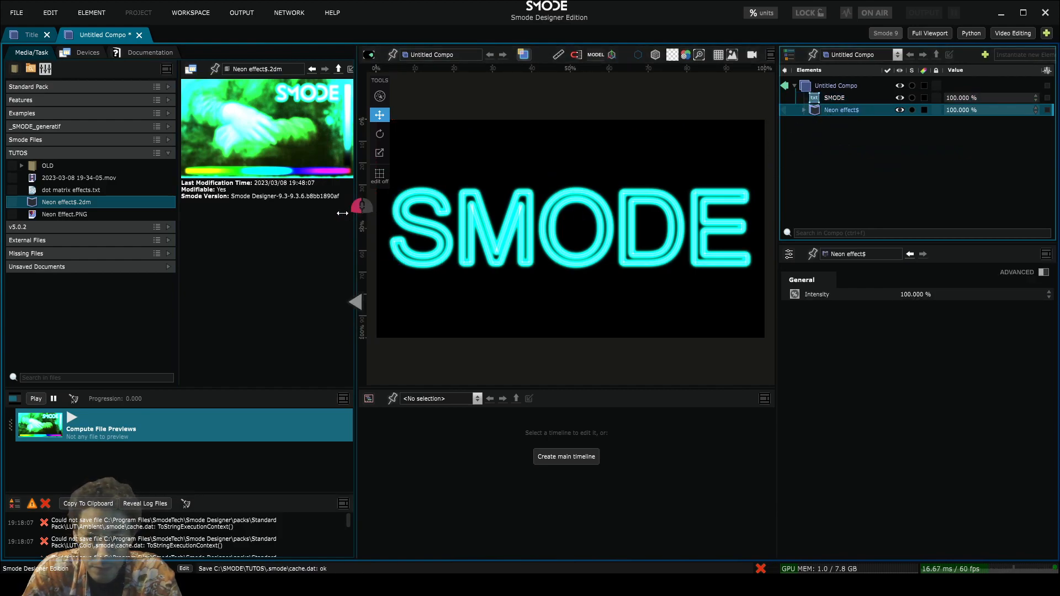
# Enlarge the viewport and examine the Ring Blur modifier inside the imported Neon effect$ group
pyautogui.moveTo(357, 206); pyautogui.dragTo(270, 206)
pyautogui.scroll(3, 614, 200)
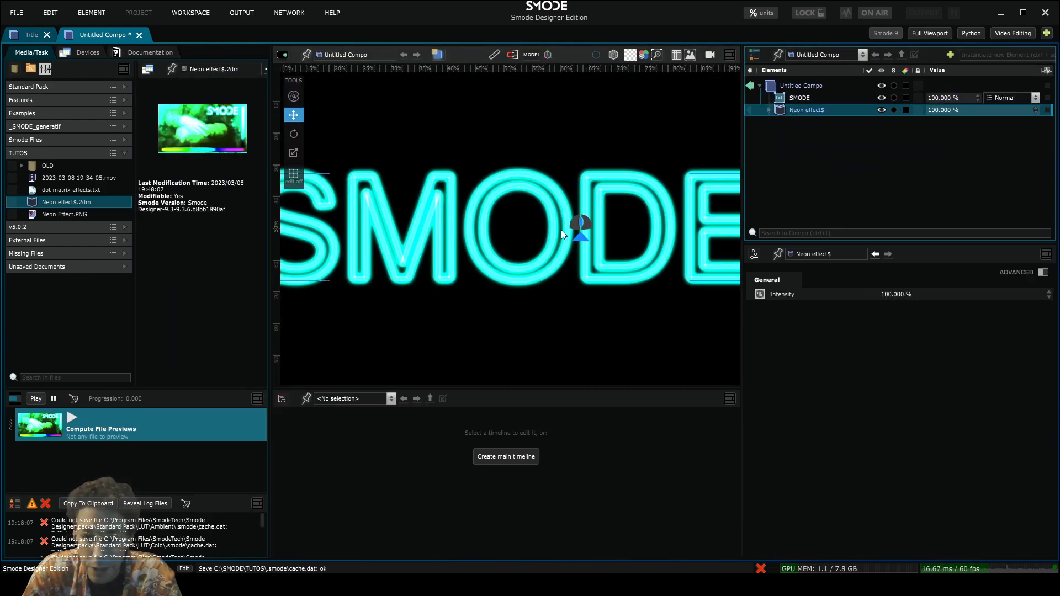
pyautogui.click(769, 109)
pyautogui.click(799, 120)
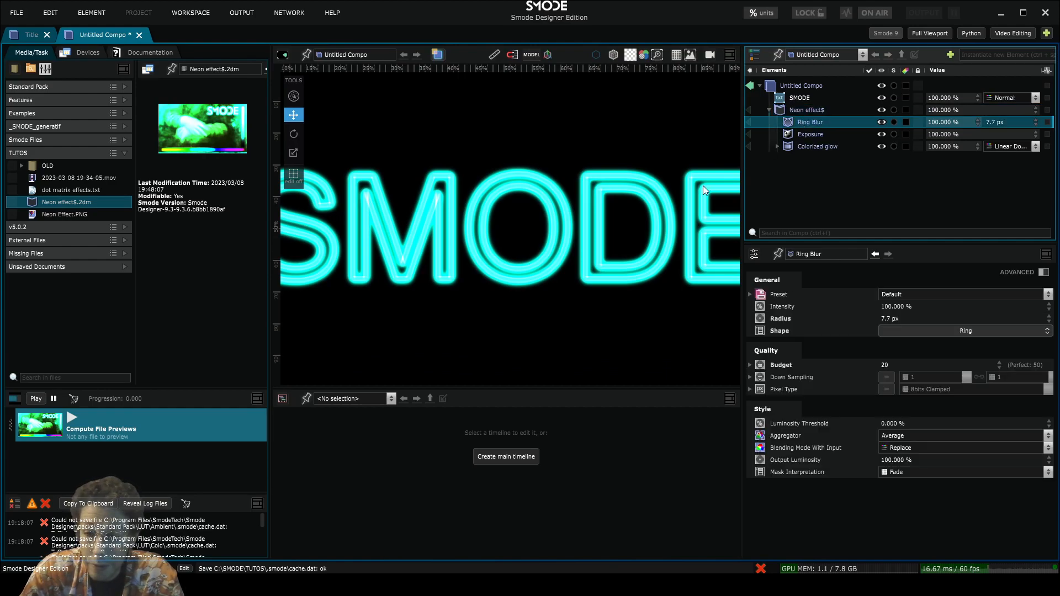
pyautogui.scroll(-3, 487, 254)
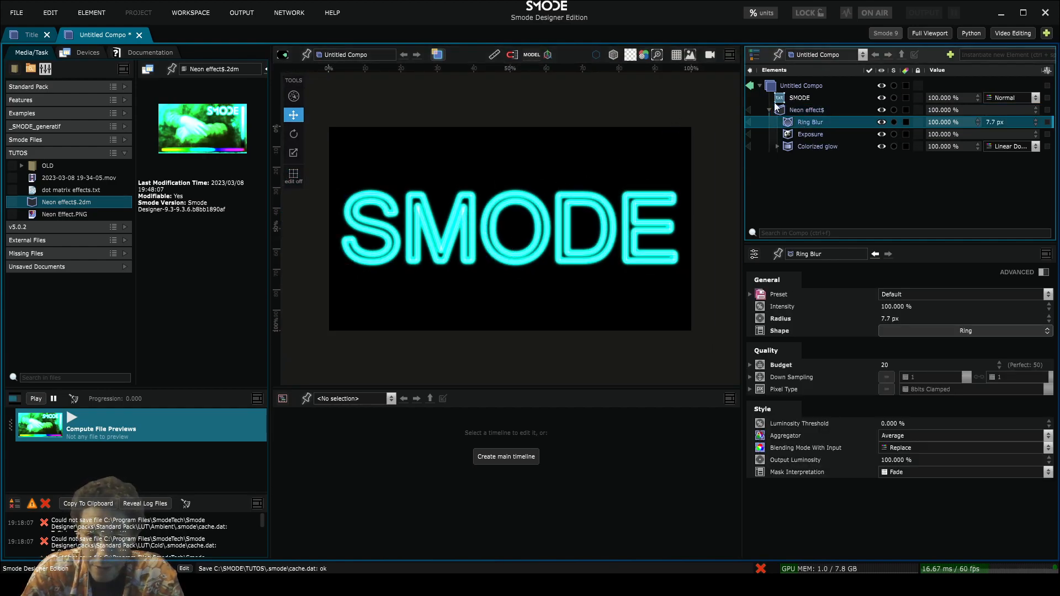
# Reduce the SMODE text's font size to 378
pyautogui.click(789, 99)
pyautogui.click(906, 258)
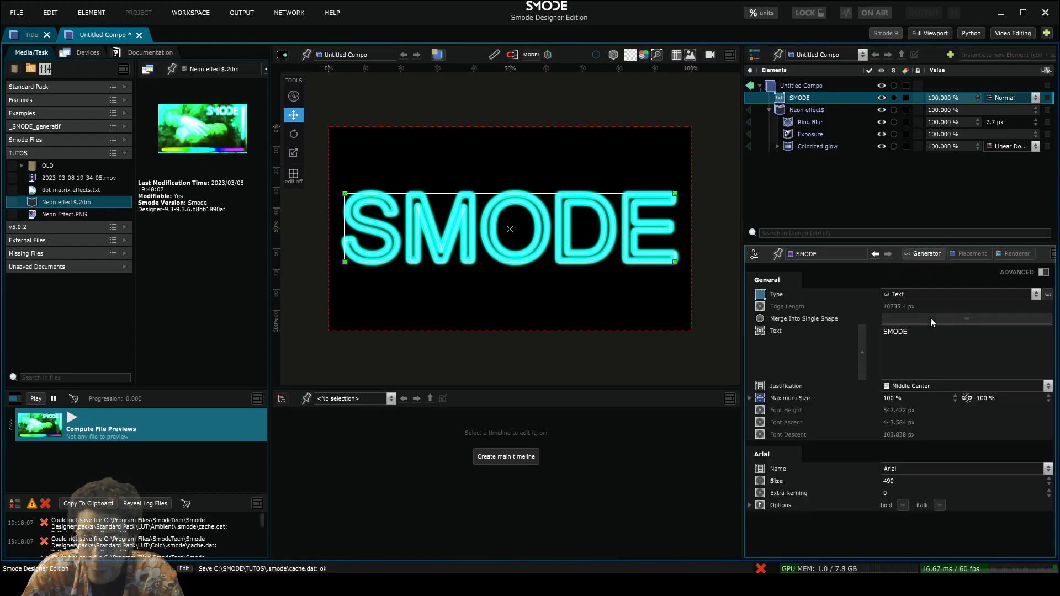
pyautogui.moveTo(895, 481); pyautogui.dragTo(927, 569)
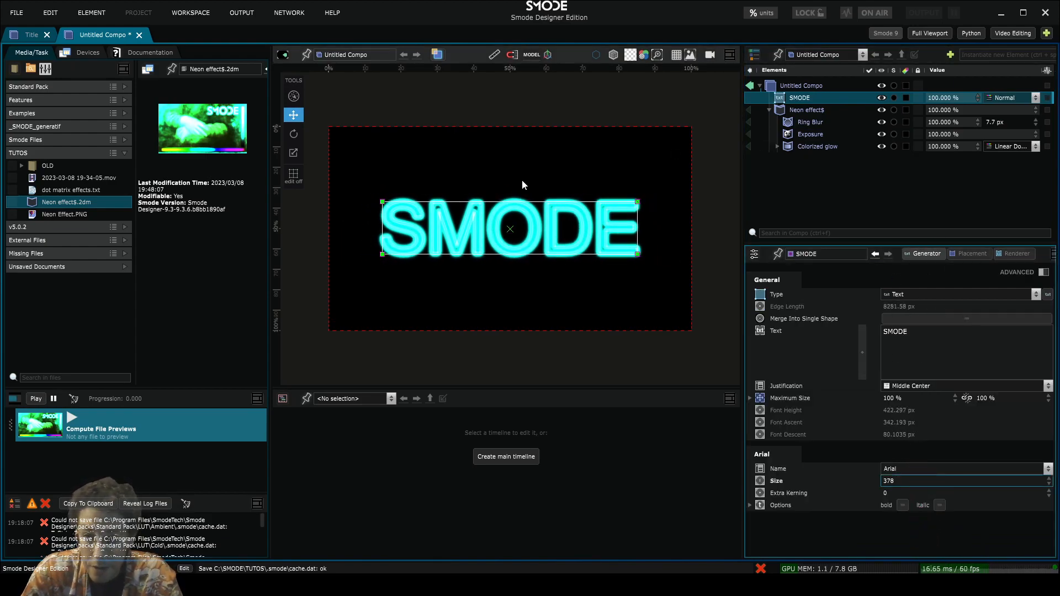
pyautogui.scroll(3, 523, 183)
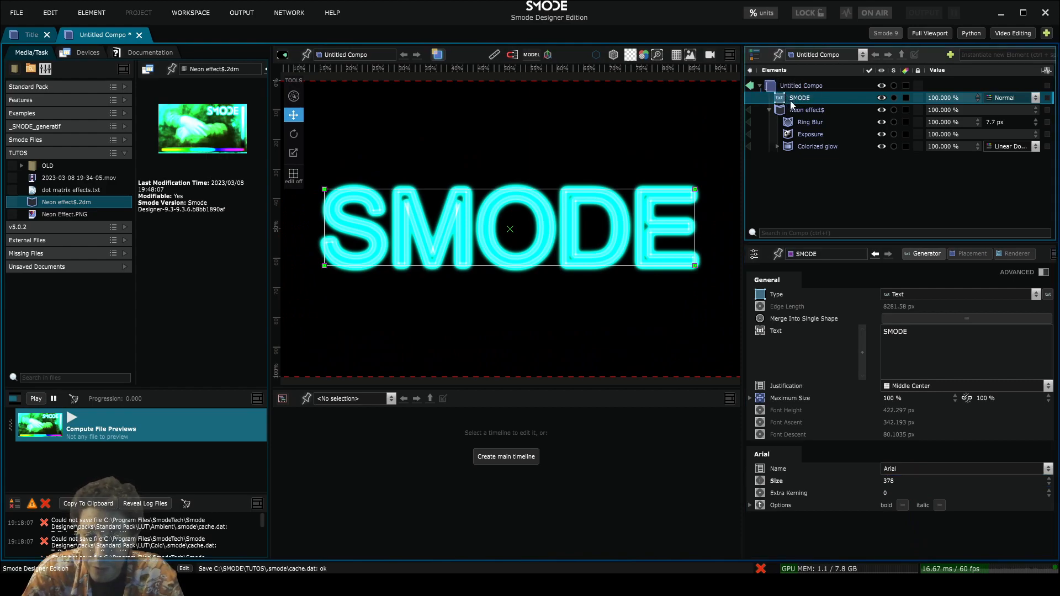
# Wrap the SMODE text in its own compo and move the Neon effect$ group into it
pyautogui.click(792, 86)
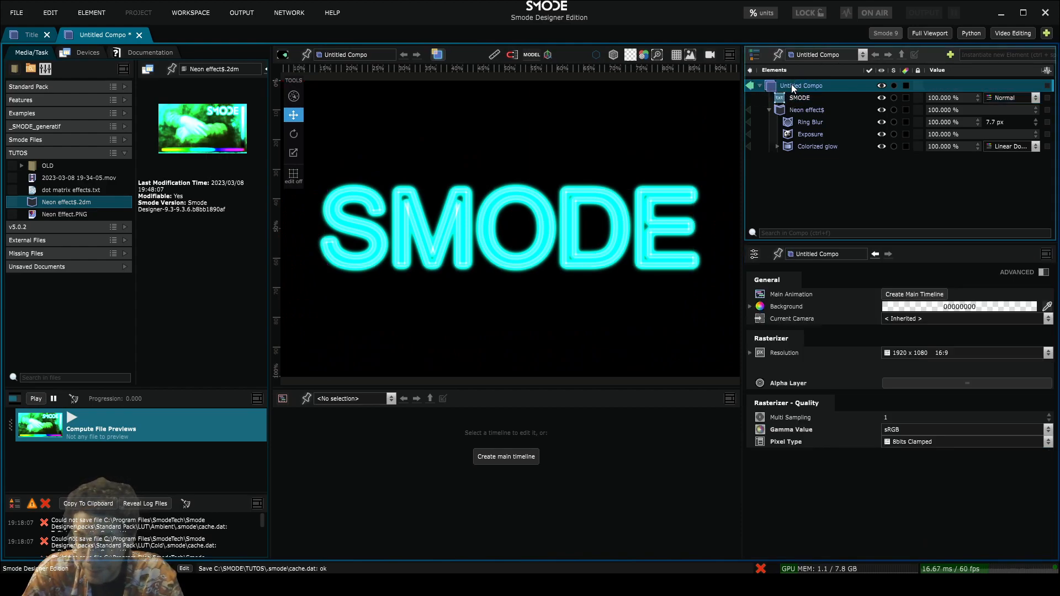
pyautogui.keyDown('ctrl'); pyautogui.click(792, 98); pyautogui.keyUp('ctrl')
pyautogui.hotkey('ctrl', 'shift', 'c')
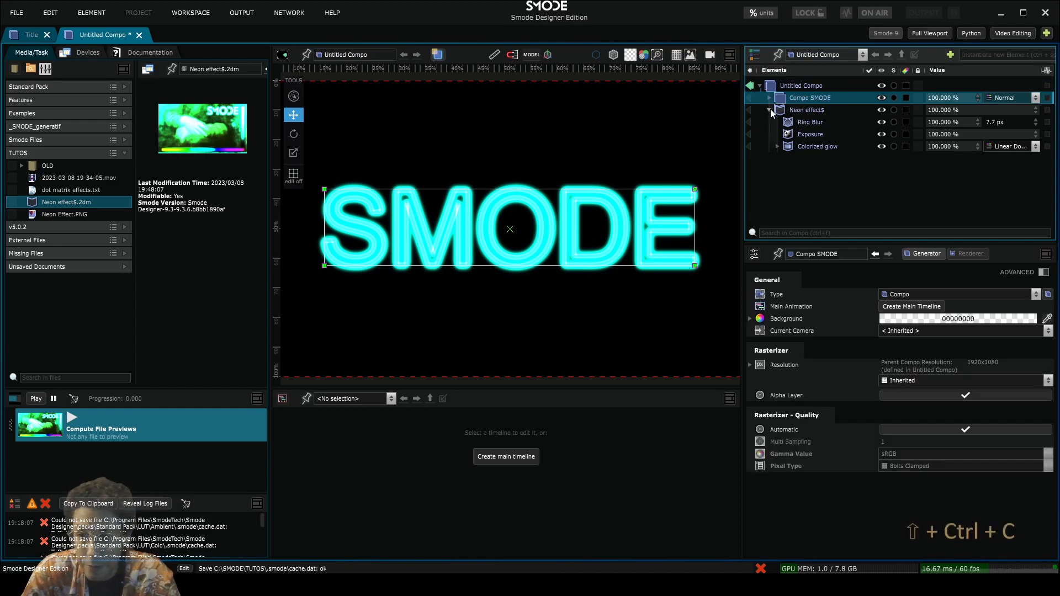
pyautogui.click(784, 117)
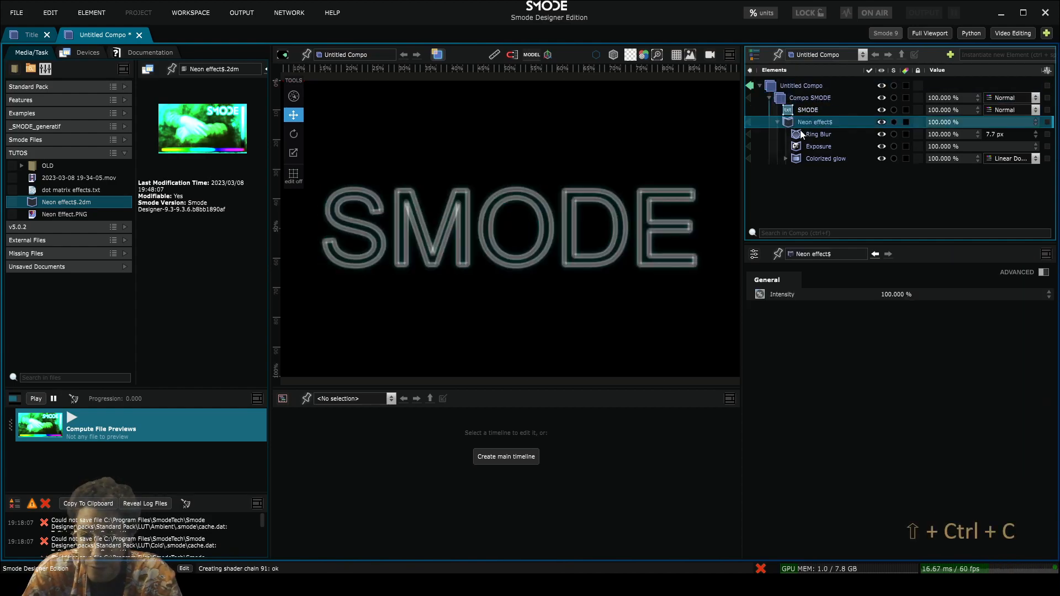
# Visualize Compo SMODE on its own, return to the Untitled Compo, and turn off Compo SMODE's Alpha Layer
pyautogui.click(800, 98)
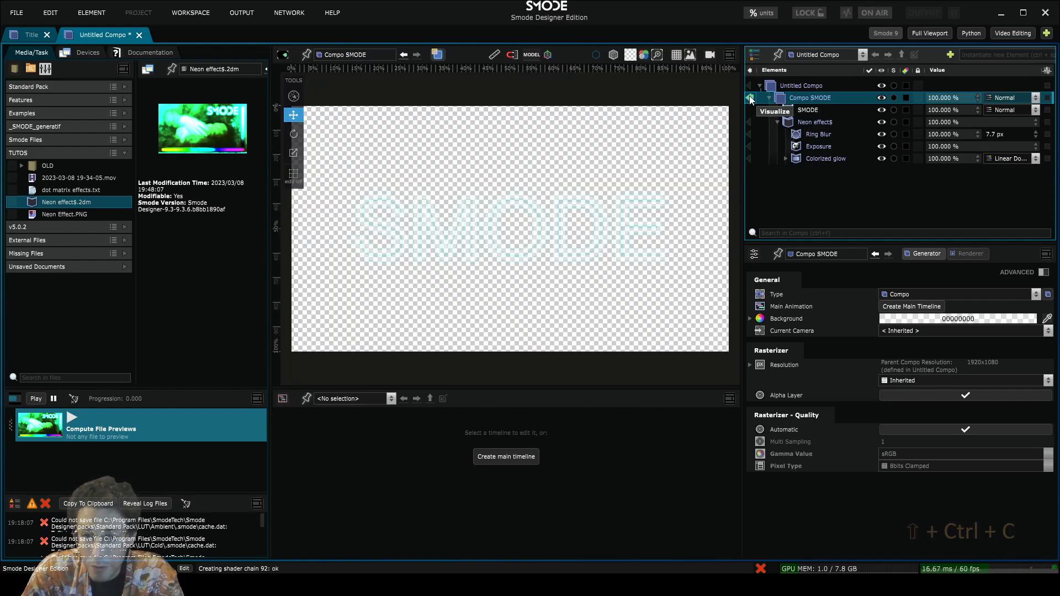
pyautogui.click(751, 99)
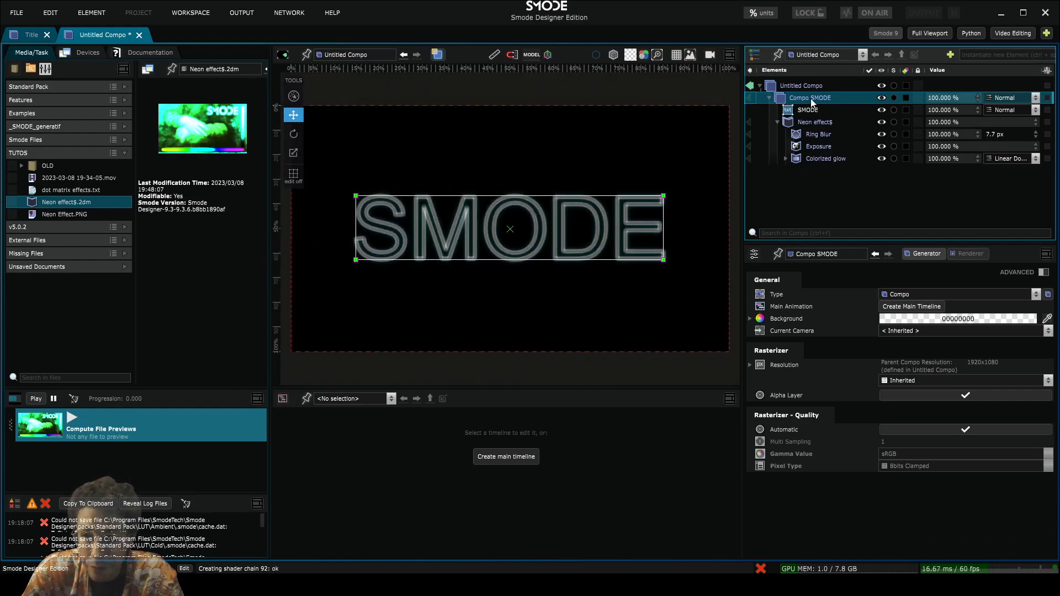
pyautogui.click(961, 396)
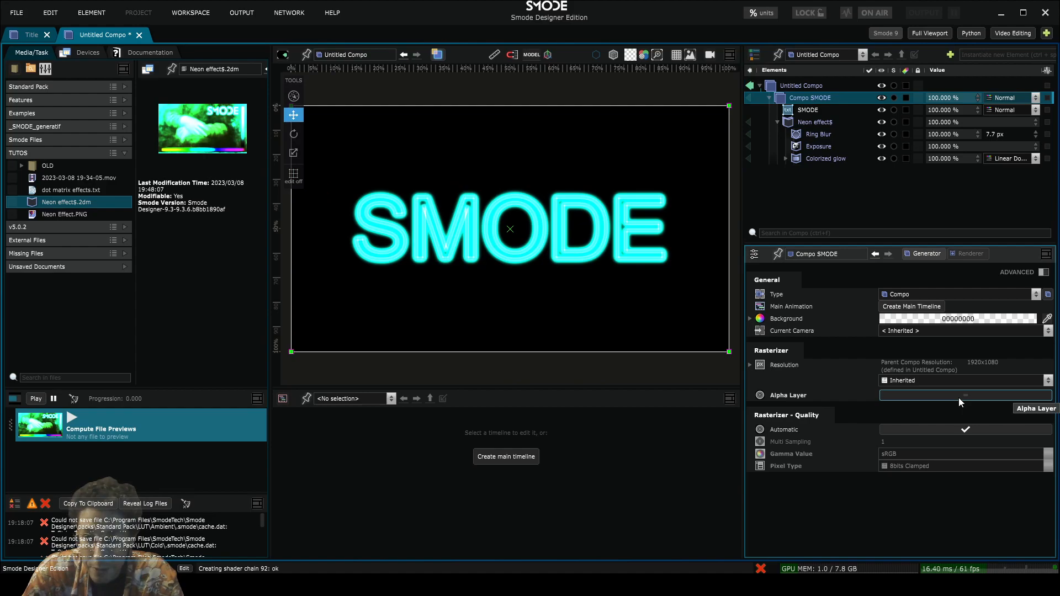
pyautogui.click(961, 395)
pyautogui.click(961, 395)
pyautogui.click(961, 397)
pyautogui.click(960, 396)
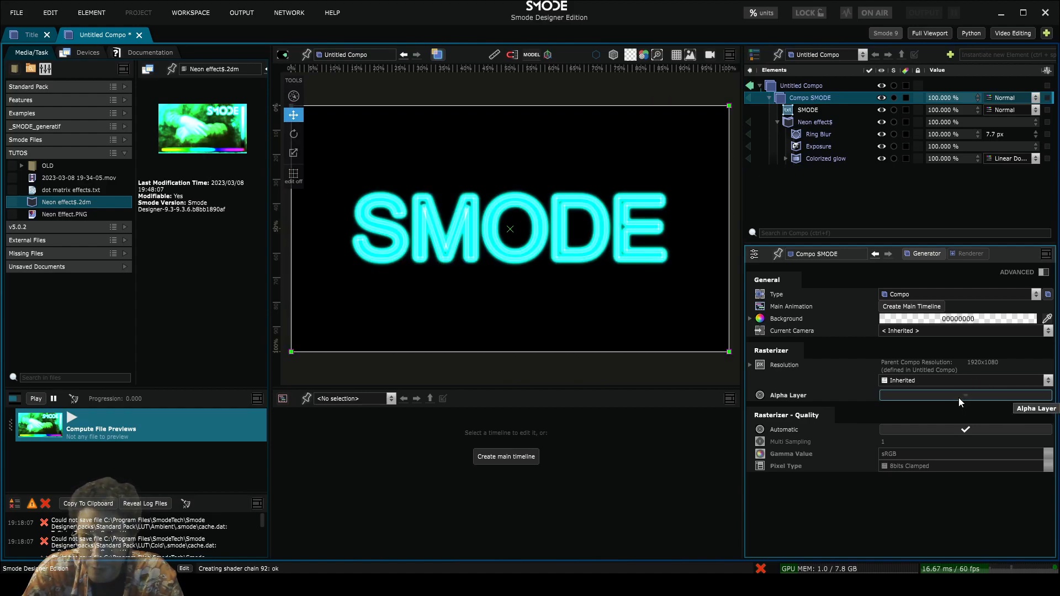
pyautogui.scroll(3, 598, 257)
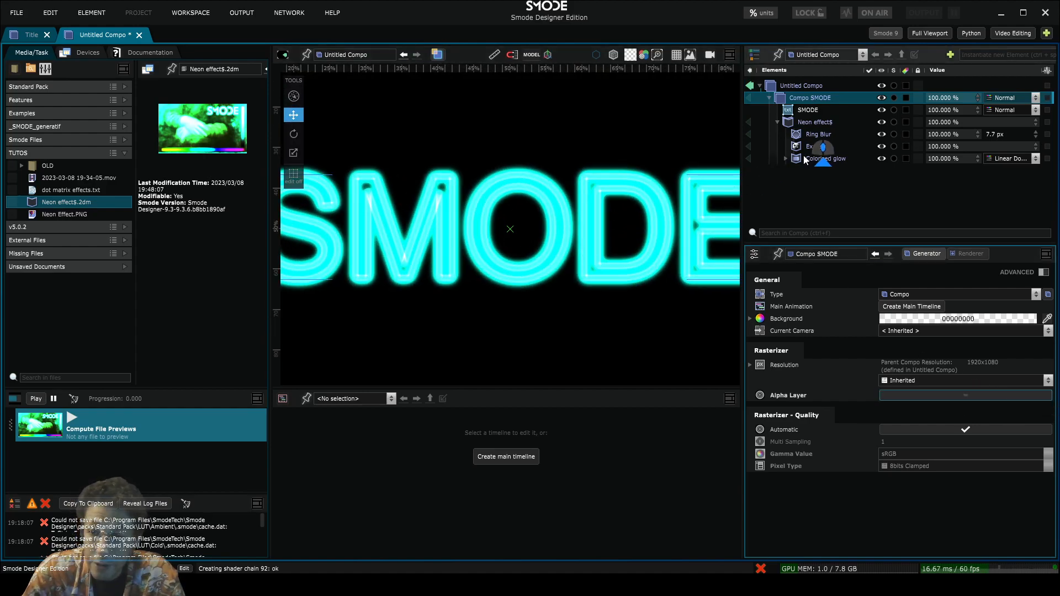
# Expand the Colorized glow modifier and switch Neon effect$ off and on to compare the text with and without it
pyautogui.click(786, 159)
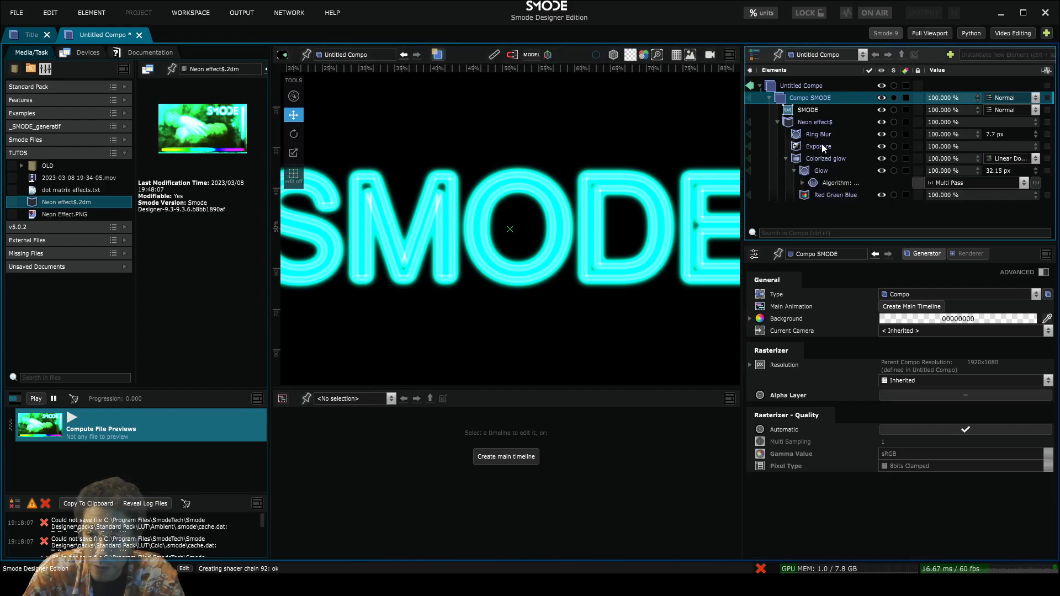
pyautogui.click(789, 121)
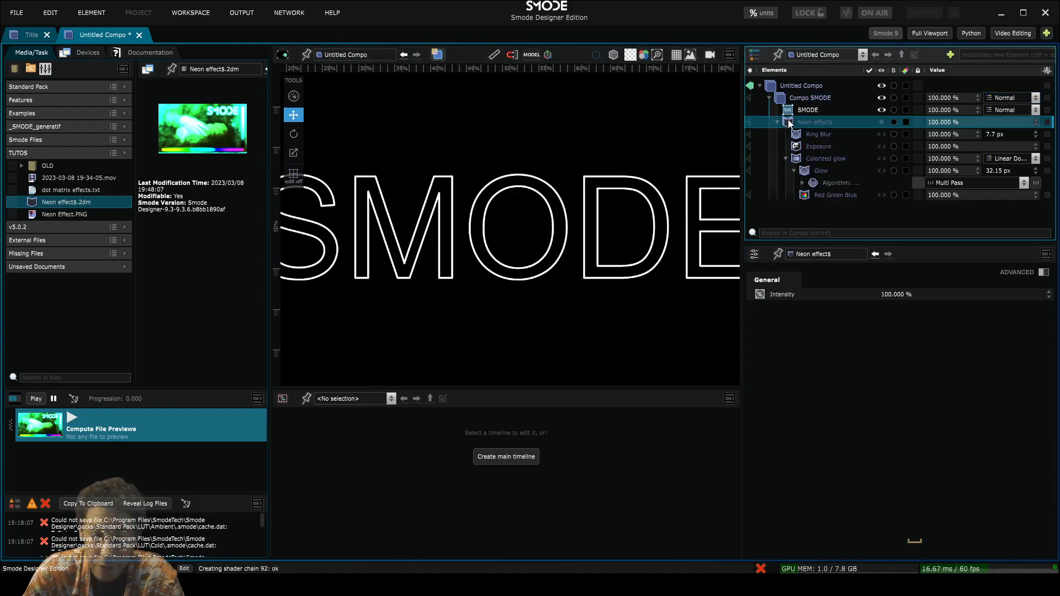
pyautogui.click(788, 121)
pyautogui.scroll(-5, 565, 212)
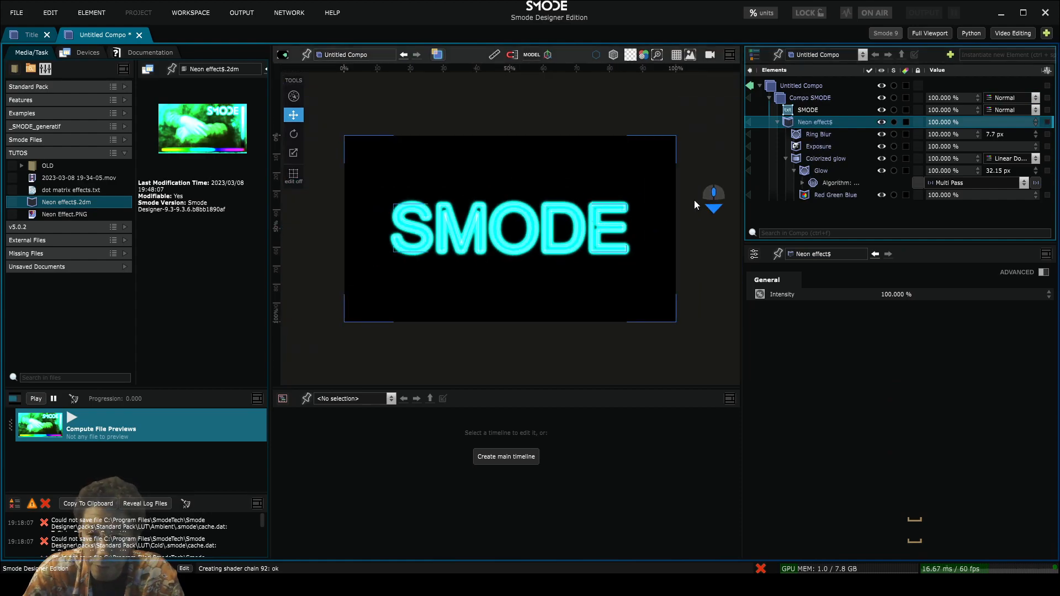
# Lower the Glow modifier's output luminosity to about 600 % and disable the Exposure modifier
pyautogui.click(819, 169)
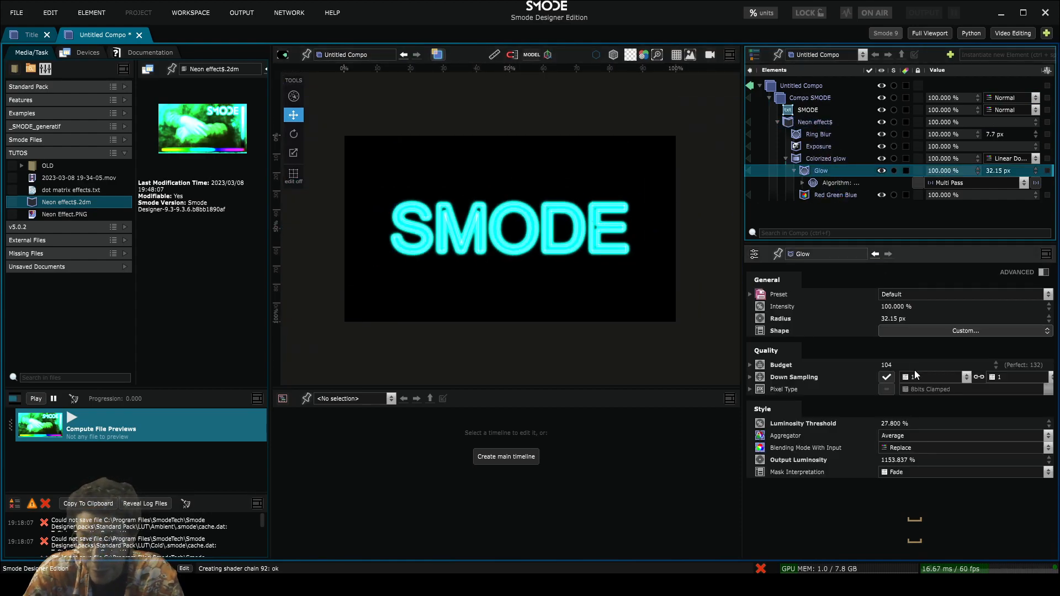
pyautogui.moveTo(899, 462)
pyautogui.mouseDown()
pyautogui.moveTo(911, 452)
pyautogui.moveTo(927, 509)
pyautogui.moveTo(925, 486)
pyautogui.moveTo(905, 470)
pyautogui.mouseUp()
pyautogui.click(823, 147)
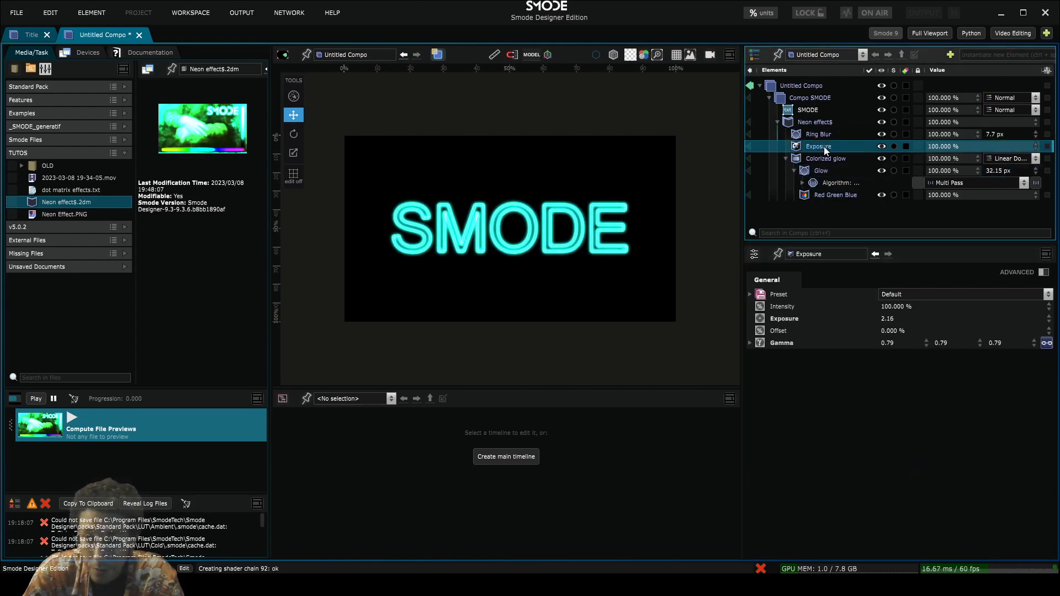
# Switch Colorized glow off and on to compare the text with and without its colour
pyautogui.click(800, 160)
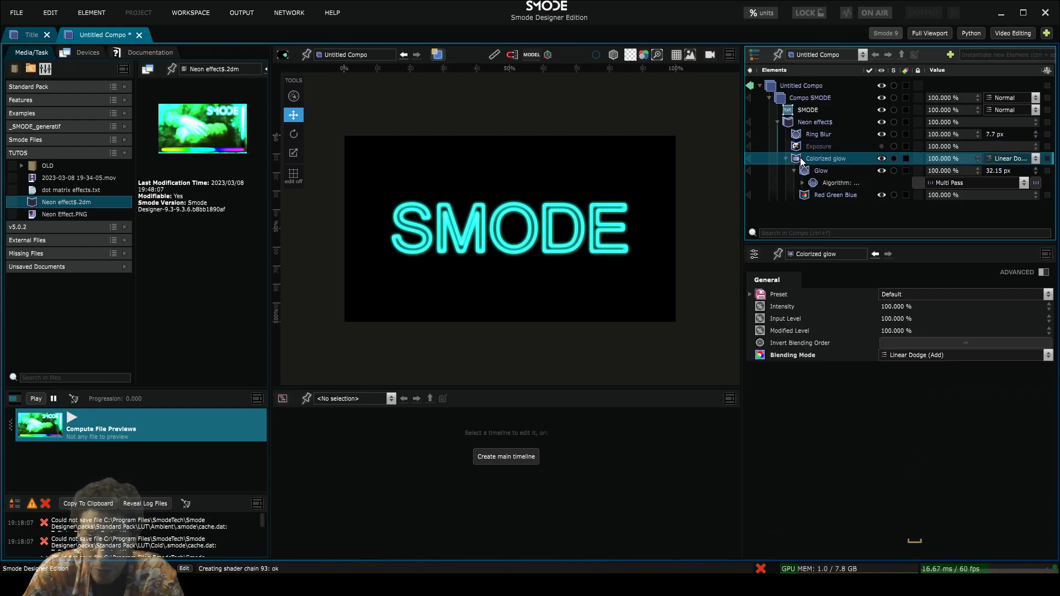
pyautogui.press('space')
pyautogui.scroll(5, 546, 246)
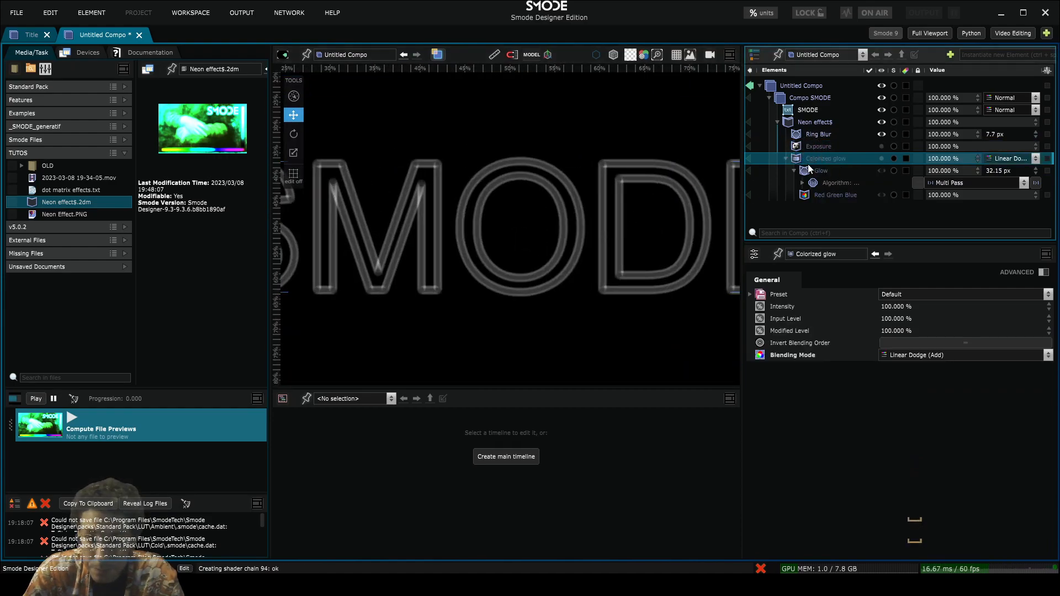
pyautogui.press('space')
# Set the Glow modifier's radius to about 76 px and its output luminosity to about 356 %
pyautogui.click(822, 172)
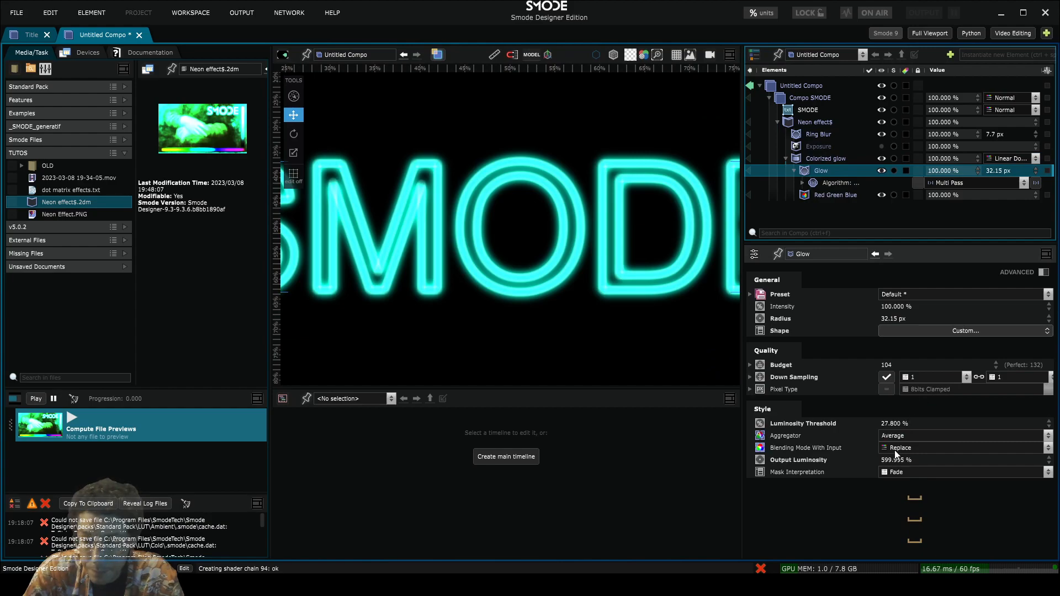
pyautogui.moveTo(896, 458); pyautogui.dragTo(902, 429)
pyautogui.moveTo(903, 323); pyautogui.dragTo(895, 456)
pyautogui.scroll(-3, 615, 316)
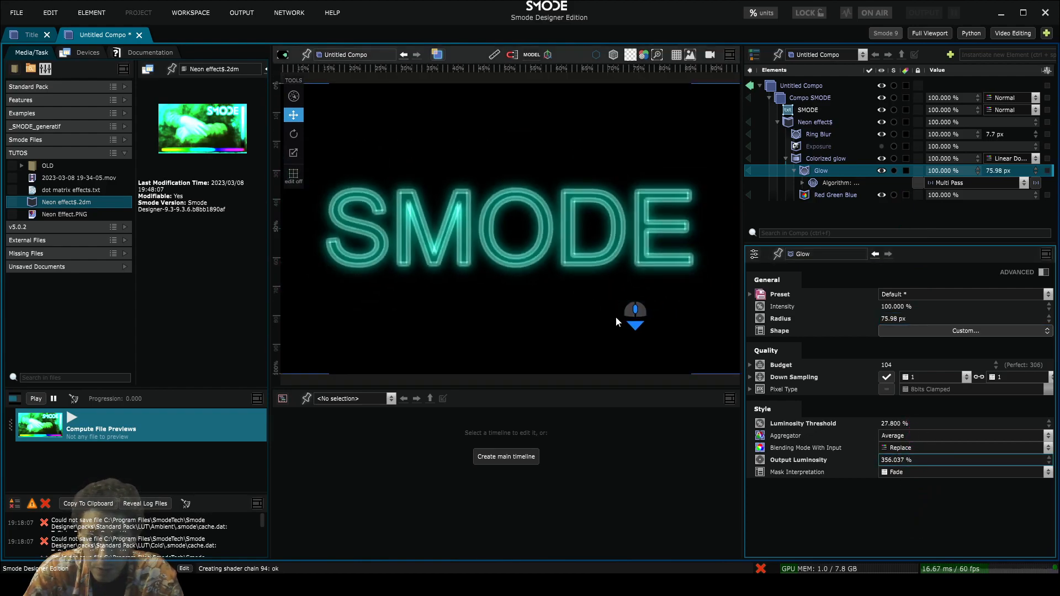
# View the Red Green Blue modifier's colour setting and collapse the Neon effect$ group
pyautogui.click(839, 195)
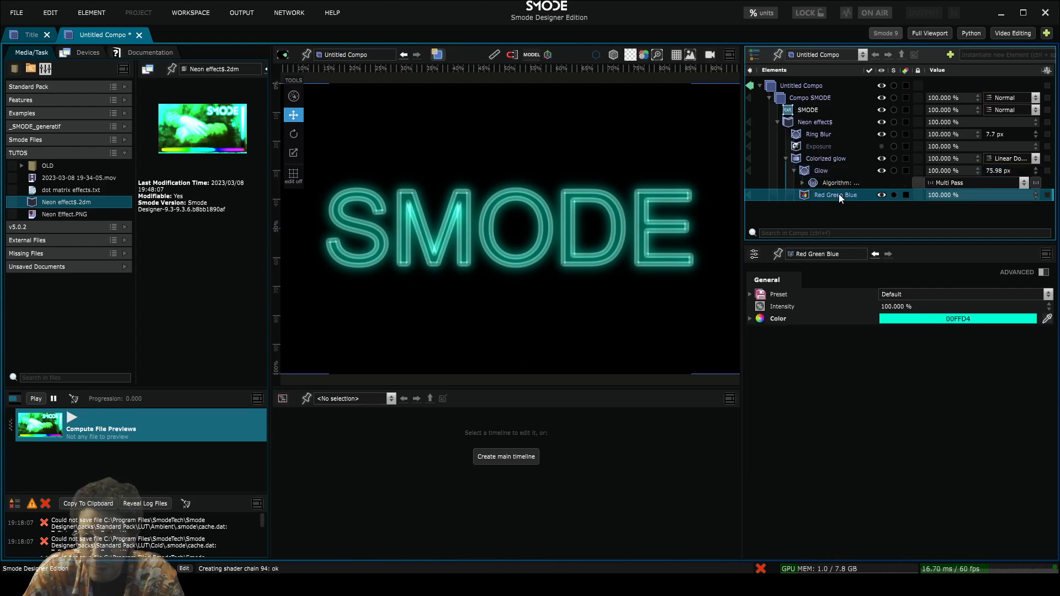
pyautogui.click(777, 122)
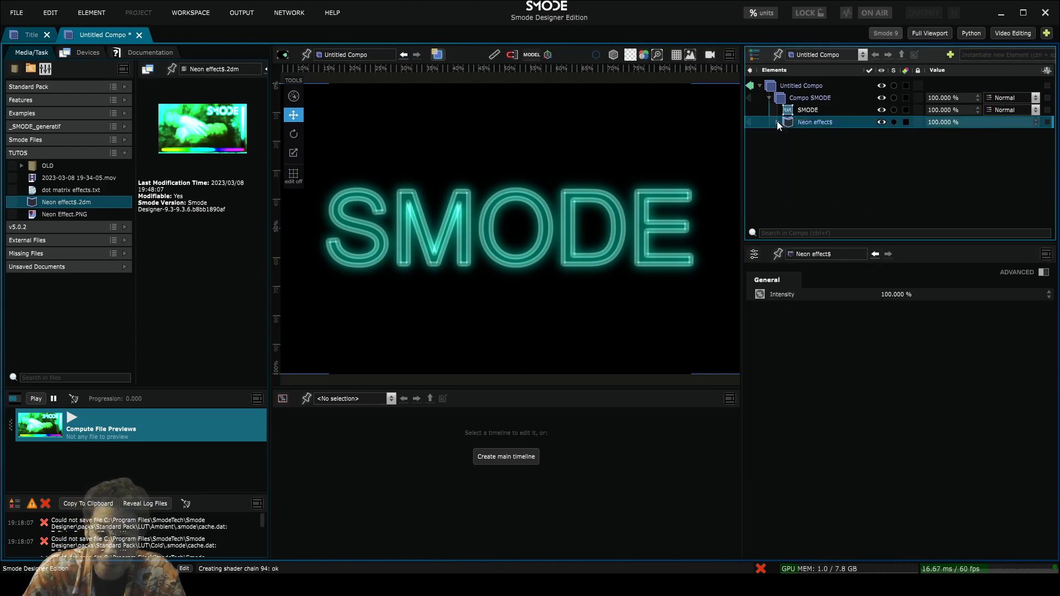
pyautogui.scroll(-1, 541, 205)
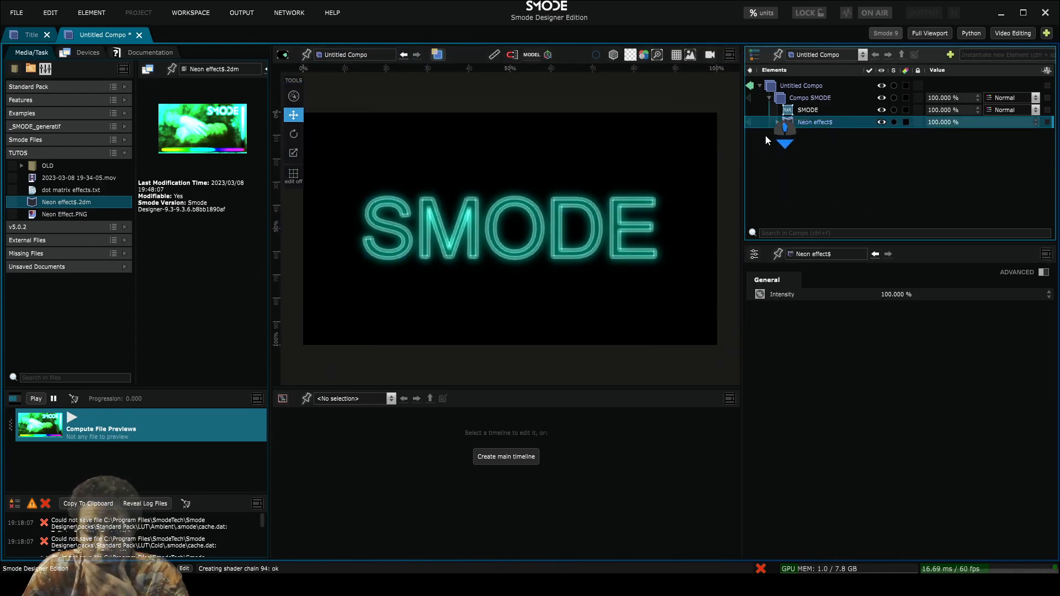